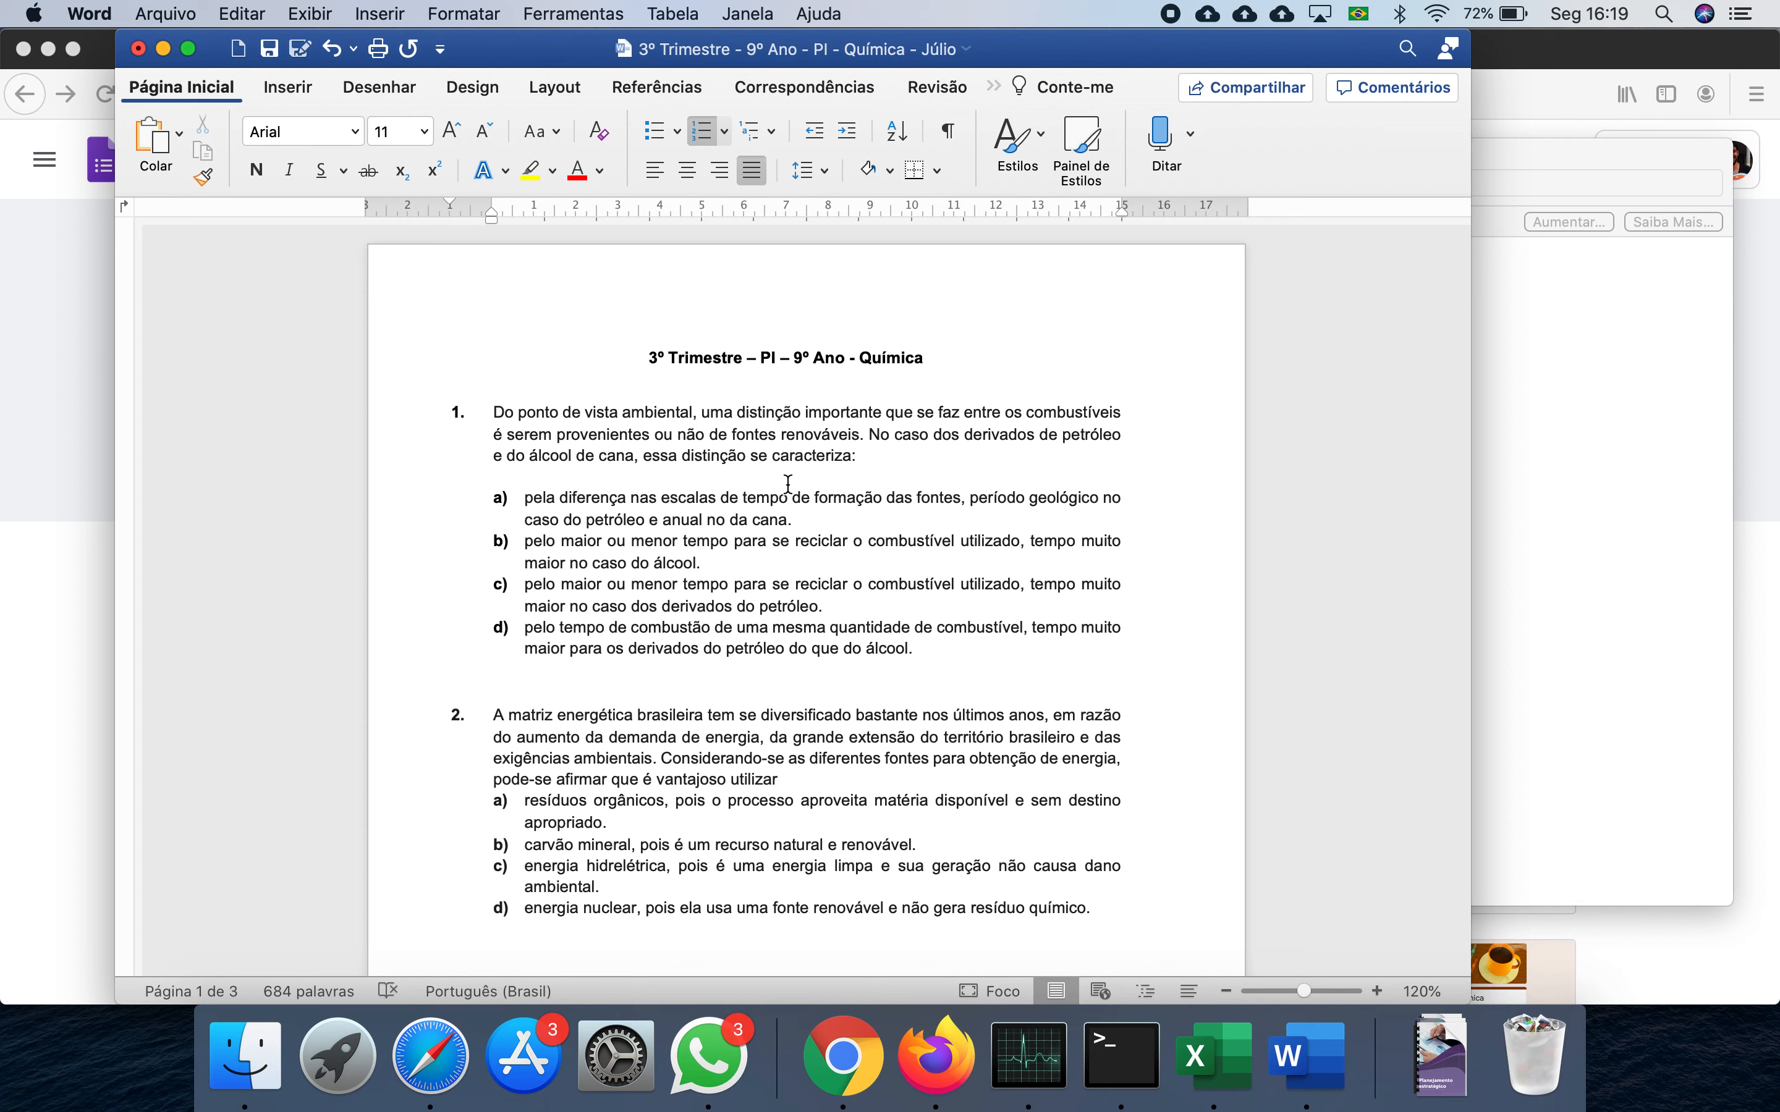
- Scroll the Word test past the Itaipu quote to question 3's energy-sources table and alternatives a–d
{"action": "scroll", "coordinate": [545, 588], "scroll_direction": "down", "scroll_amount": 2}
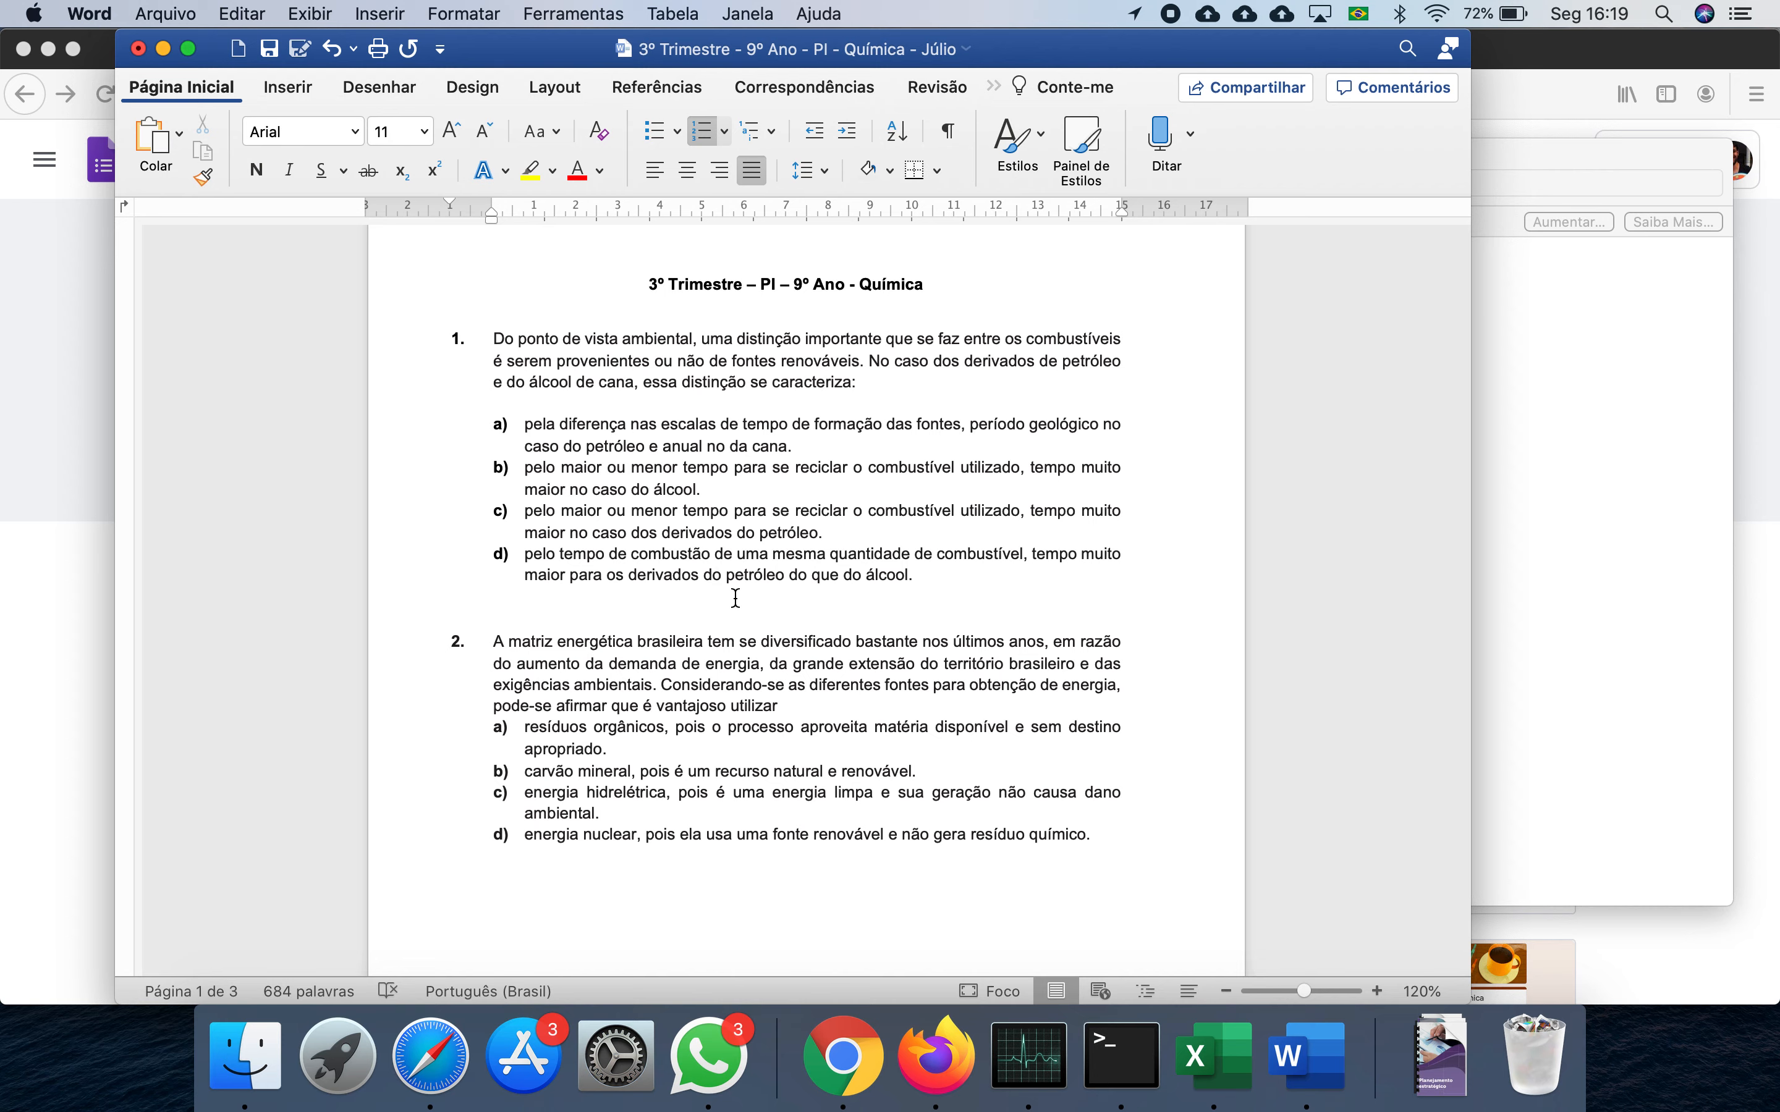
{"action": "scroll", "coordinate": [436, 745], "scroll_direction": "down", "scroll_amount": 5}
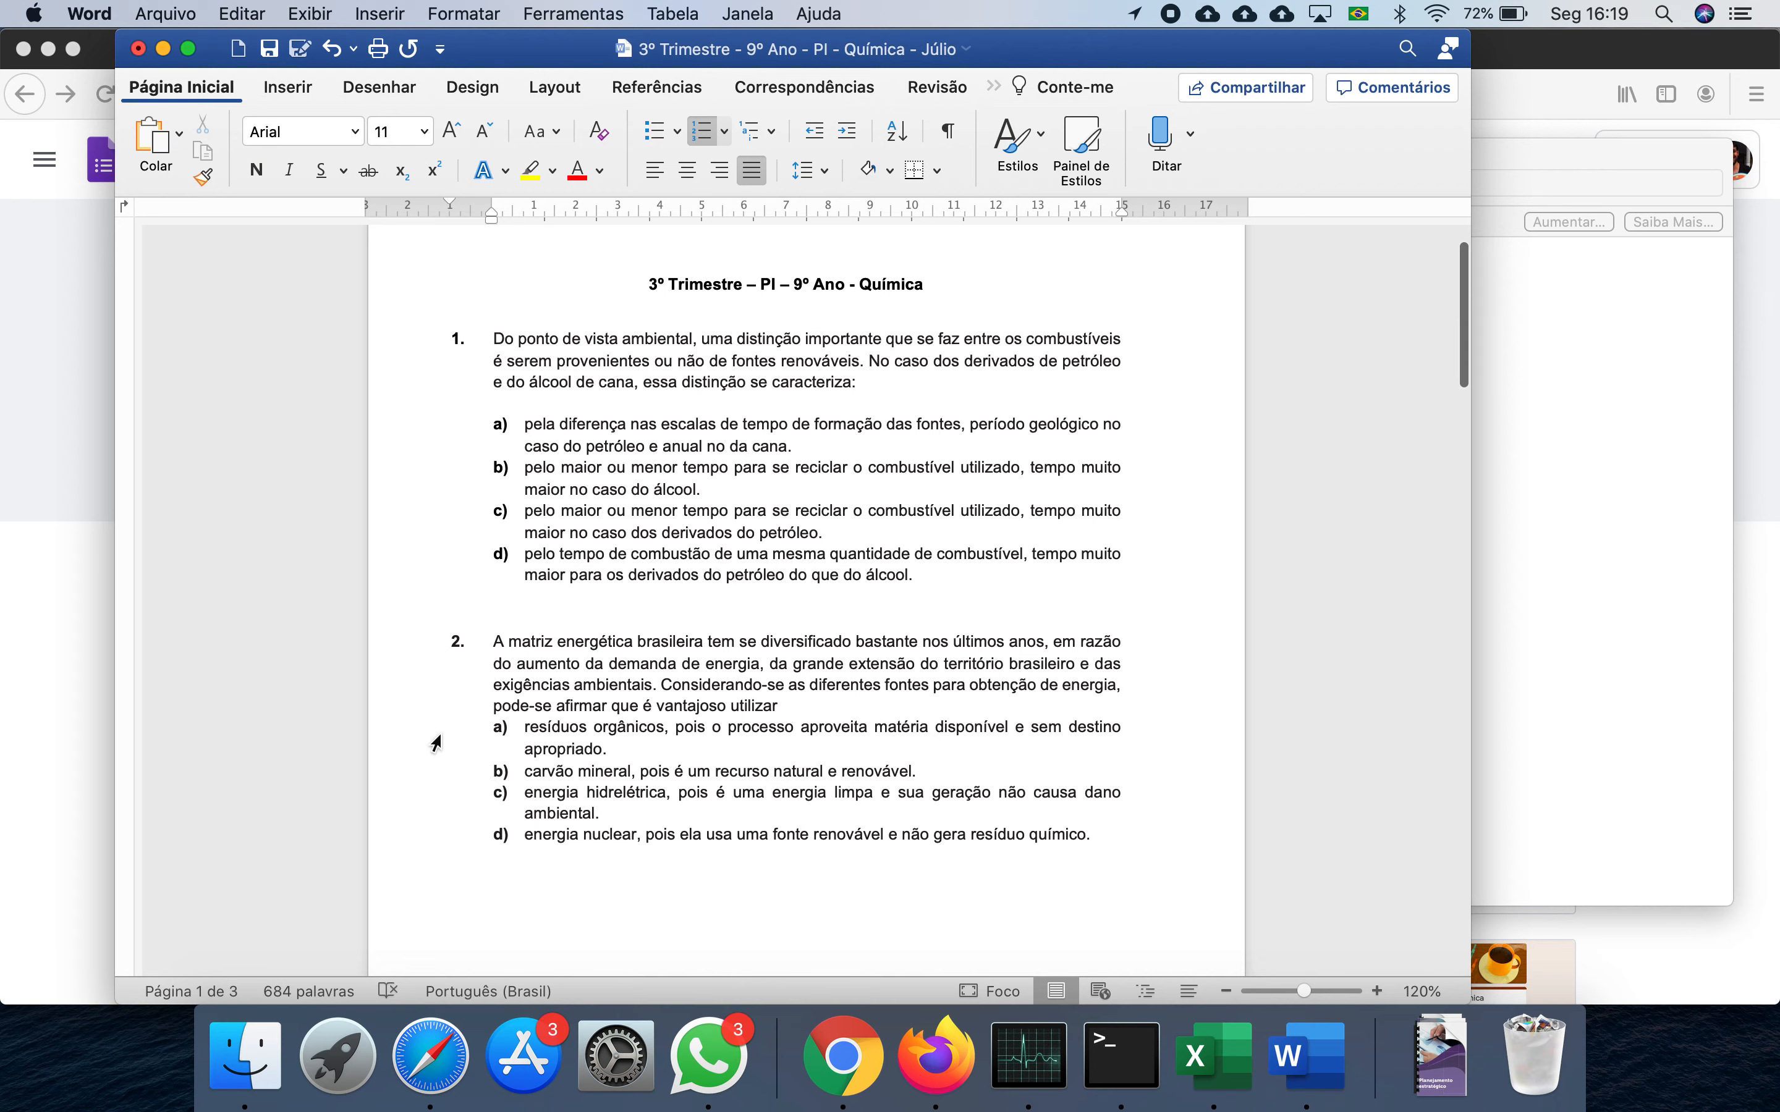
{"action": "scroll", "coordinate": [436, 744], "scroll_direction": "down", "scroll_amount": 15}
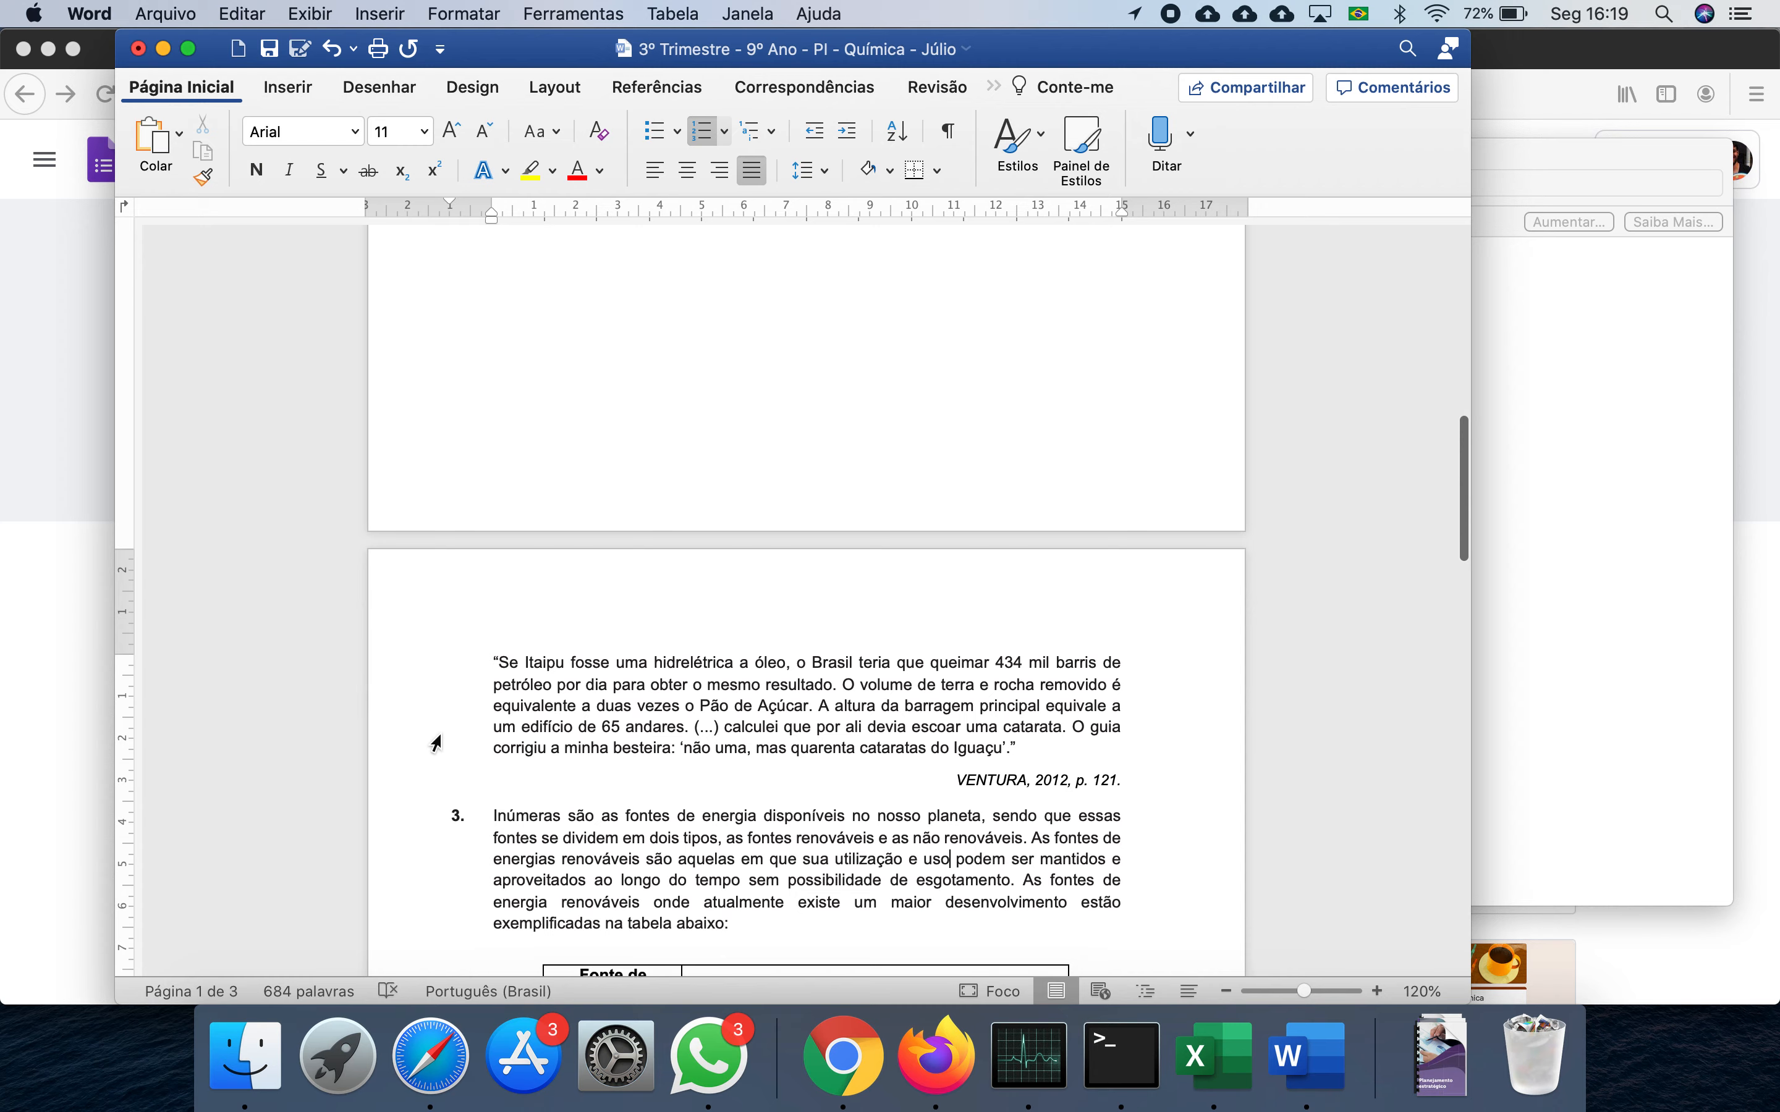
{"action": "scroll", "coordinate": [435, 745], "scroll_direction": "down", "scroll_amount": 6}
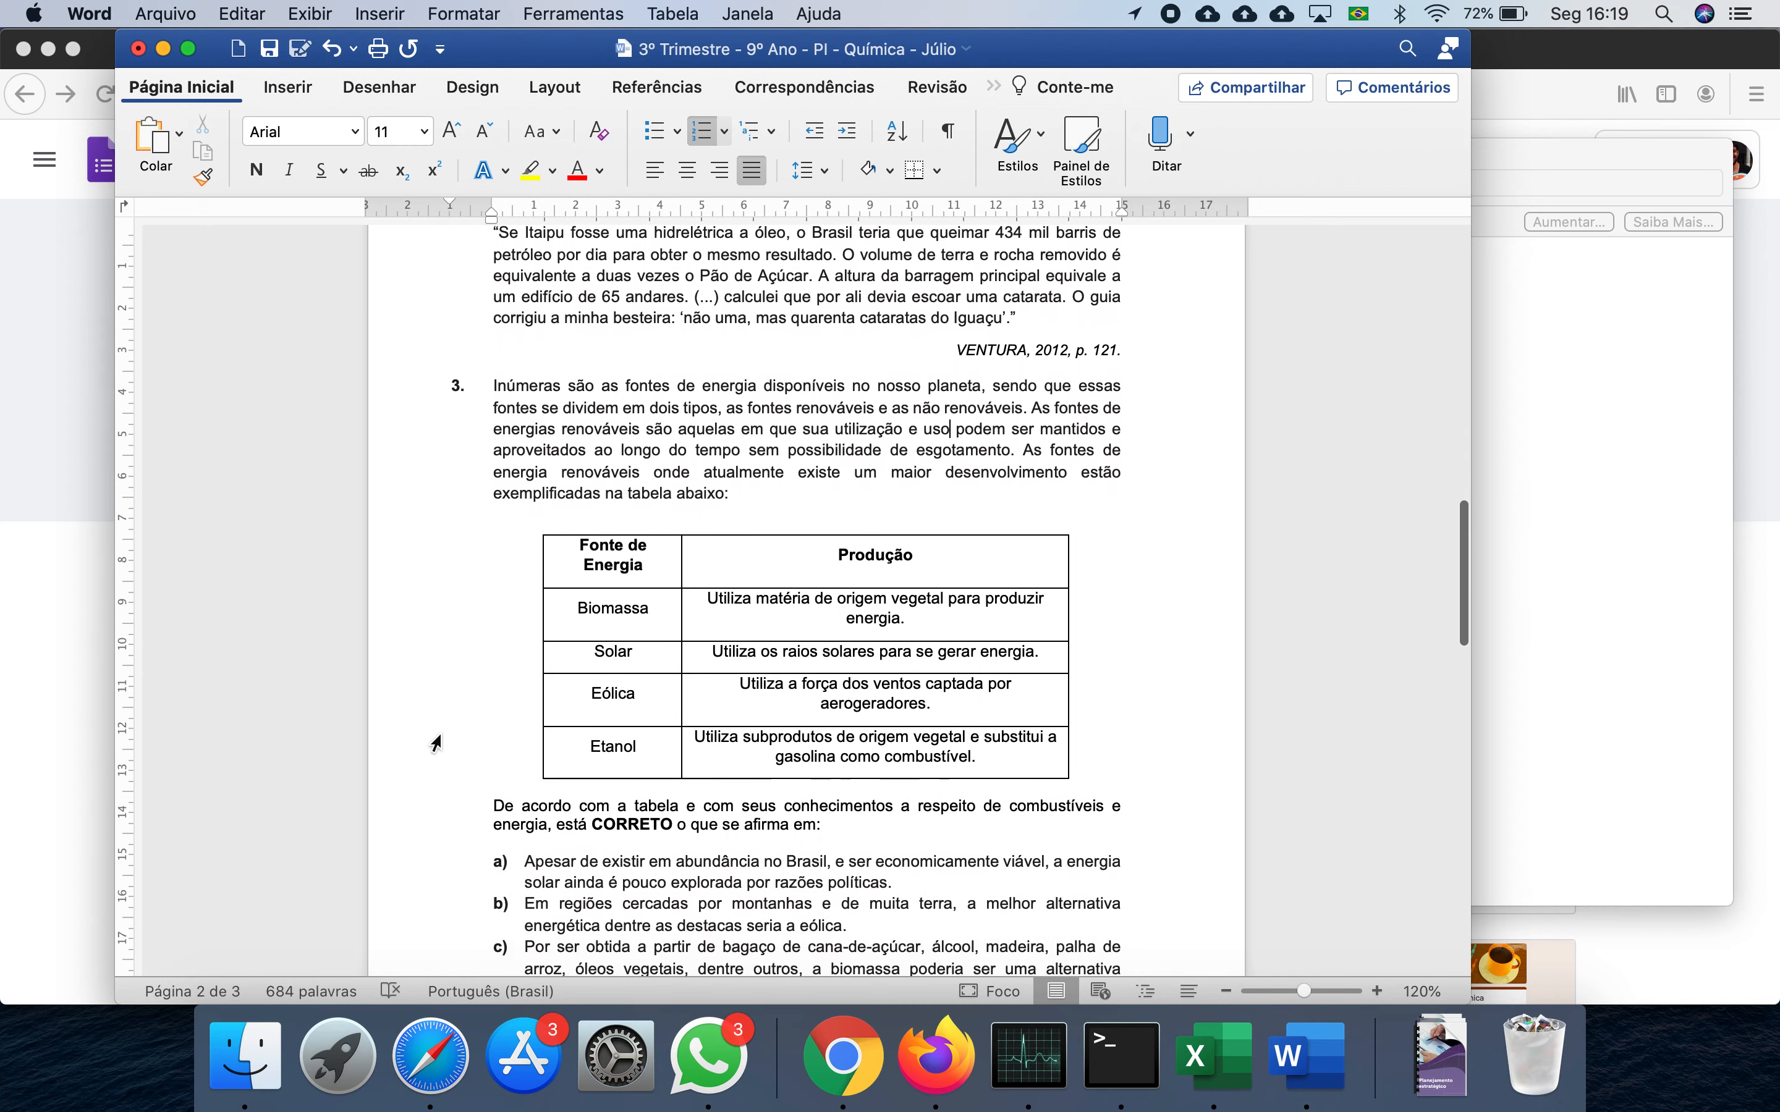
{"action": "scroll", "coordinate": [435, 744], "scroll_direction": "up", "scroll_amount": 12}
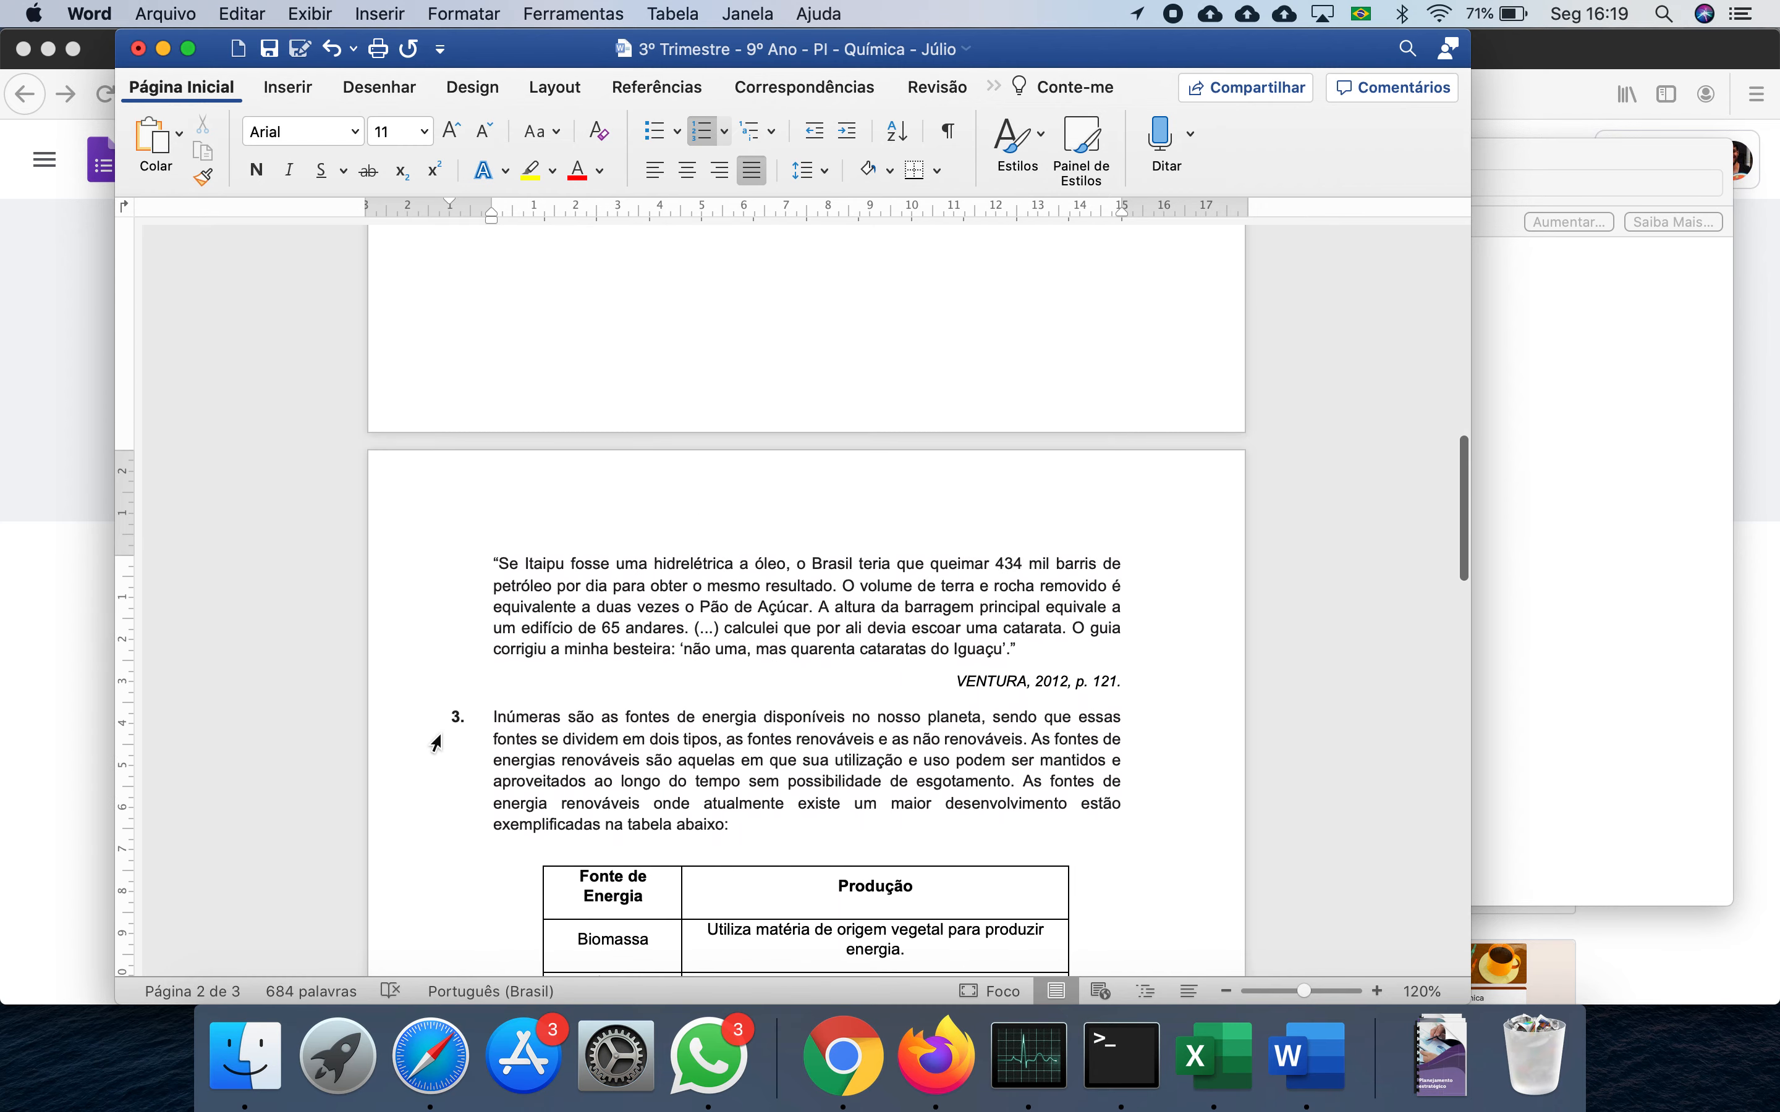
{"action": "scroll", "coordinate": [436, 745], "scroll_direction": "down", "scroll_amount": 4}
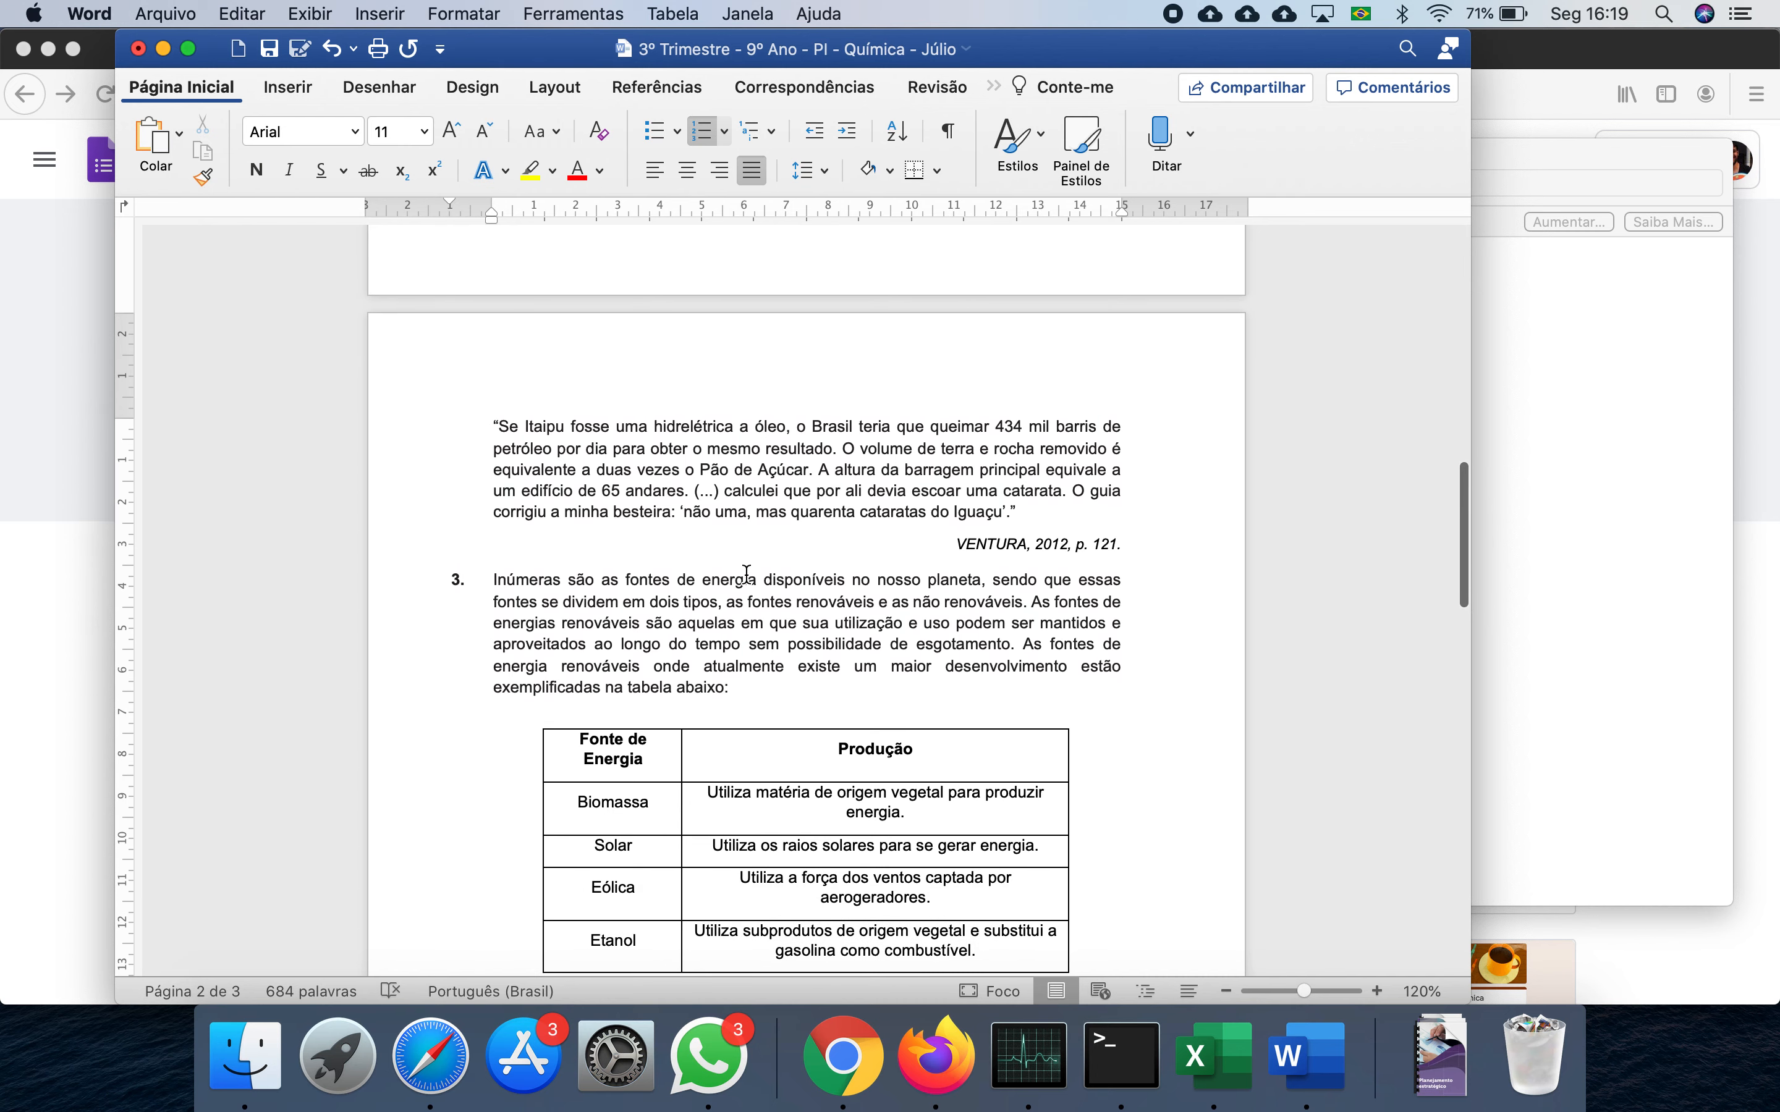
{"action": "scroll", "coordinate": [454, 666], "scroll_direction": "down", "scroll_amount": 7}
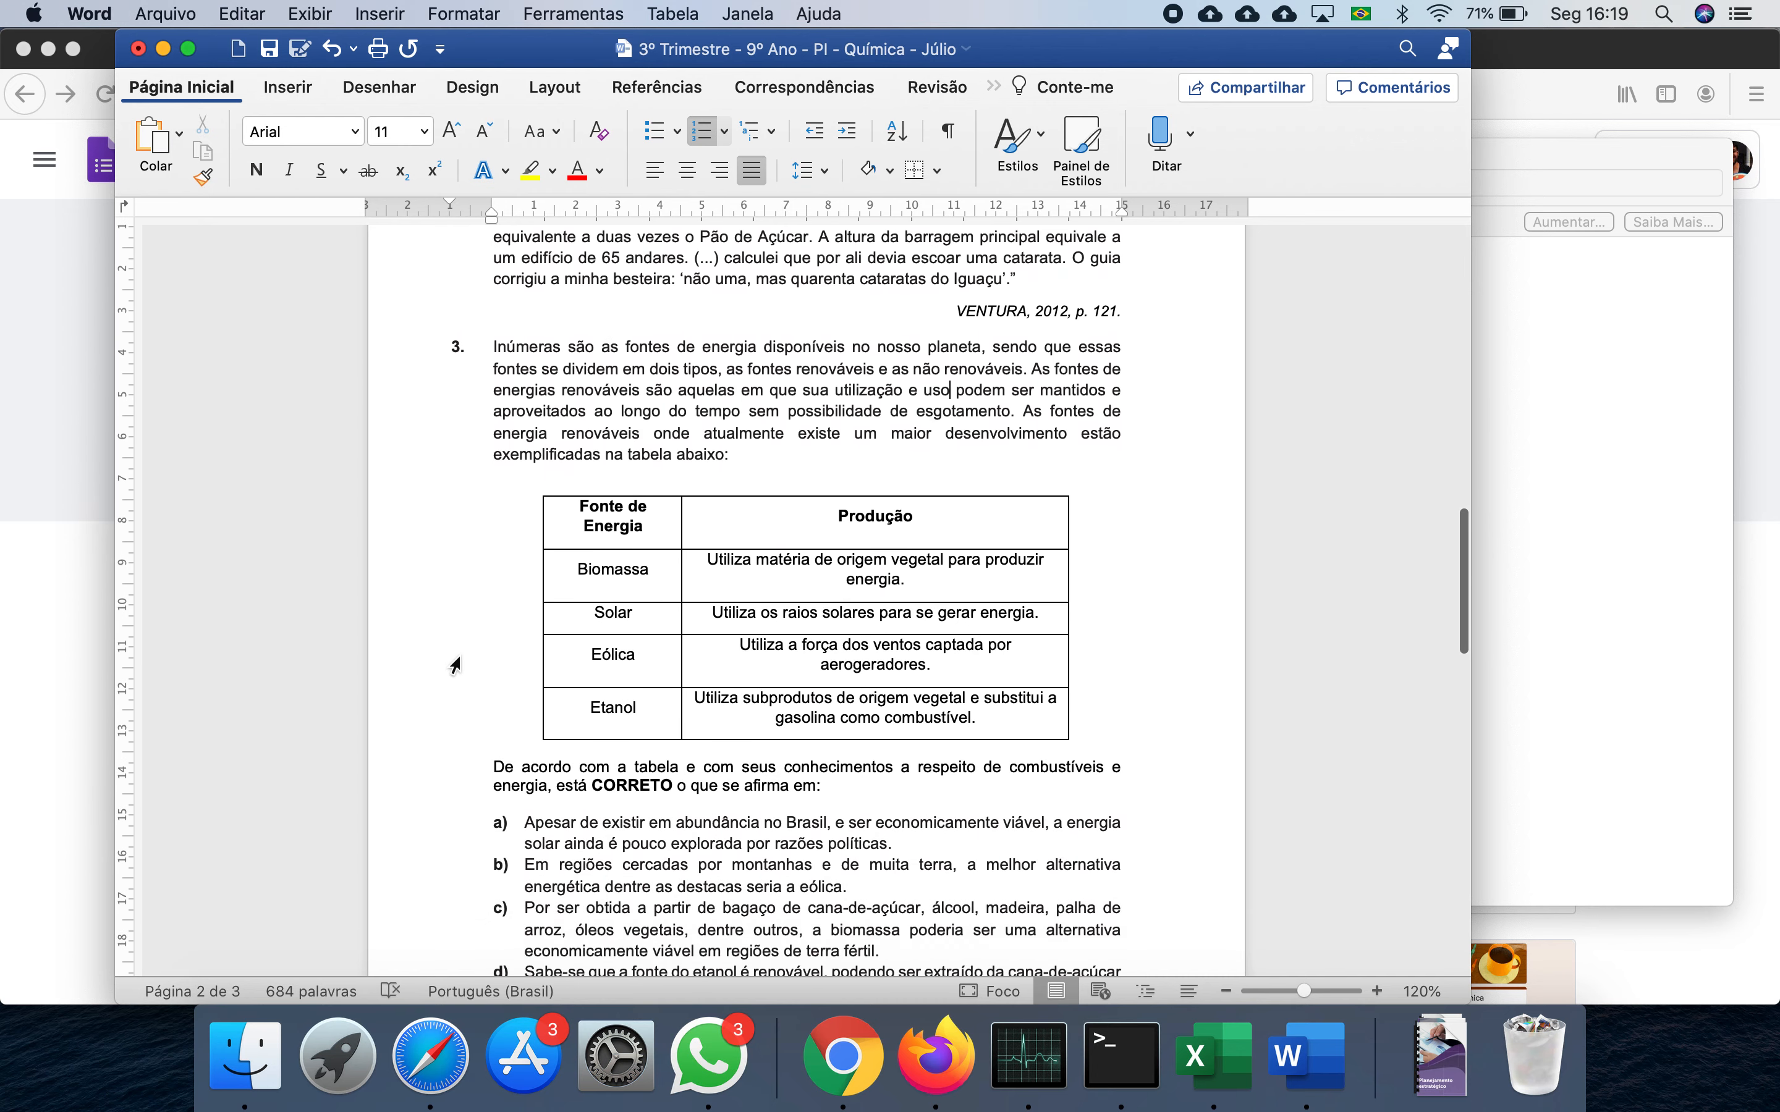
{"action": "scroll", "coordinate": [454, 666], "scroll_direction": "down", "scroll_amount": 3}
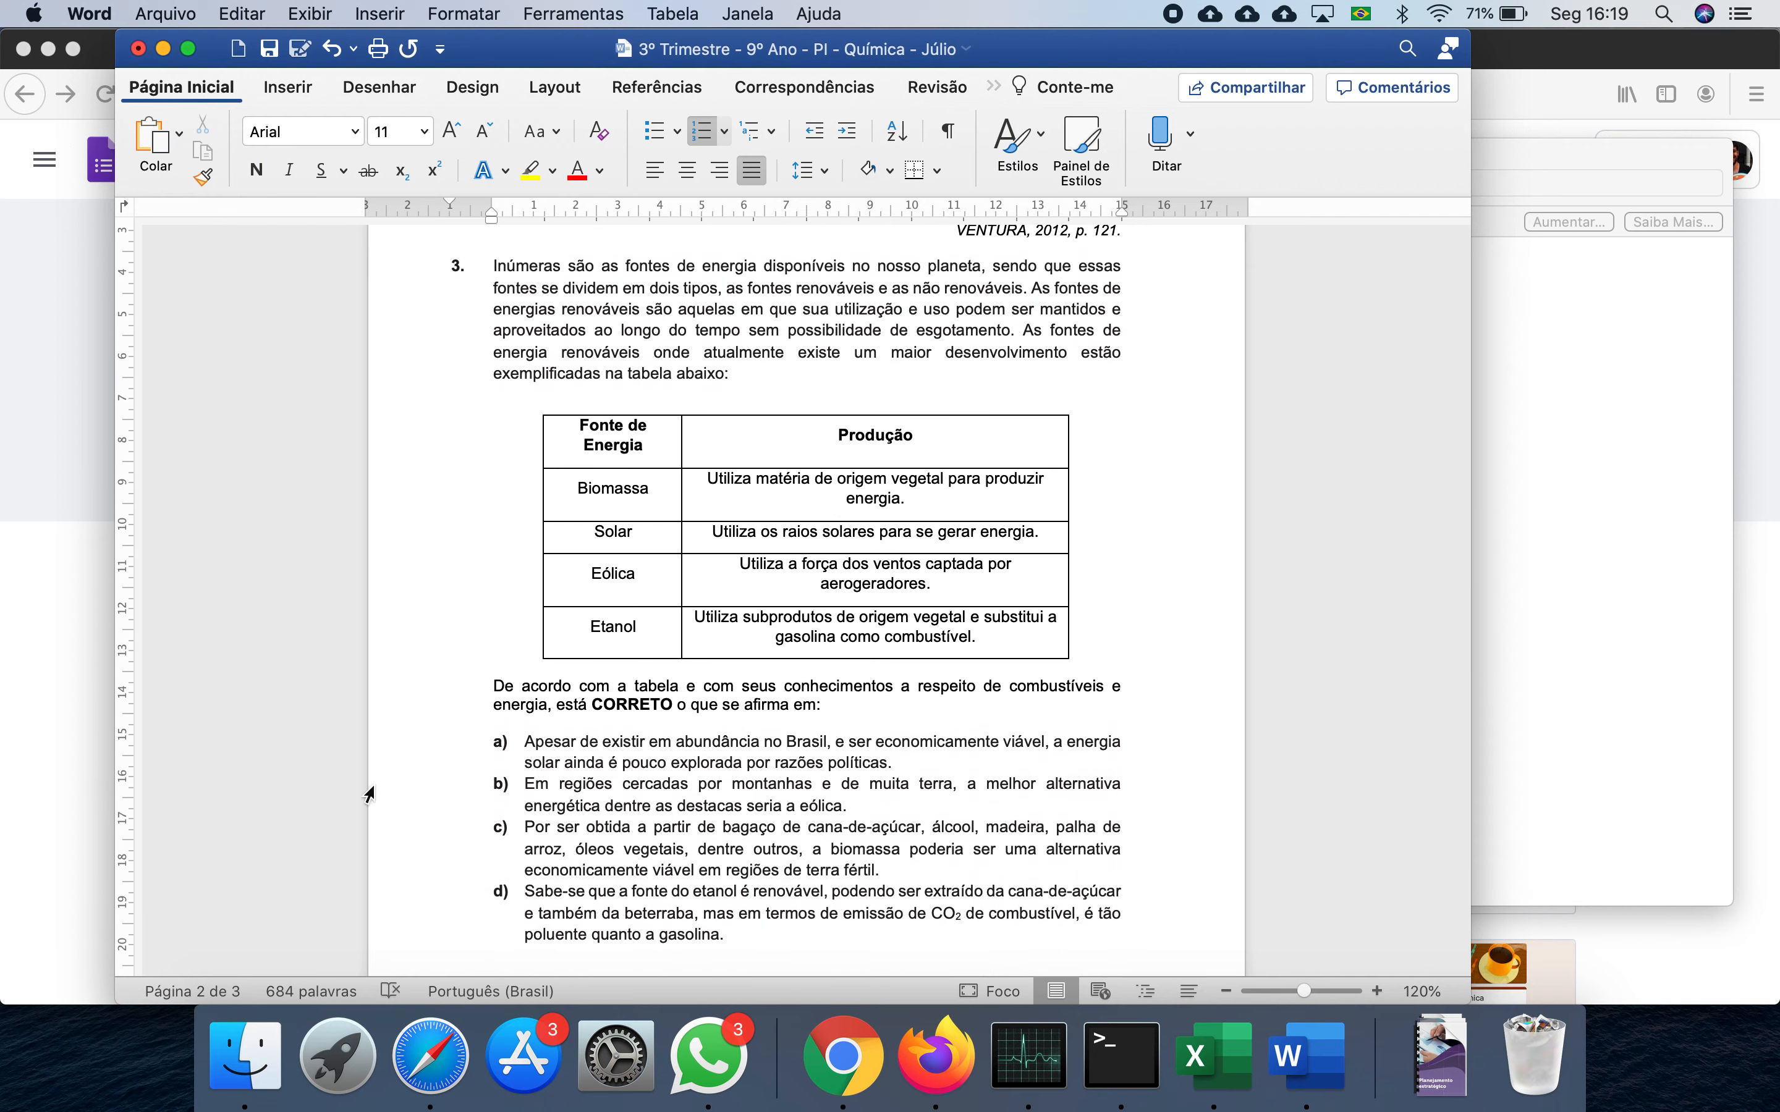
- Preview images 1, 2, 3 and Texto 3 in Finder's A Provas folder, then return to Firefox
{"action": "left_click", "coordinate": [244, 1055]}
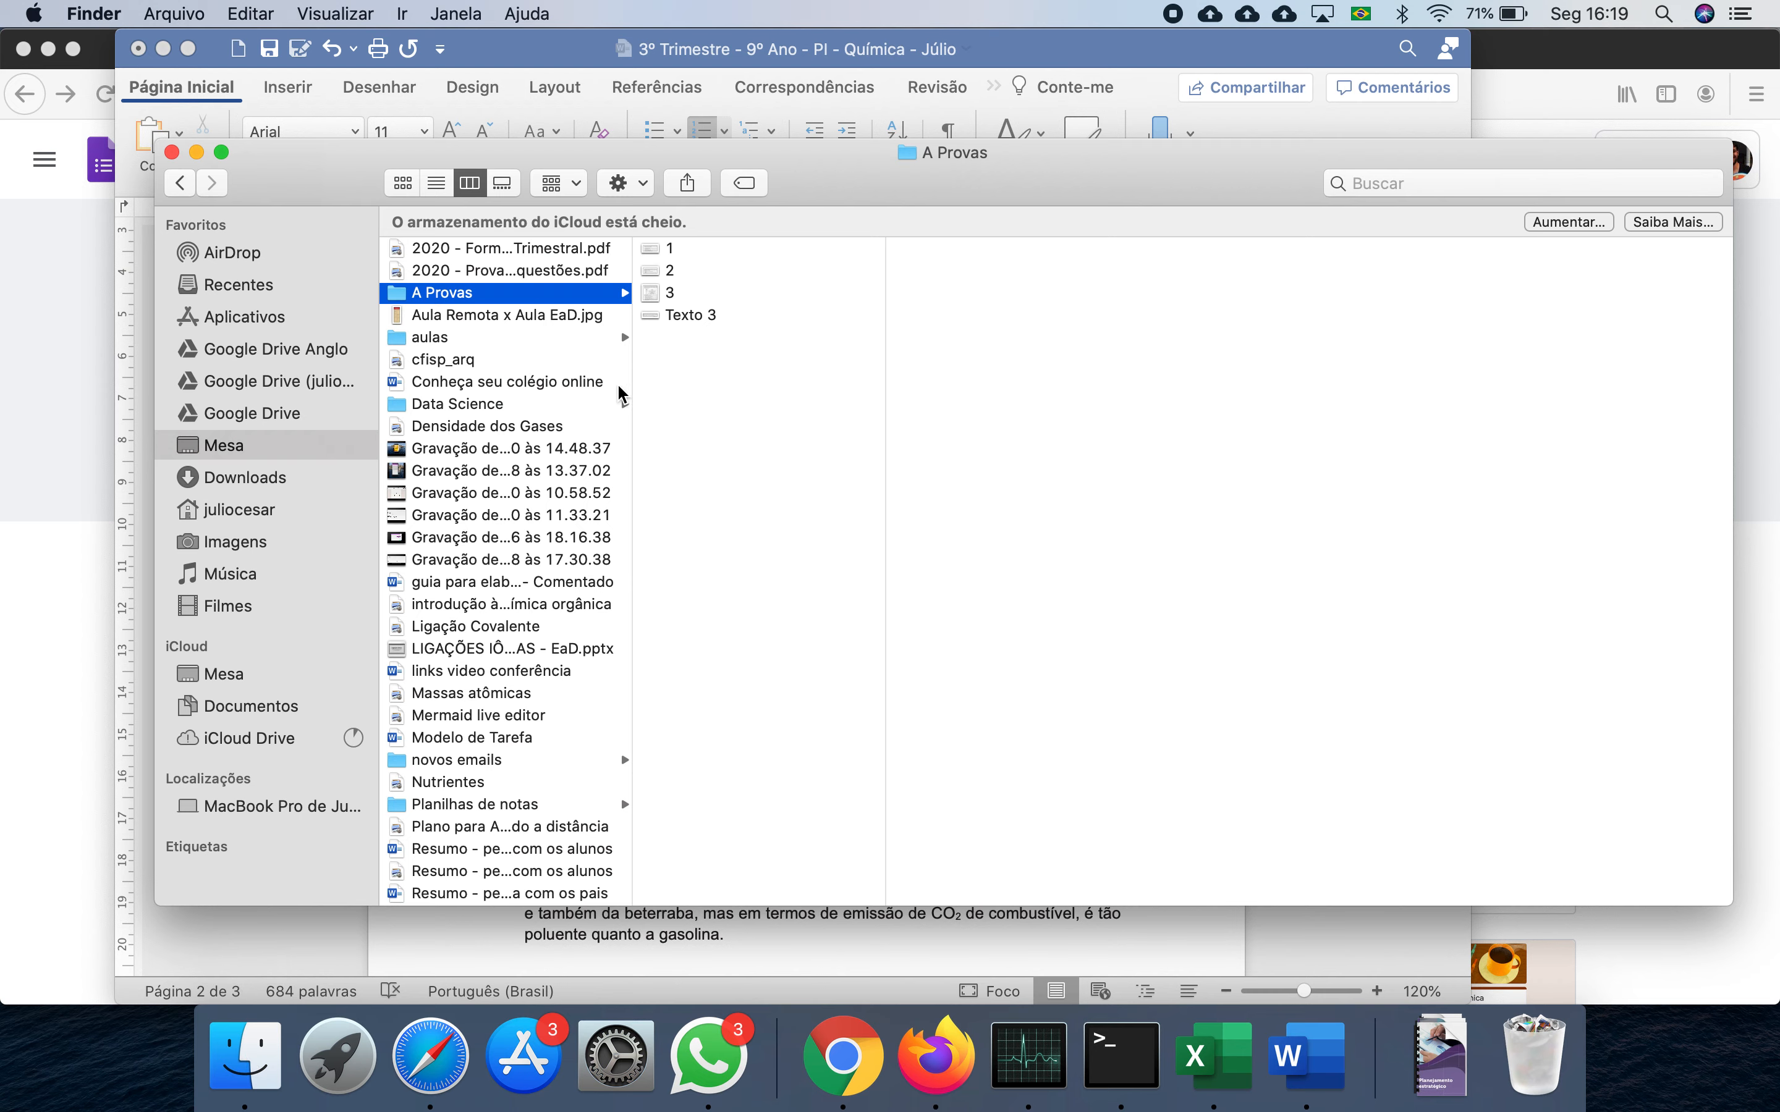
{"action": "left_click", "coordinate": [684, 248]}
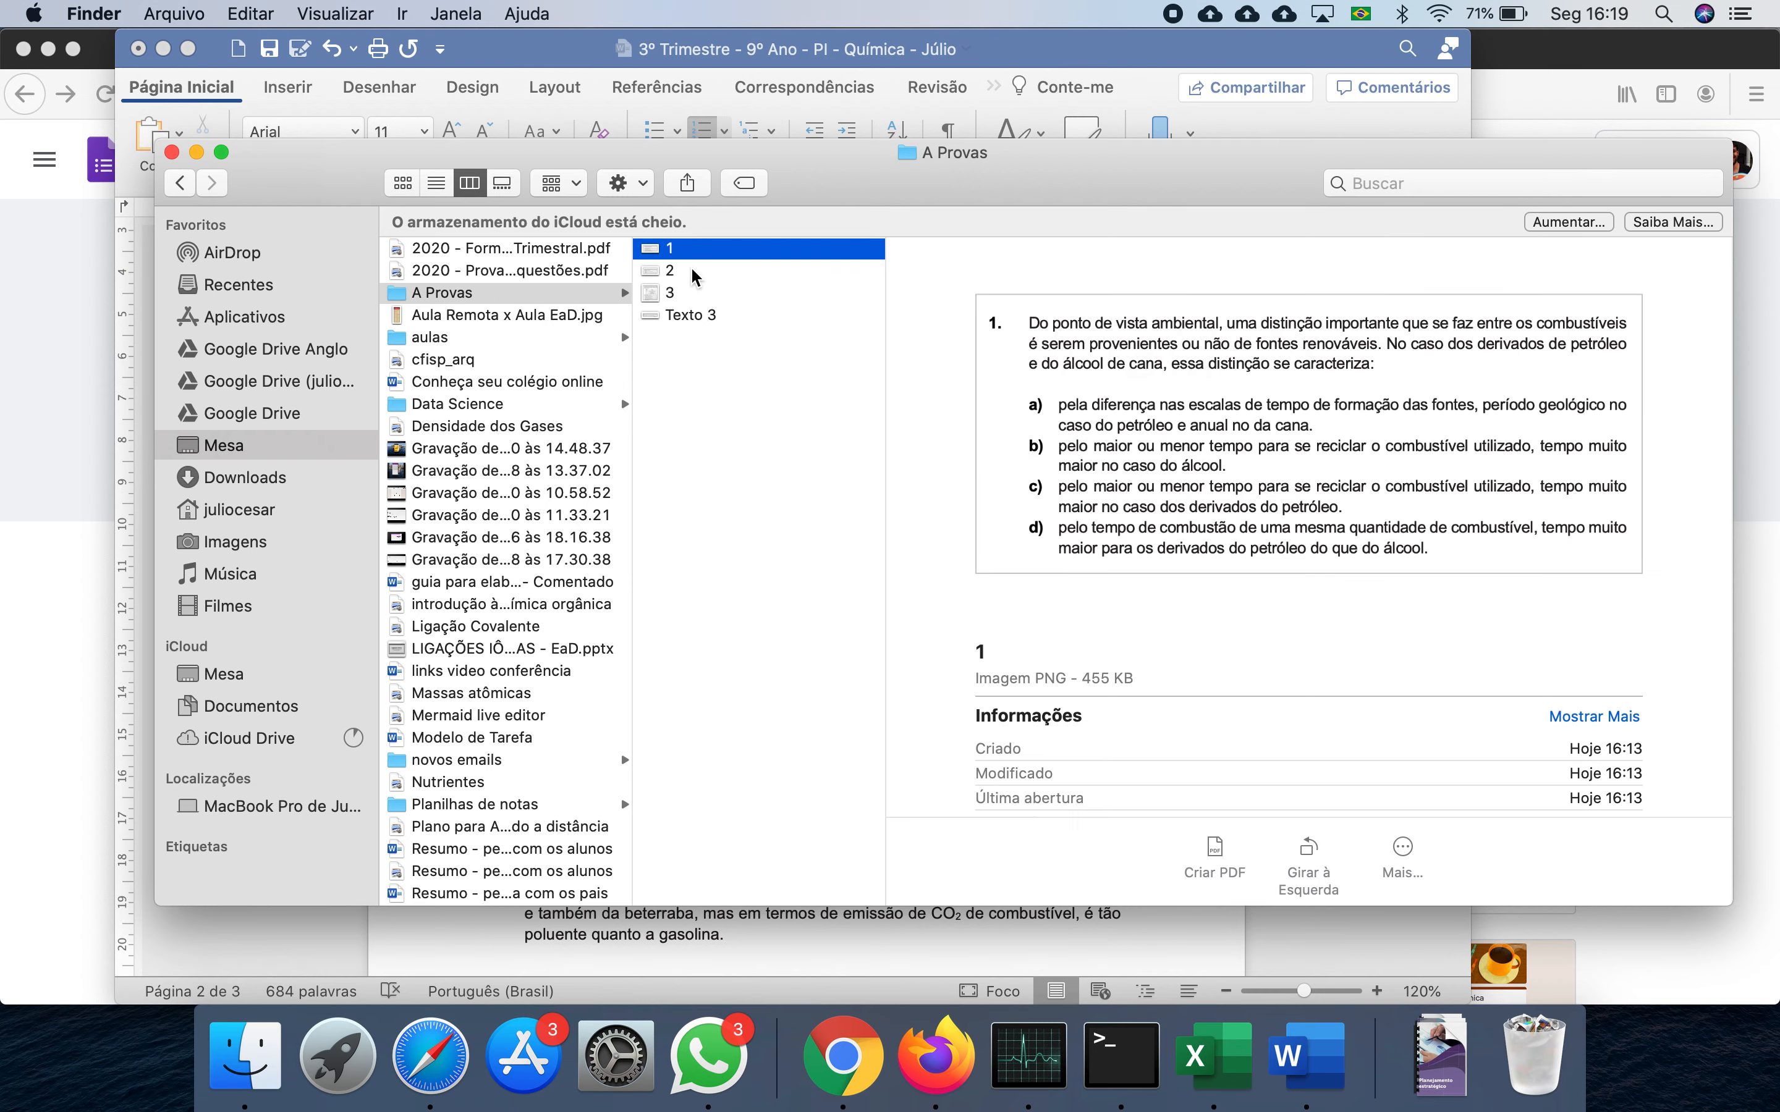
{"action": "left_click", "coordinate": [691, 270]}
{"action": "left_click", "coordinate": [697, 293]}
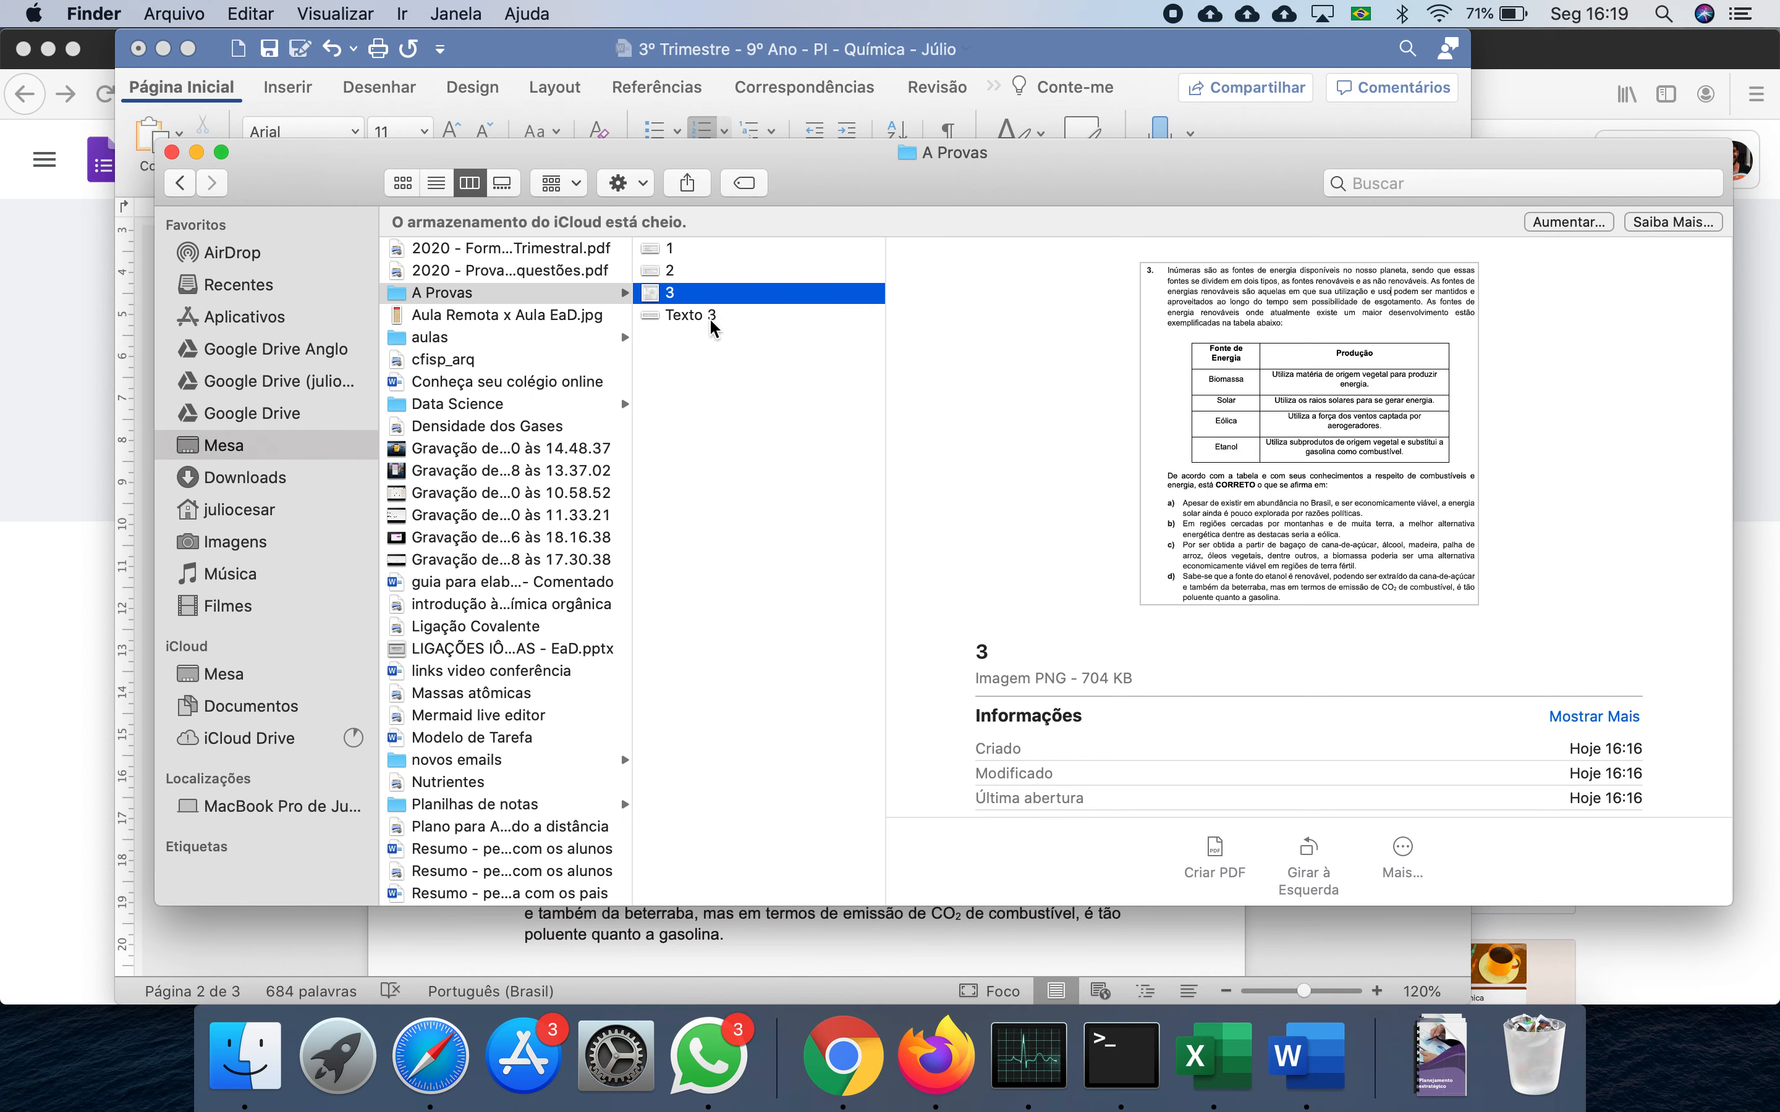
{"action": "left_click", "coordinate": [711, 314]}
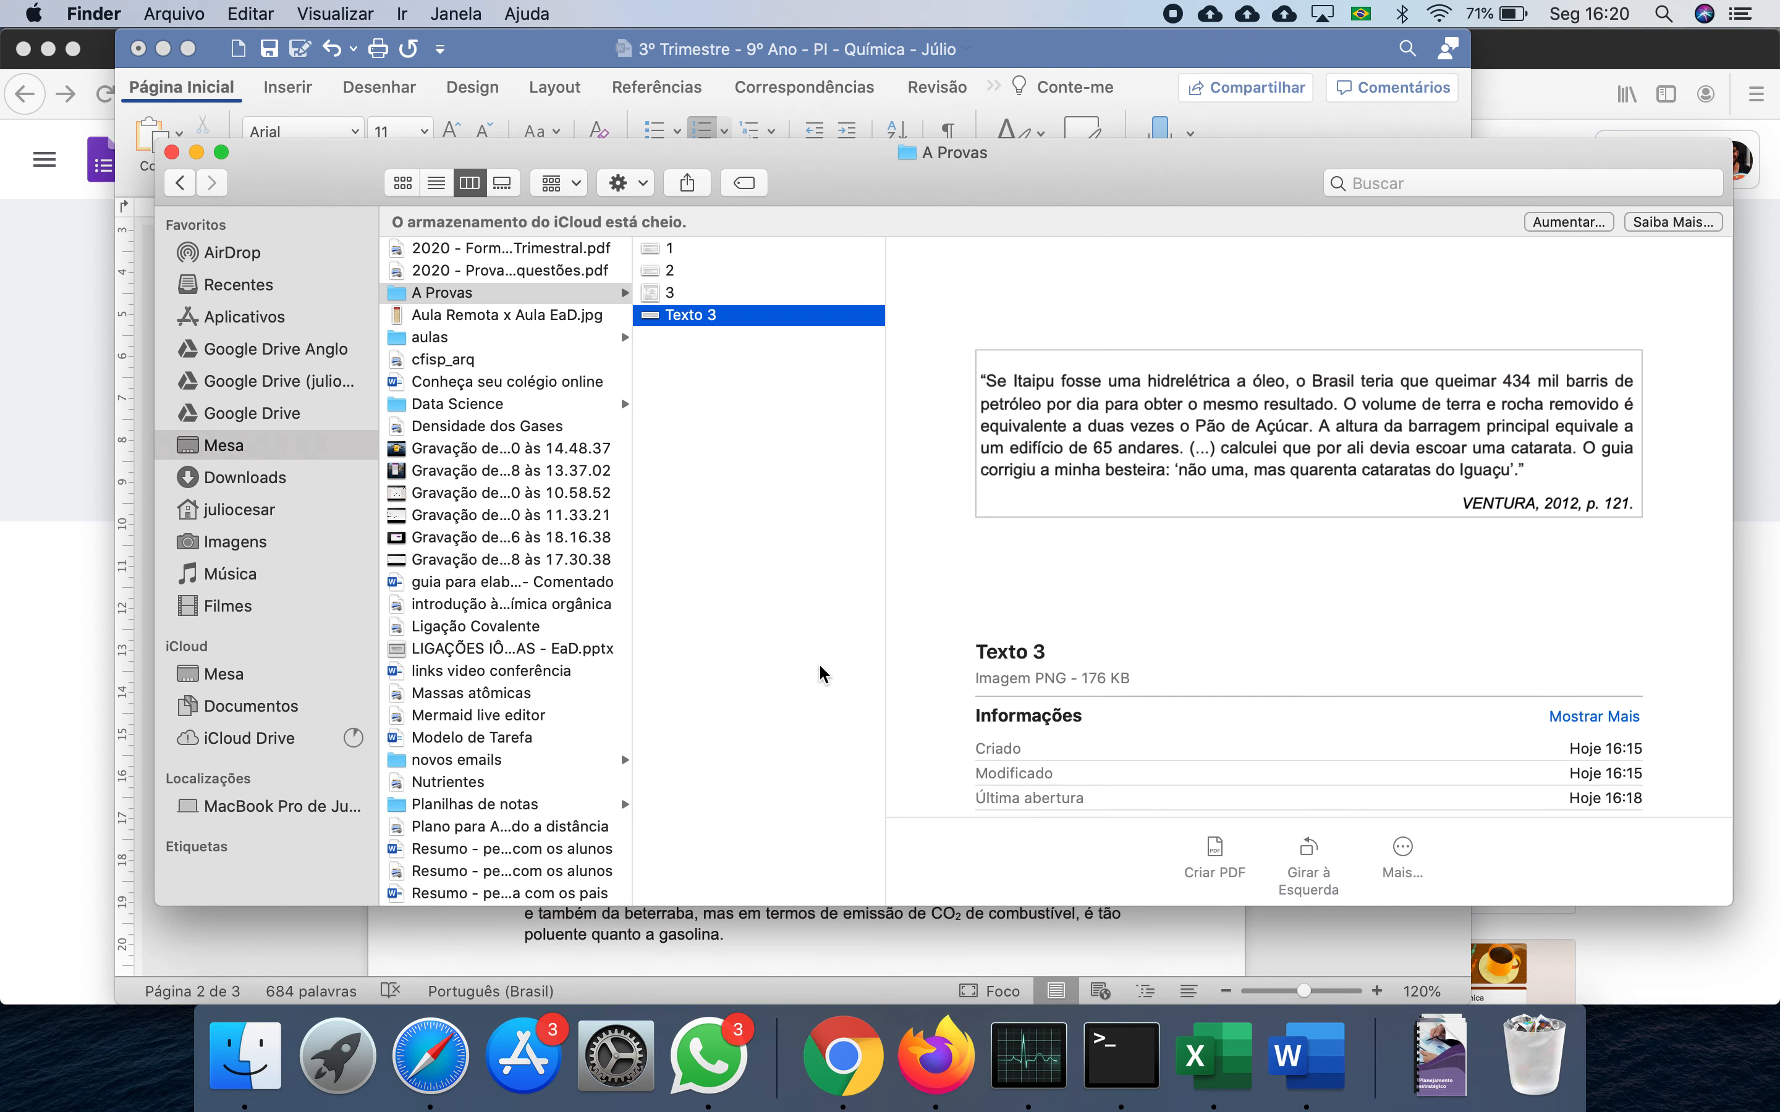
{"action": "left_click", "coordinate": [945, 1058]}
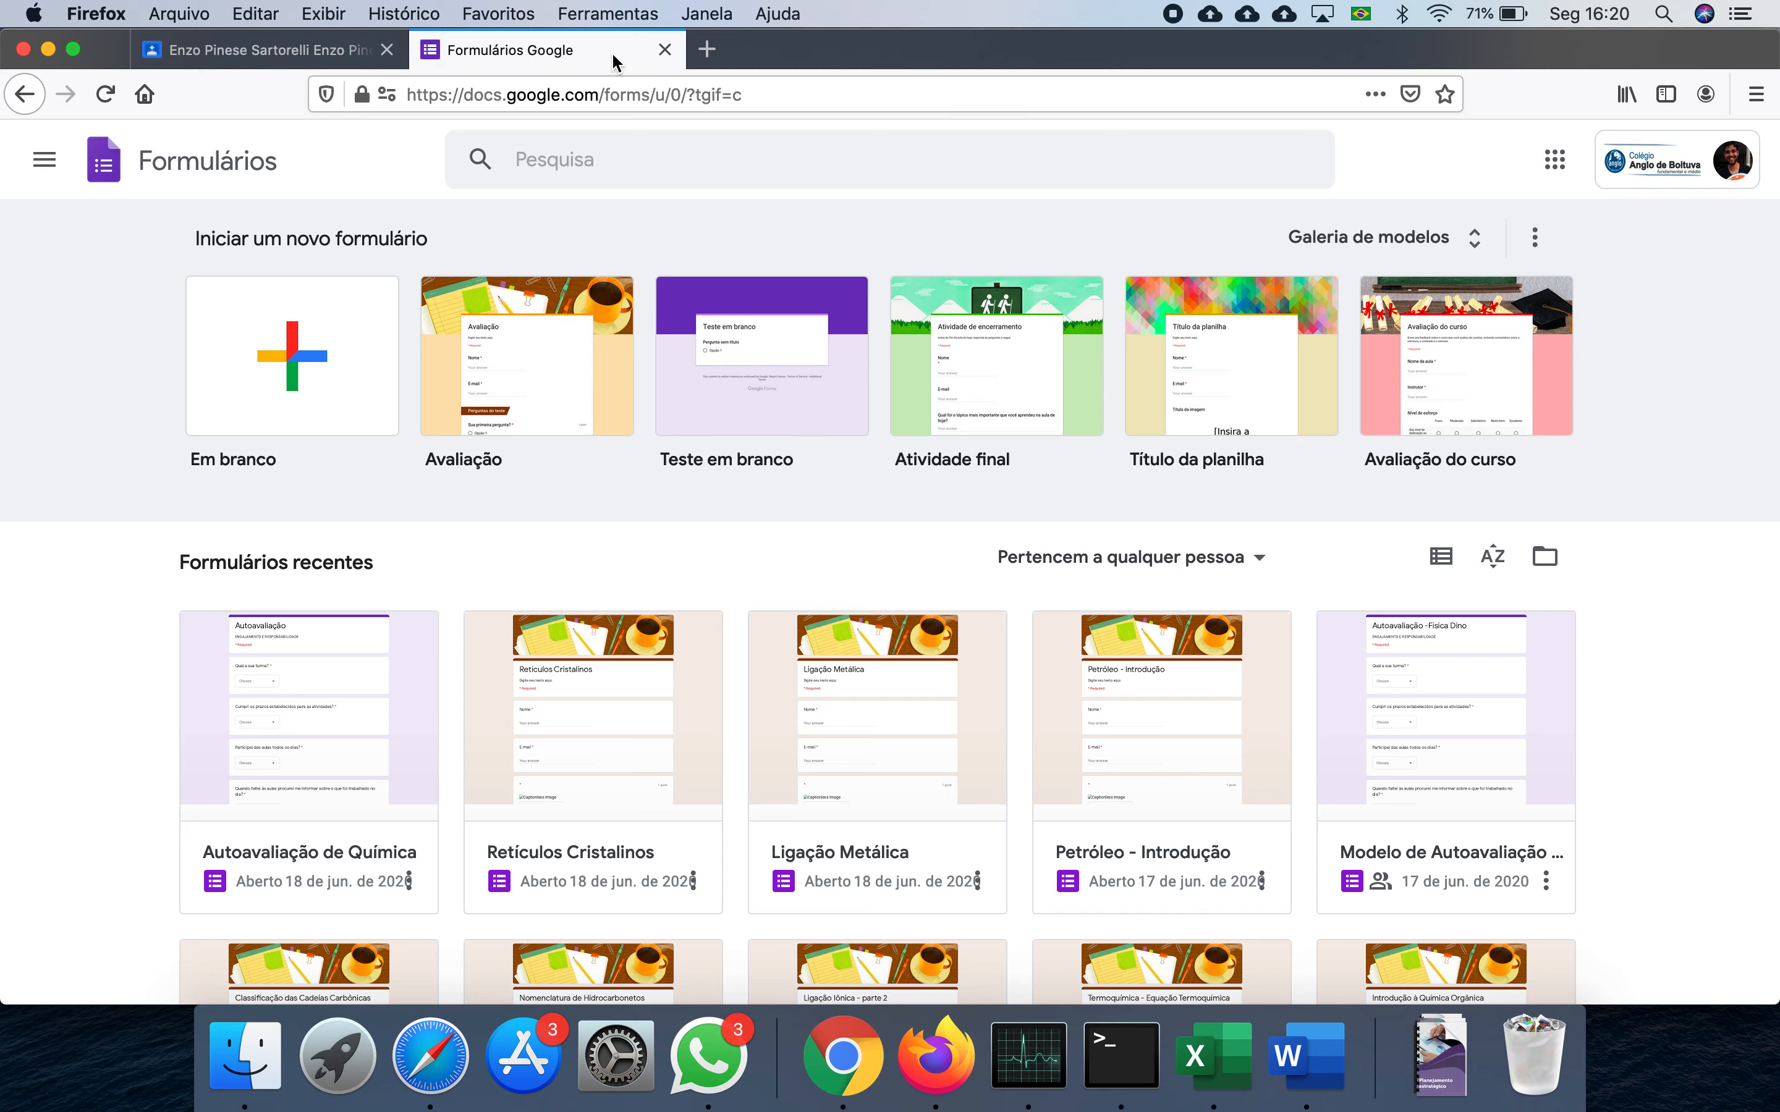
- Copy the Google Forms address and load it in a new browser tab
{"action": "left_click", "coordinate": [707, 50]}
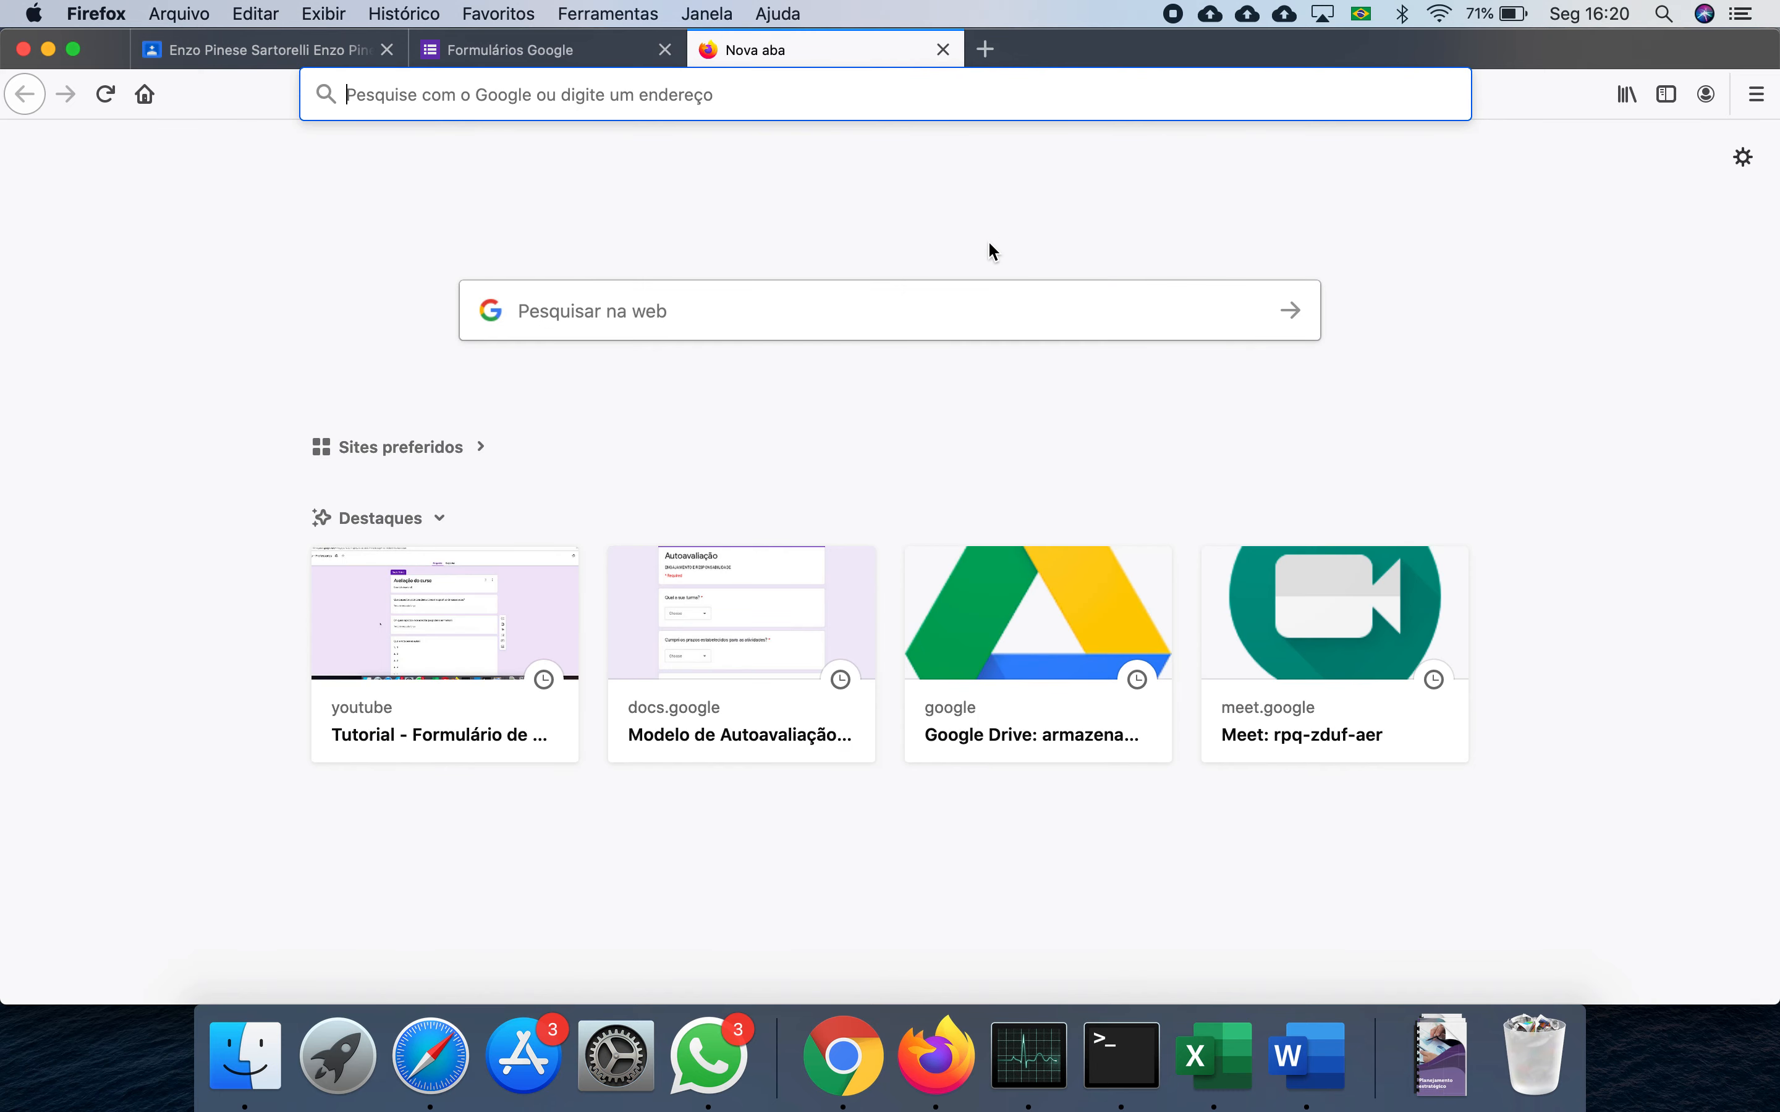
{"action": "left_click", "coordinate": [577, 47]}
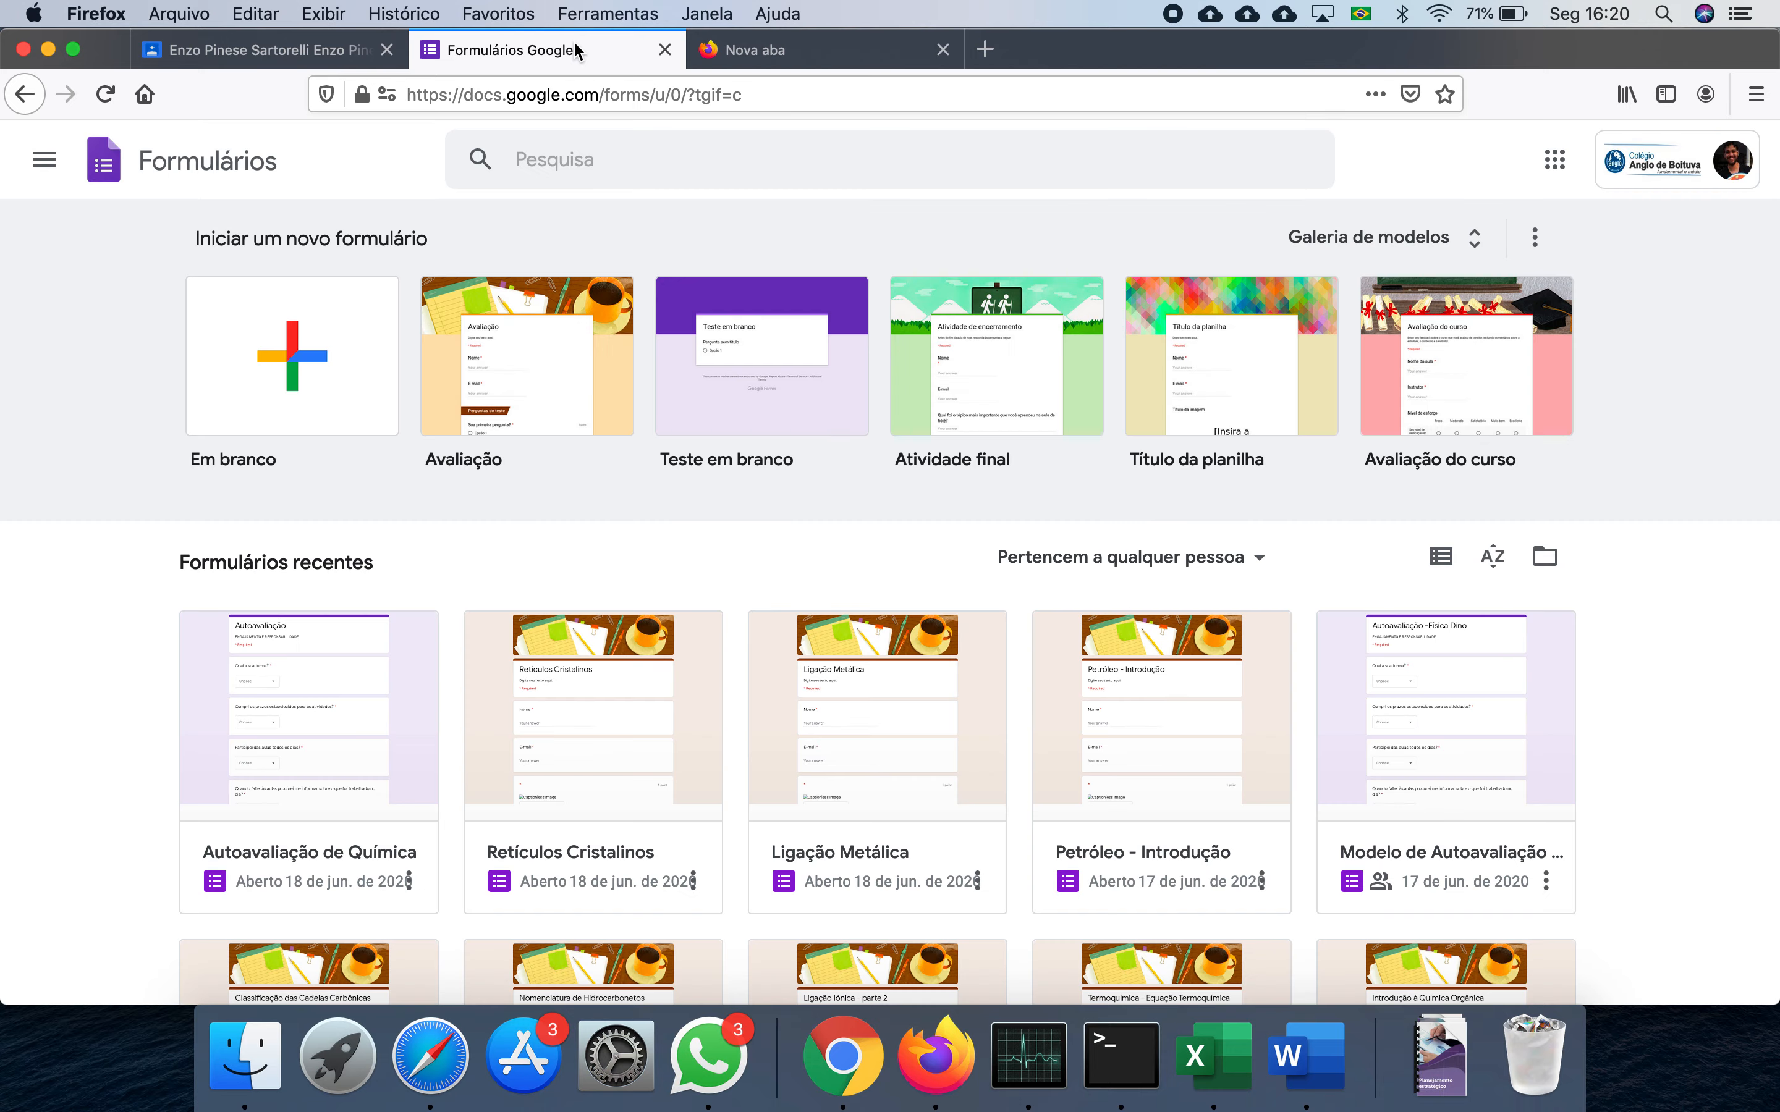
{"action": "left_click", "coordinate": [721, 95]}
{"action": "key", "text": "super+c"}
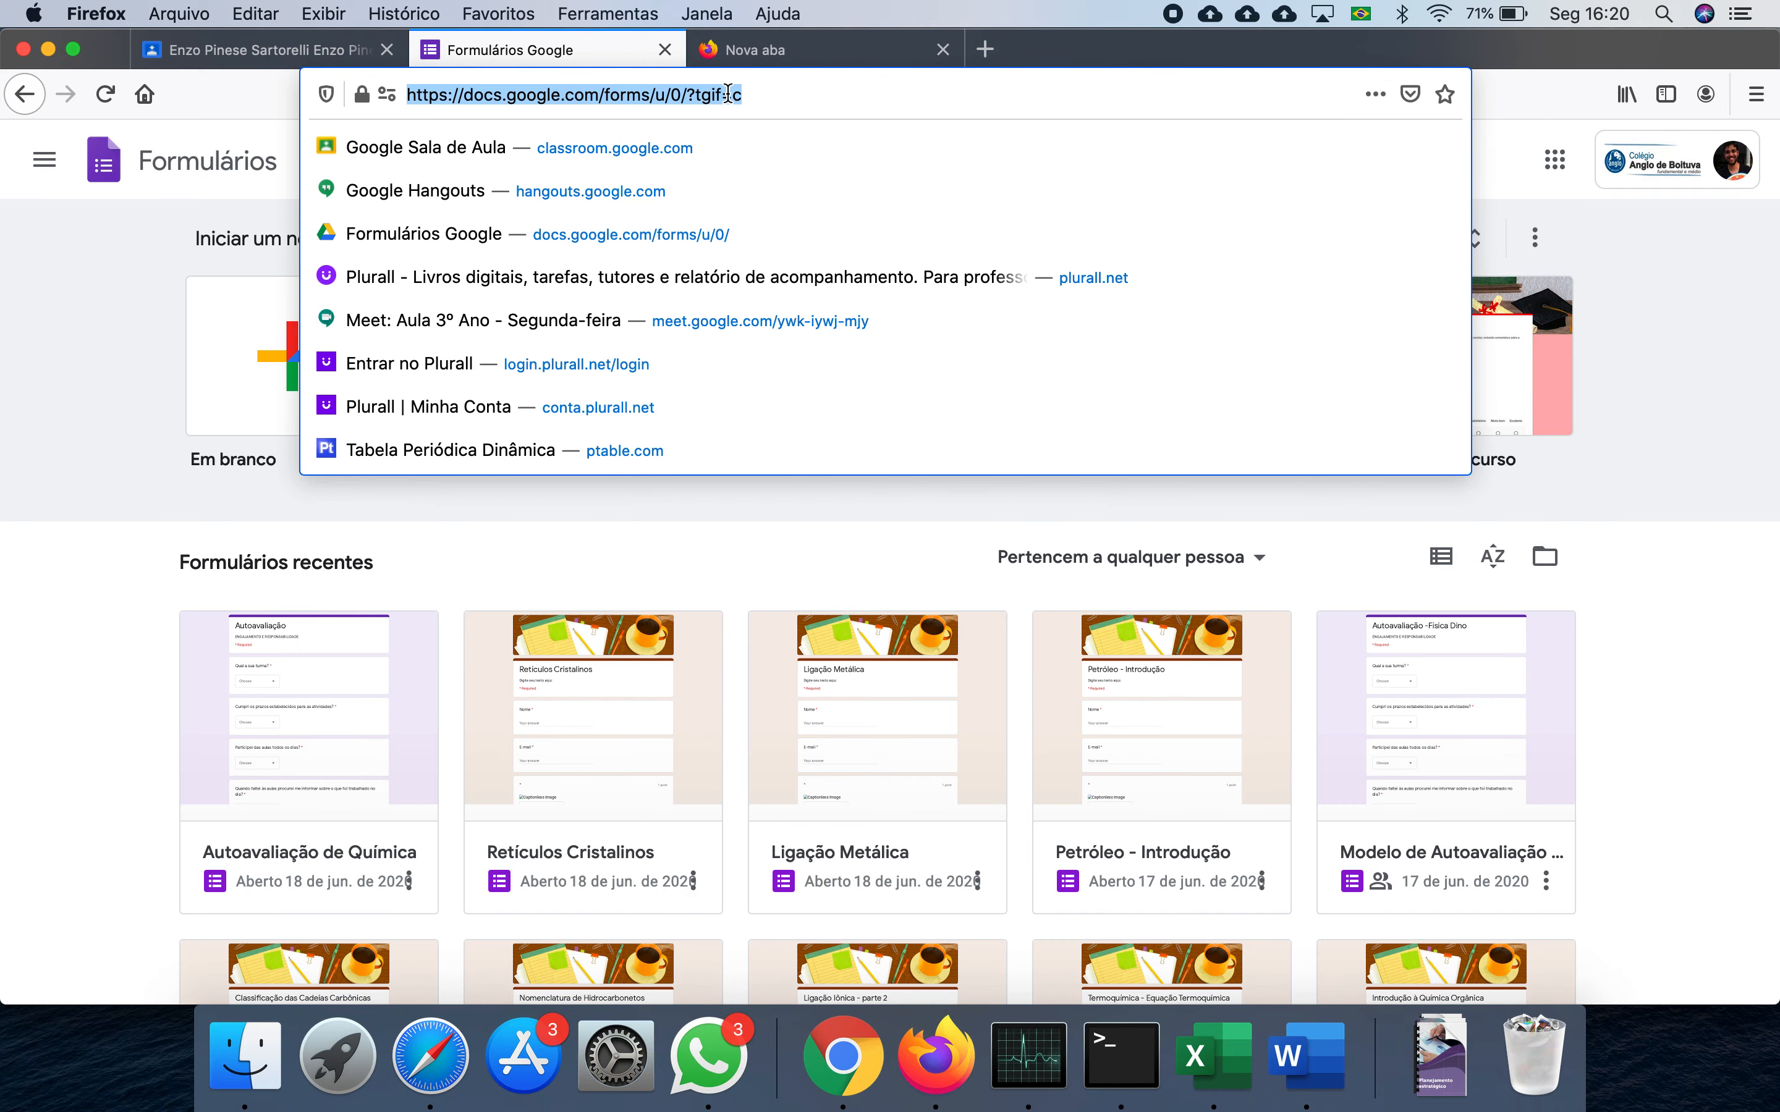
{"action": "left_click", "coordinate": [861, 52]}
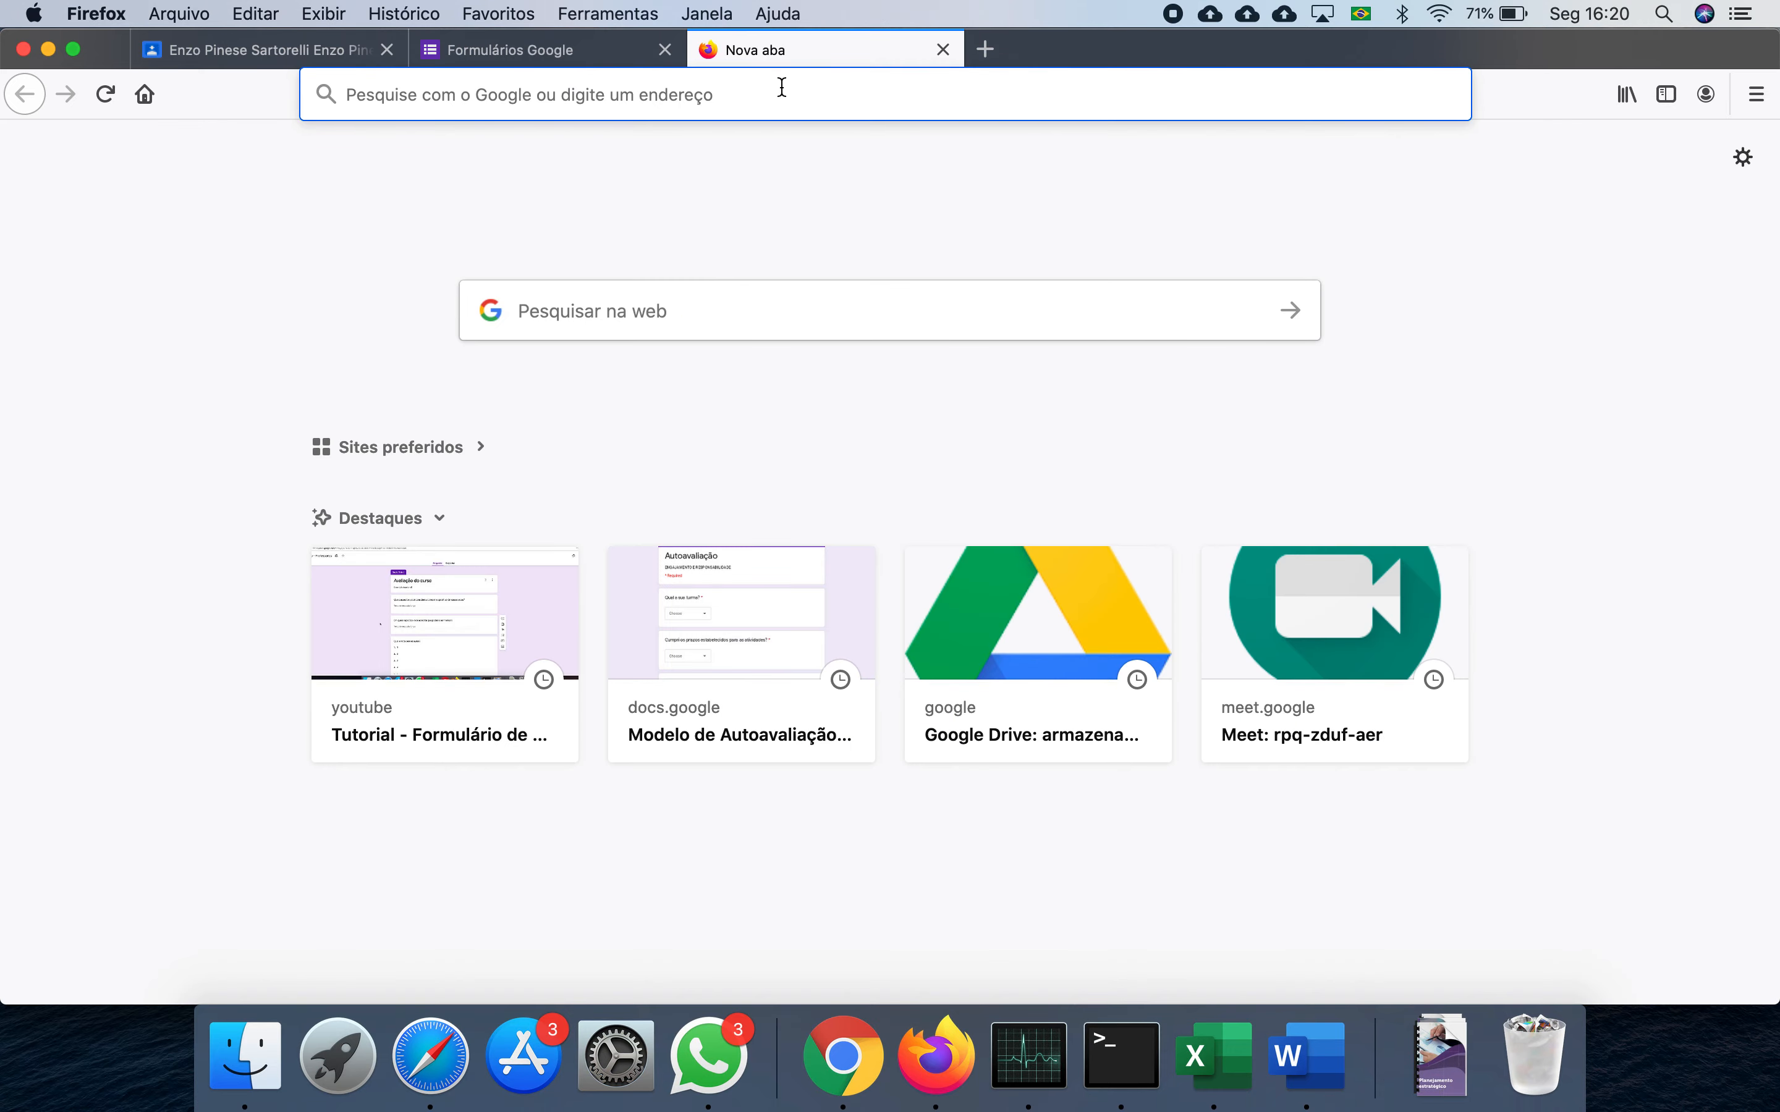
{"action": "key", "text": "super+v"}
{"action": "key", "text": "Return"}
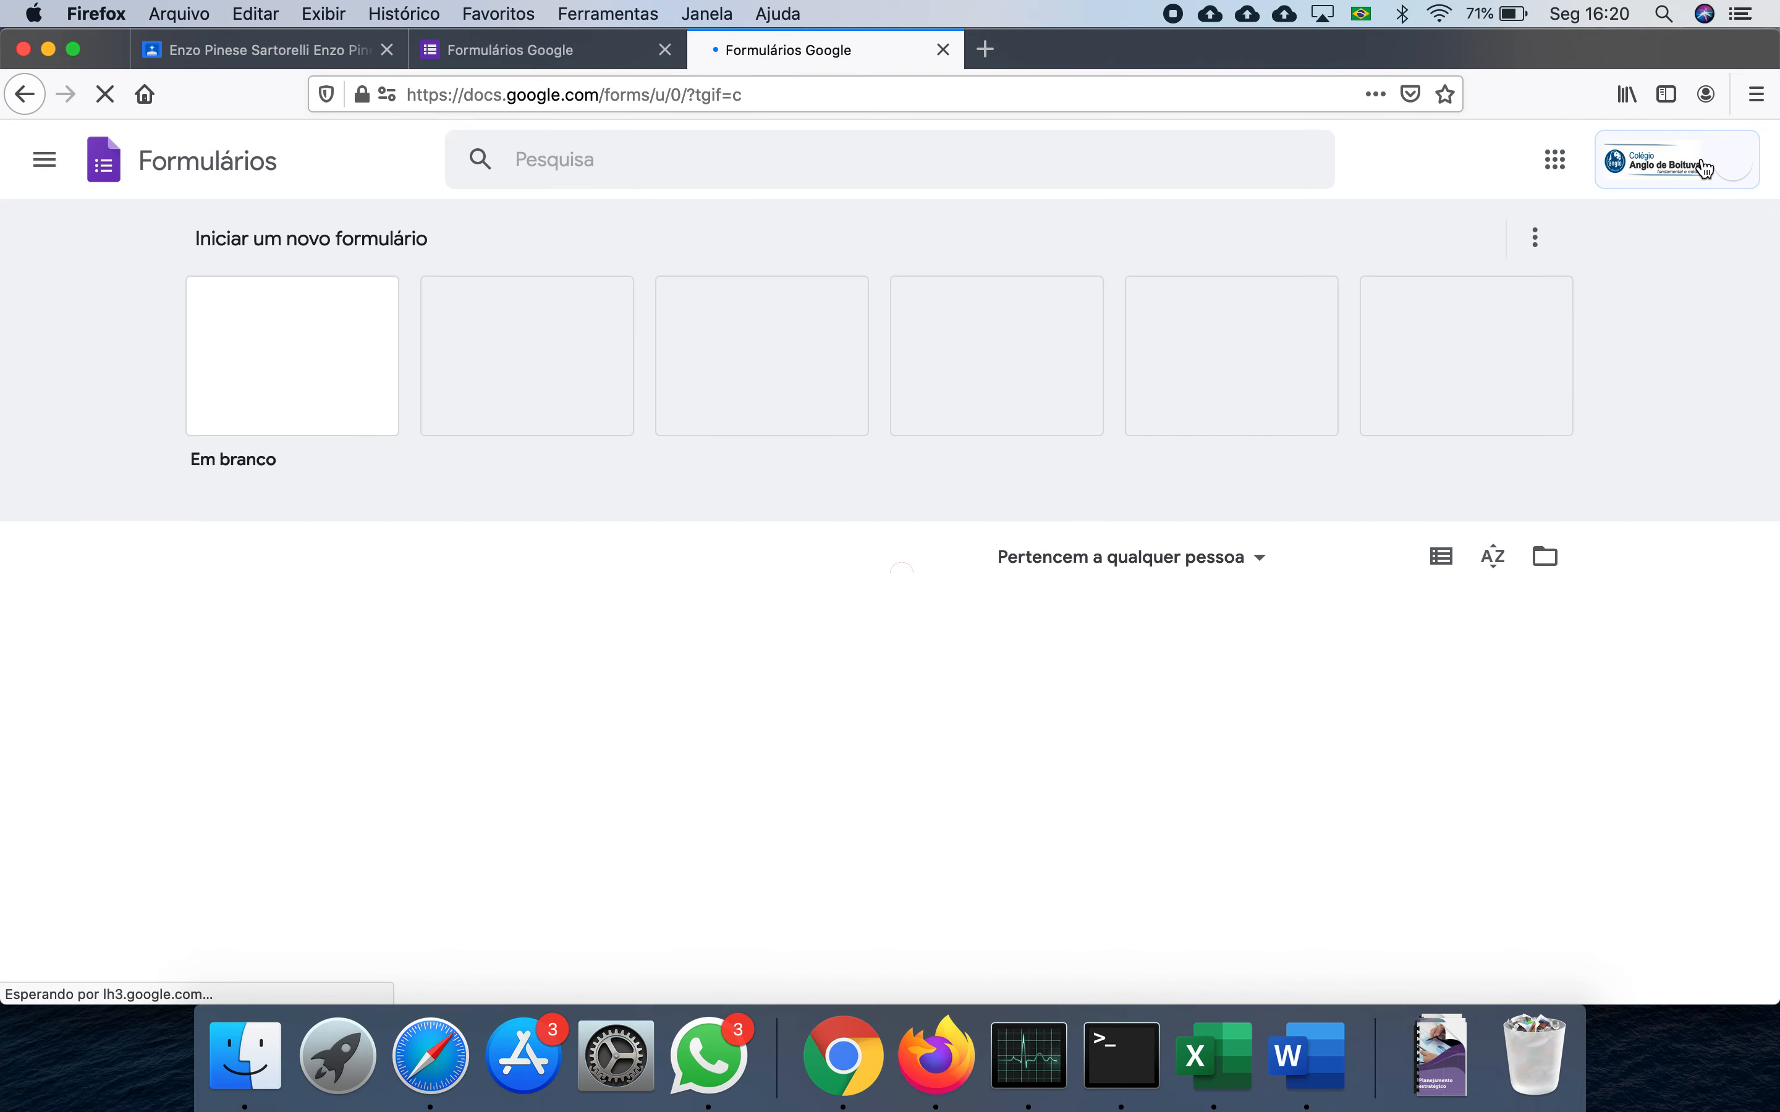
- Check the signed-in Google account, close the YouTube tab and open Firefox's main menu
{"action": "left_click", "coordinate": [1720, 175]}
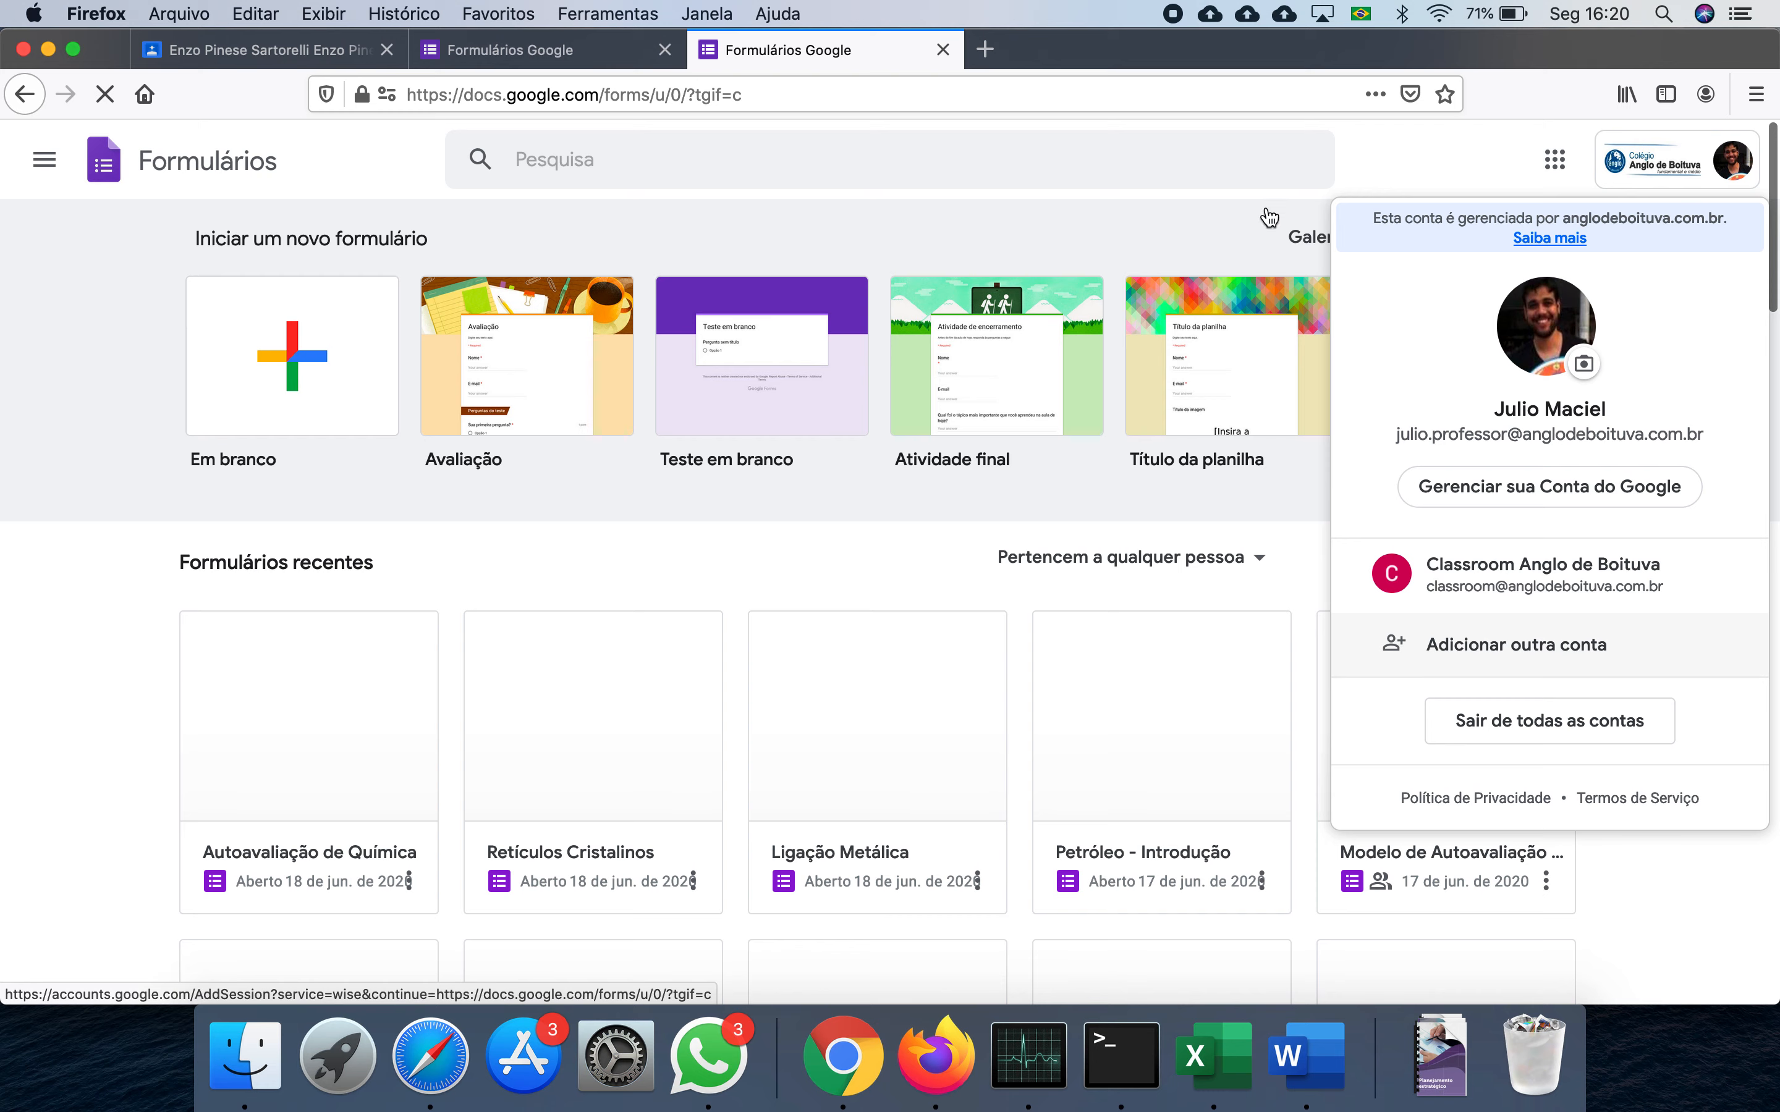
{"action": "left_click", "coordinate": [1412, 146]}
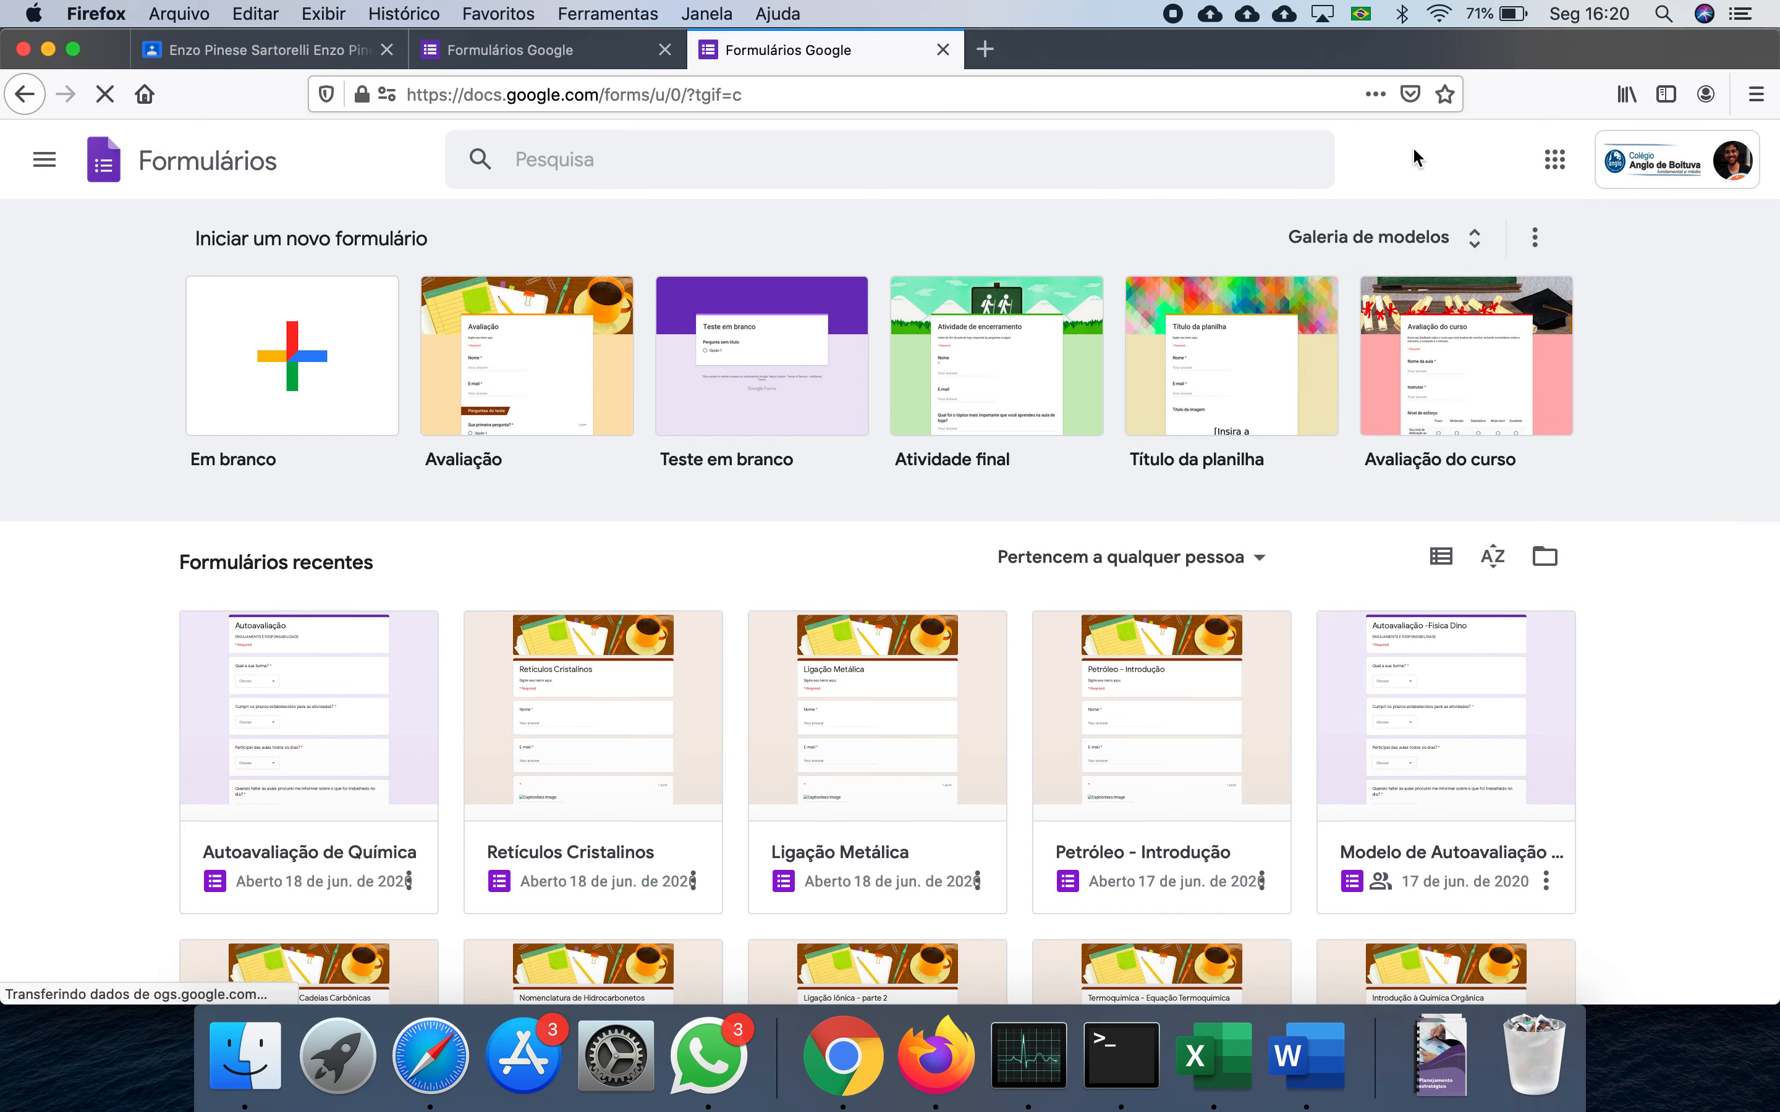
{"action": "key", "text": "super+shift+n"}
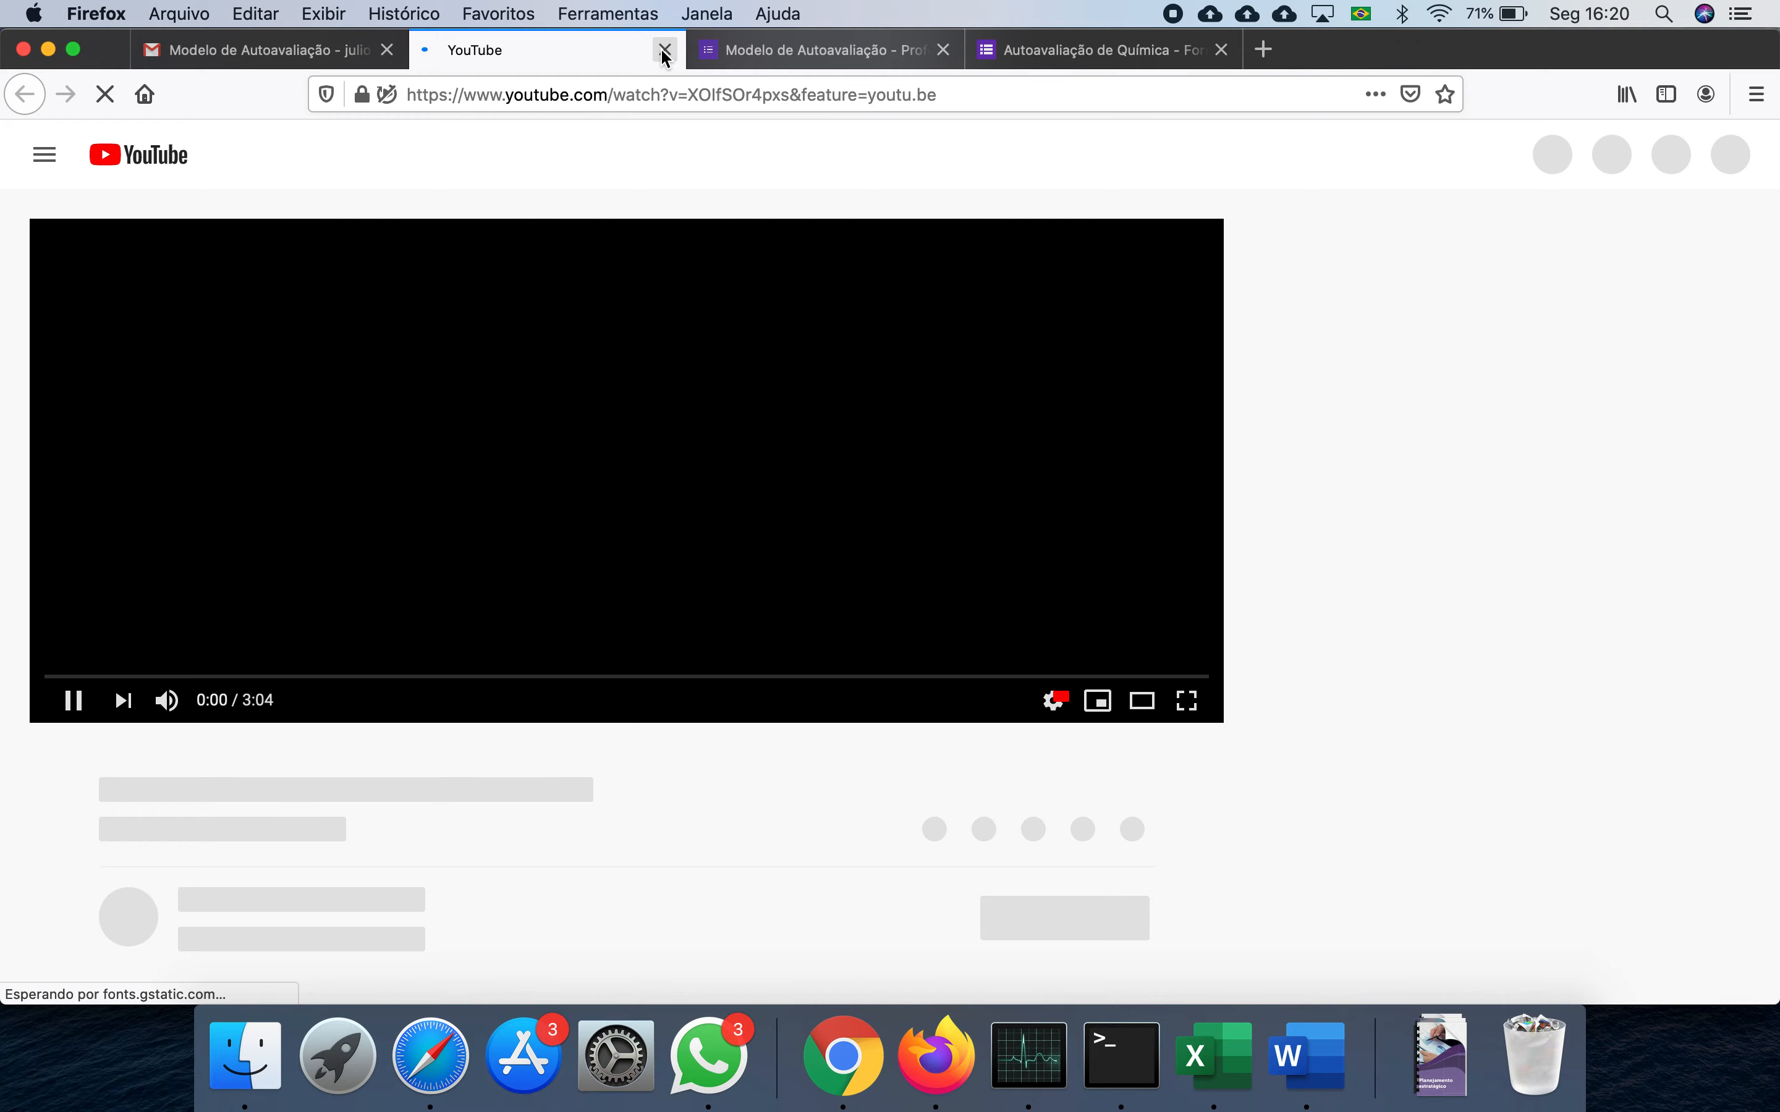
{"action": "left_click", "coordinate": [665, 50]}
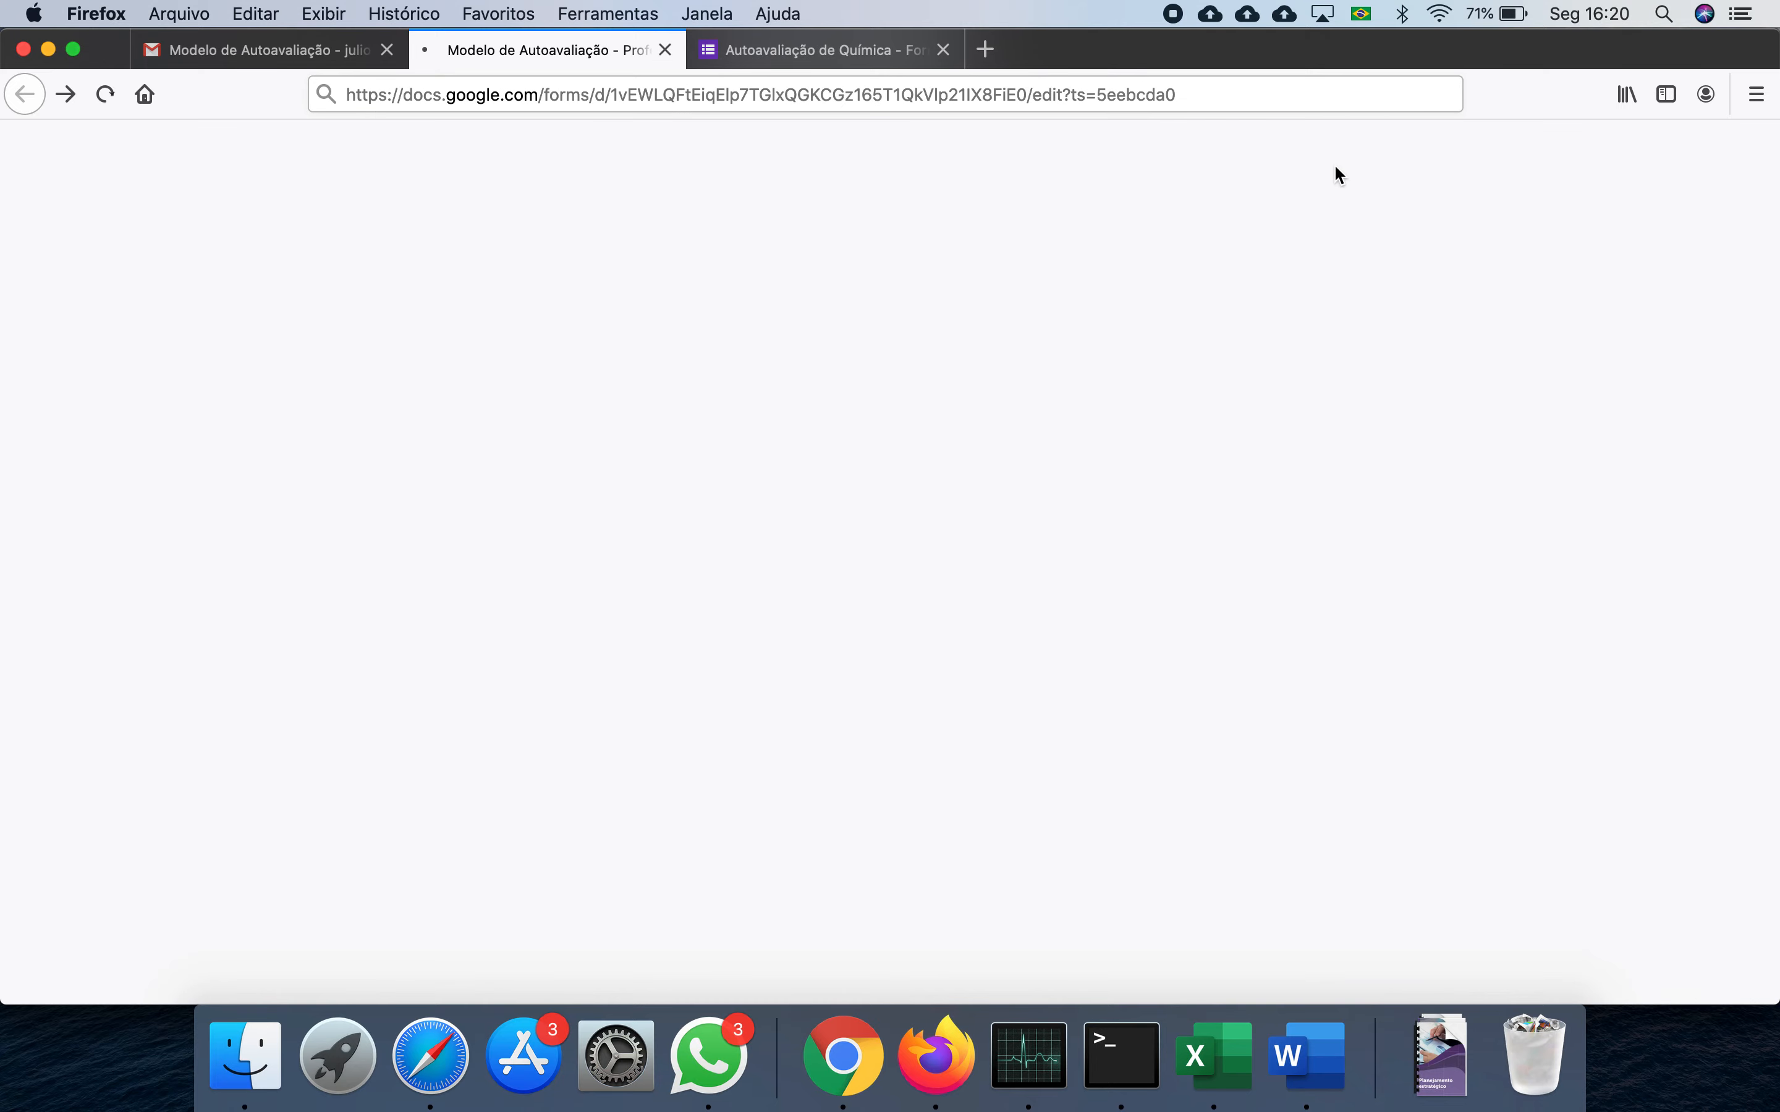
{"action": "left_click", "coordinate": [1766, 99]}
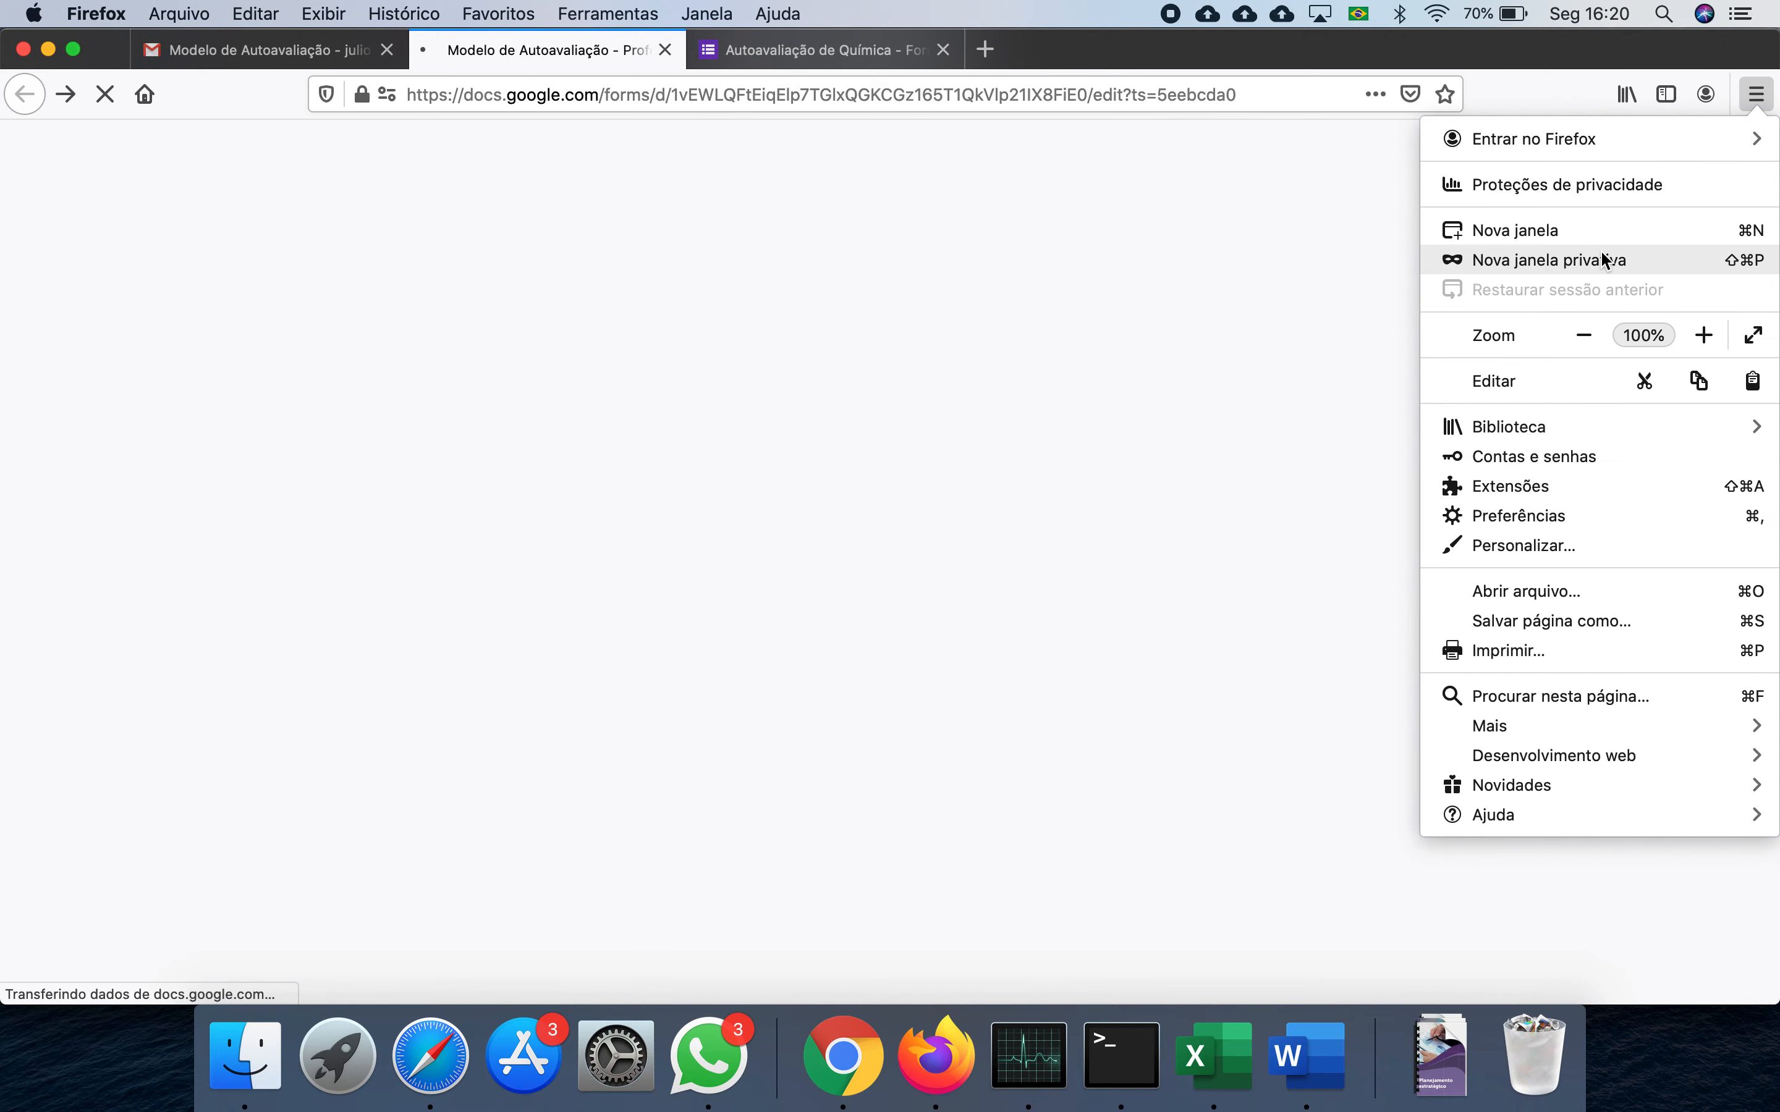
- Open a new private window and load the Google Forms sign-in page
{"action": "left_click", "coordinate": [1601, 259]}
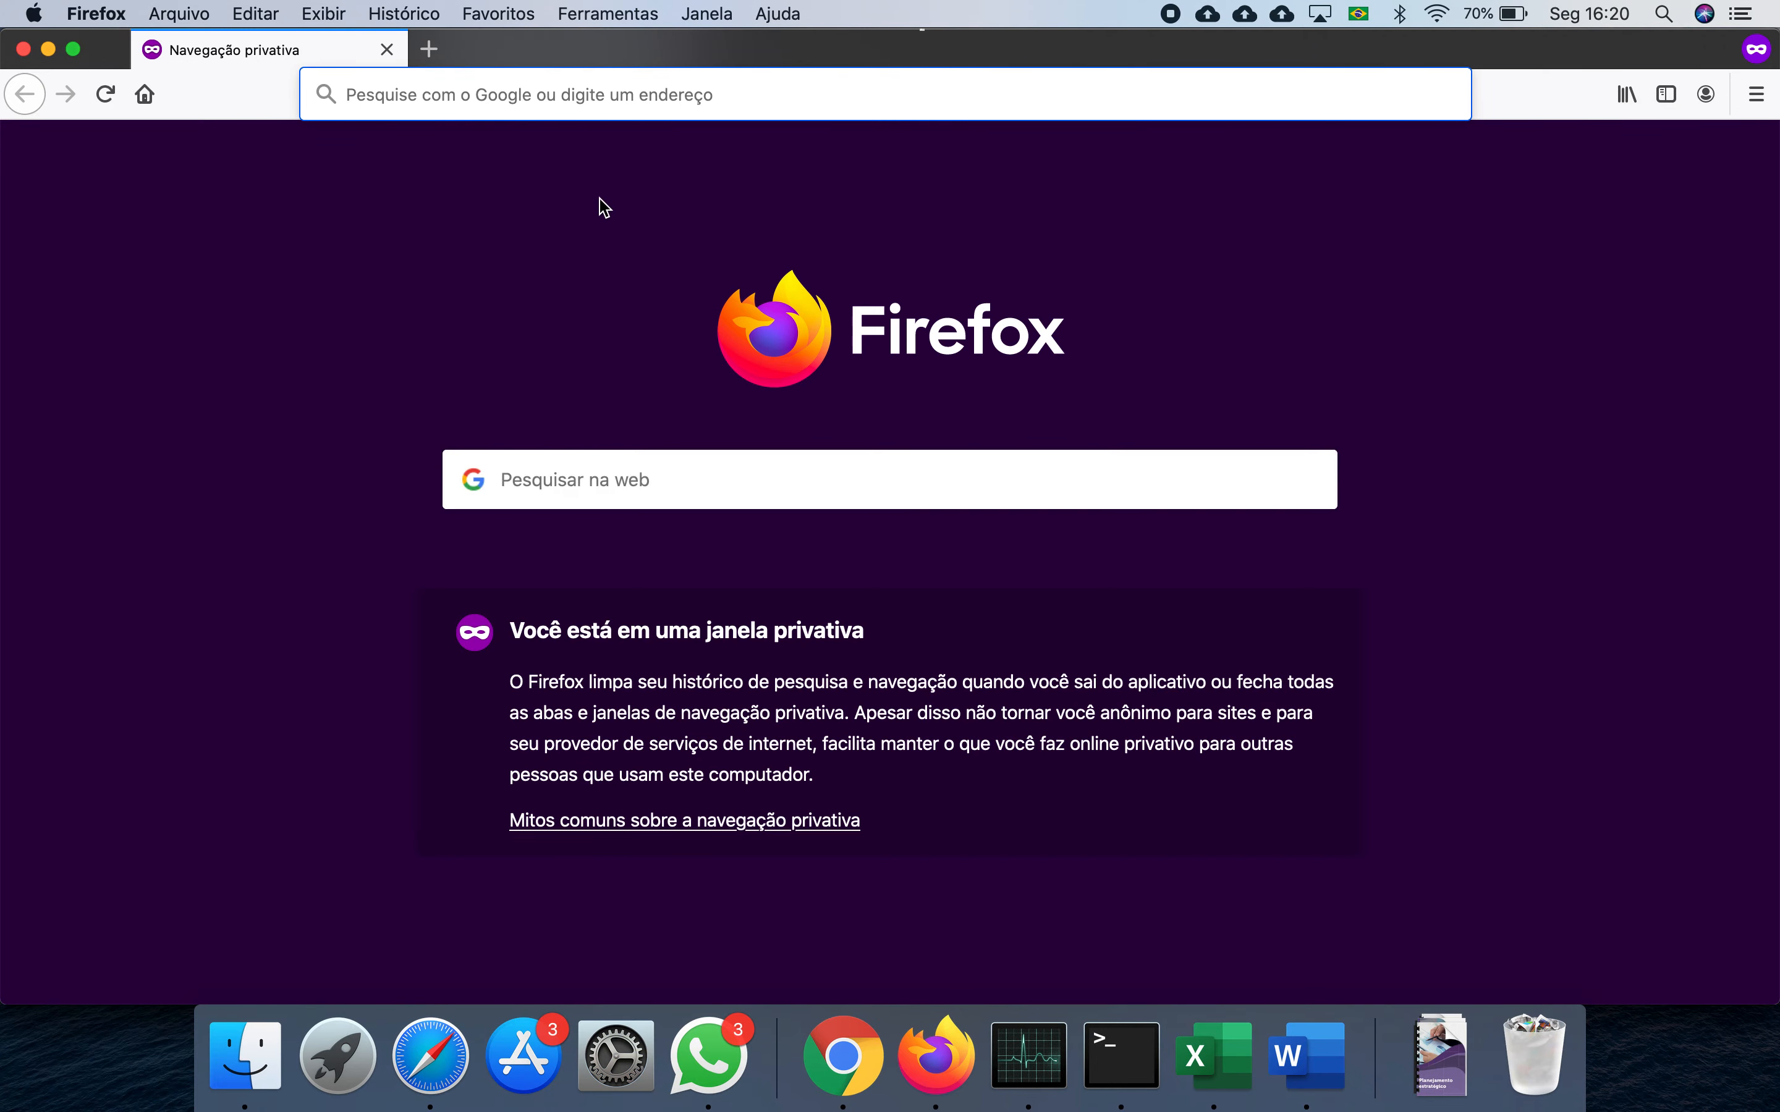
{"action": "key", "text": "super+v"}
{"action": "left_click", "coordinate": [590, 155]}
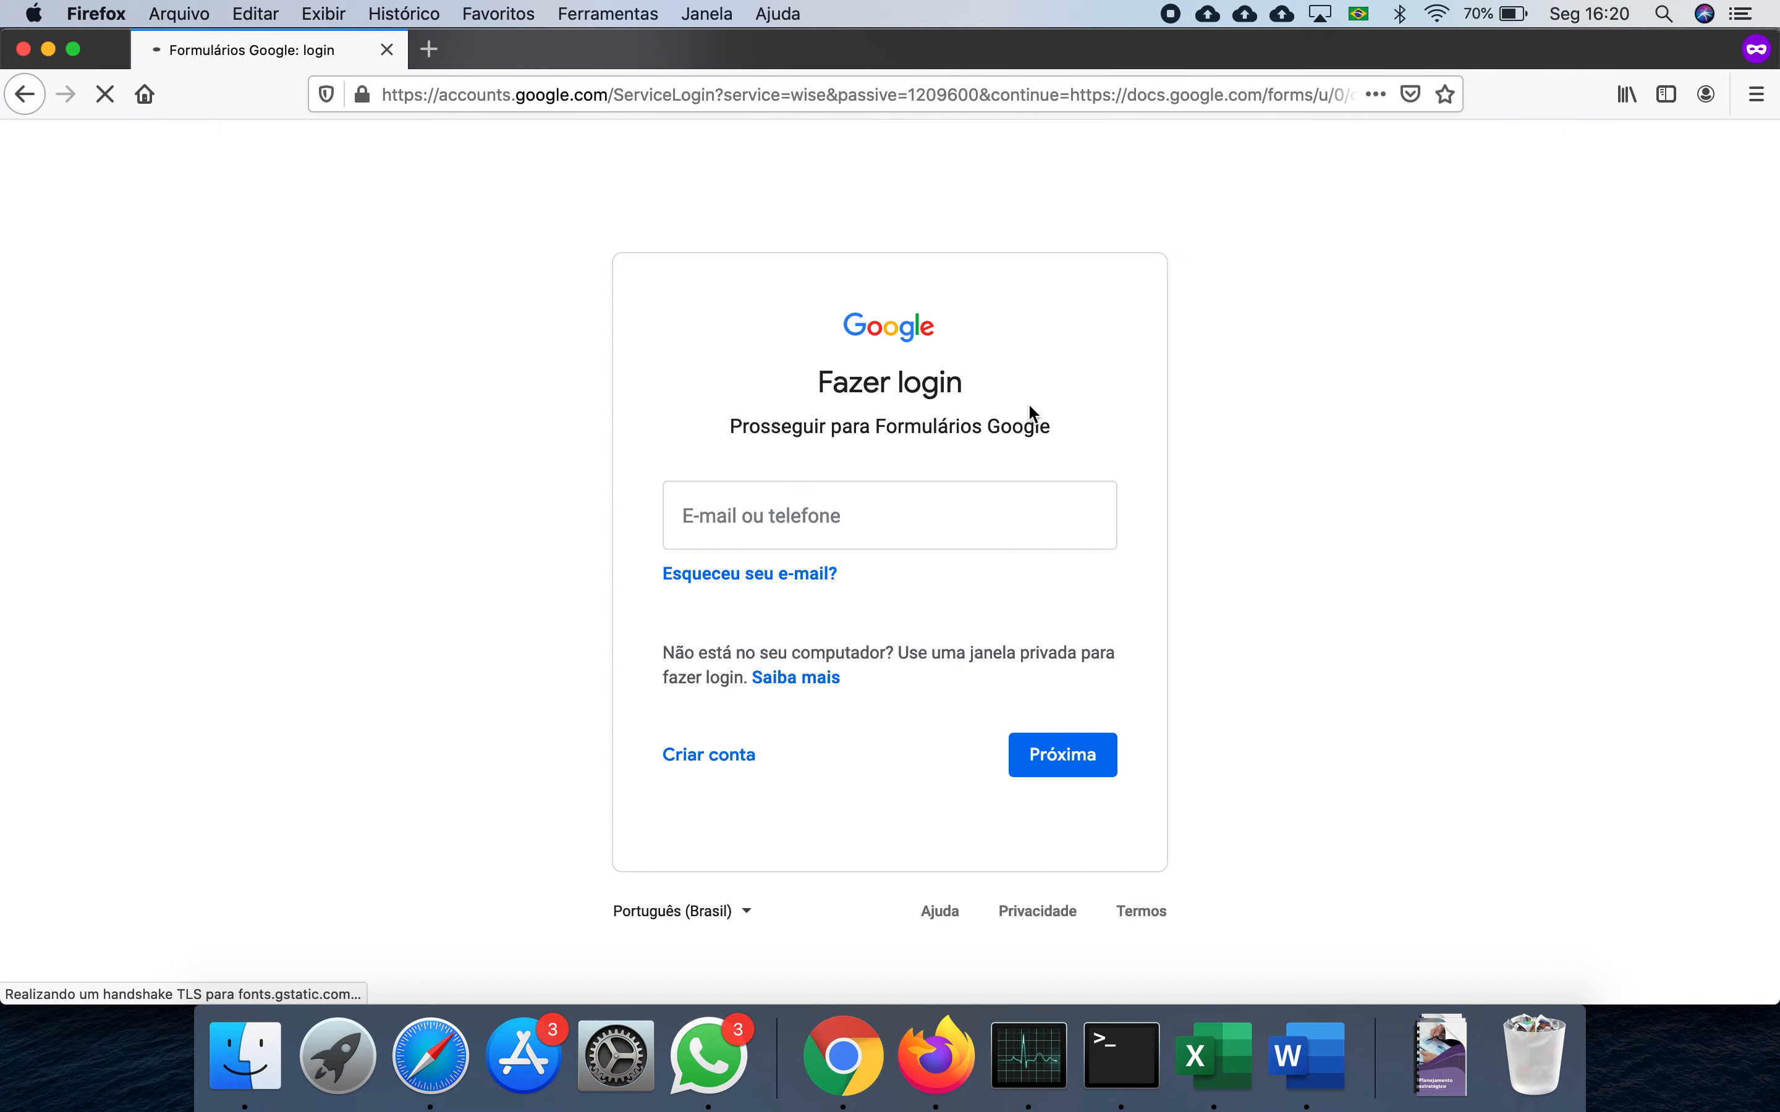
- Enter the account e-mail and password to sign in to Google
{"action": "type", "text": "no"}
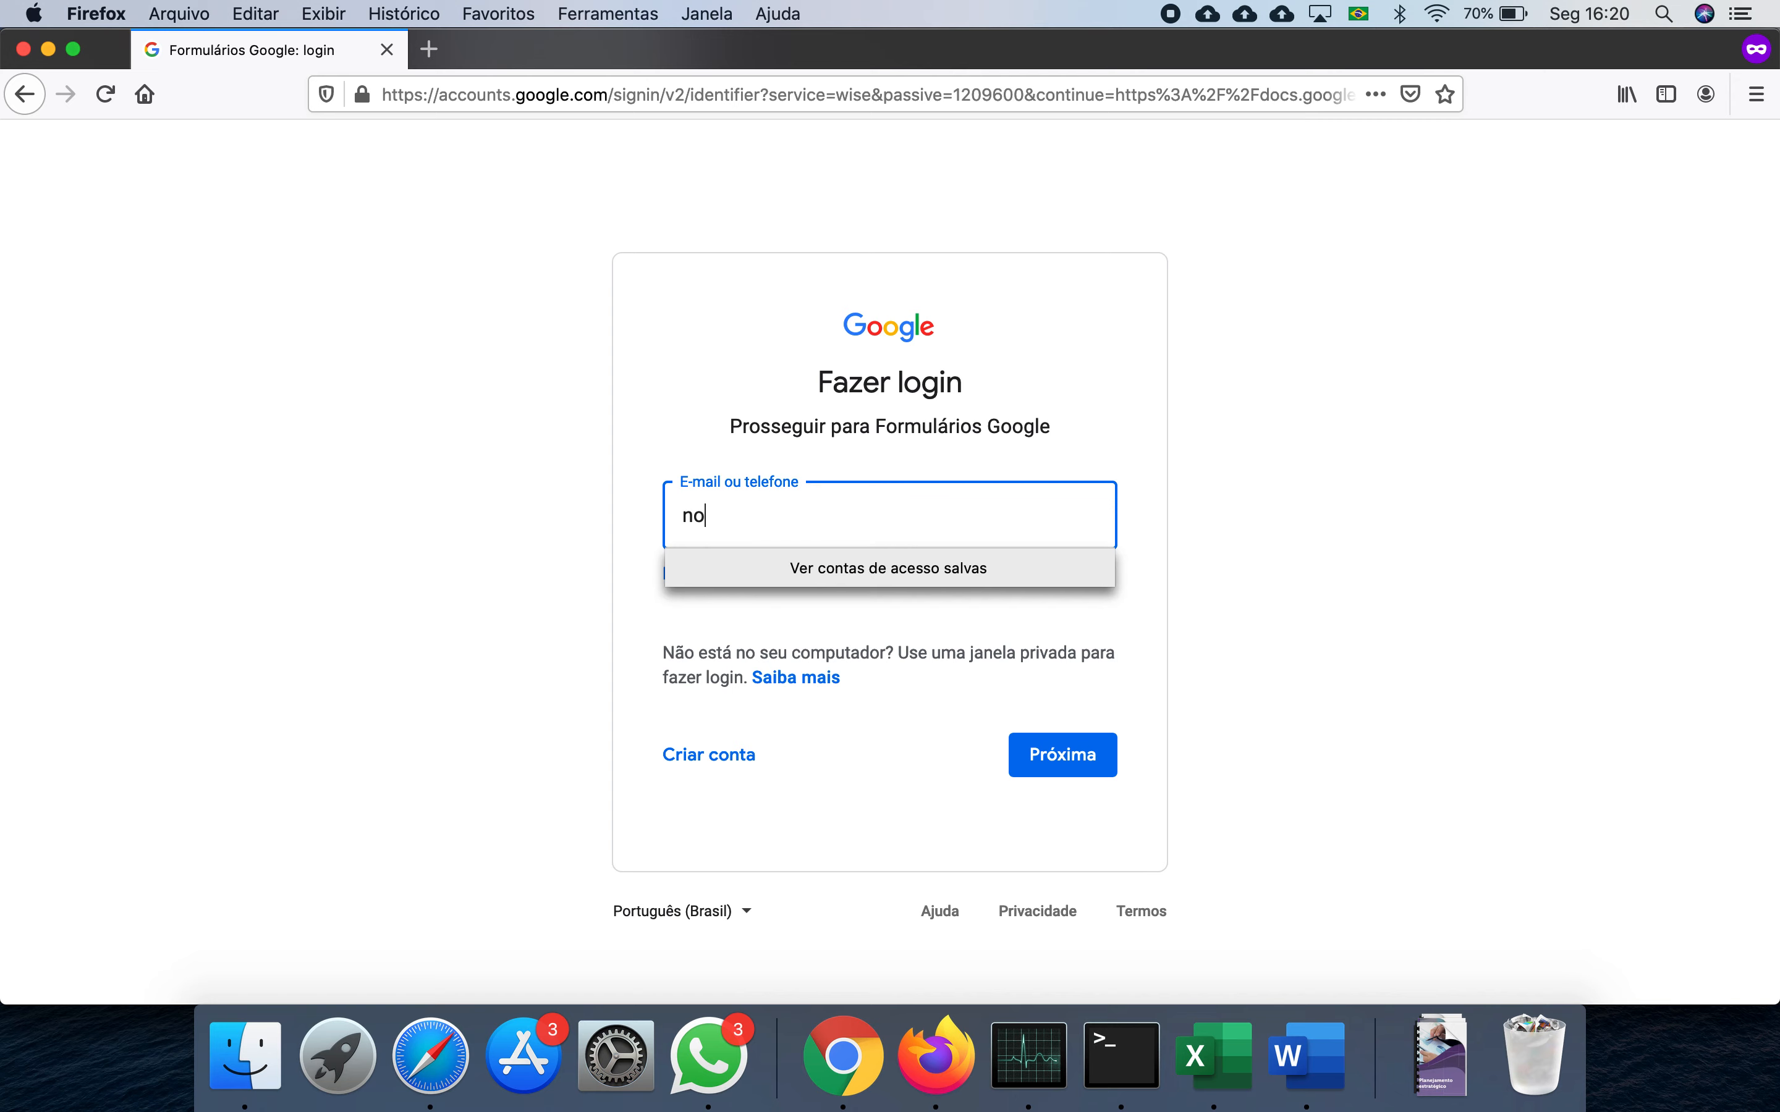
{"action": "type", "text": "tas@"}
{"action": "key", "text": "BackSpace"}
{"action": "key", "text": "BackSpace"}
{"action": "key", "text": "BackSpace"}
{"action": "key", "text": "BackSpace"}
{"action": "key", "text": "BackSpace"}
{"action": "key", "text": "BackSpace"}
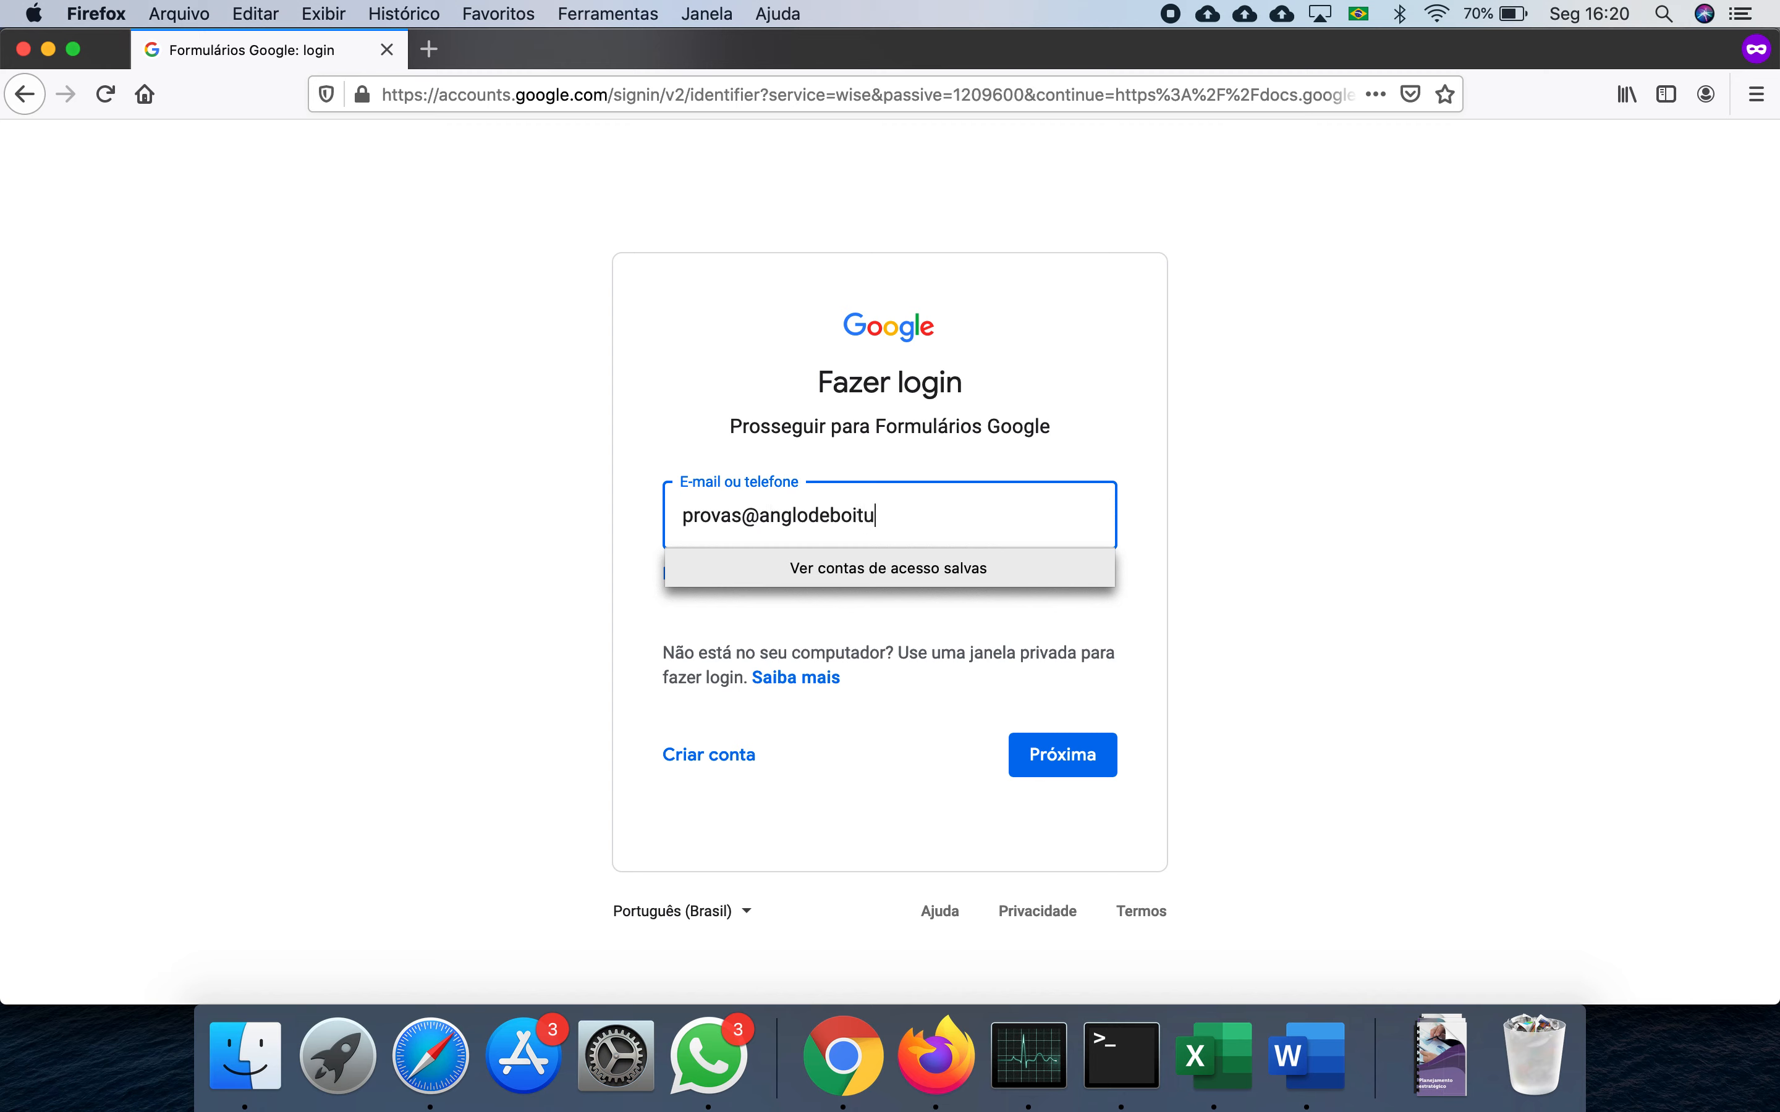
{"action": "key", "text": "Return"}
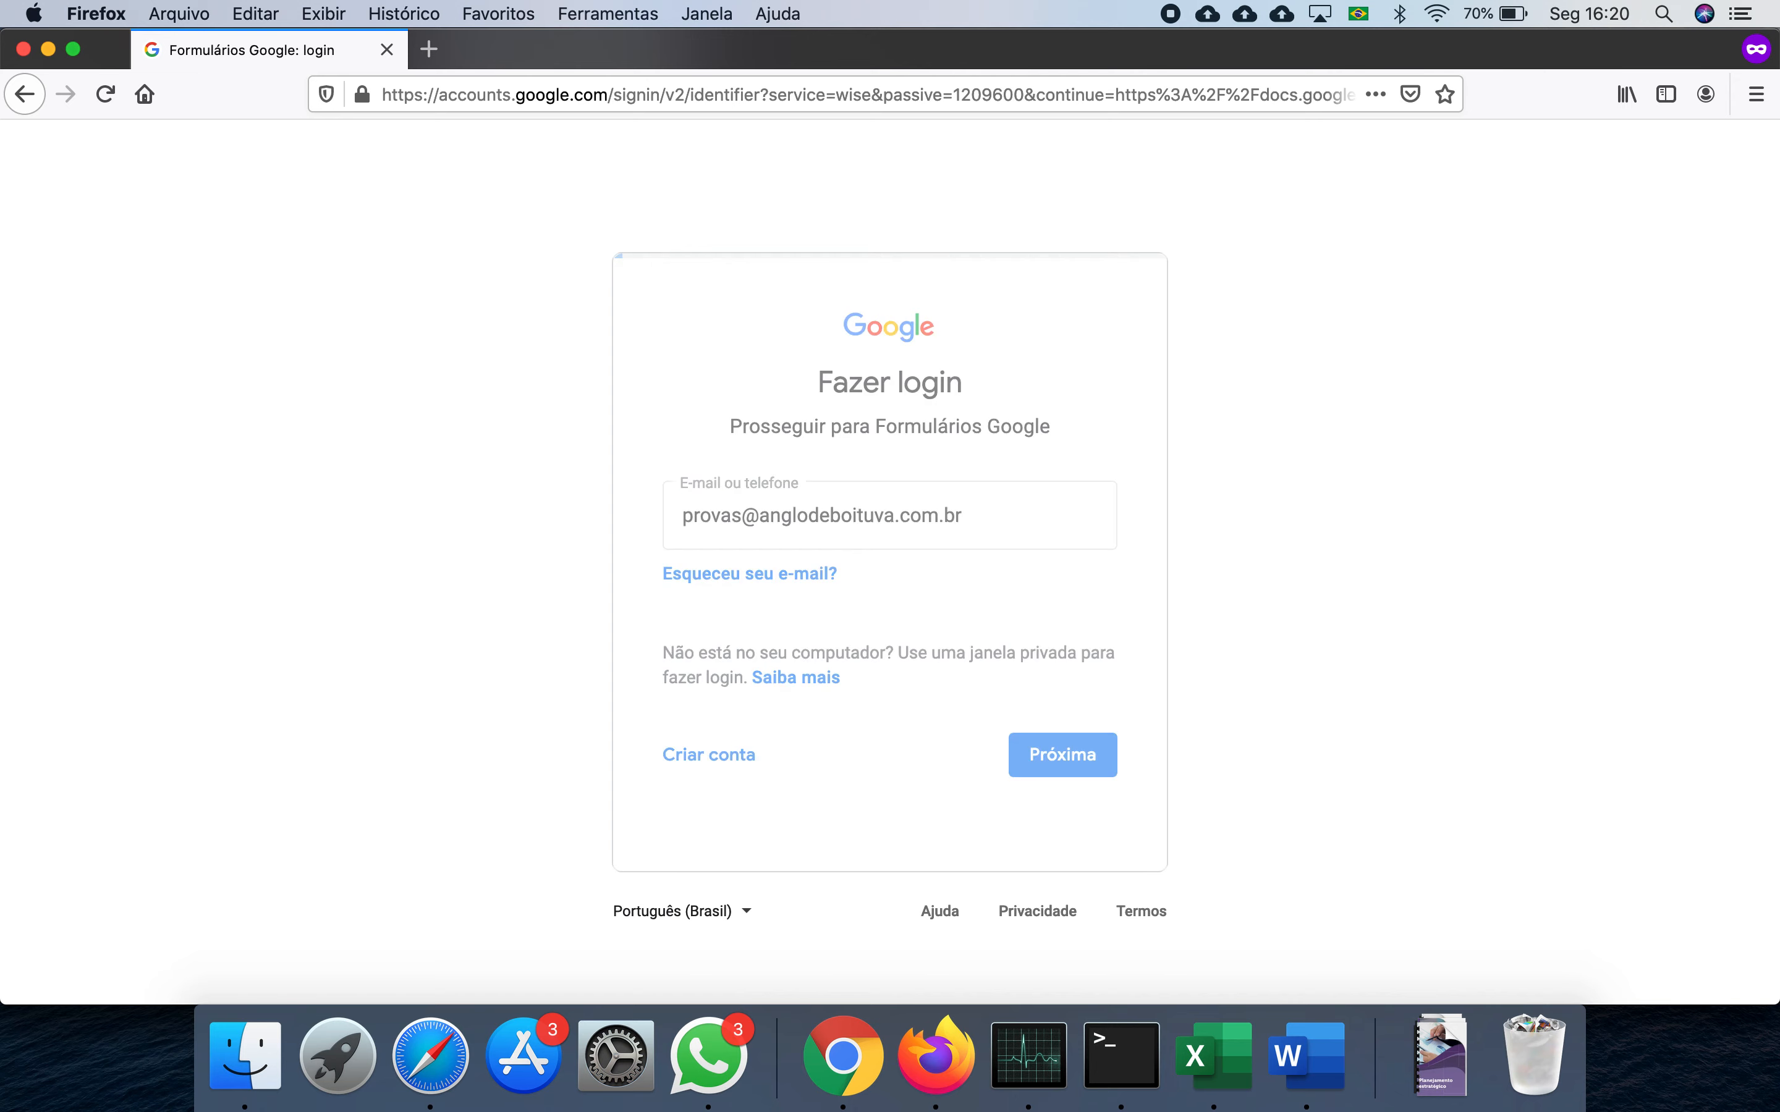
{"action": "left_click", "coordinate": [905, 557]}
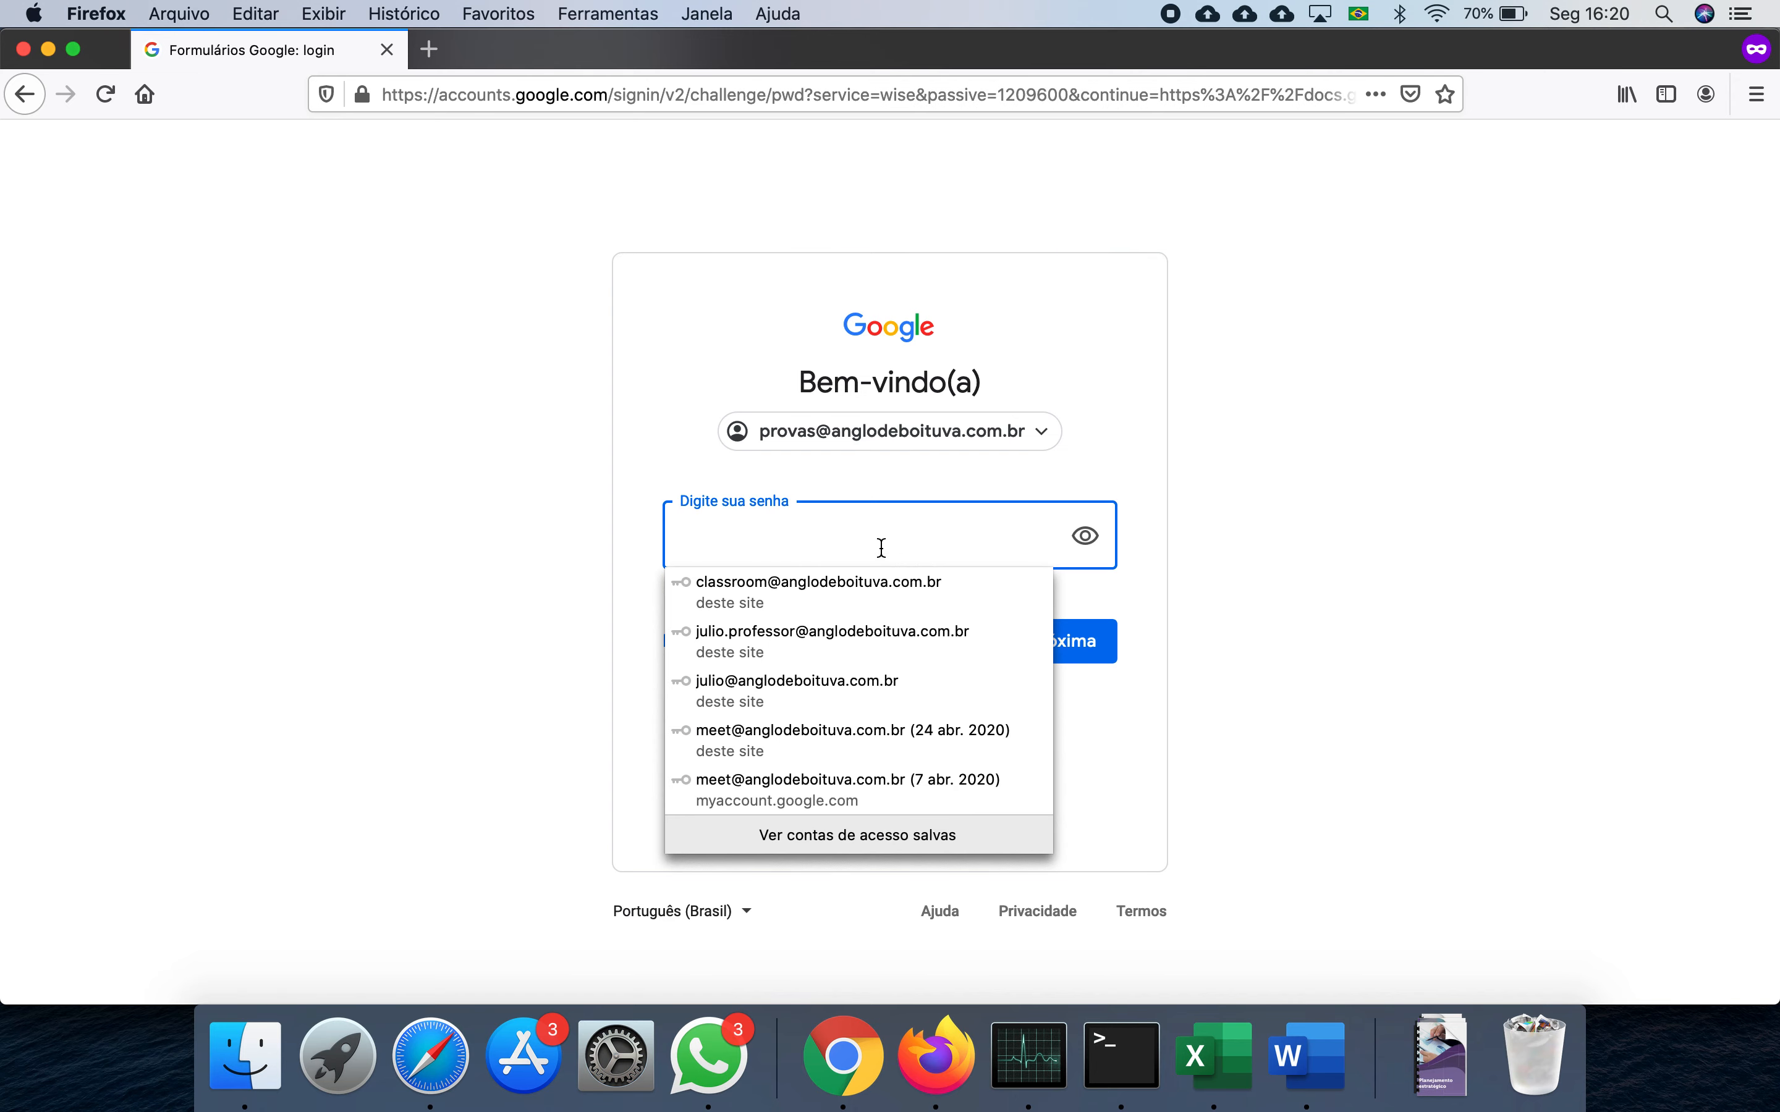
{"action": "type", "text": "••"}
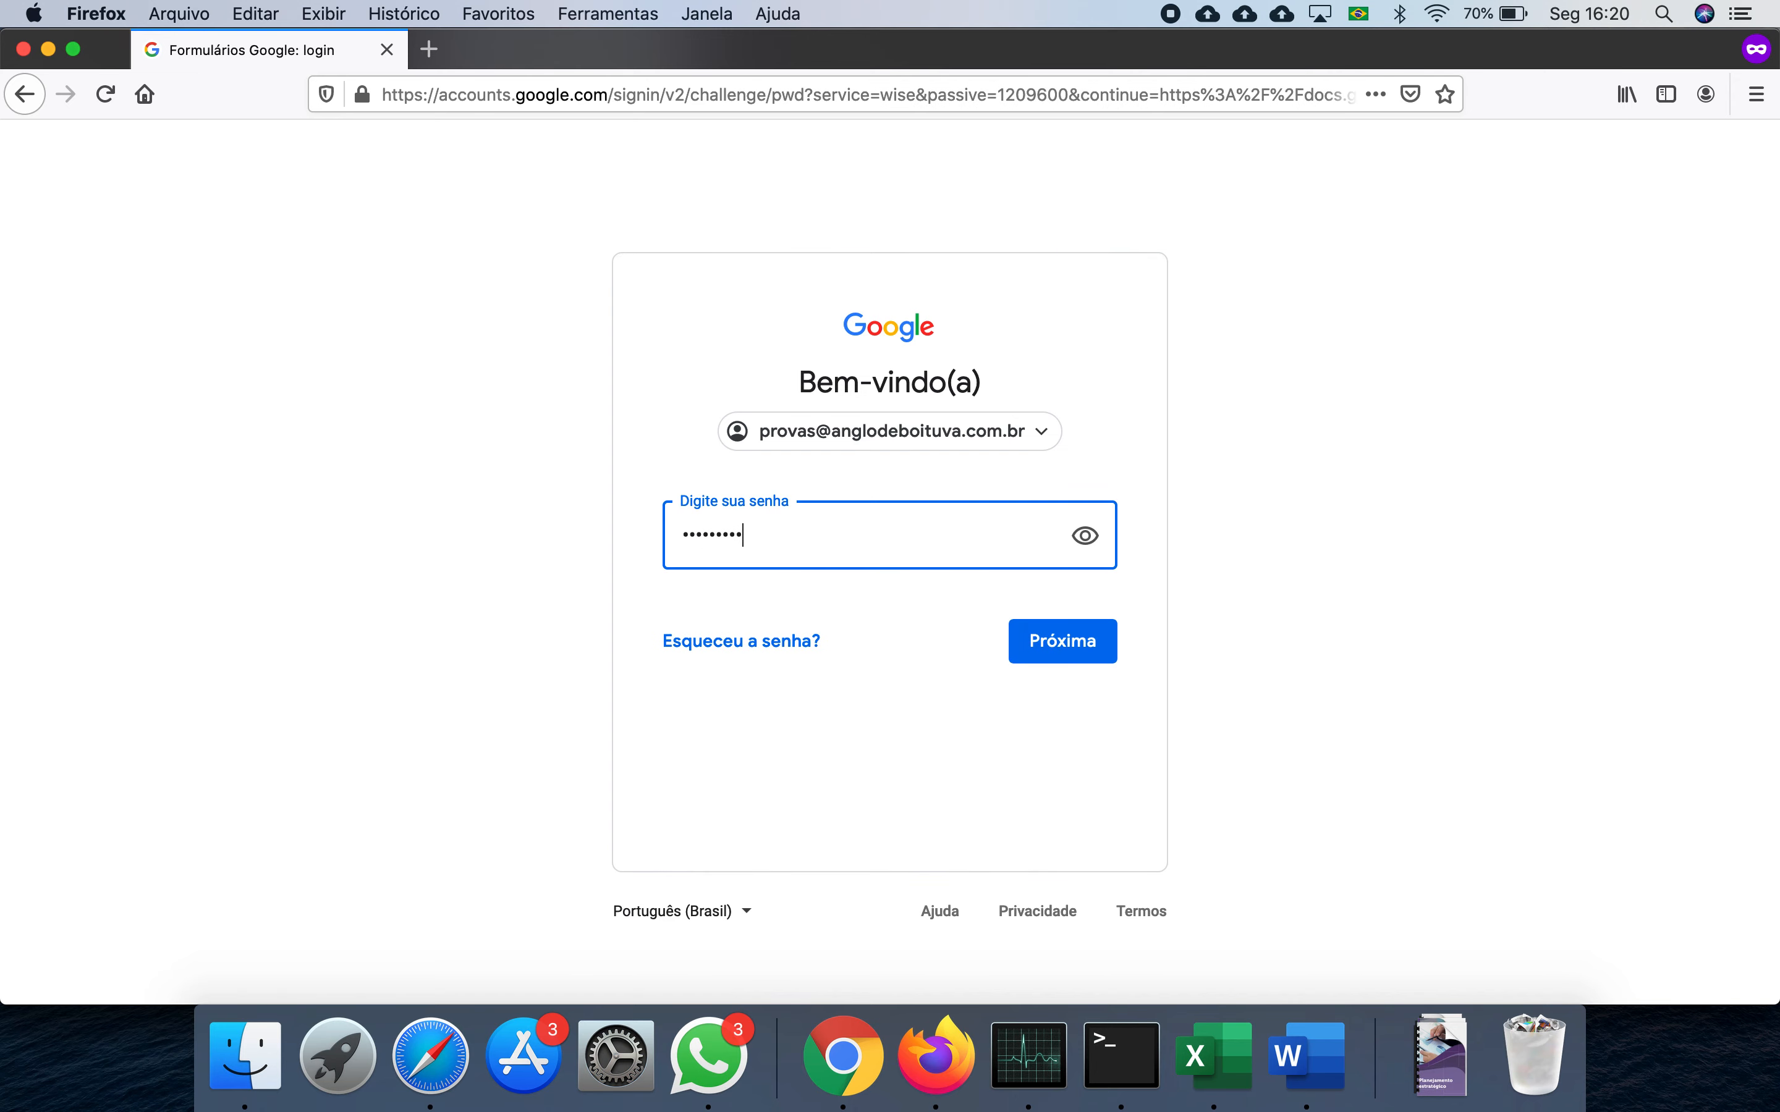
{"action": "type", "text": "••••••••••"}
{"action": "left_click", "coordinate": [1064, 642]}
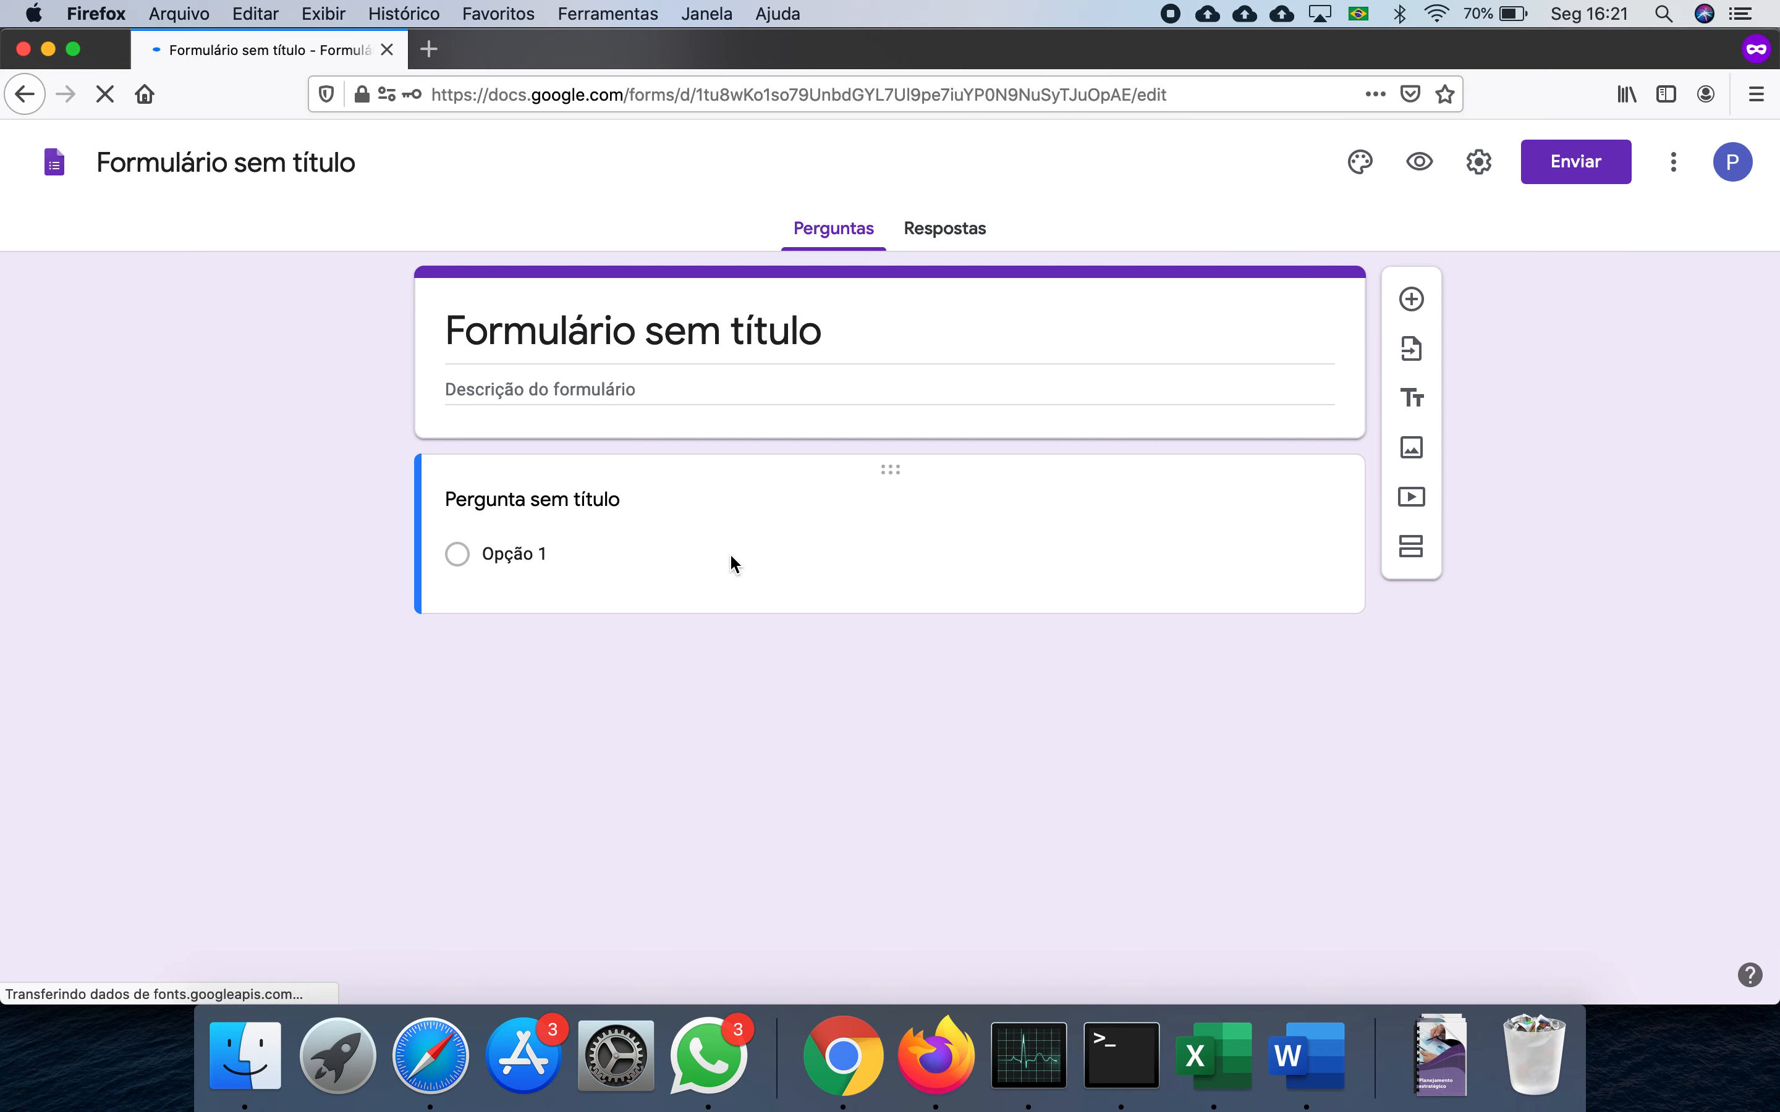
- Go back to the Forms home page and check which Google account is signed in
{"action": "left_click", "coordinate": [54, 170]}
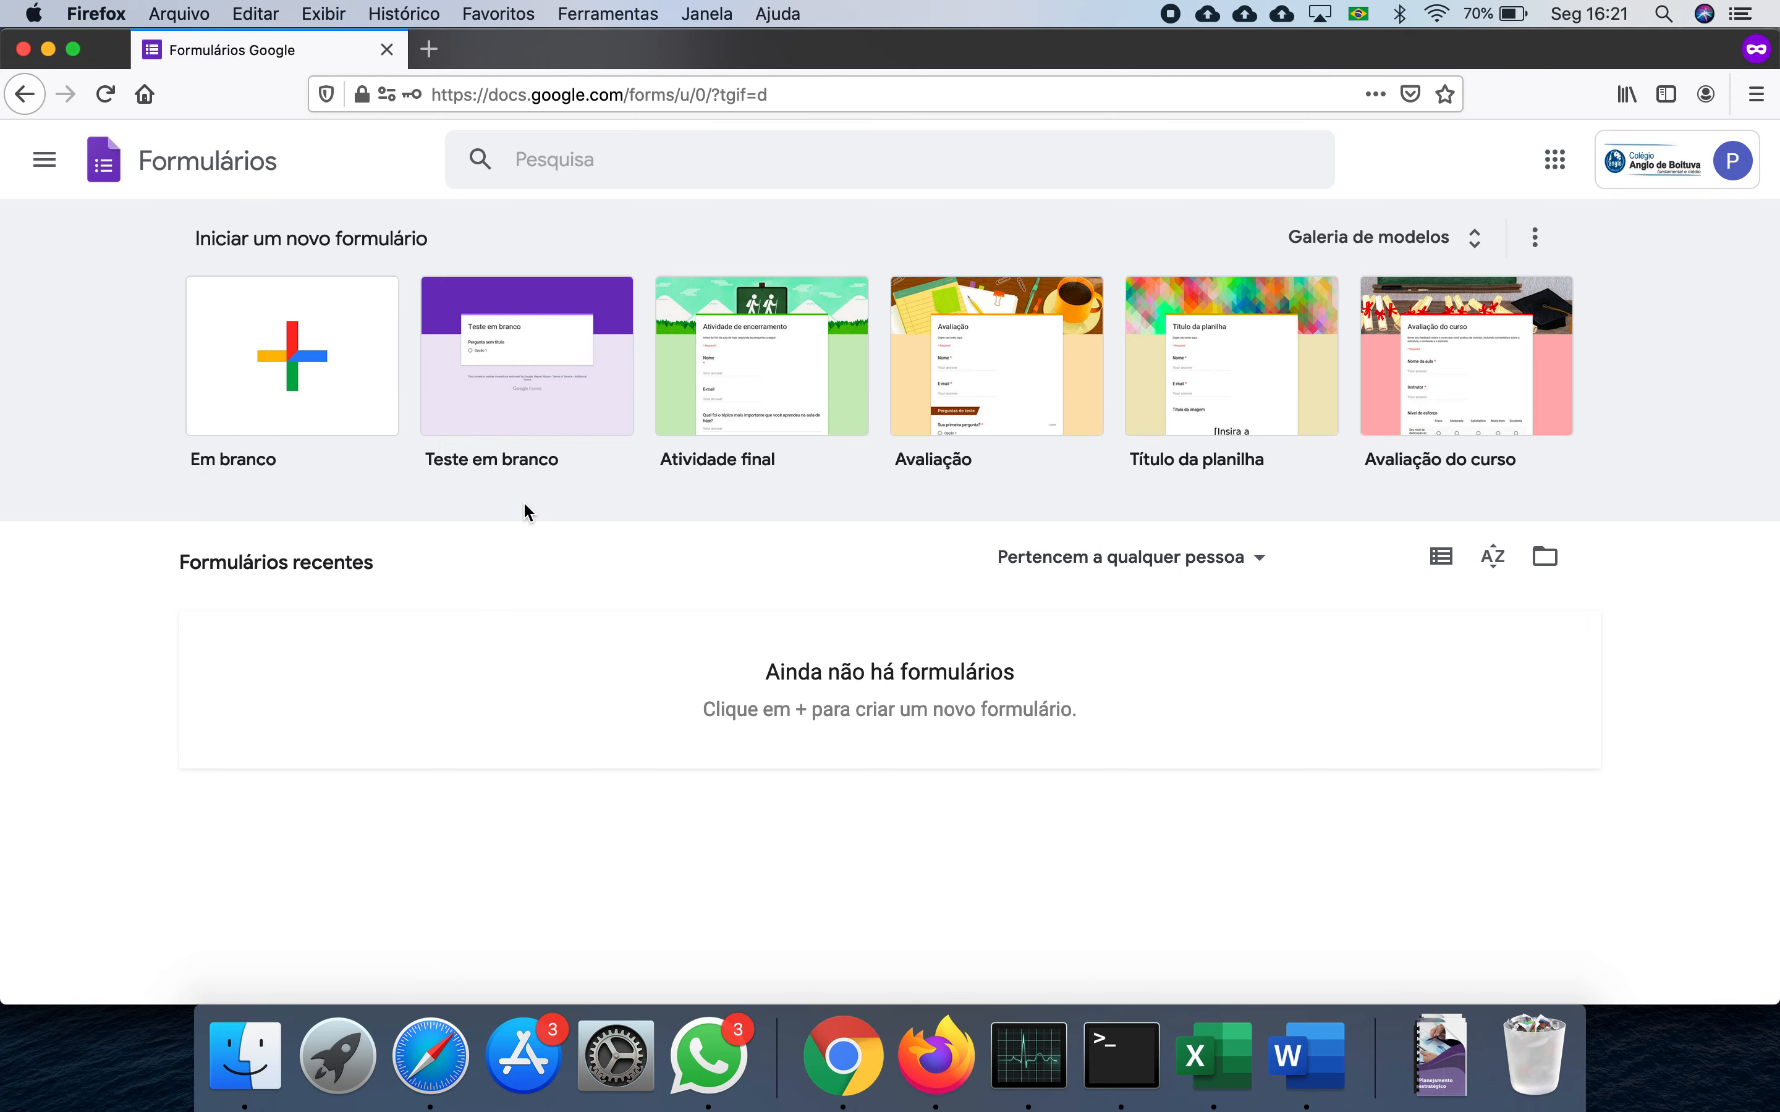
{"action": "left_click", "coordinate": [979, 355]}
{"action": "left_click", "coordinate": [1645, 180]}
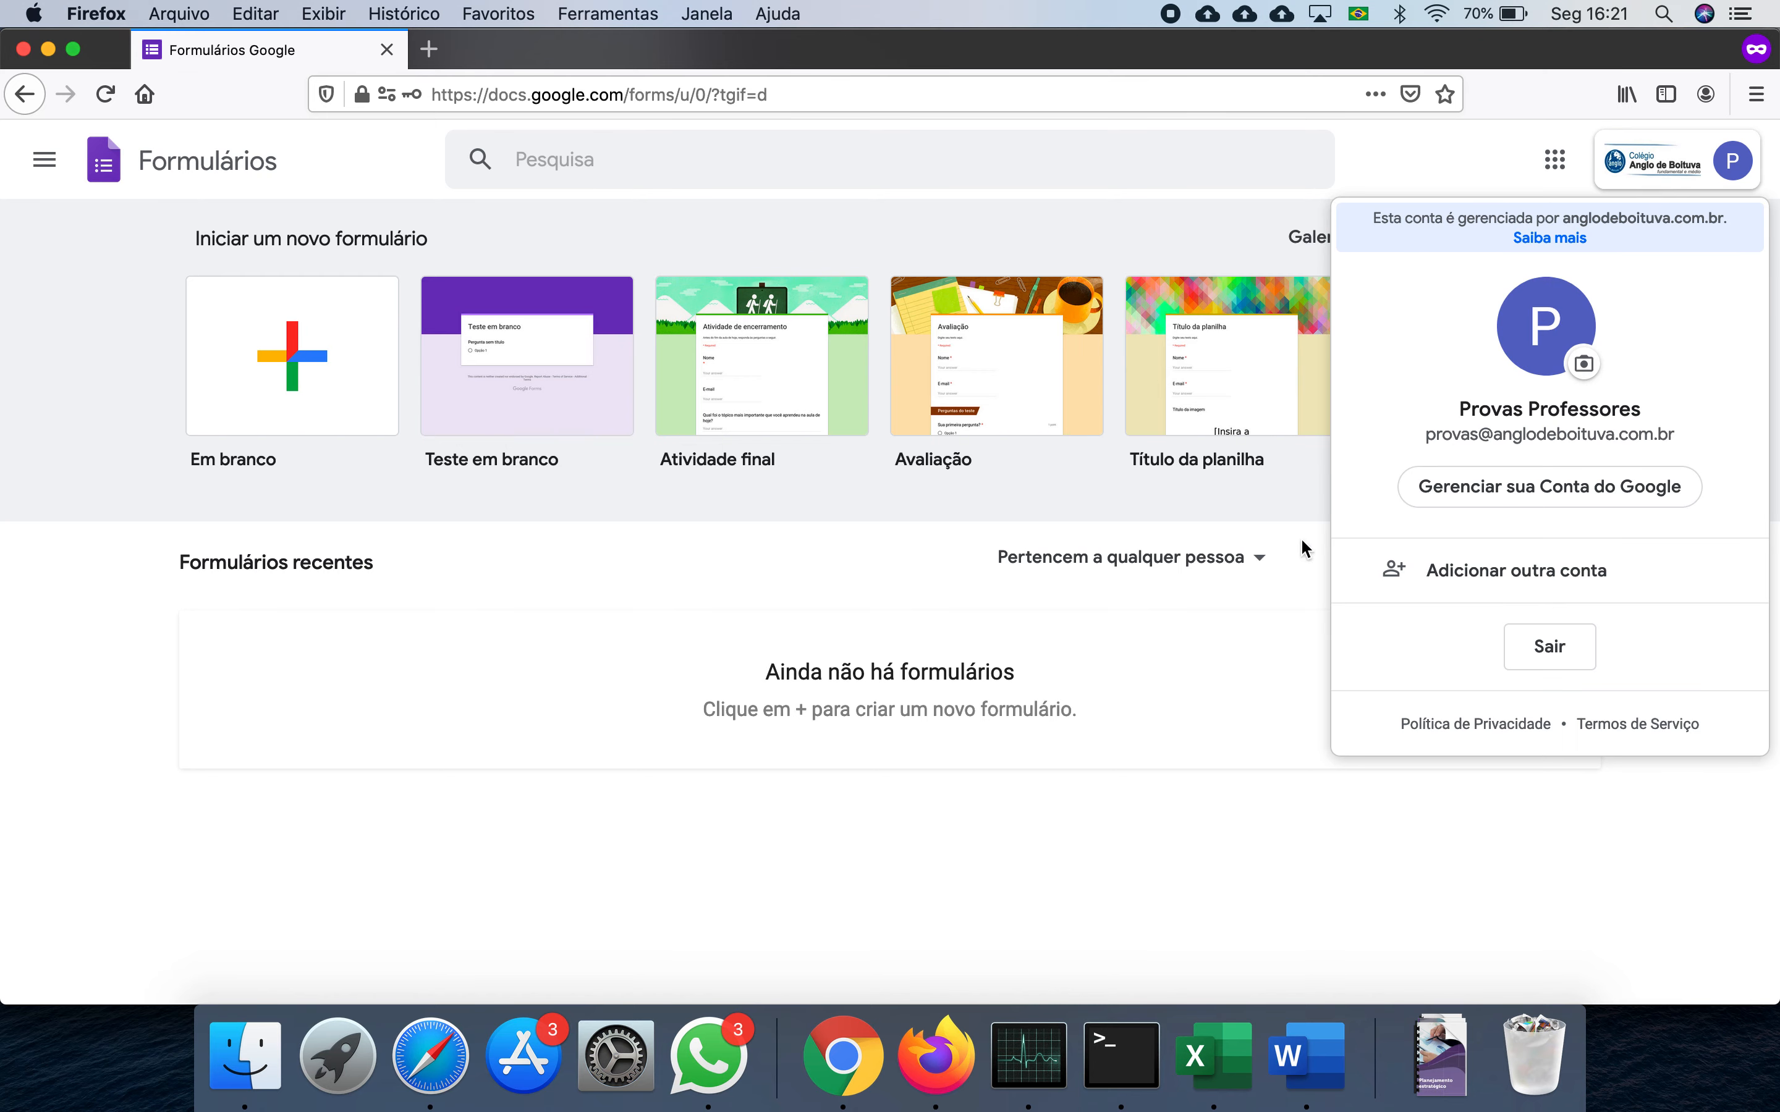
{"action": "left_click", "coordinate": [89, 381]}
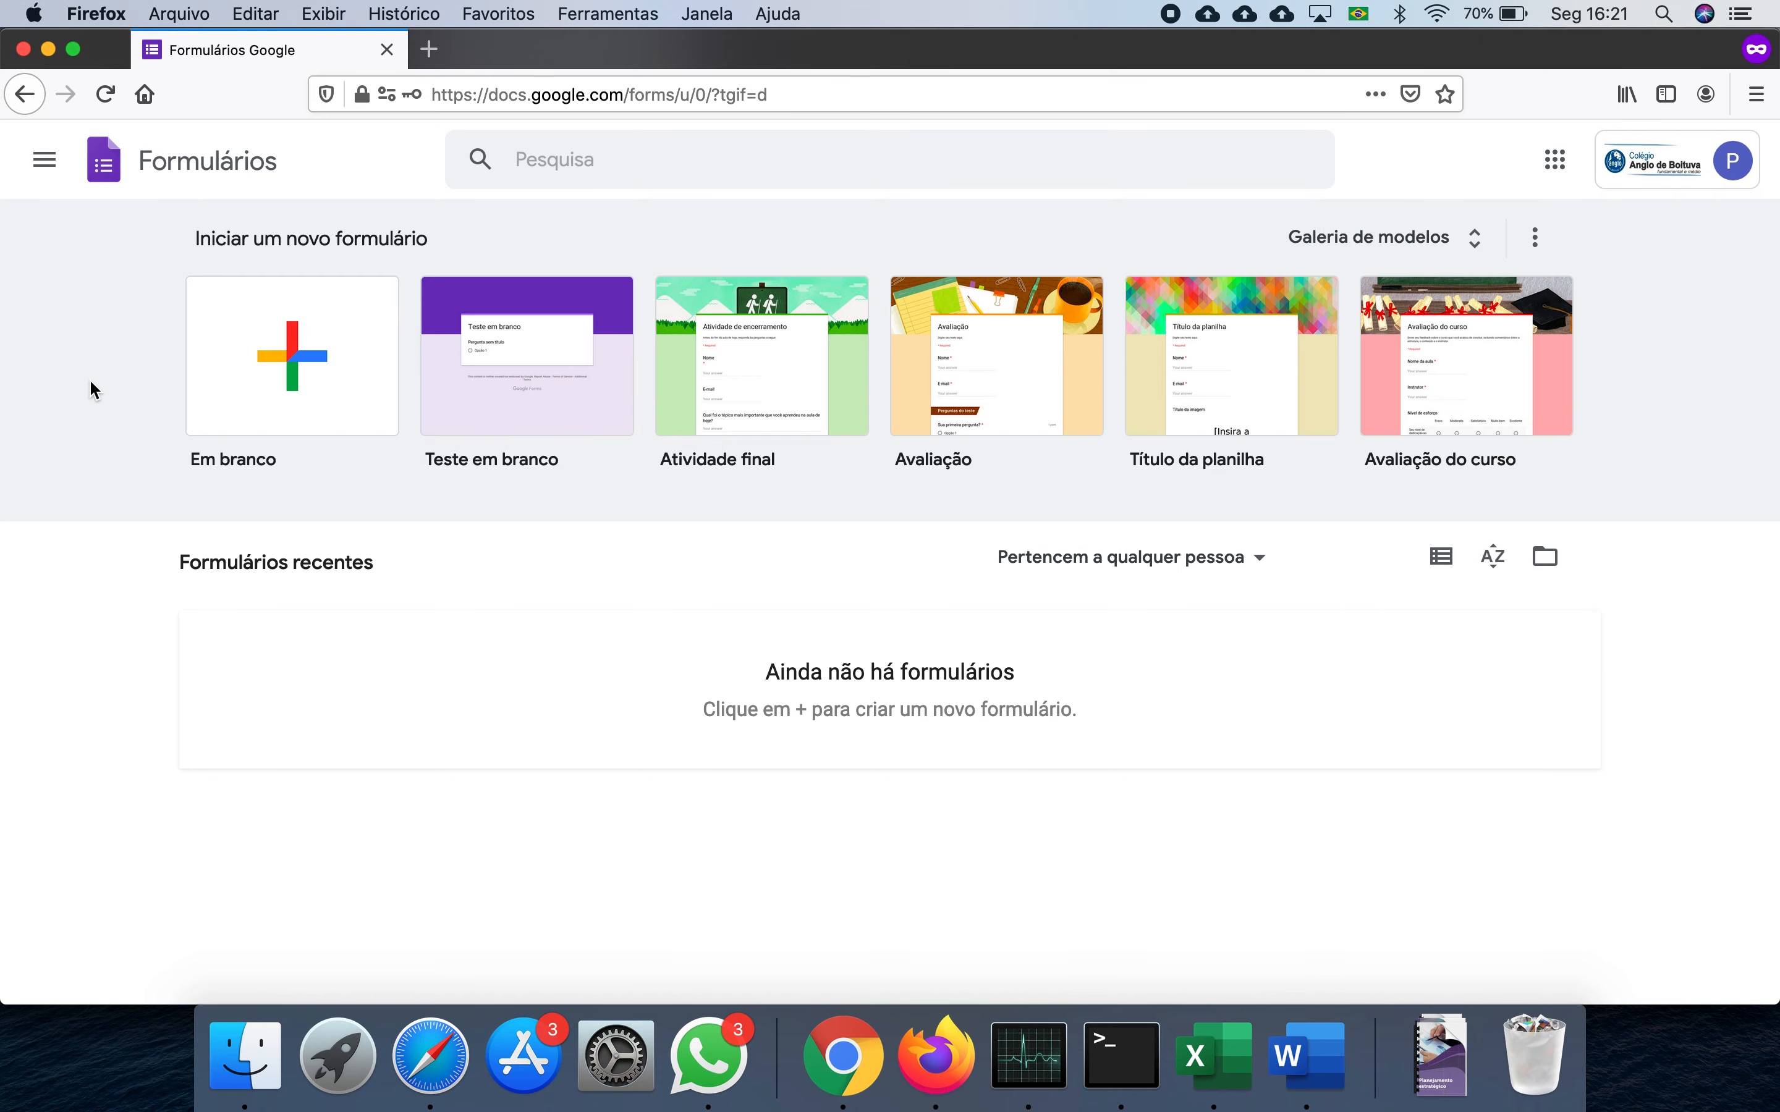
- Create a blank quiz and move the duplicate 'Teste em branco' copy to the trash
{"action": "left_click", "coordinate": [521, 359]}
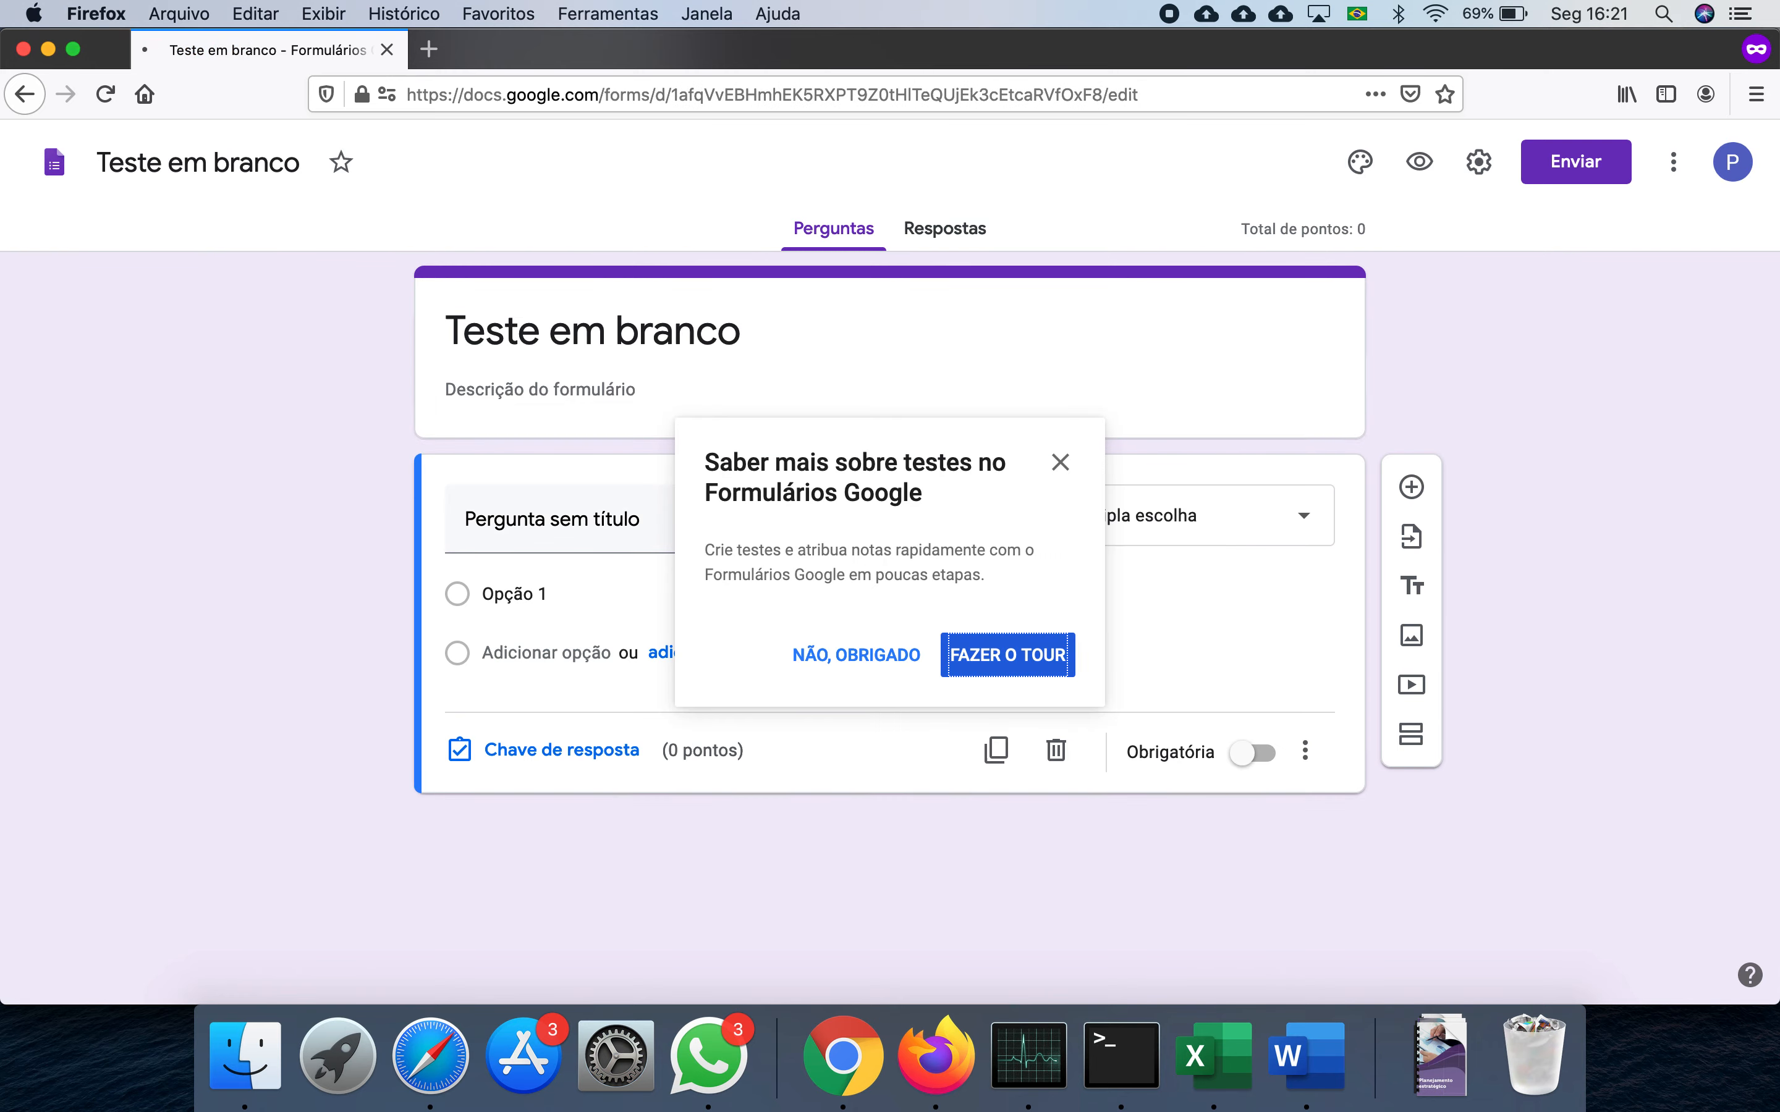
{"action": "scroll", "coordinate": [965, 607], "scroll_direction": "left", "scroll_amount": 5}
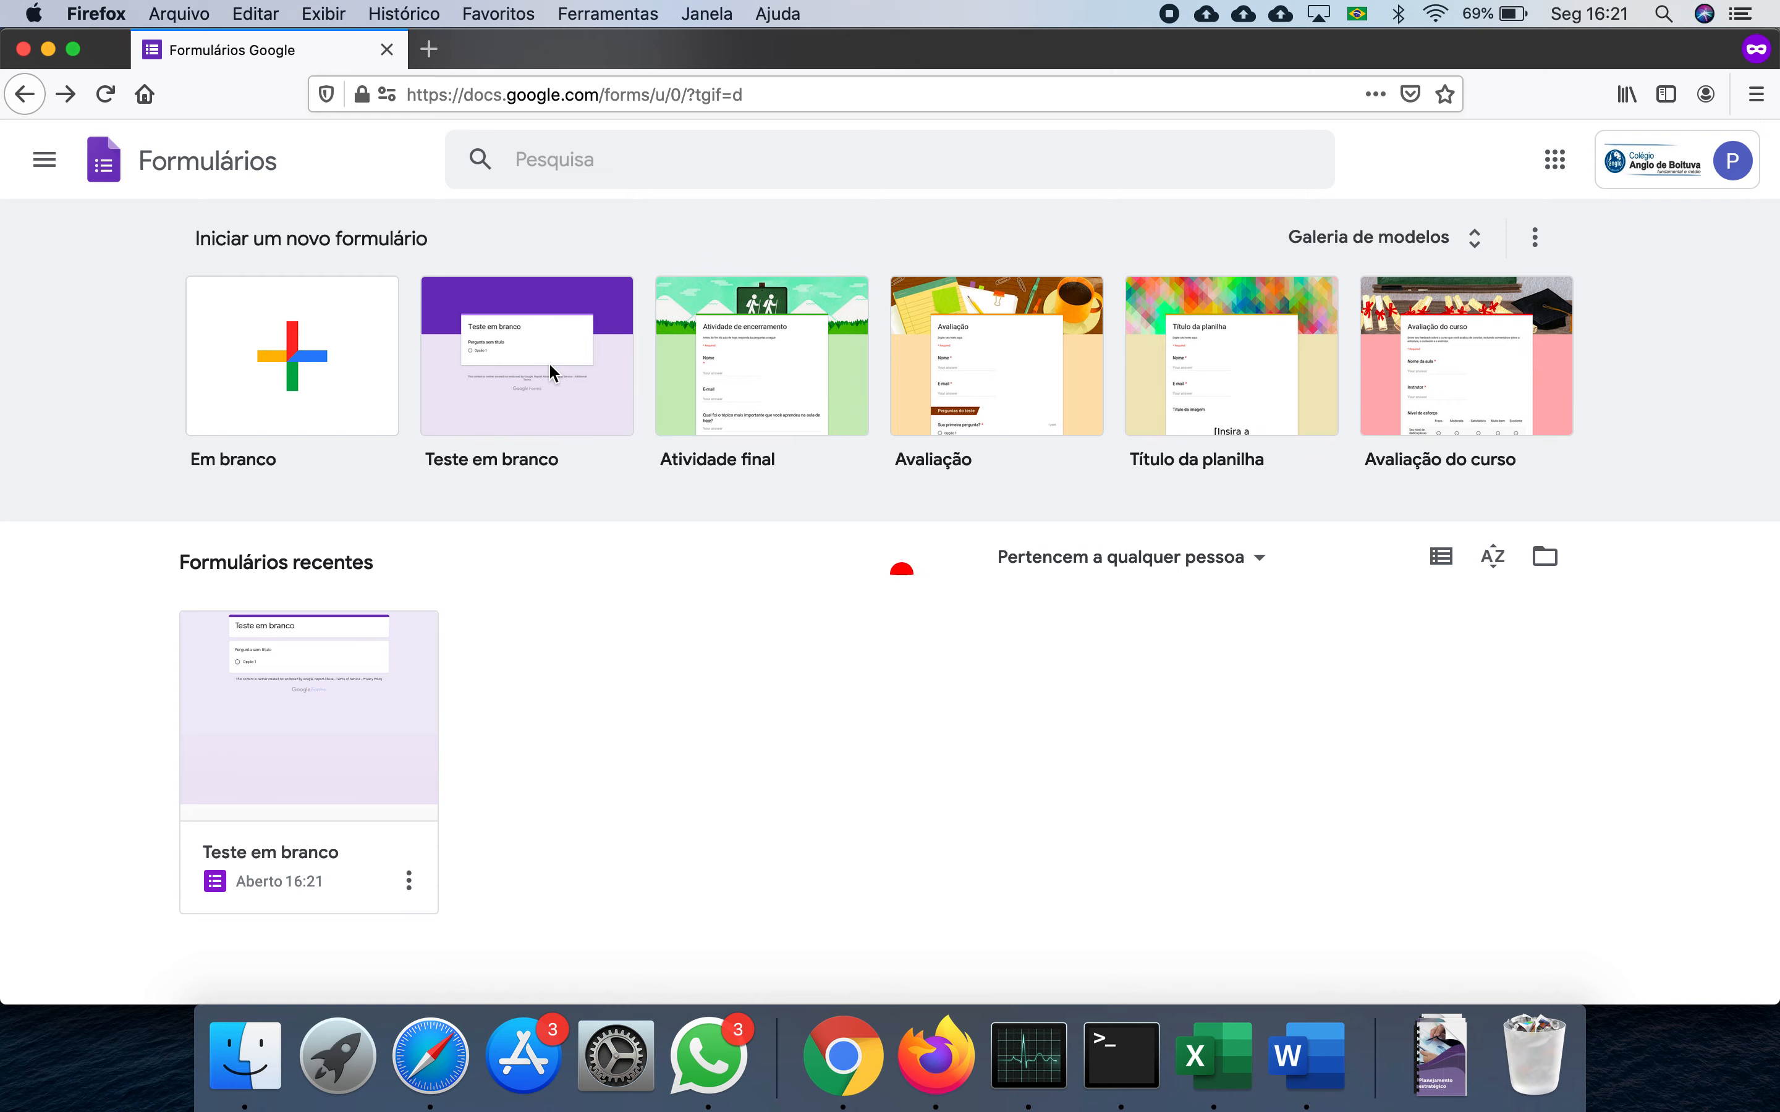
{"action": "left_click", "coordinate": [548, 362]}
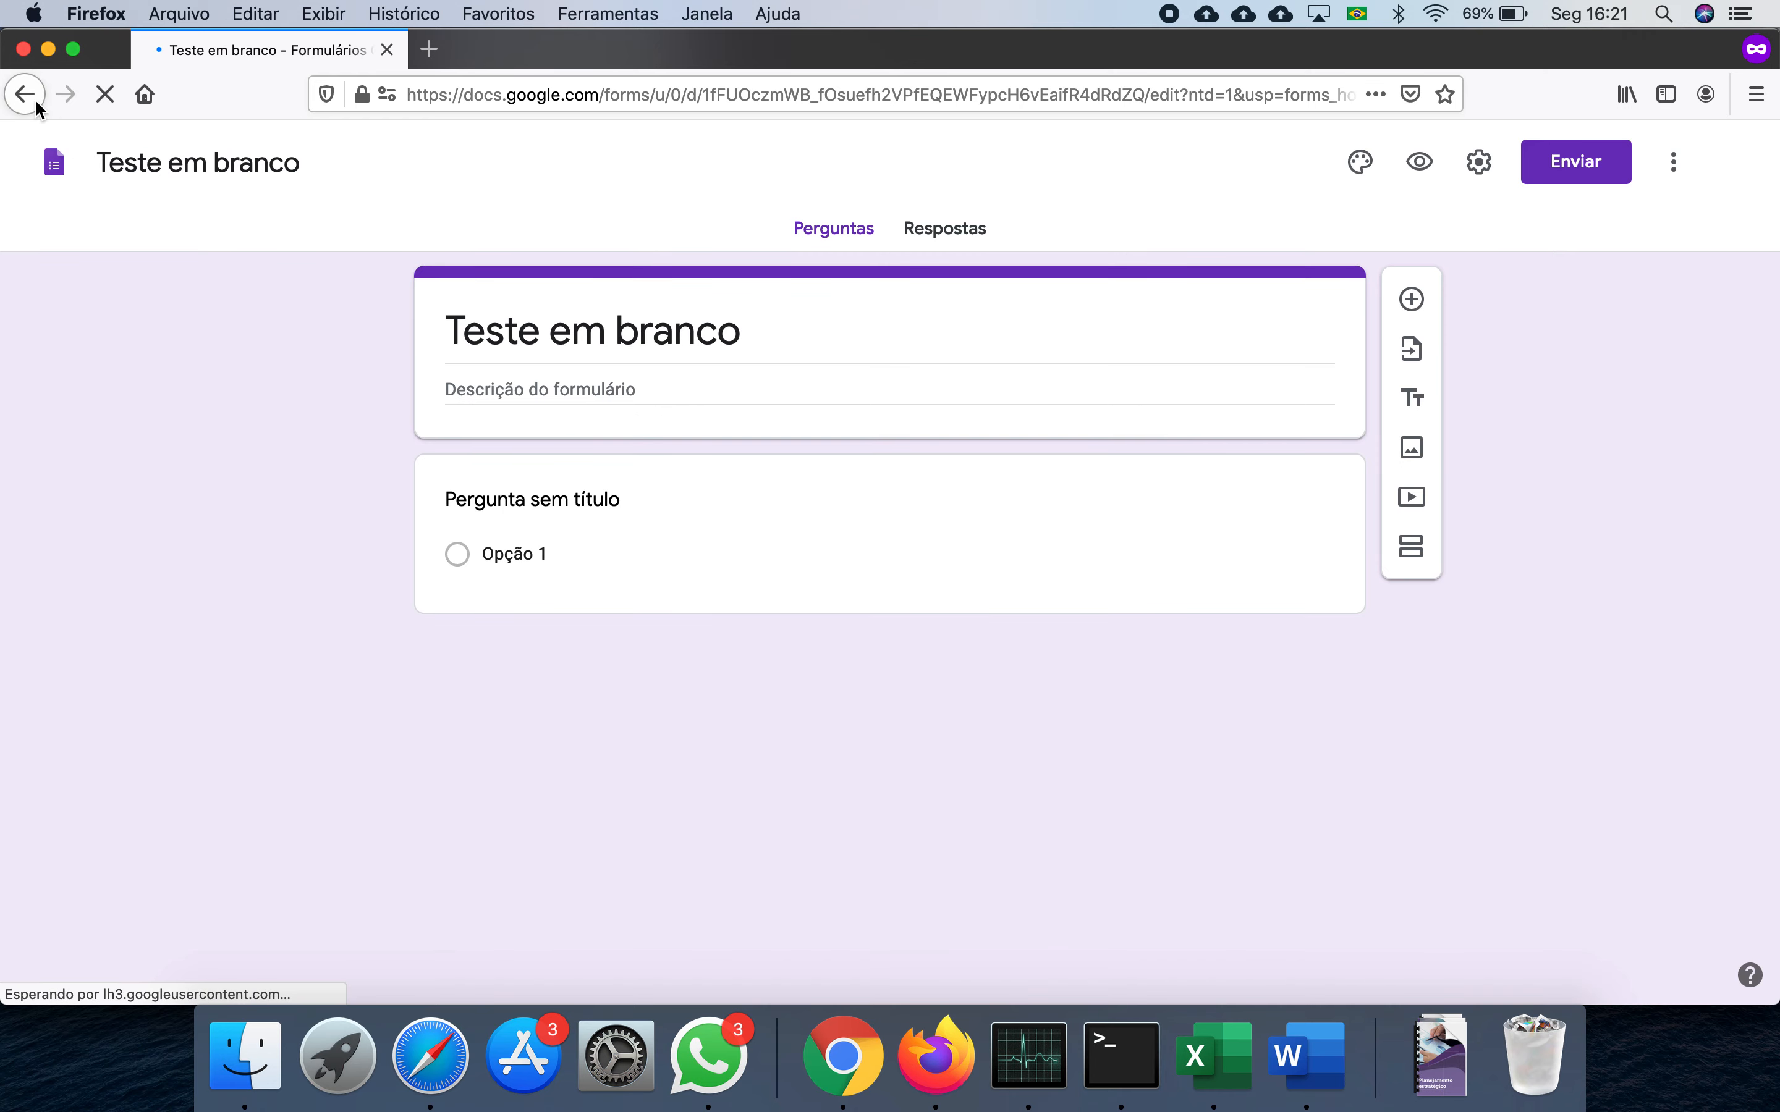
{"action": "left_click", "coordinate": [35, 99]}
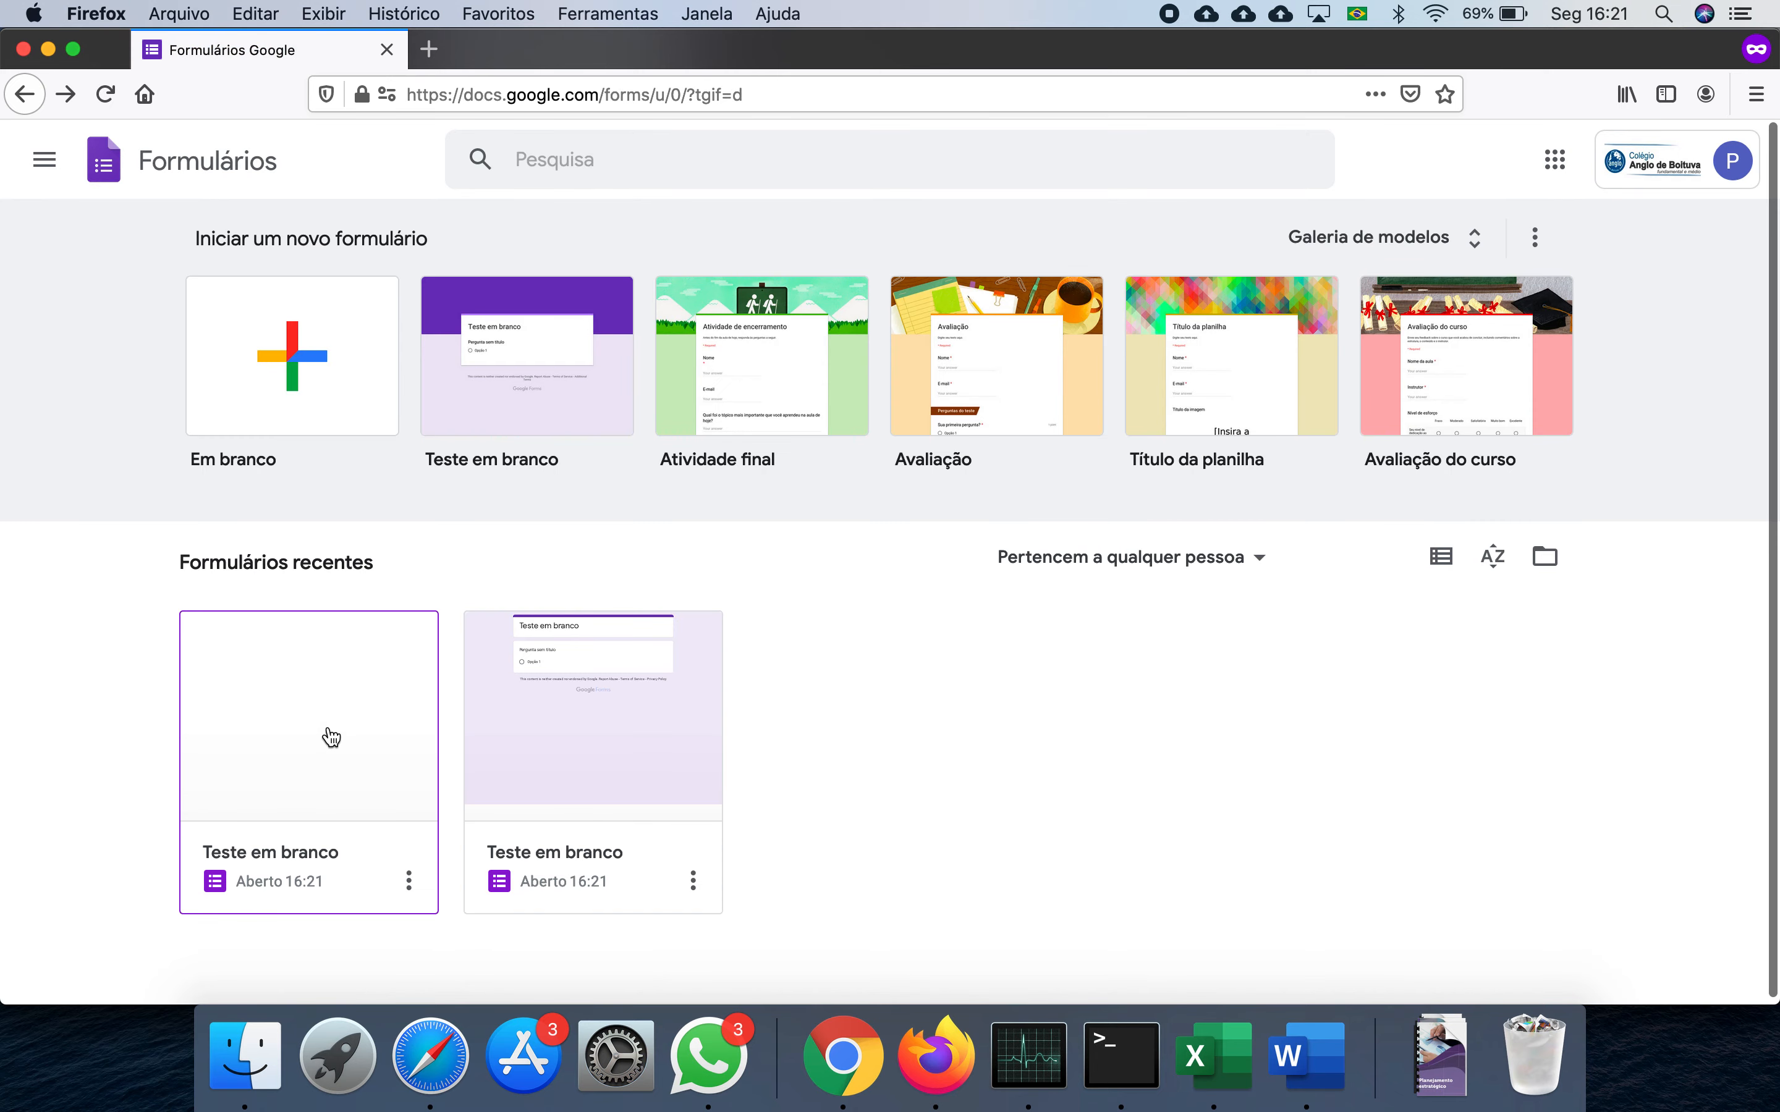
{"action": "left_click", "coordinate": [693, 876]}
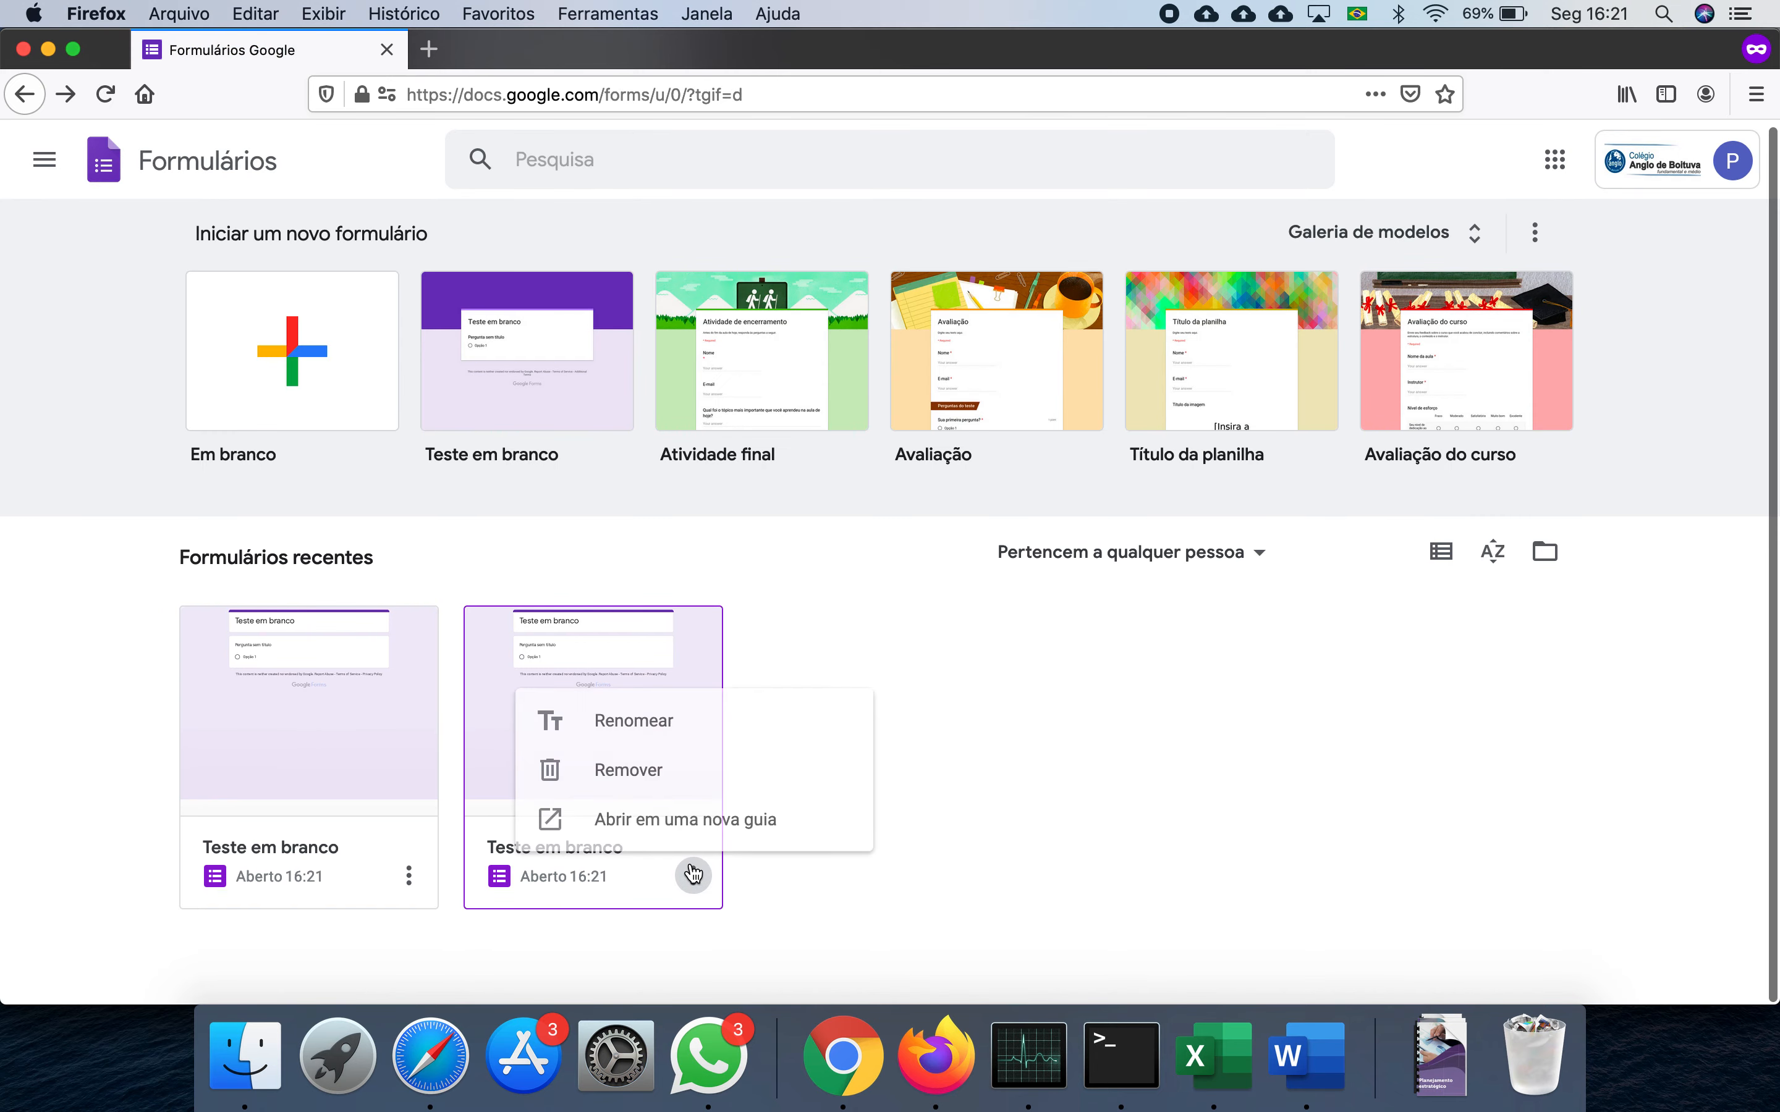
{"action": "left_click", "coordinate": [691, 773]}
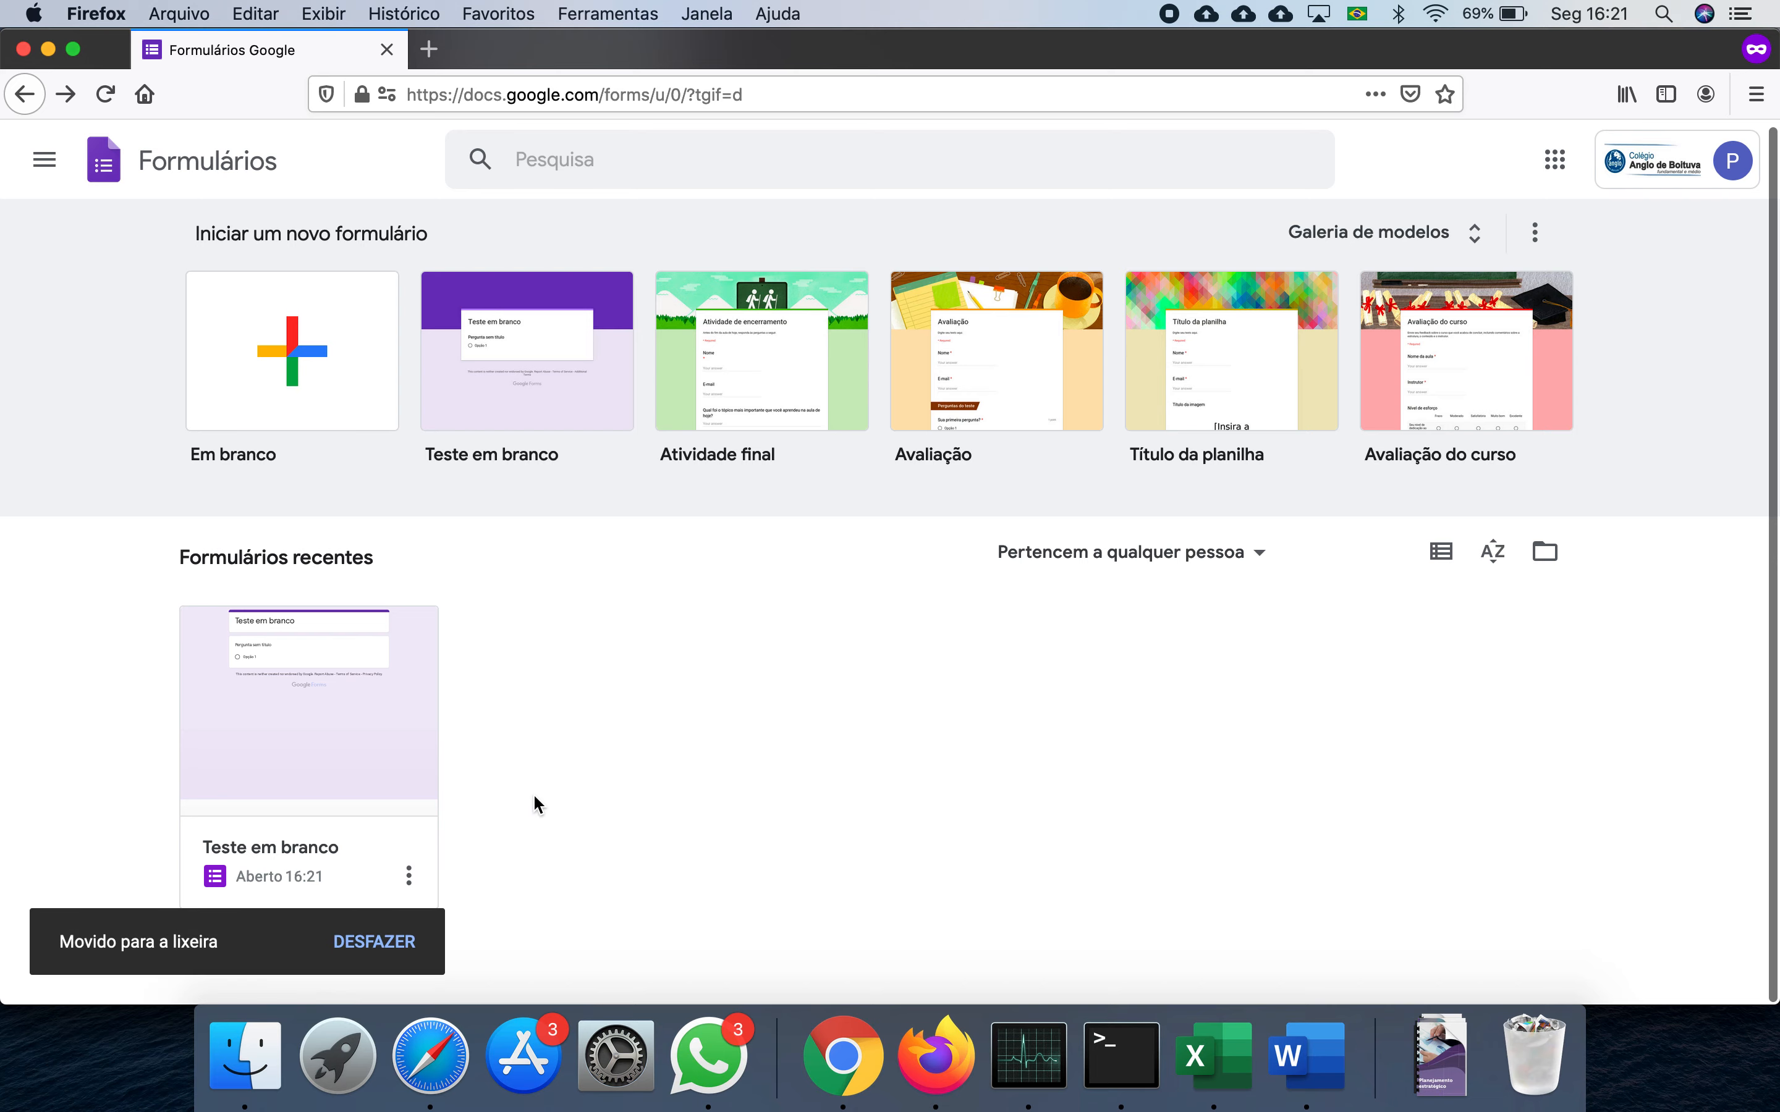
{"action": "left_click", "coordinate": [322, 838]}
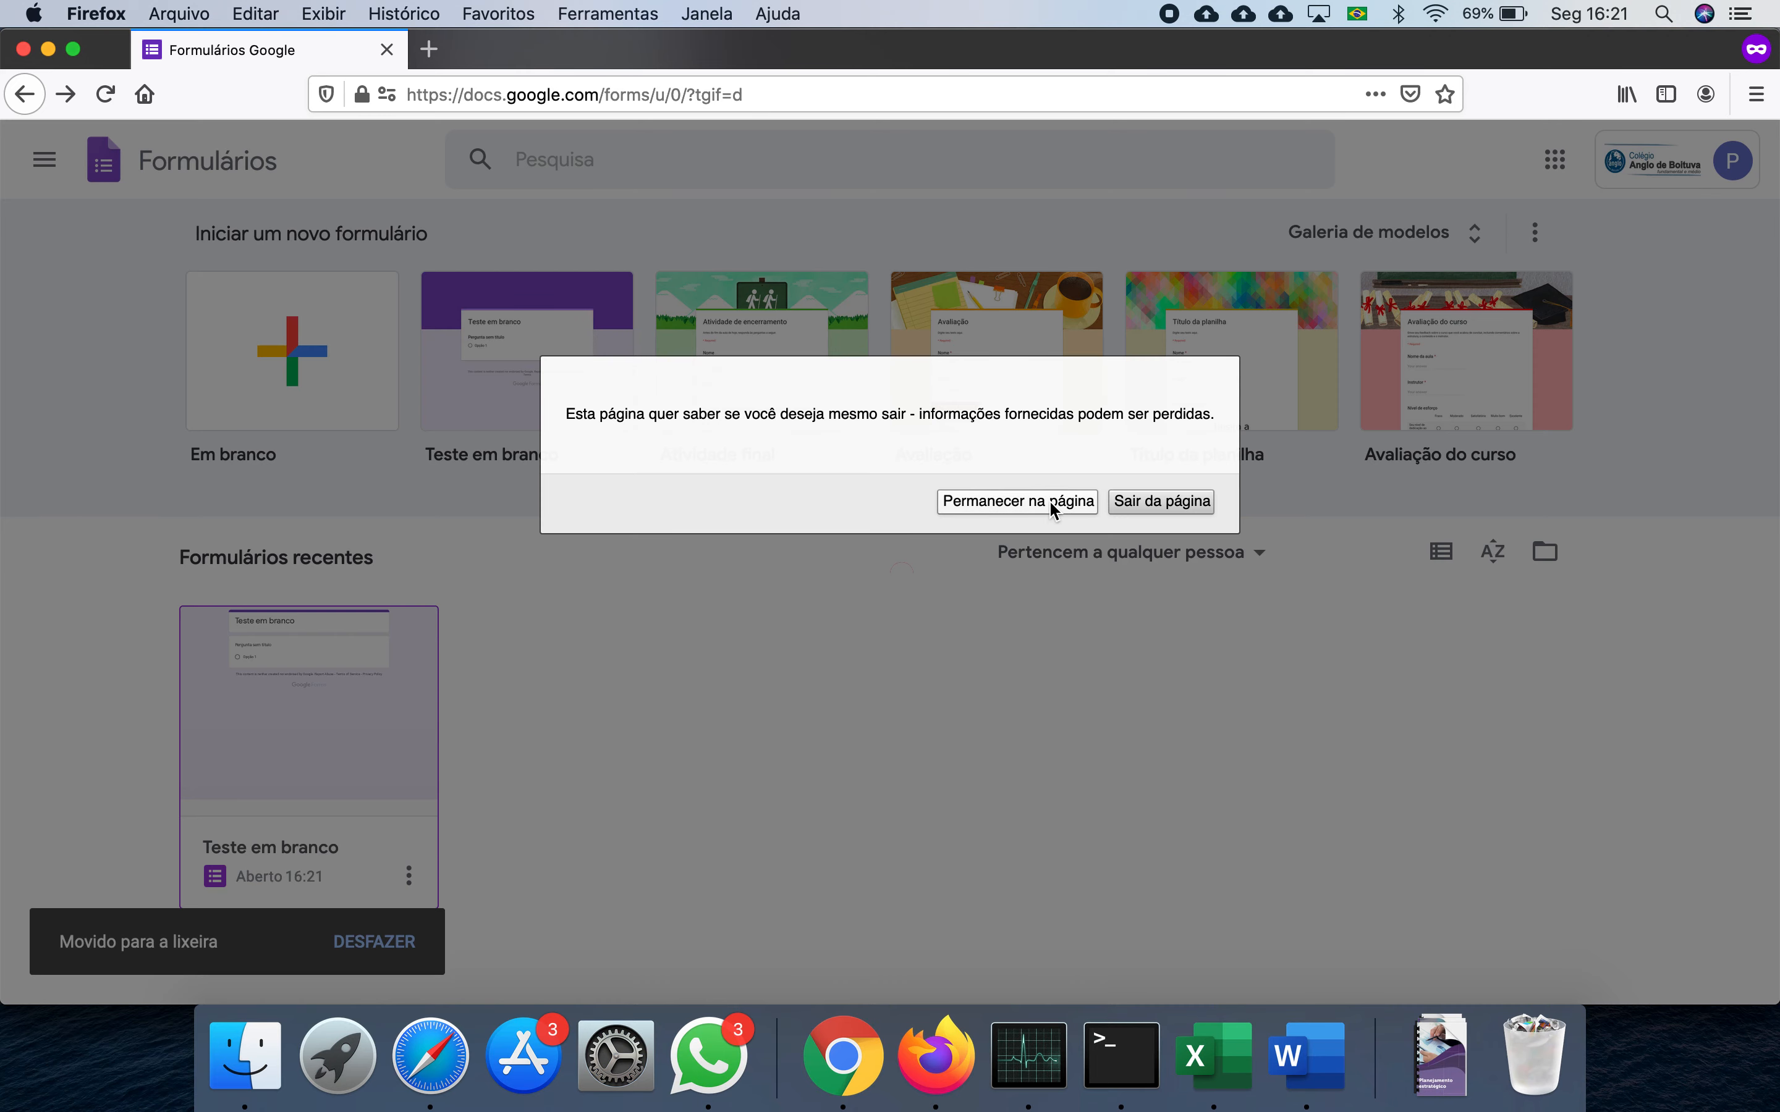
- Choose to stay on the page, then reload the Forms home page
{"action": "left_click", "coordinate": [1017, 502]}
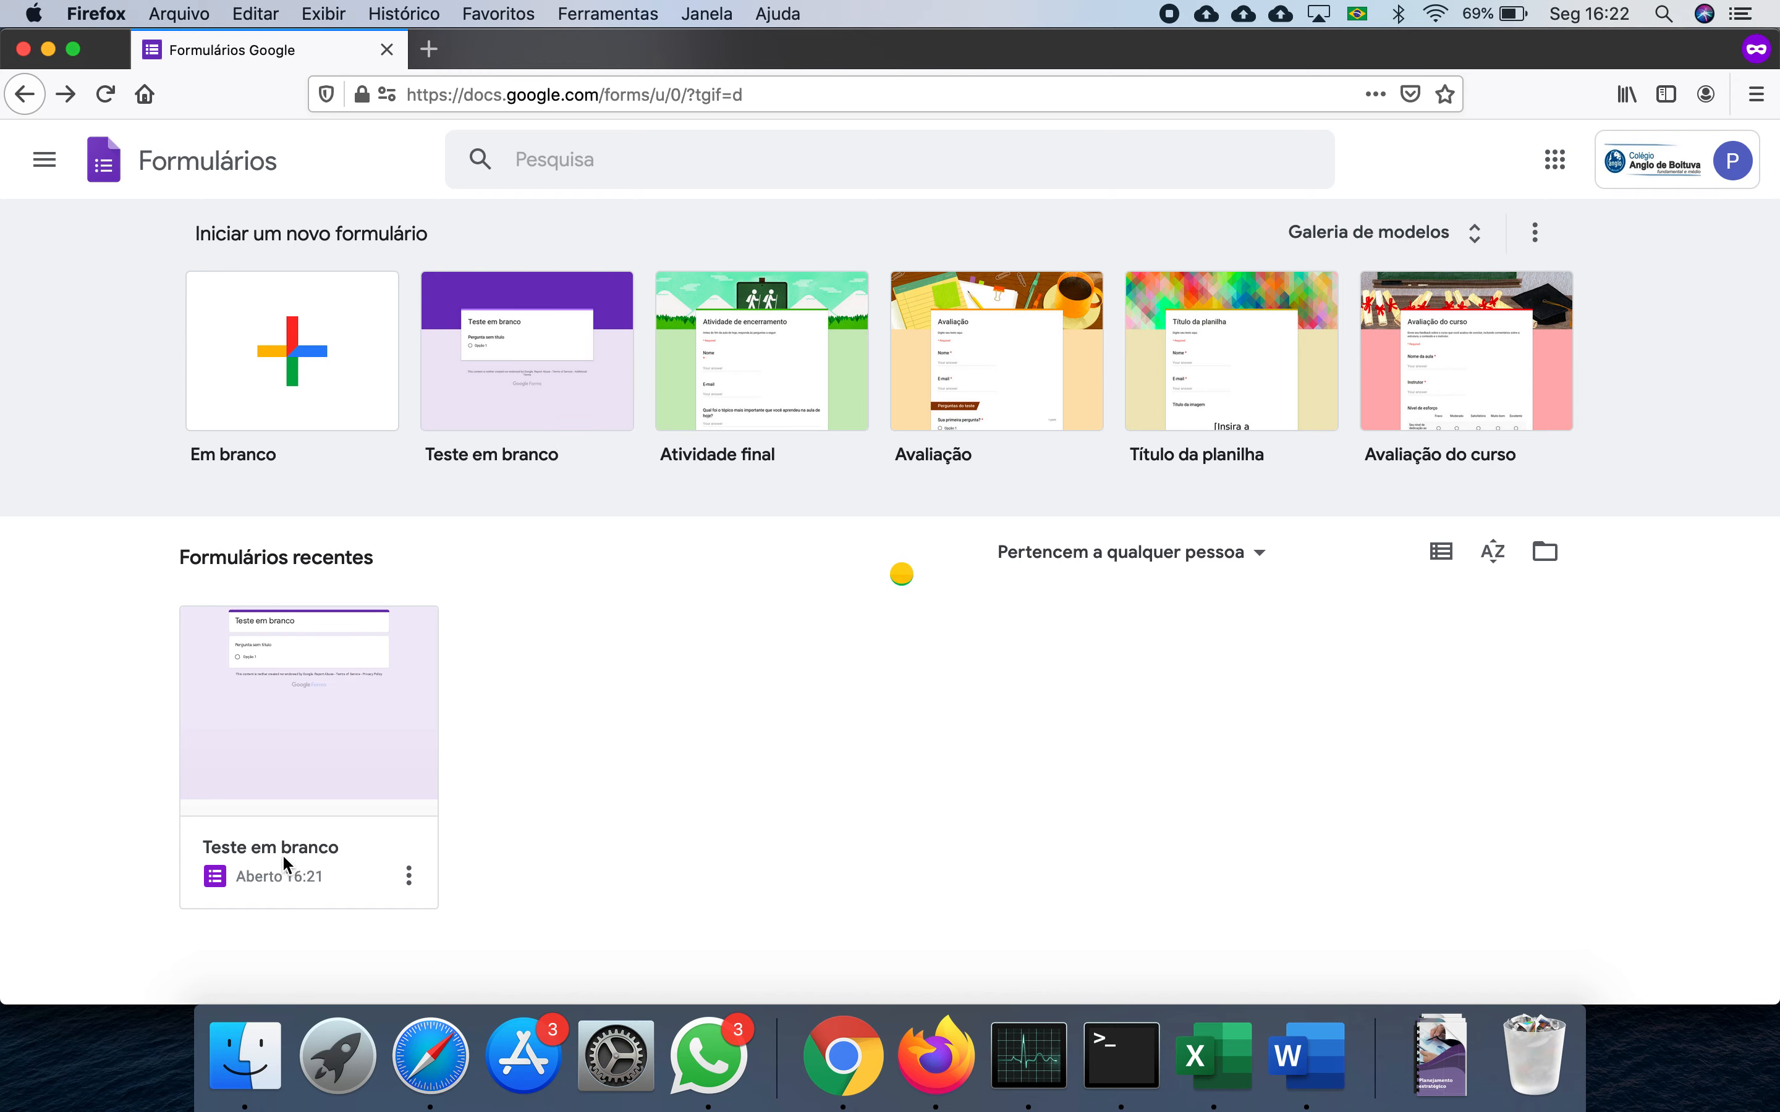
{"action": "left_click", "coordinate": [790, 94]}
{"action": "key", "text": "Return"}
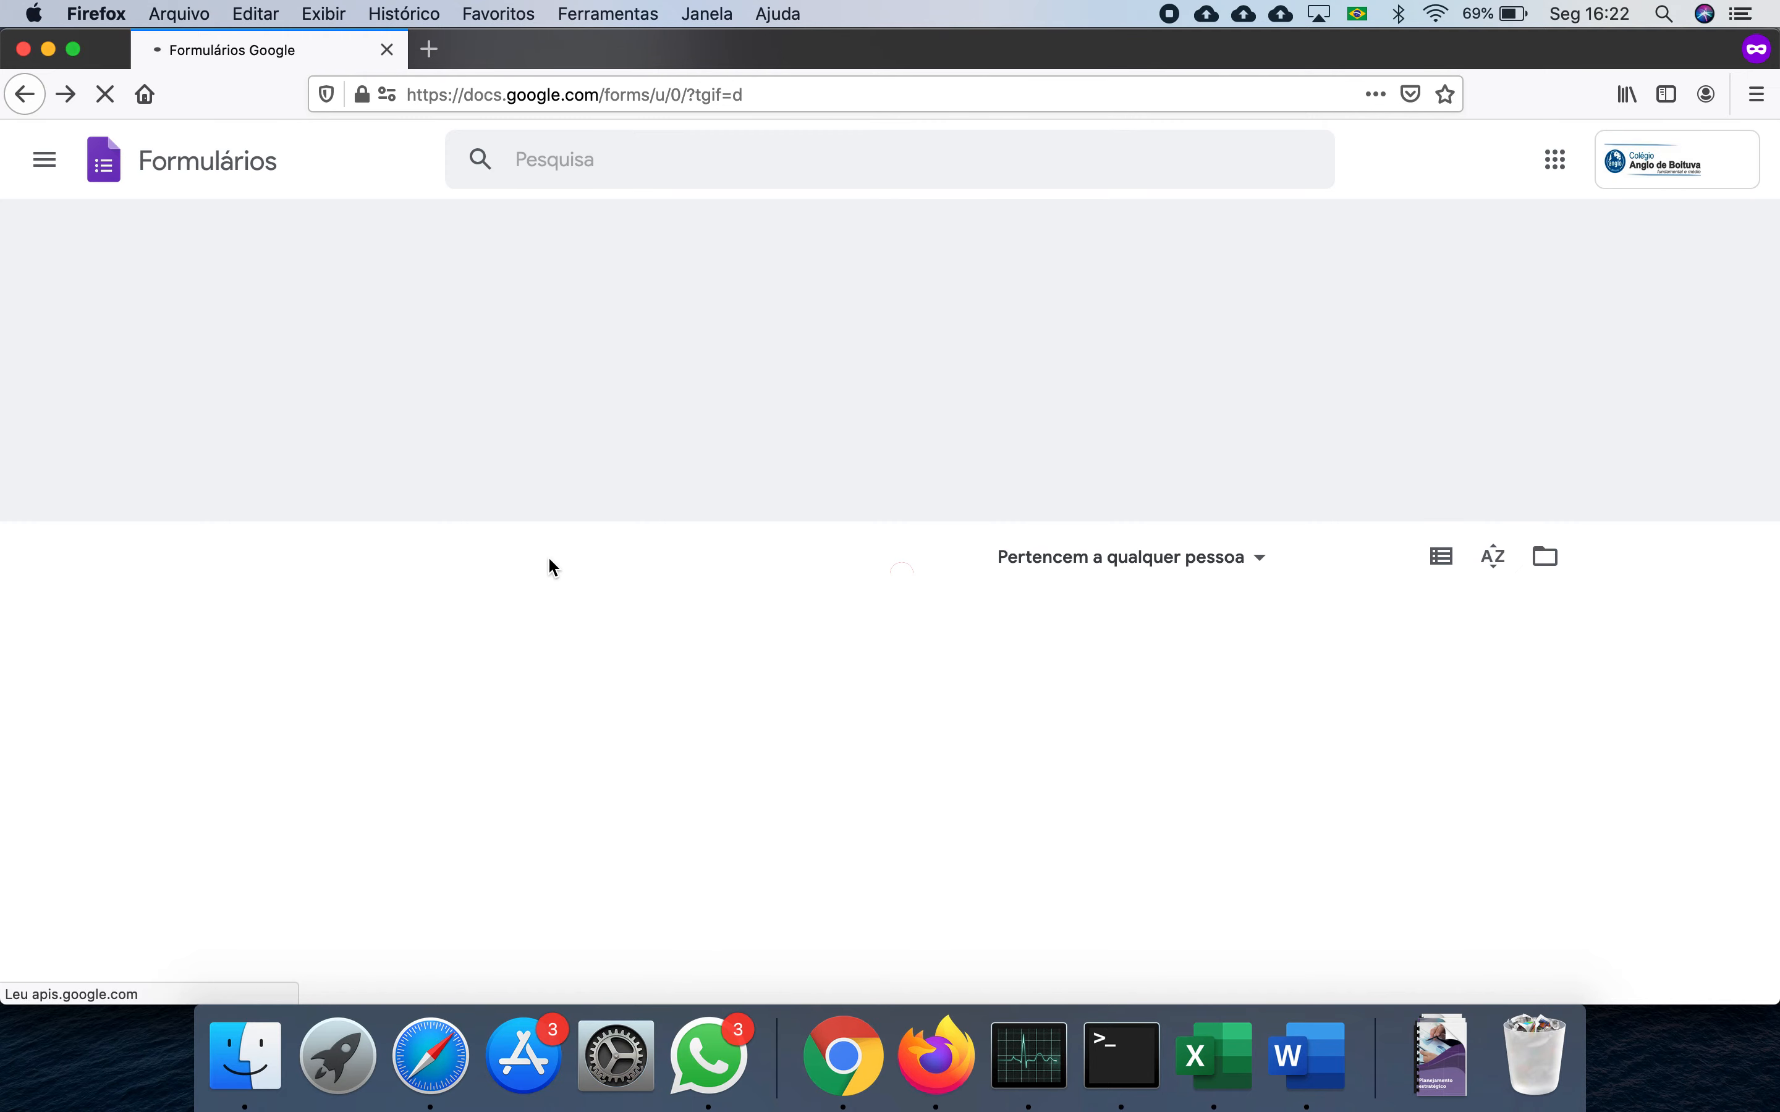
- Open the blank quiz, rename the file 'Prova teste' and set the form title to 'Prova Teste'
{"action": "left_click", "coordinate": [345, 725]}
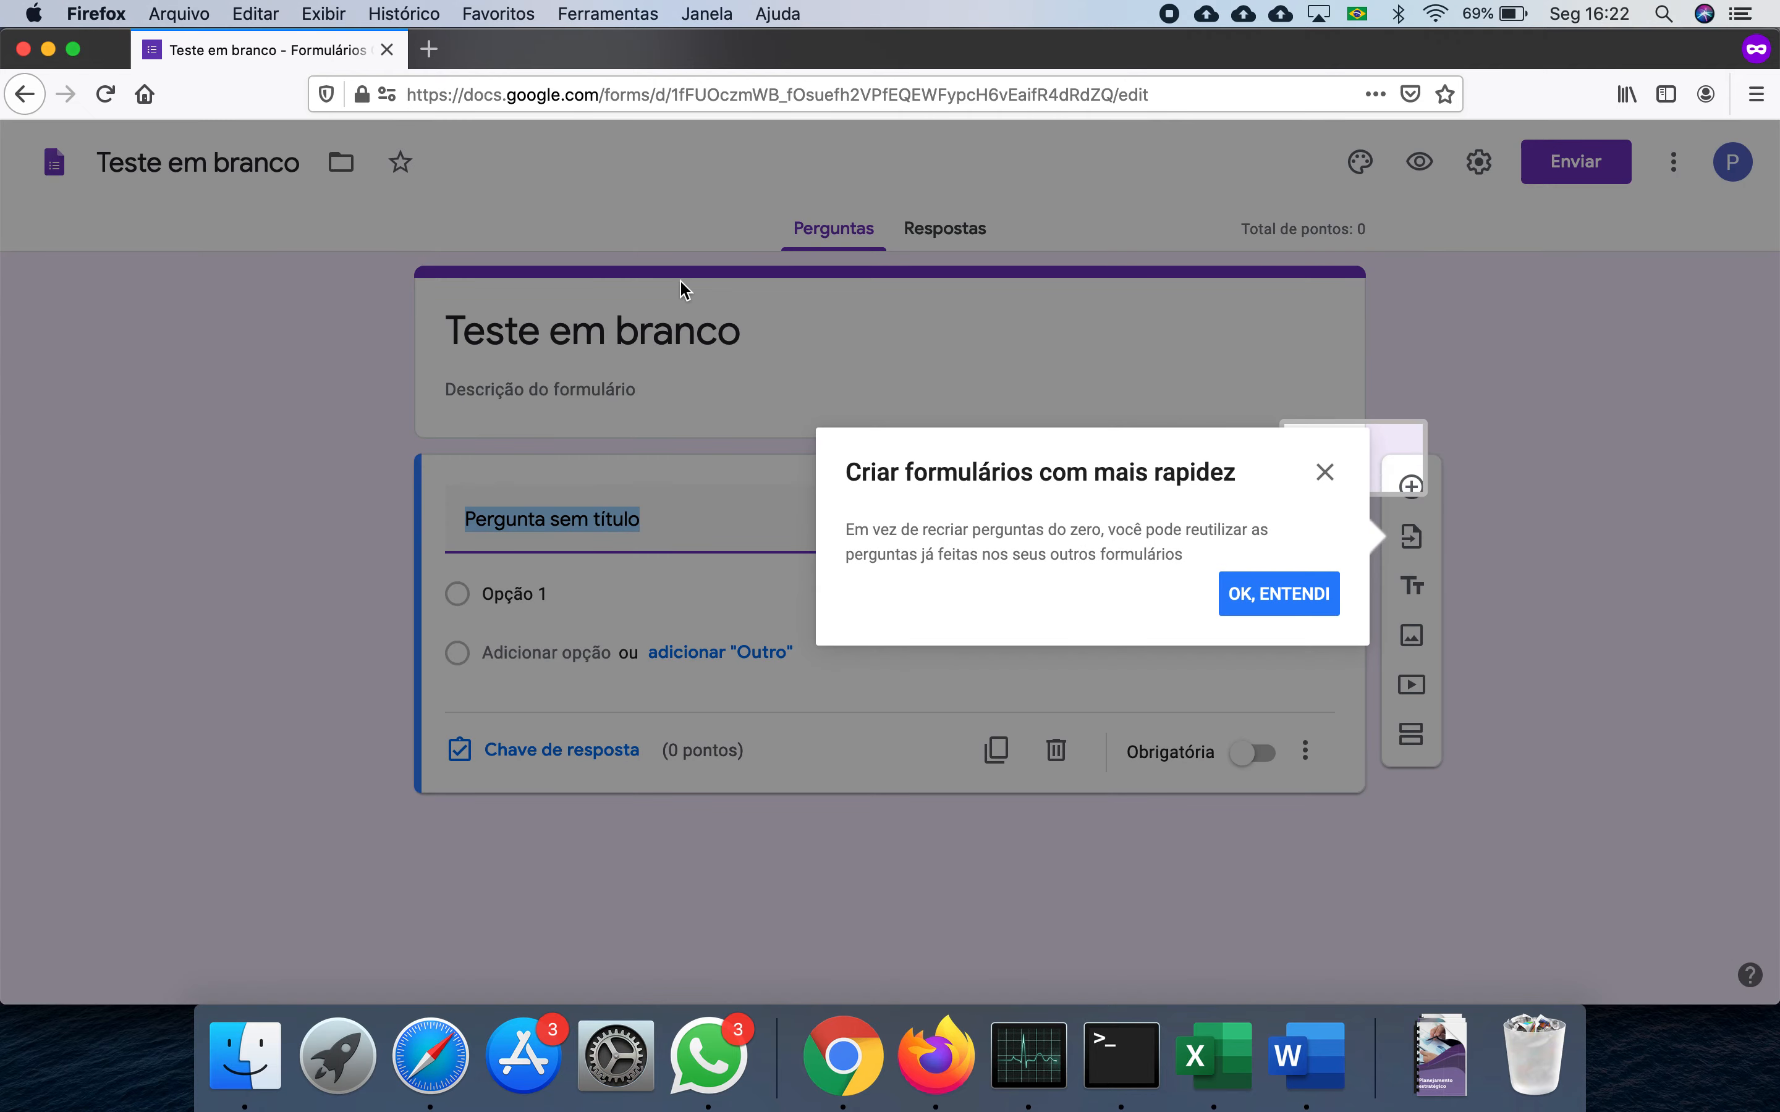
{"action": "left_click", "coordinate": [1318, 605]}
{"action": "left_click", "coordinate": [290, 163]}
{"action": "key", "text": "BackSpace"}
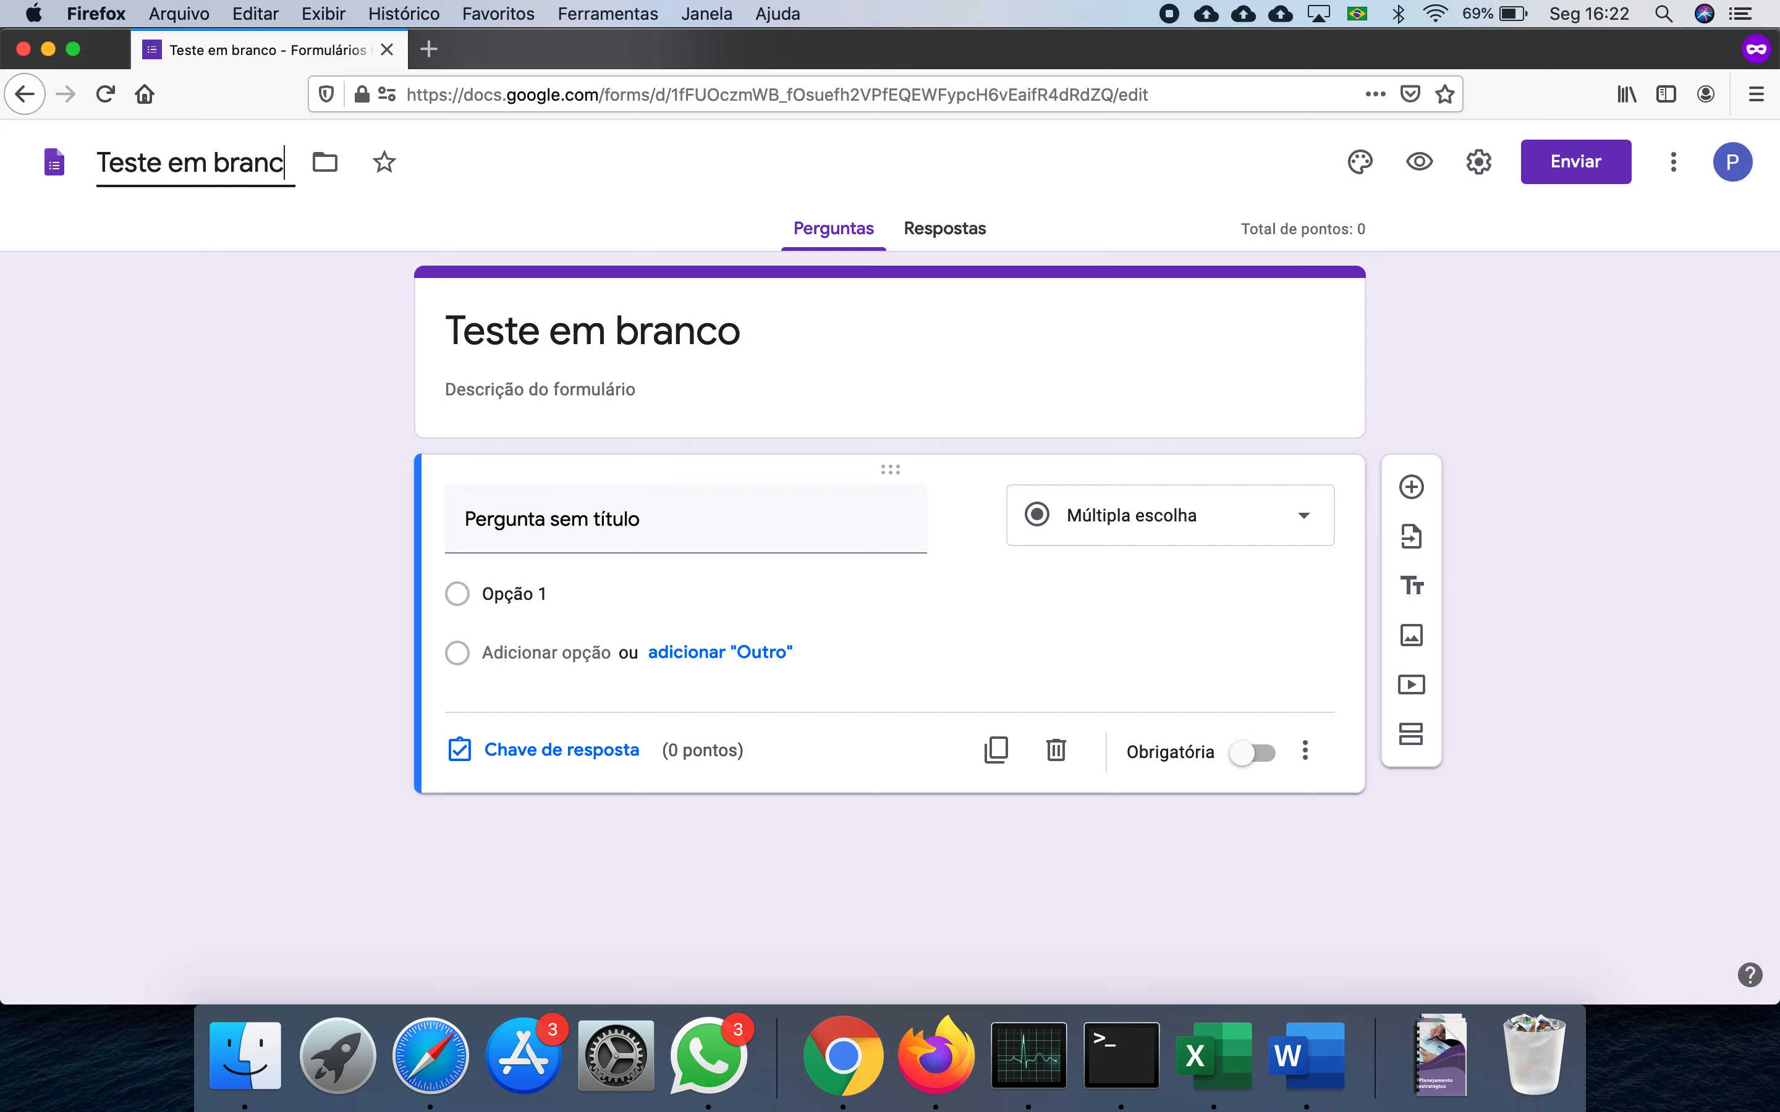
{"action": "key", "text": "BackSpace"}
{"action": "key", "text": "BackSpace"}
{"action": "key", "text": "BackSpace"}
{"action": "key", "text": "BackSpace"}
{"action": "key", "text": "BackSpace"}
{"action": "key", "text": "BackSpace"}
{"action": "key", "text": "BackSpace"}
{"action": "key", "text": "BackSpace"}
{"action": "type", "text": "Prova teste"}
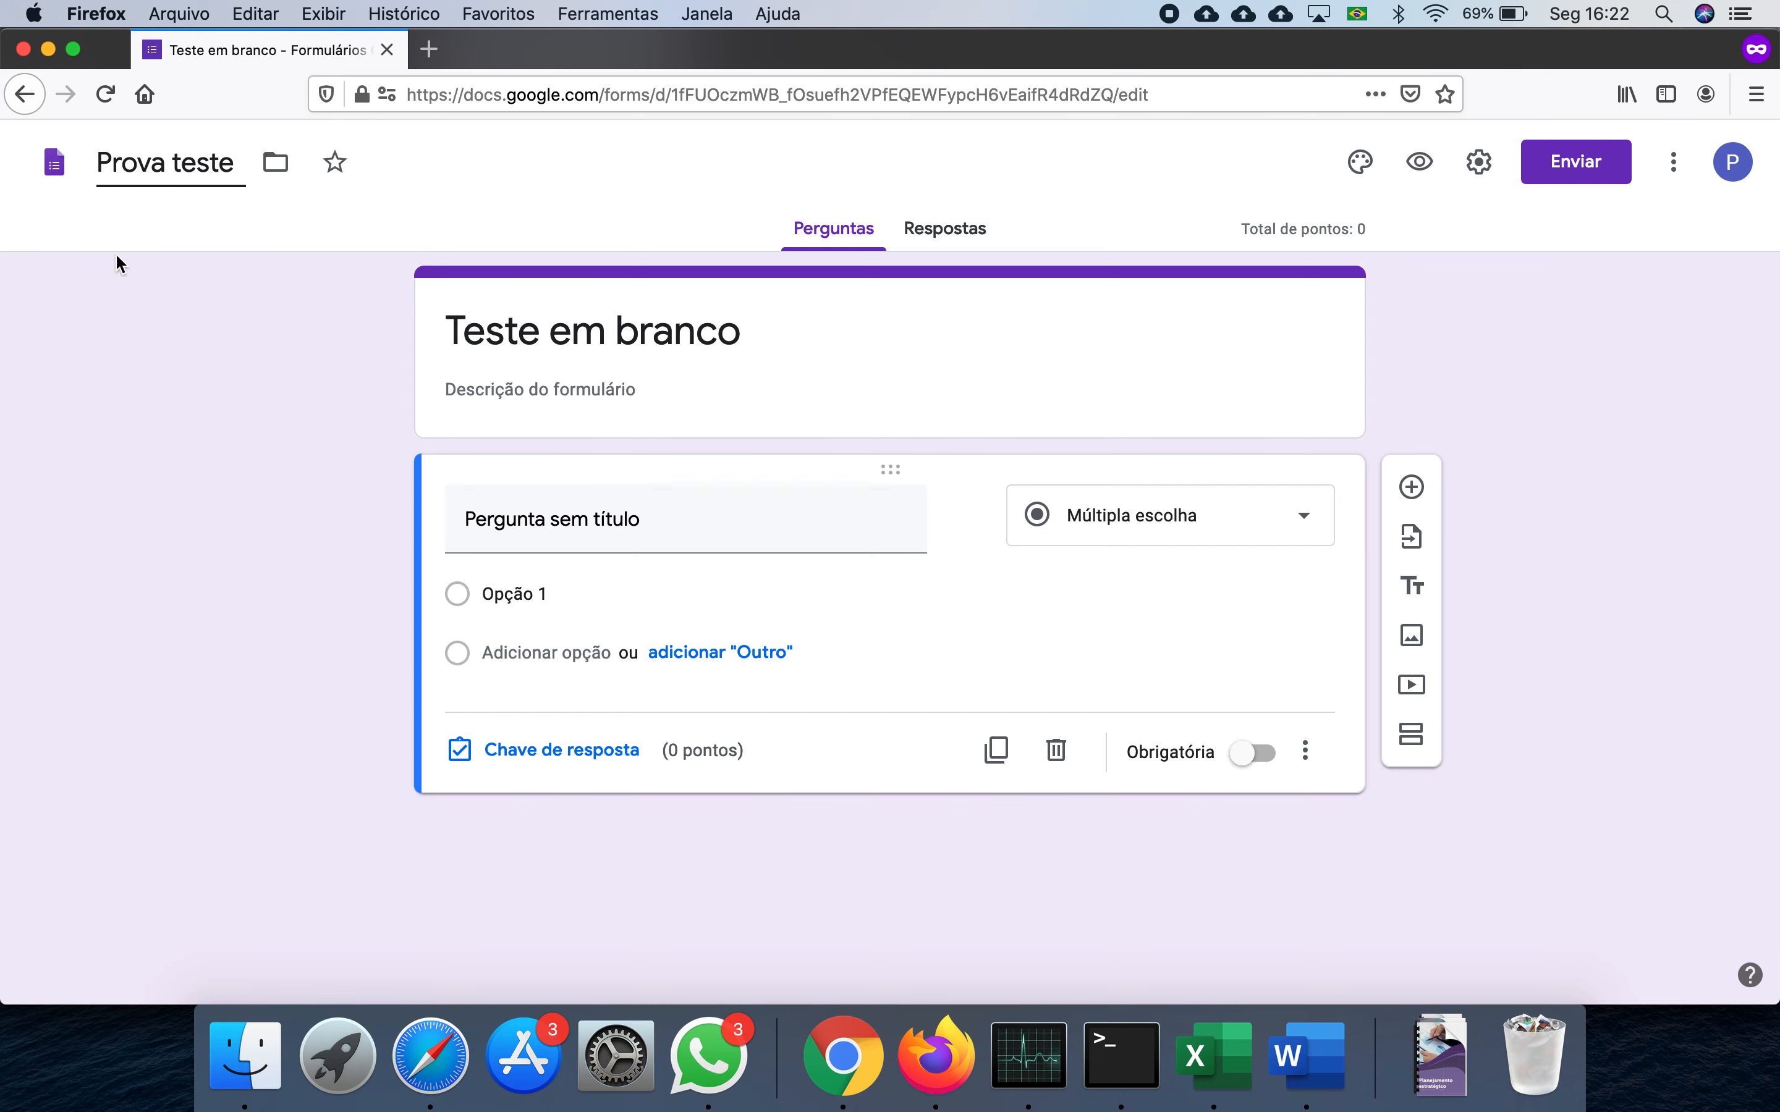
{"action": "left_click", "coordinate": [627, 336]}
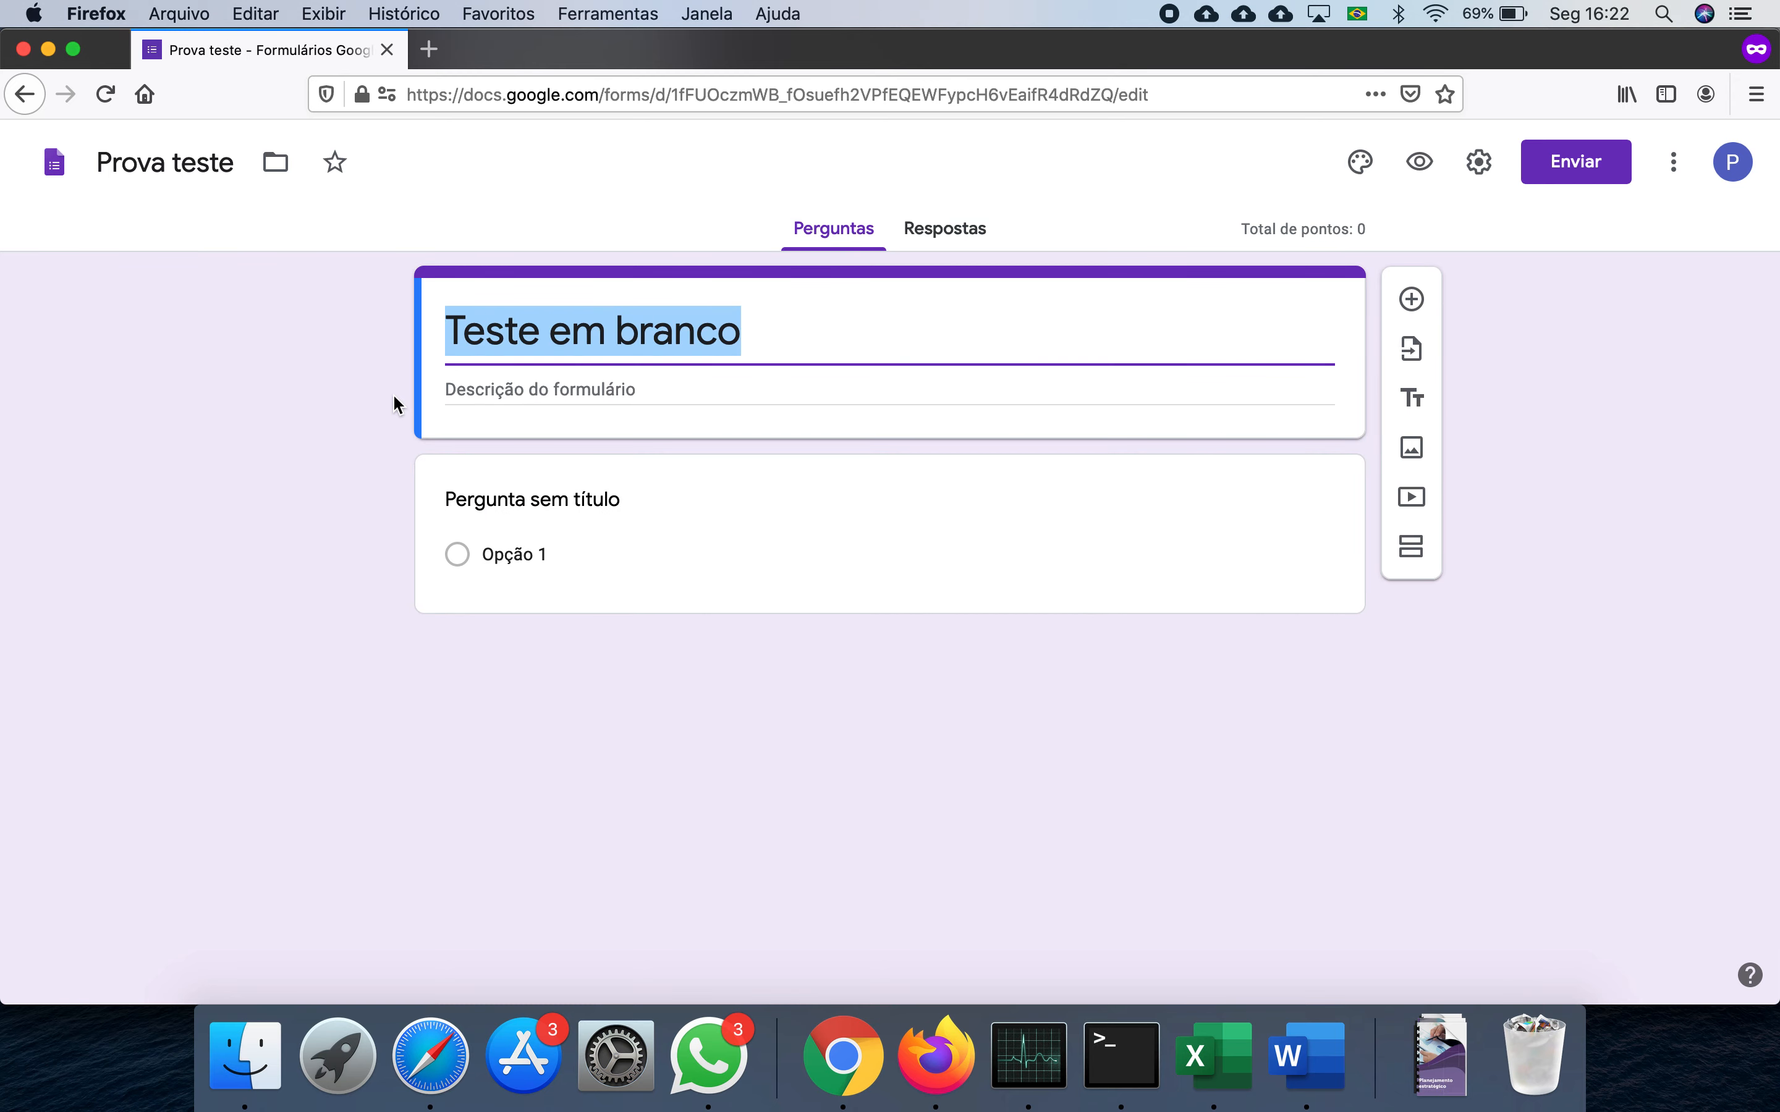
{"action": "type", "text": "Prova Teste"}
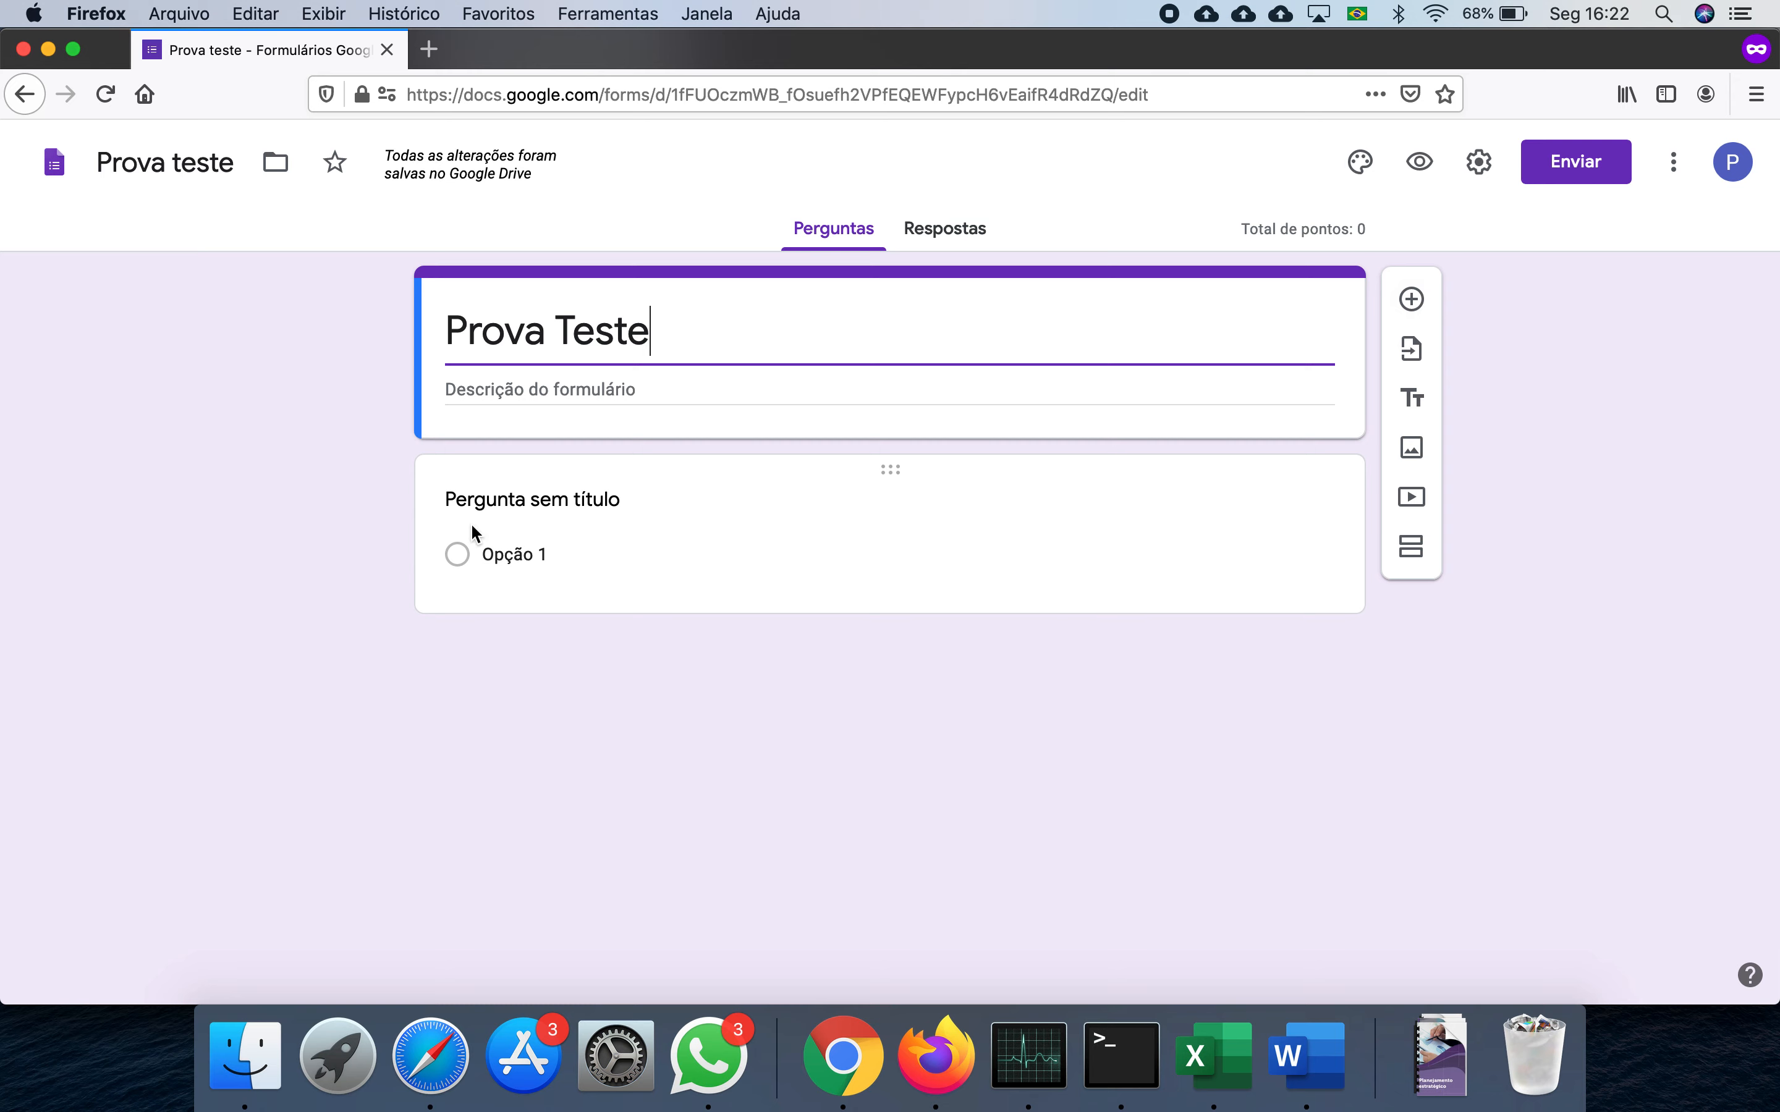
{"action": "left_click", "coordinate": [519, 501]}
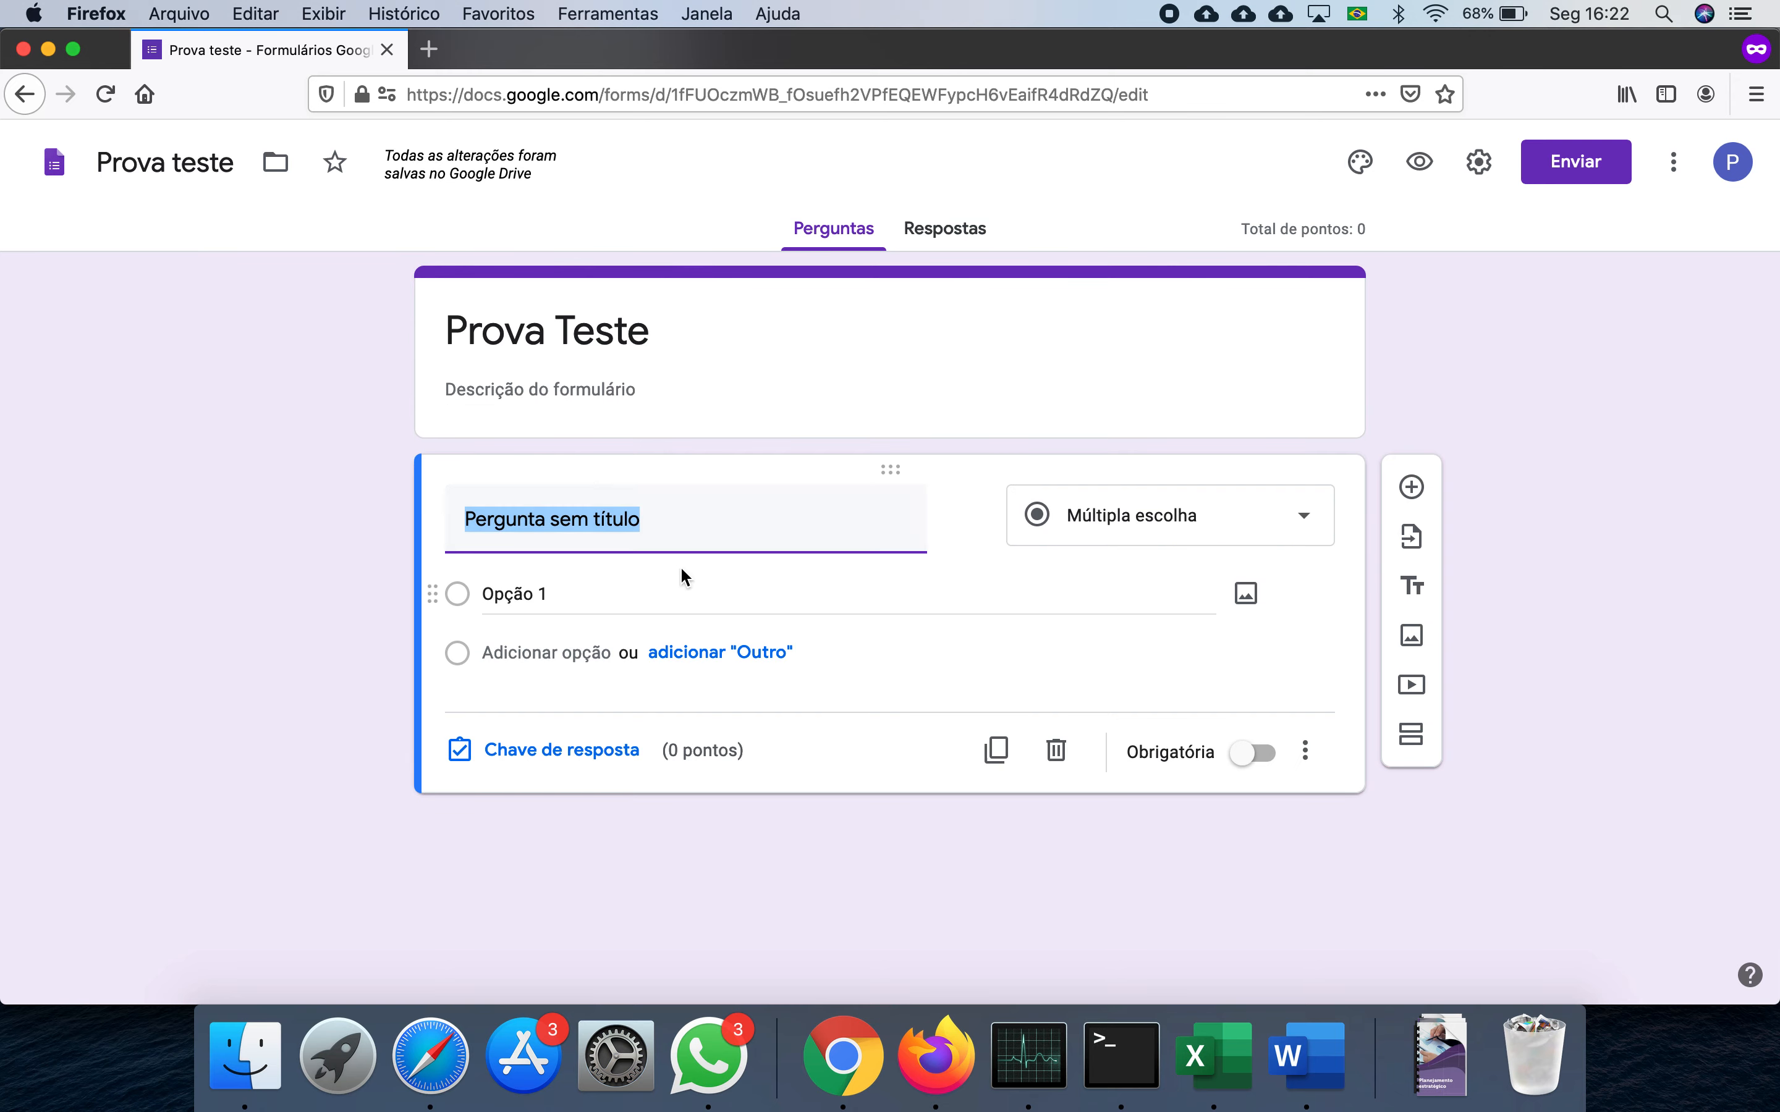
- Title the first question 'Questão' and upload image 1 from the A Provas folder into it
{"action": "key", "text": "BackSpace"}
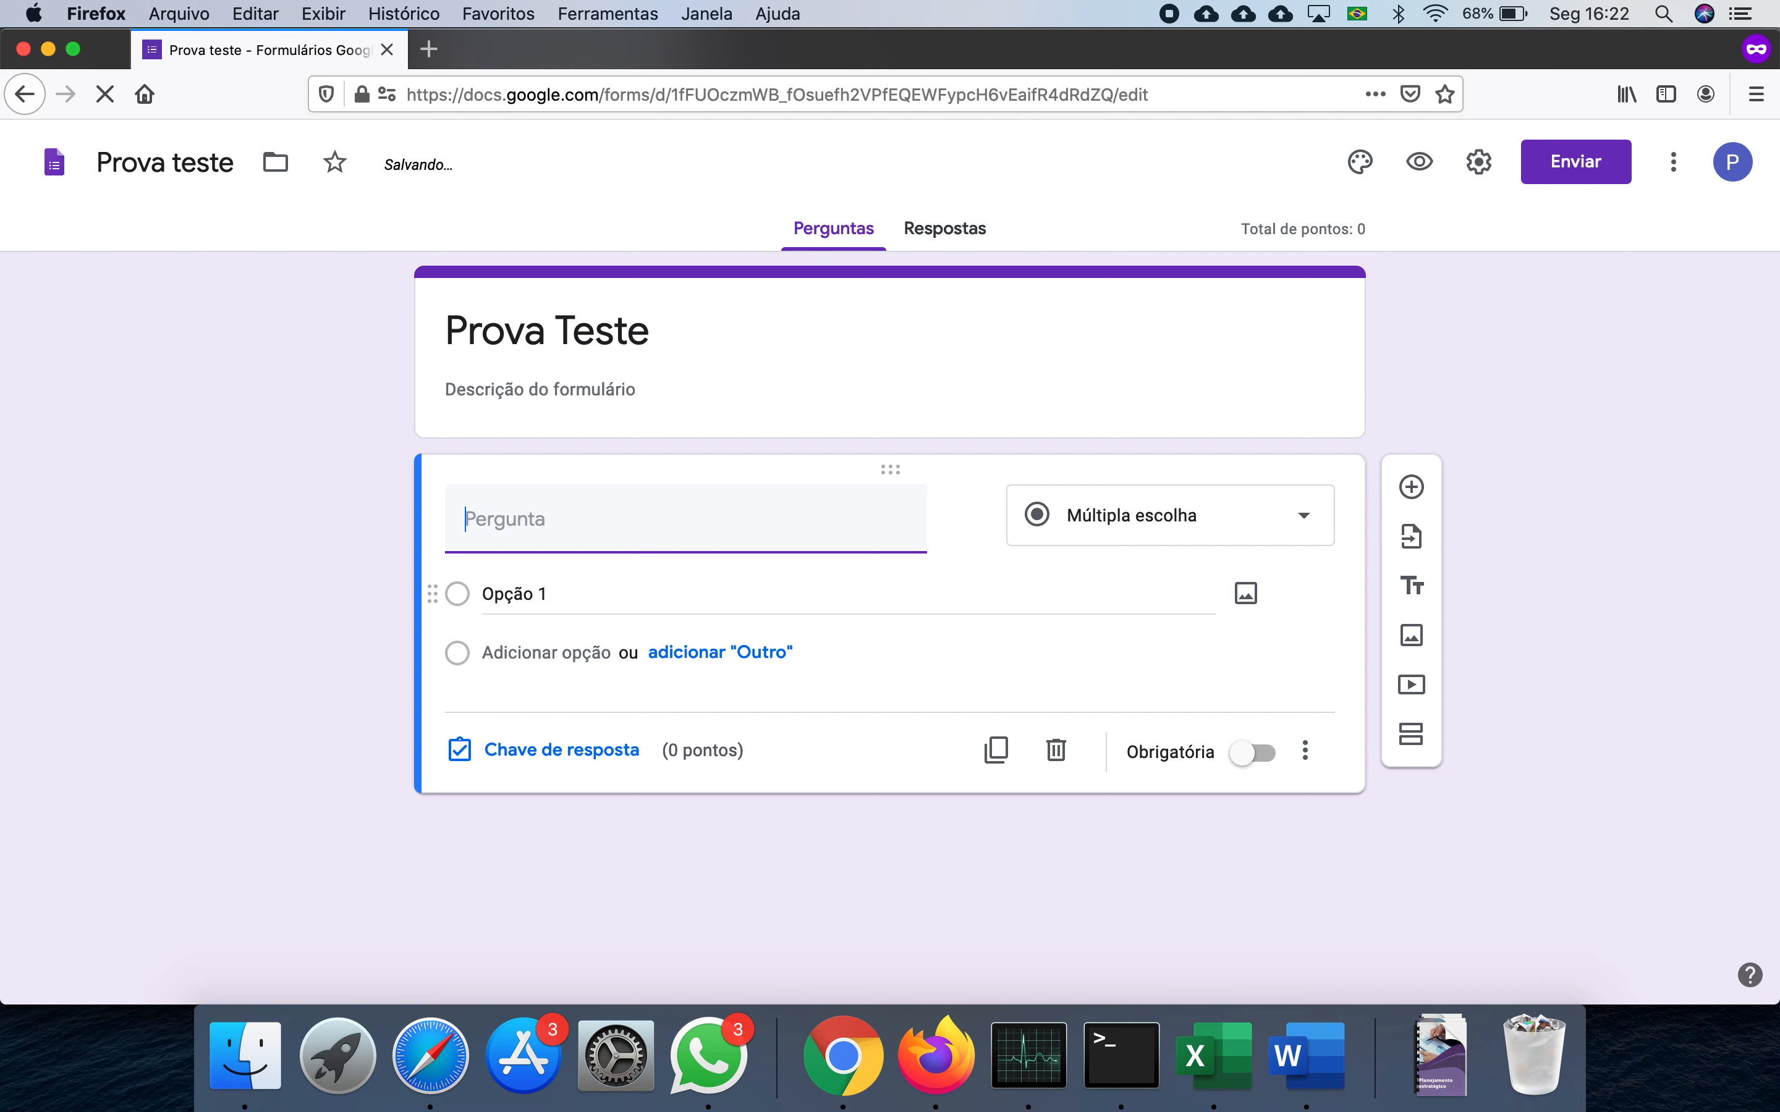
{"action": "type", "text": "Questão 1"}
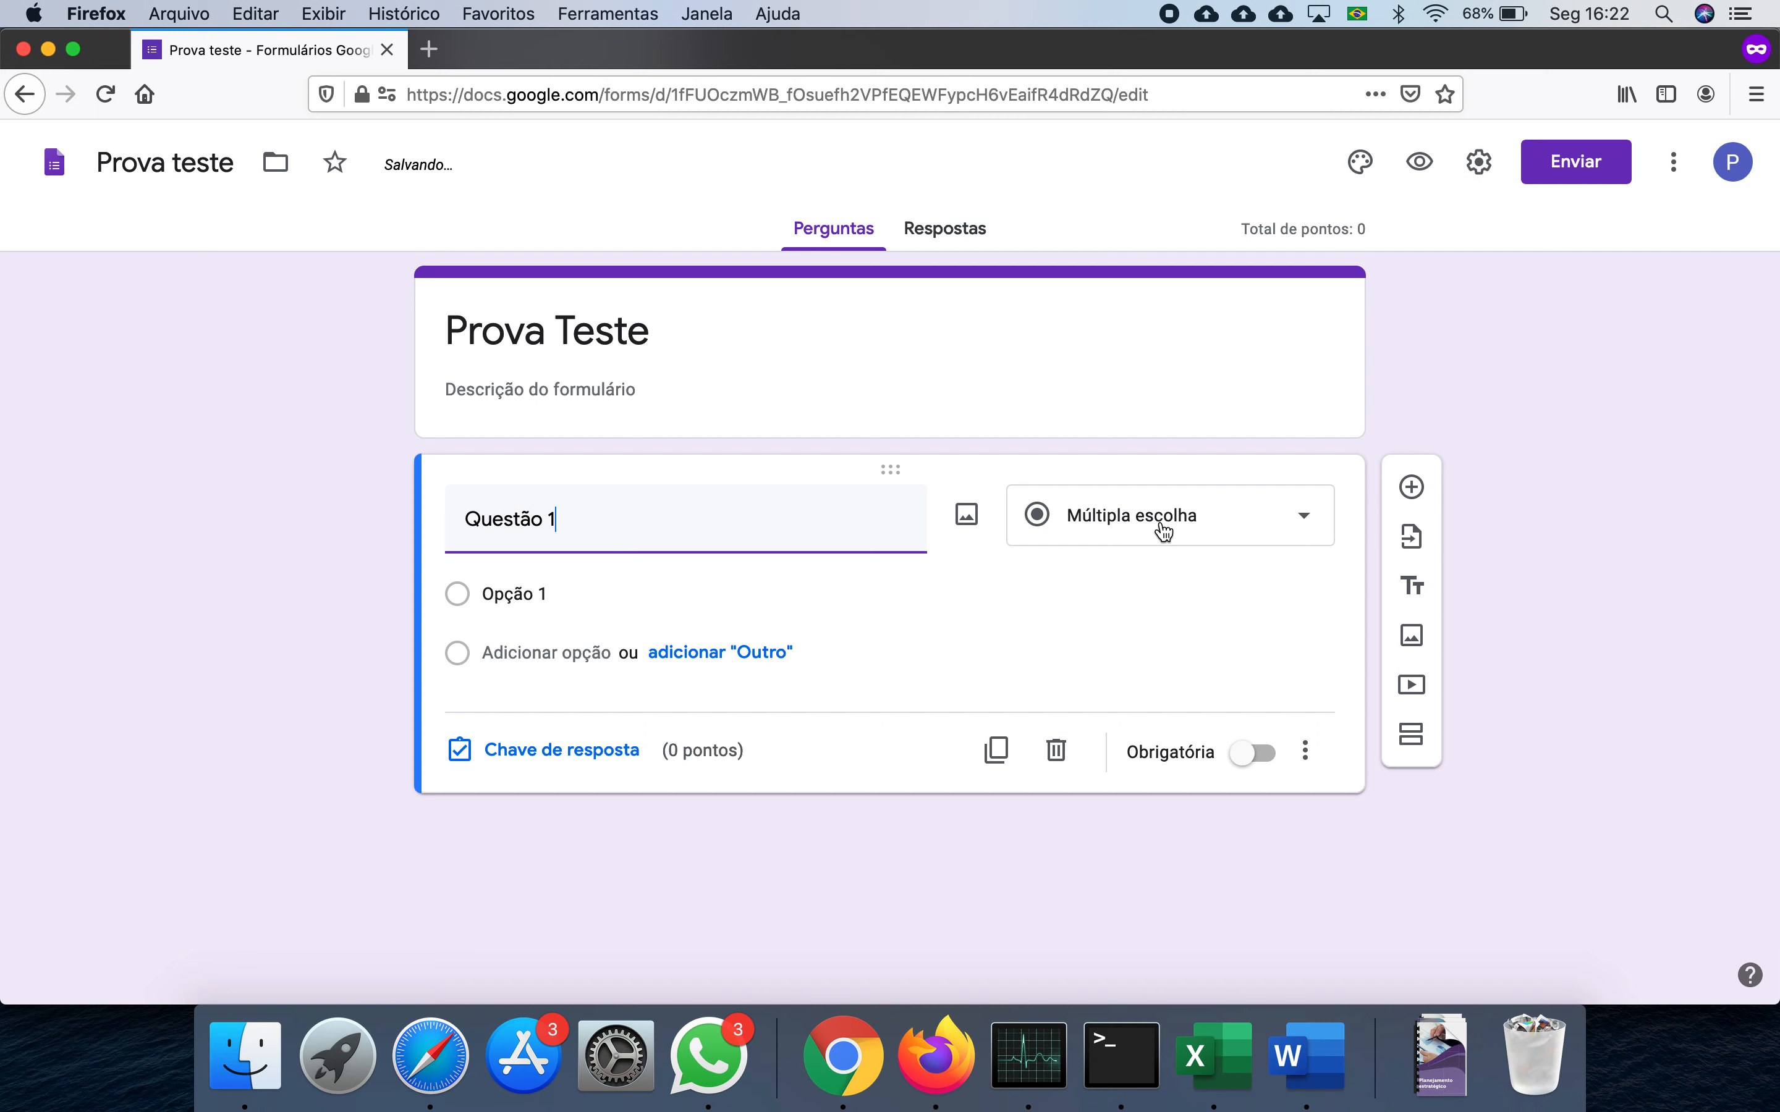
{"action": "mouse_move", "coordinate": [963, 533]}
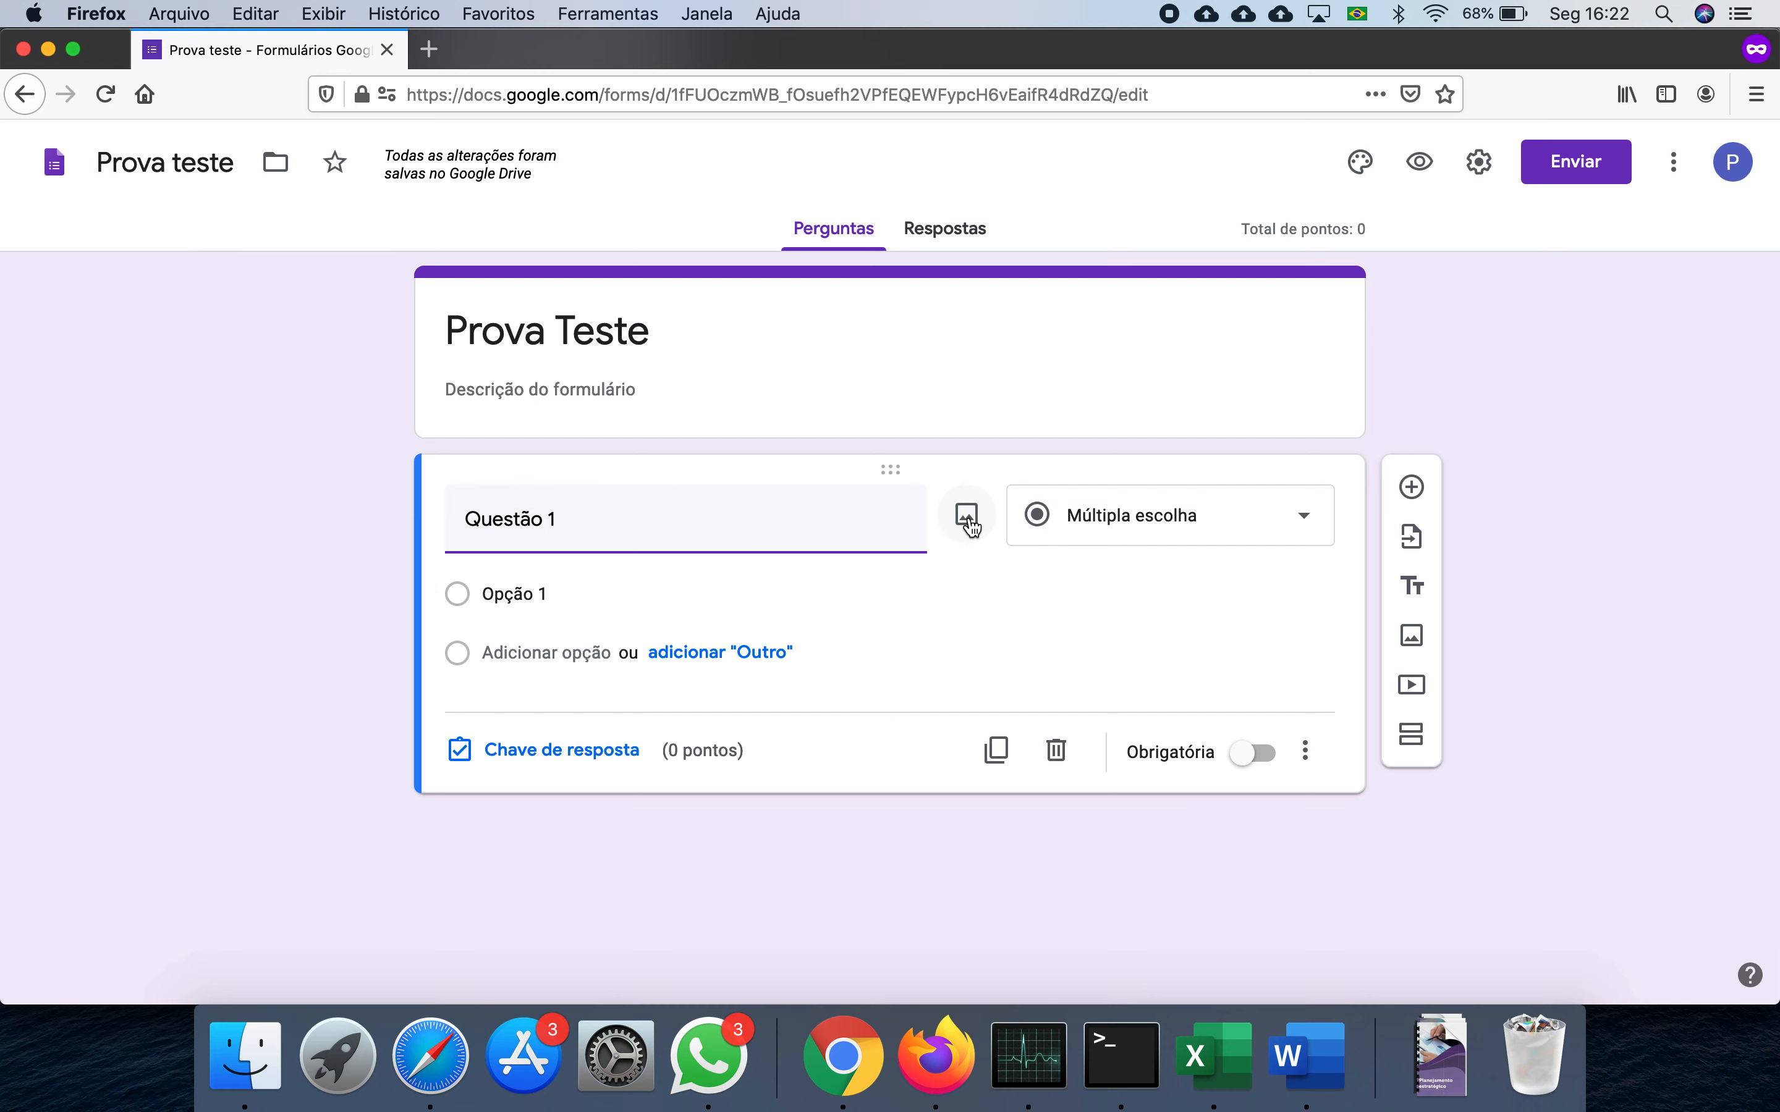
{"action": "left_click", "coordinate": [967, 518]}
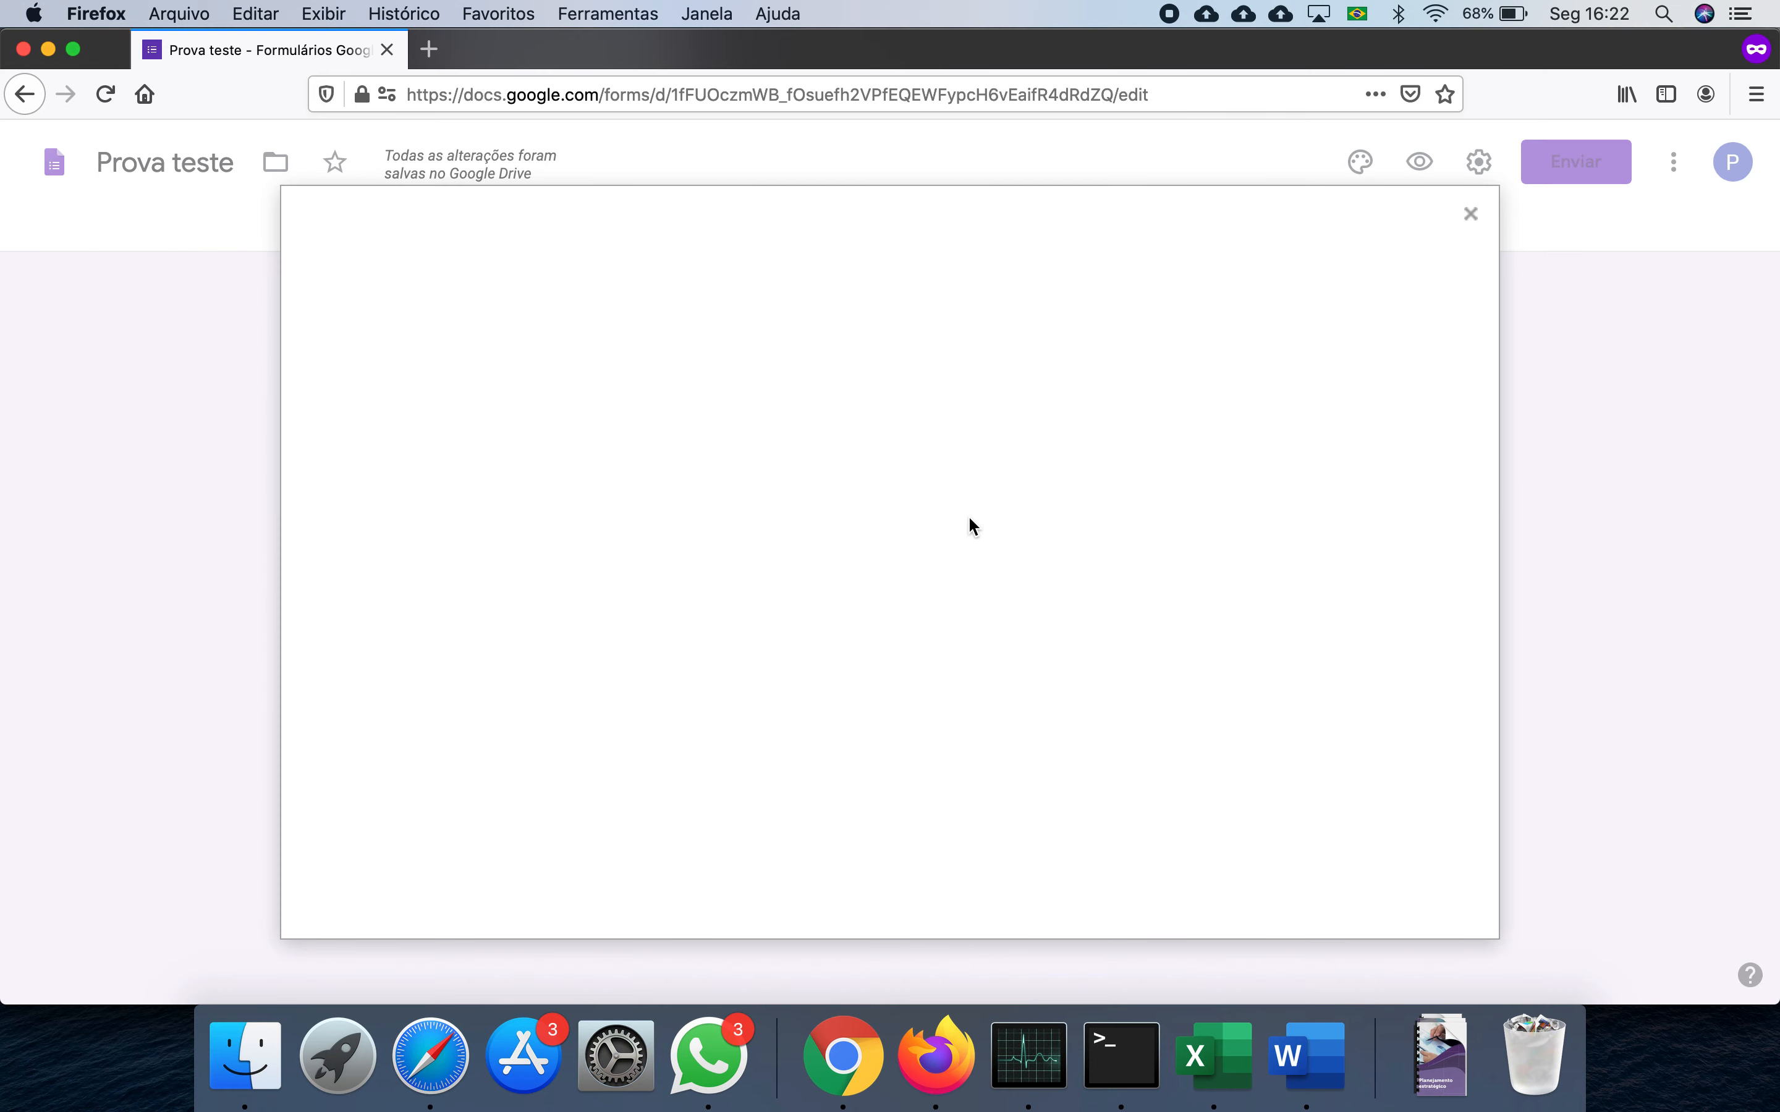
{"action": "left_click", "coordinate": [886, 714]}
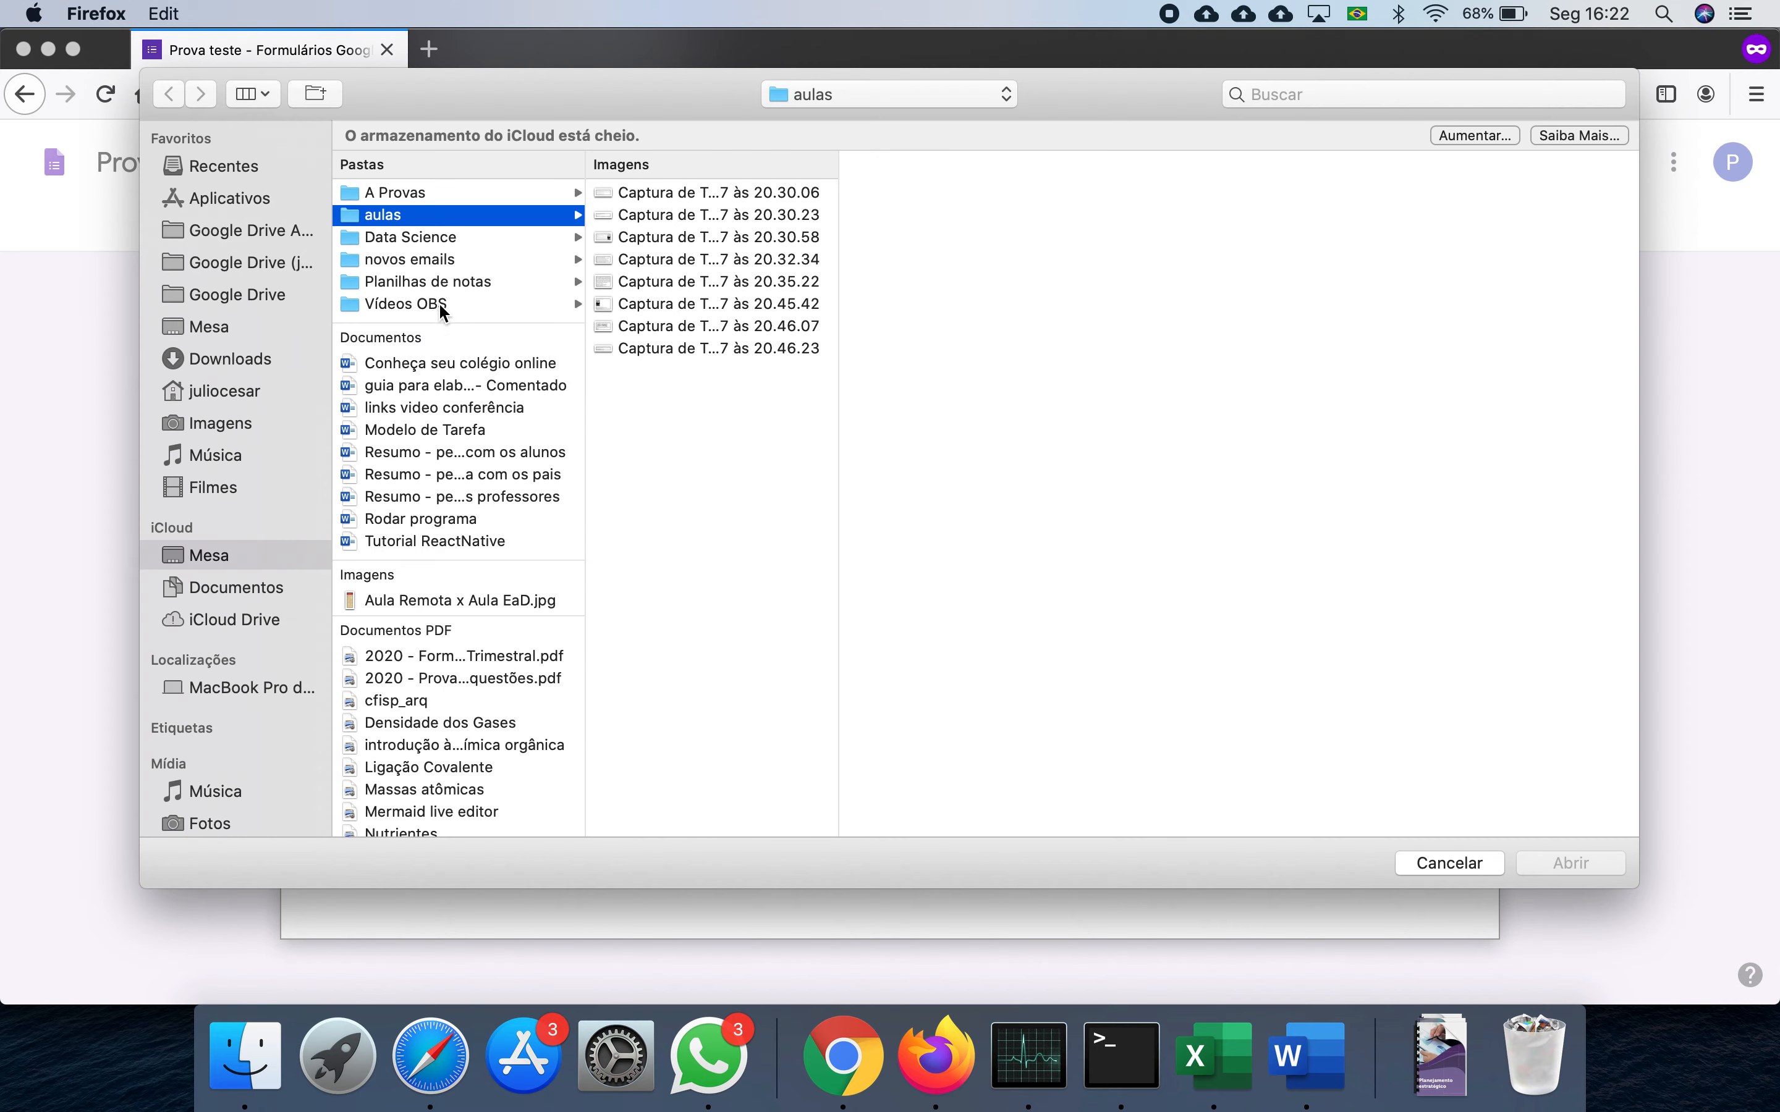
{"action": "left_click", "coordinate": [483, 194]}
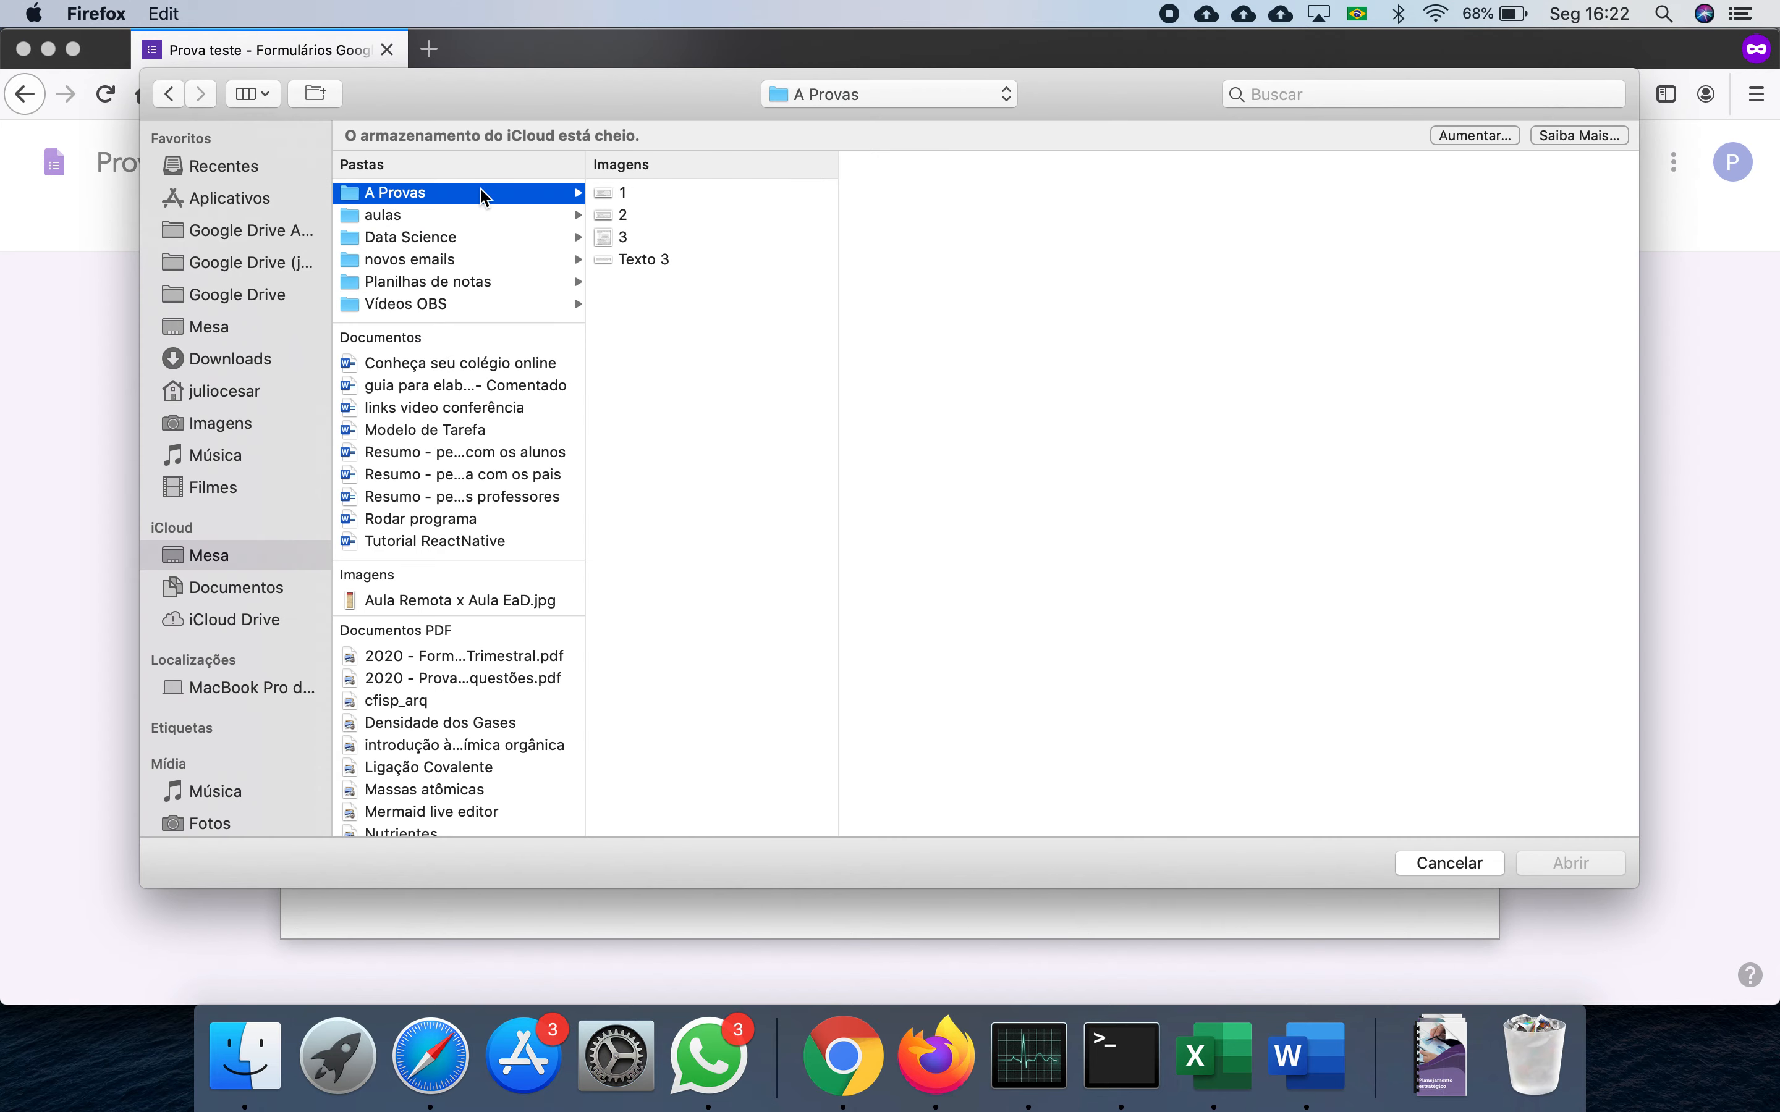
{"action": "left_click", "coordinate": [651, 193]}
{"action": "left_click", "coordinate": [1548, 861]}
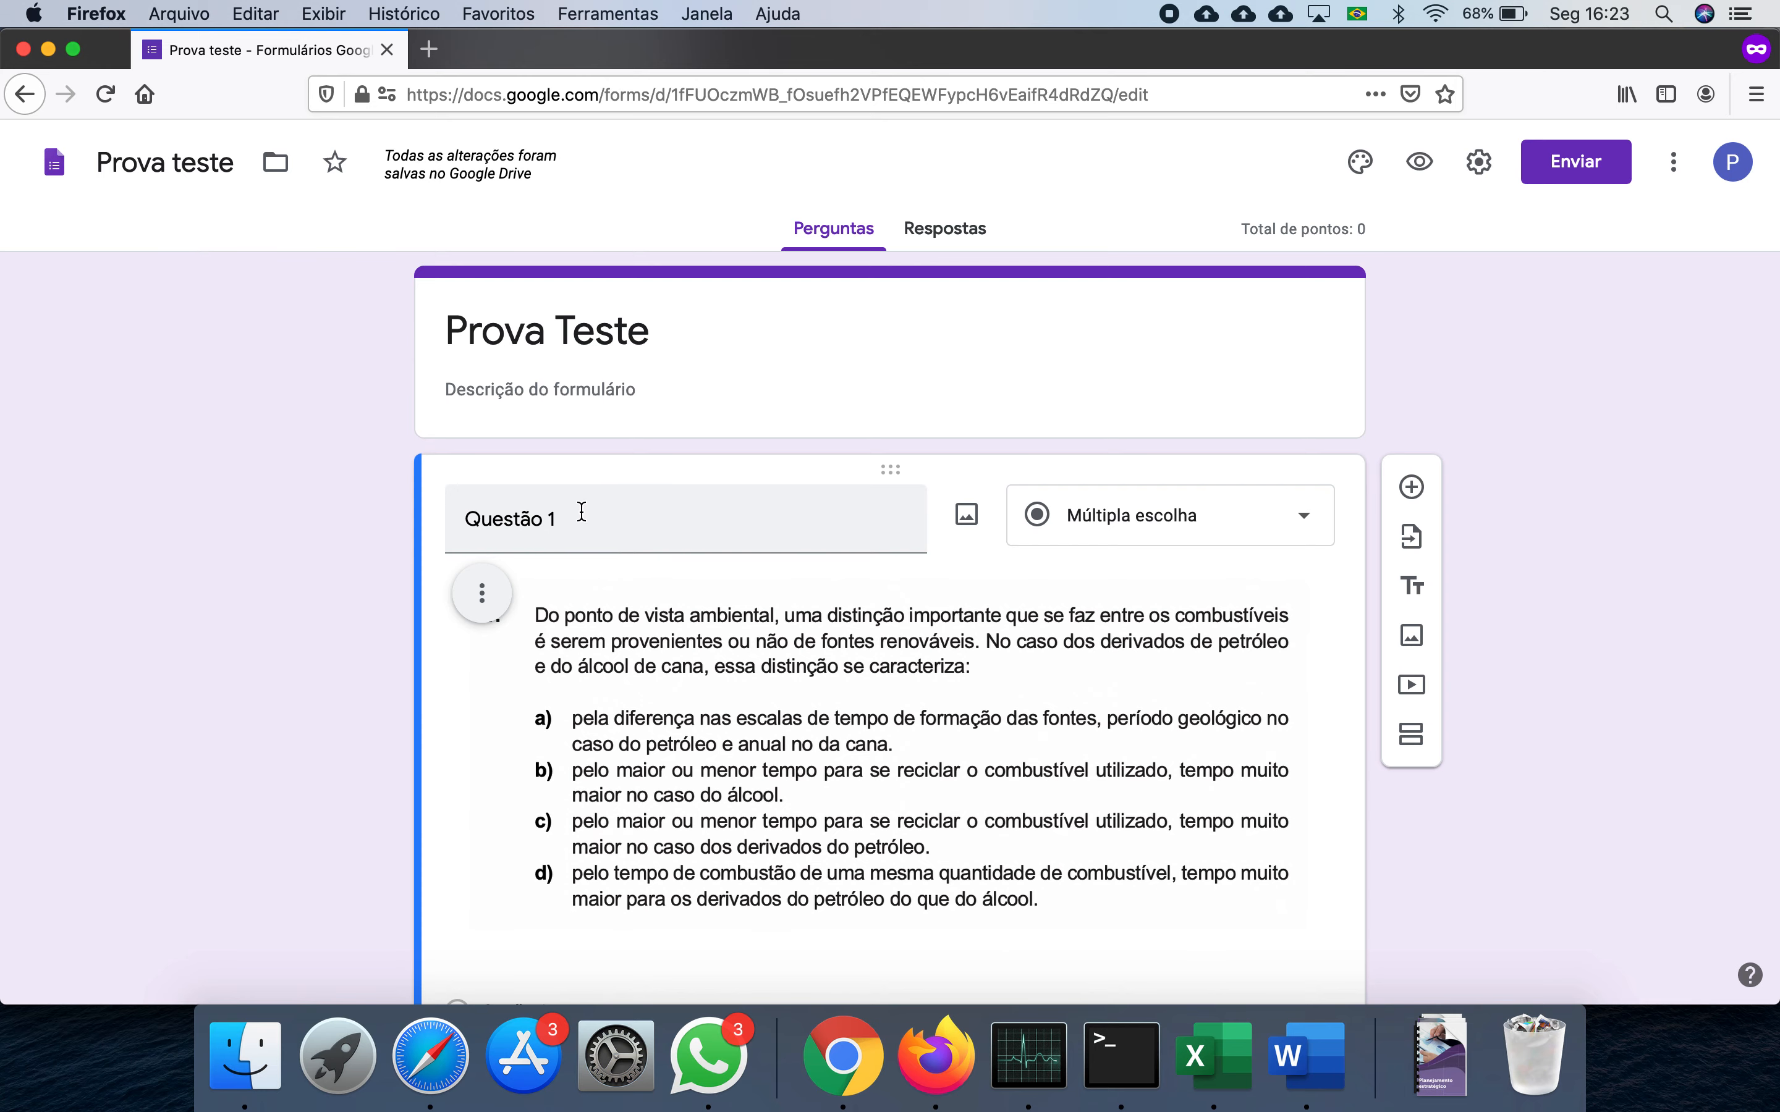
- Make Questão 1 a dropdown with the options a, b, c and d
{"action": "scroll", "coordinate": [765, 669], "scroll_direction": "down", "scroll_amount": 3}
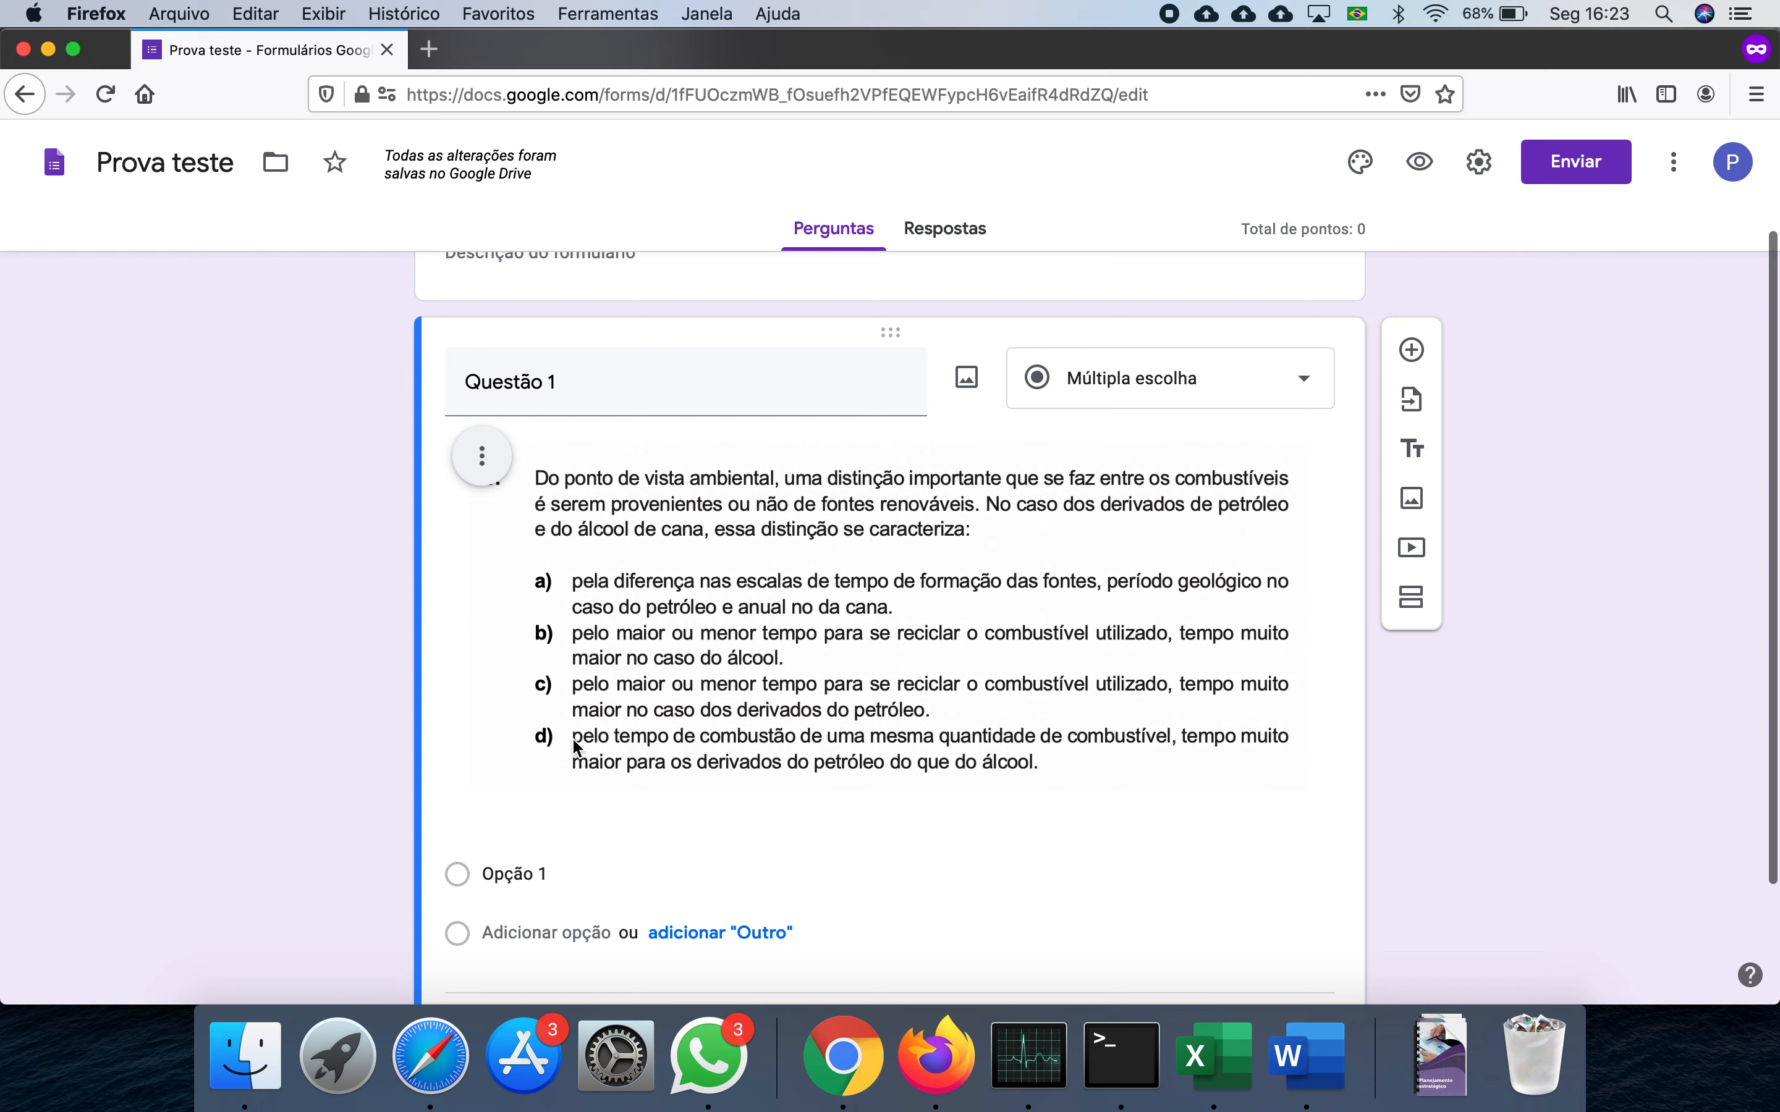
{"action": "left_click", "coordinate": [1133, 382]}
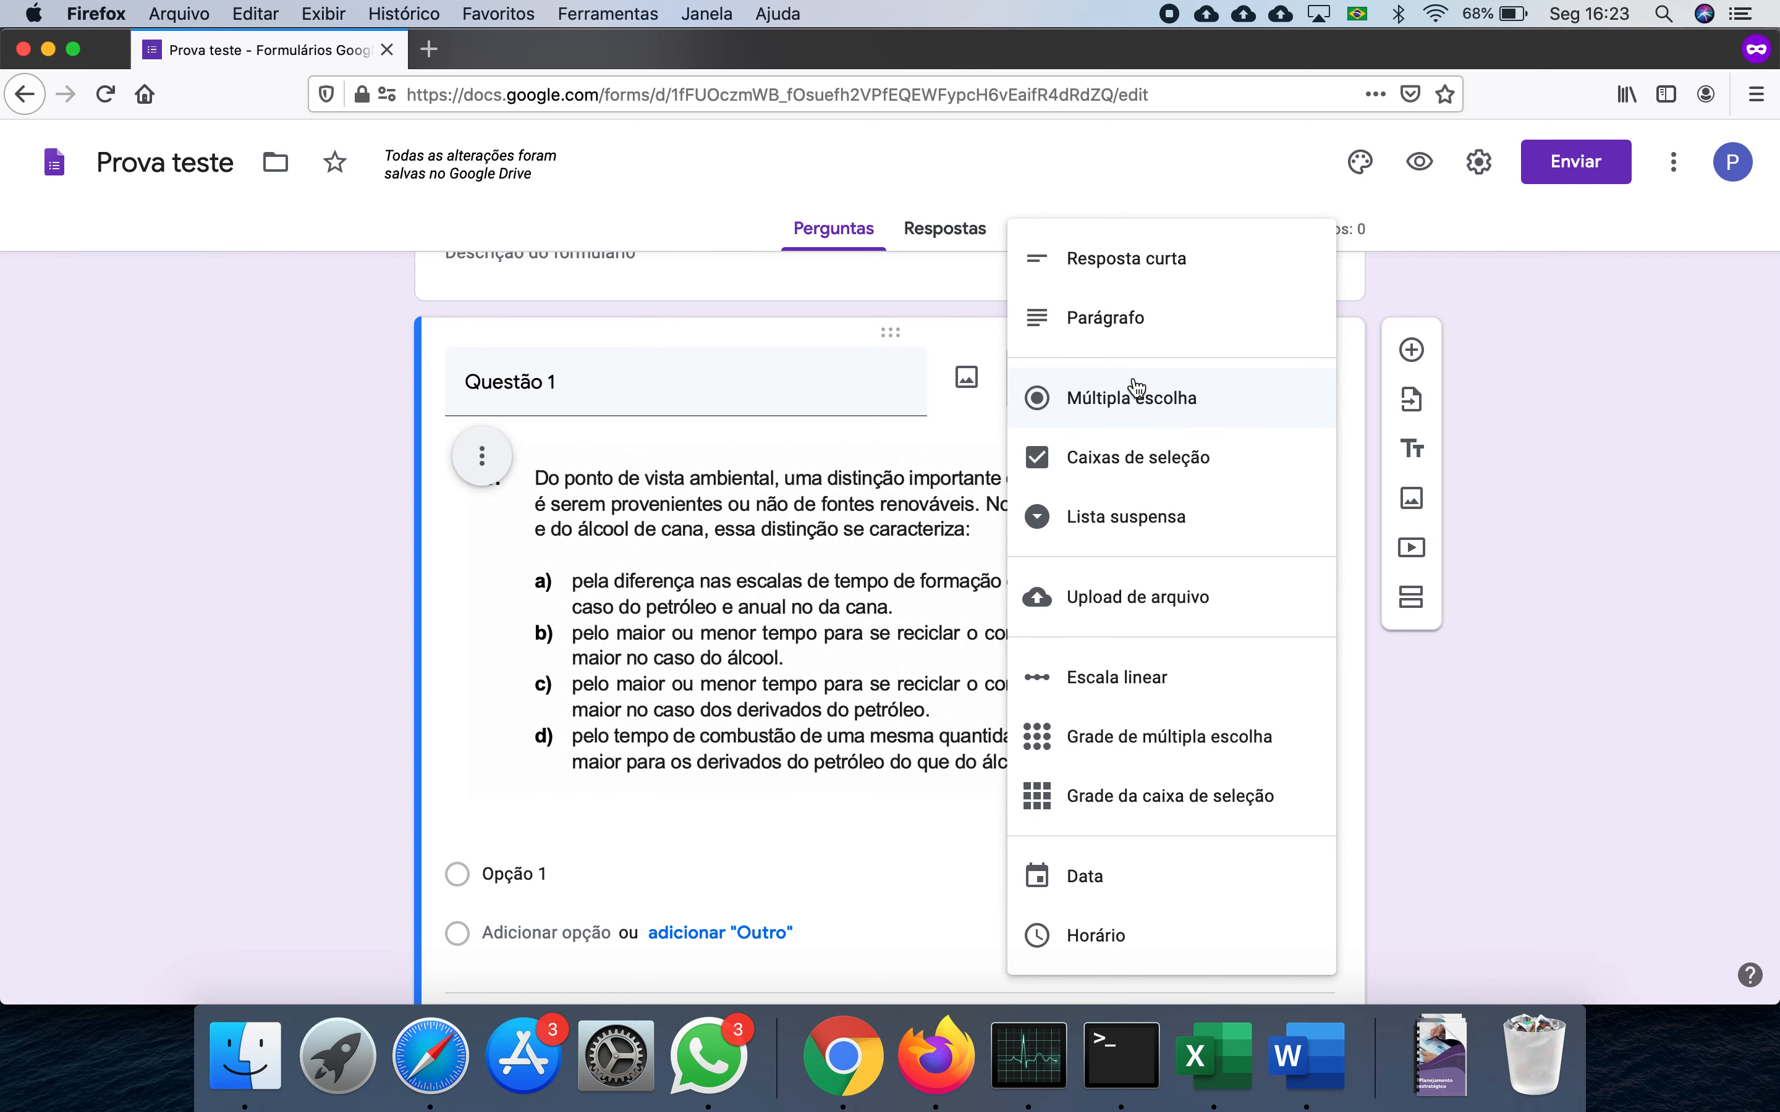
{"action": "left_click", "coordinate": [1124, 516]}
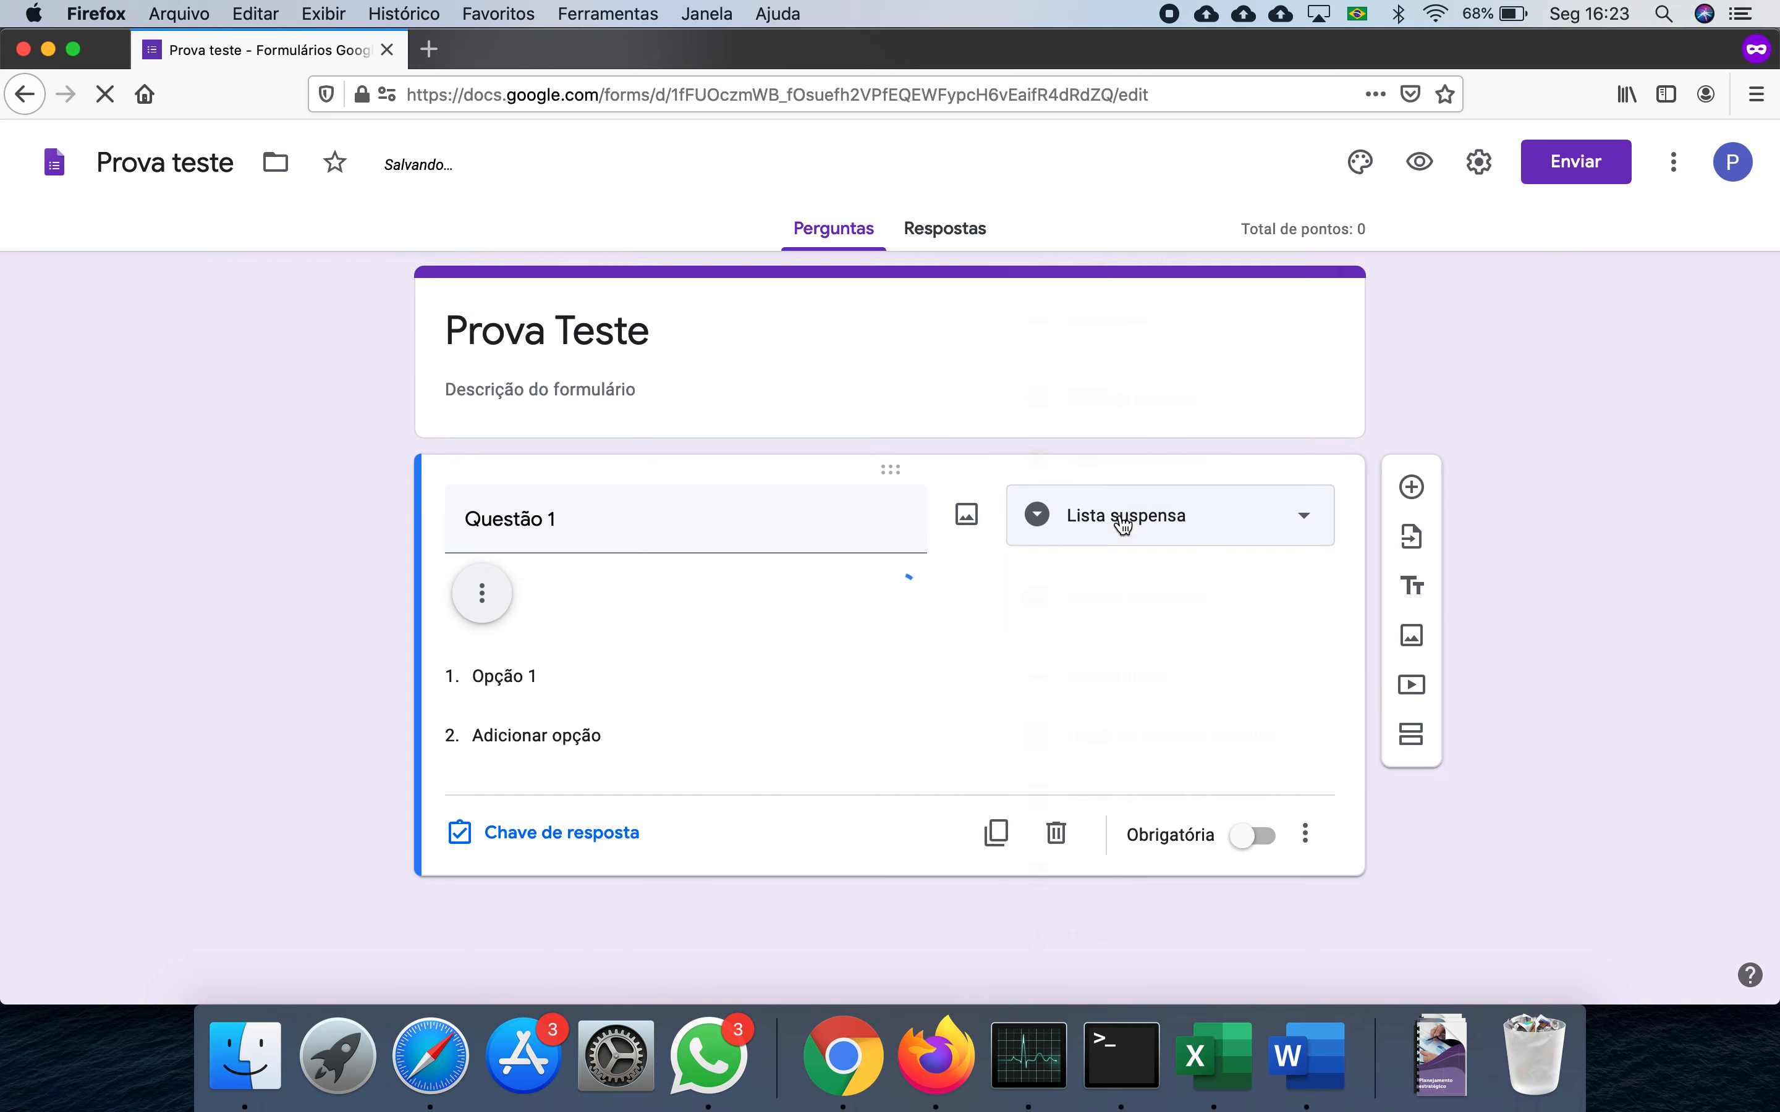
{"action": "scroll", "coordinate": [862, 662], "scroll_direction": "down", "scroll_amount": 5}
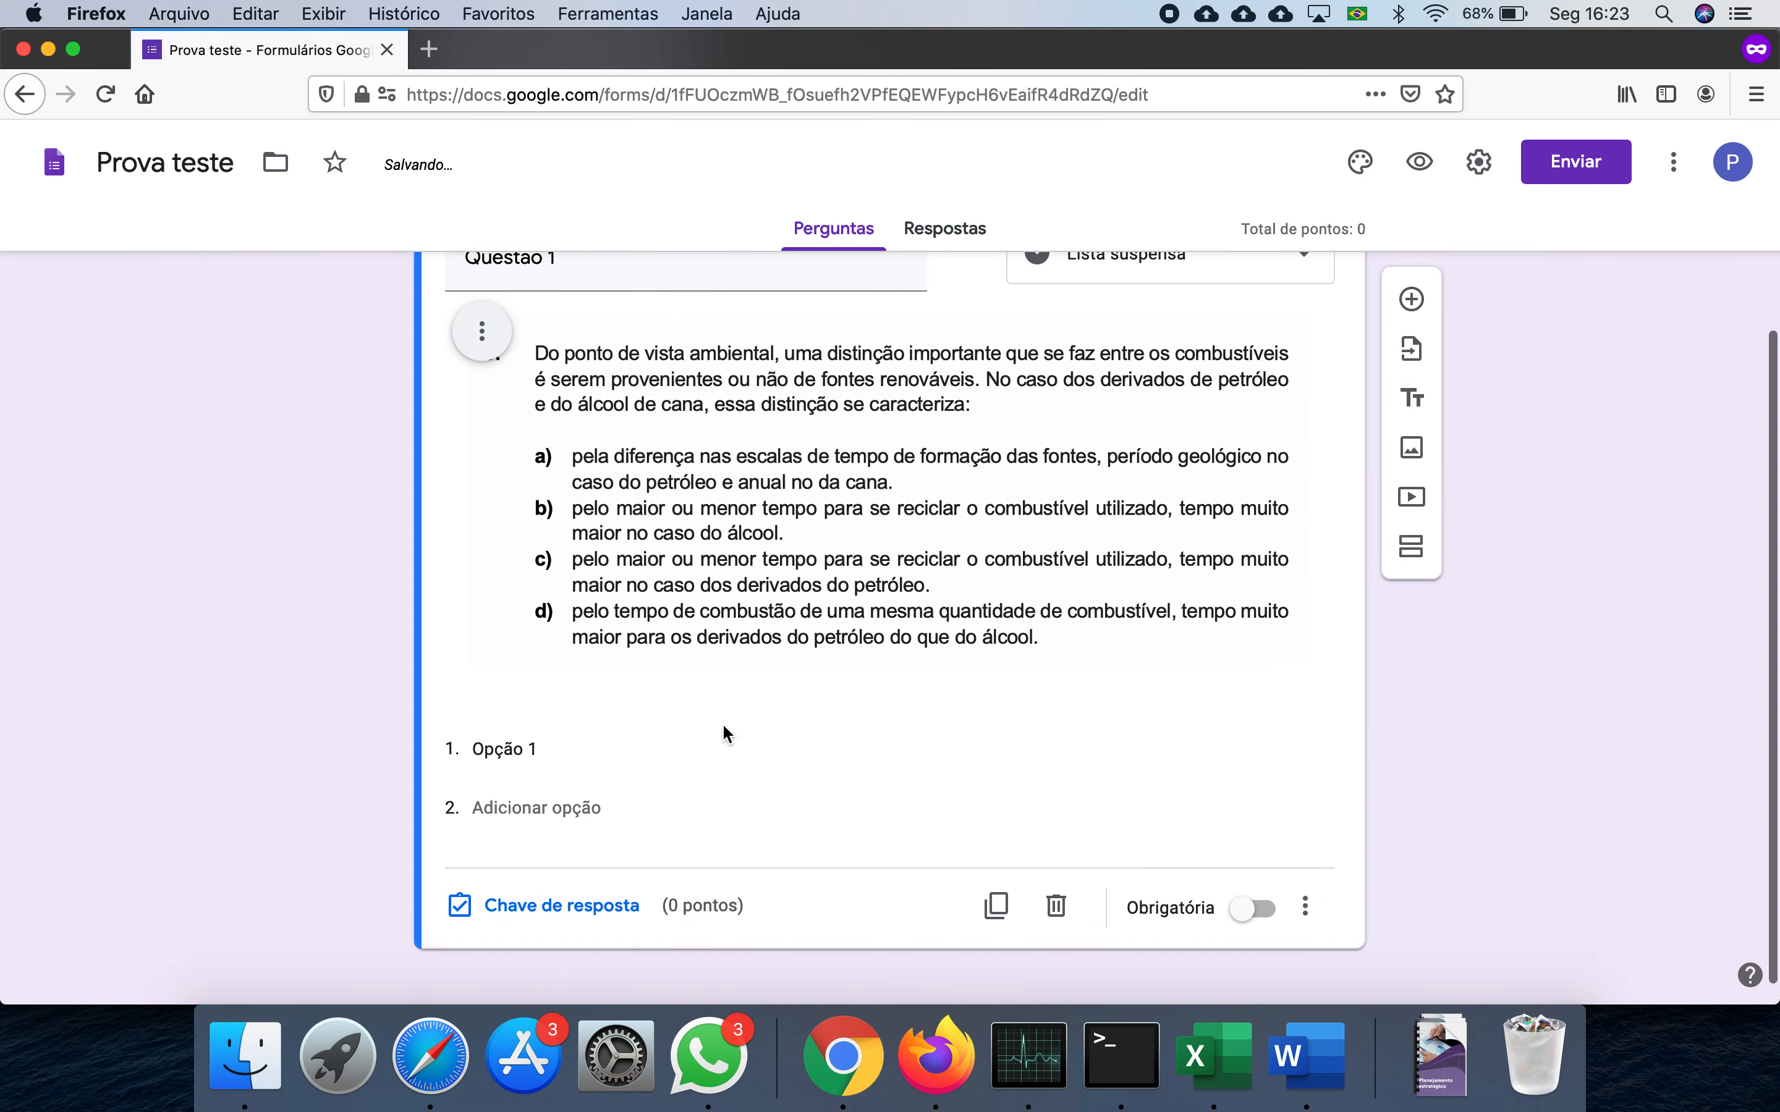
{"action": "left_click", "coordinate": [731, 749]}
{"action": "type", "text": "a"}
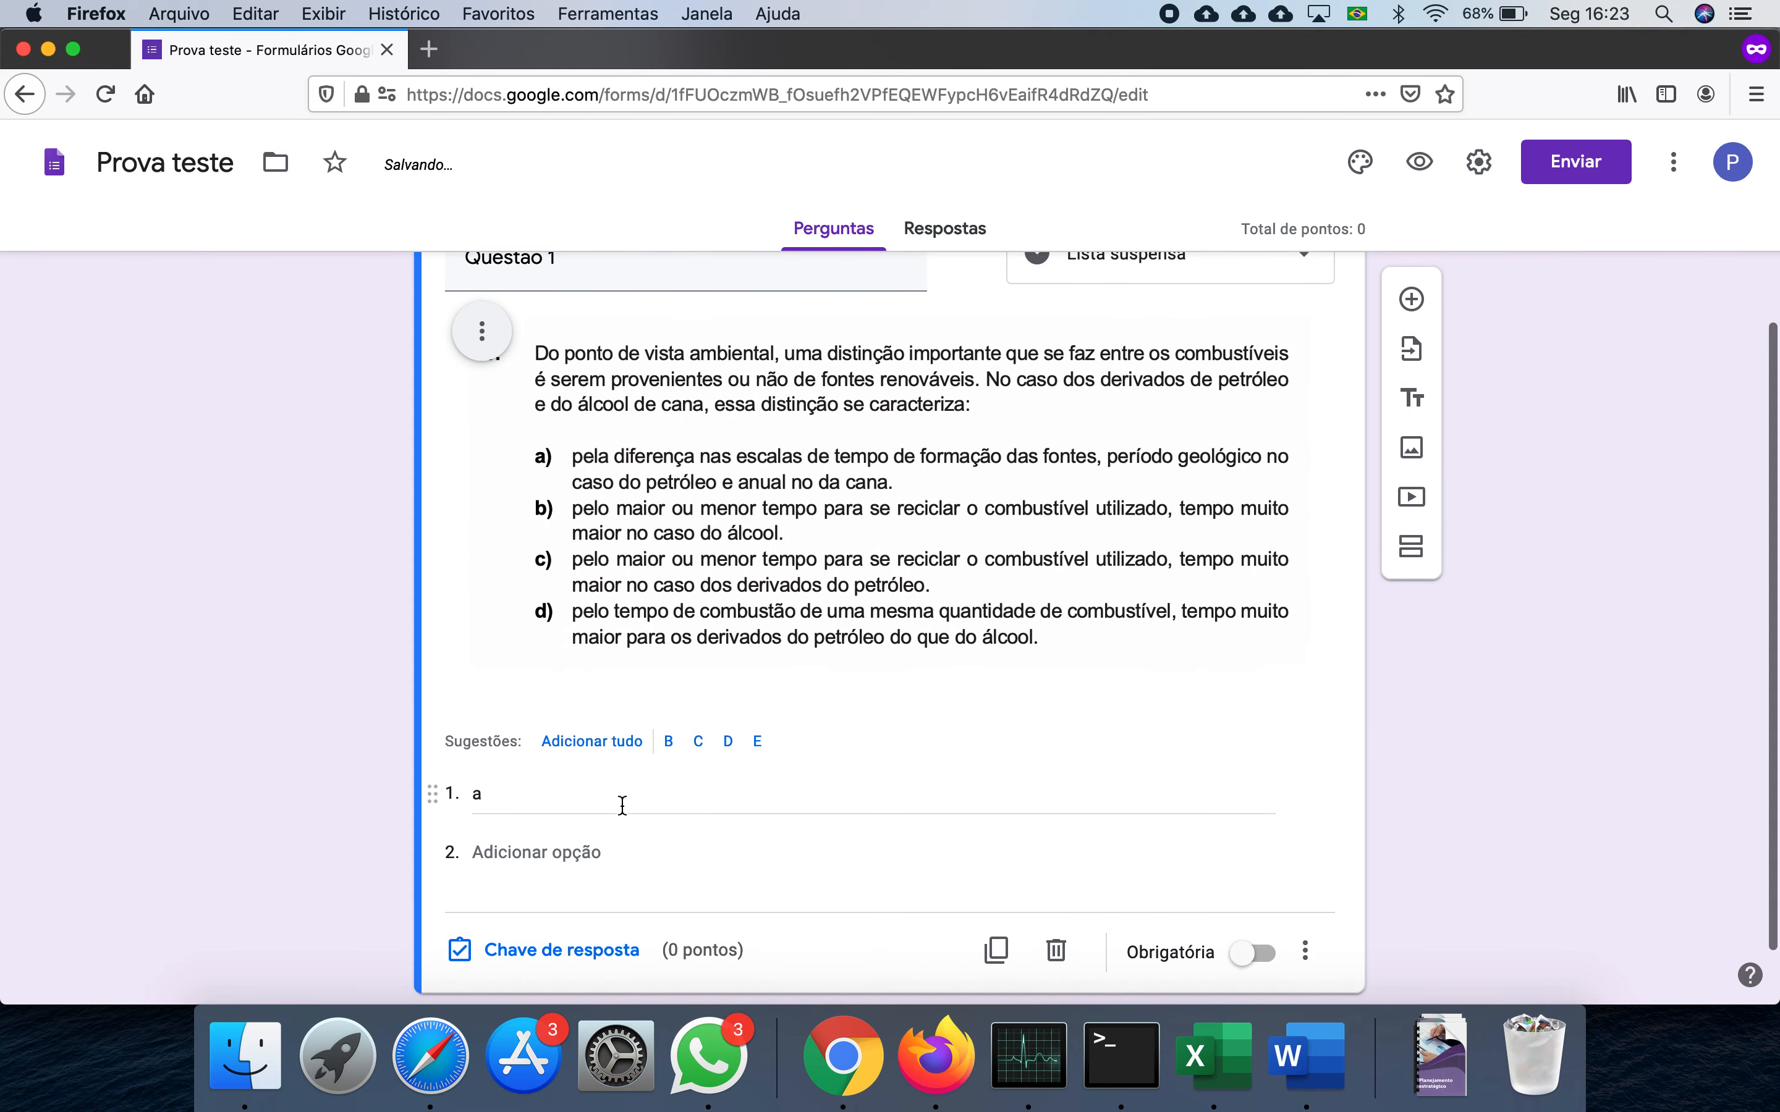
{"action": "left_click", "coordinate": [547, 857]}
{"action": "type", "text": "b"}
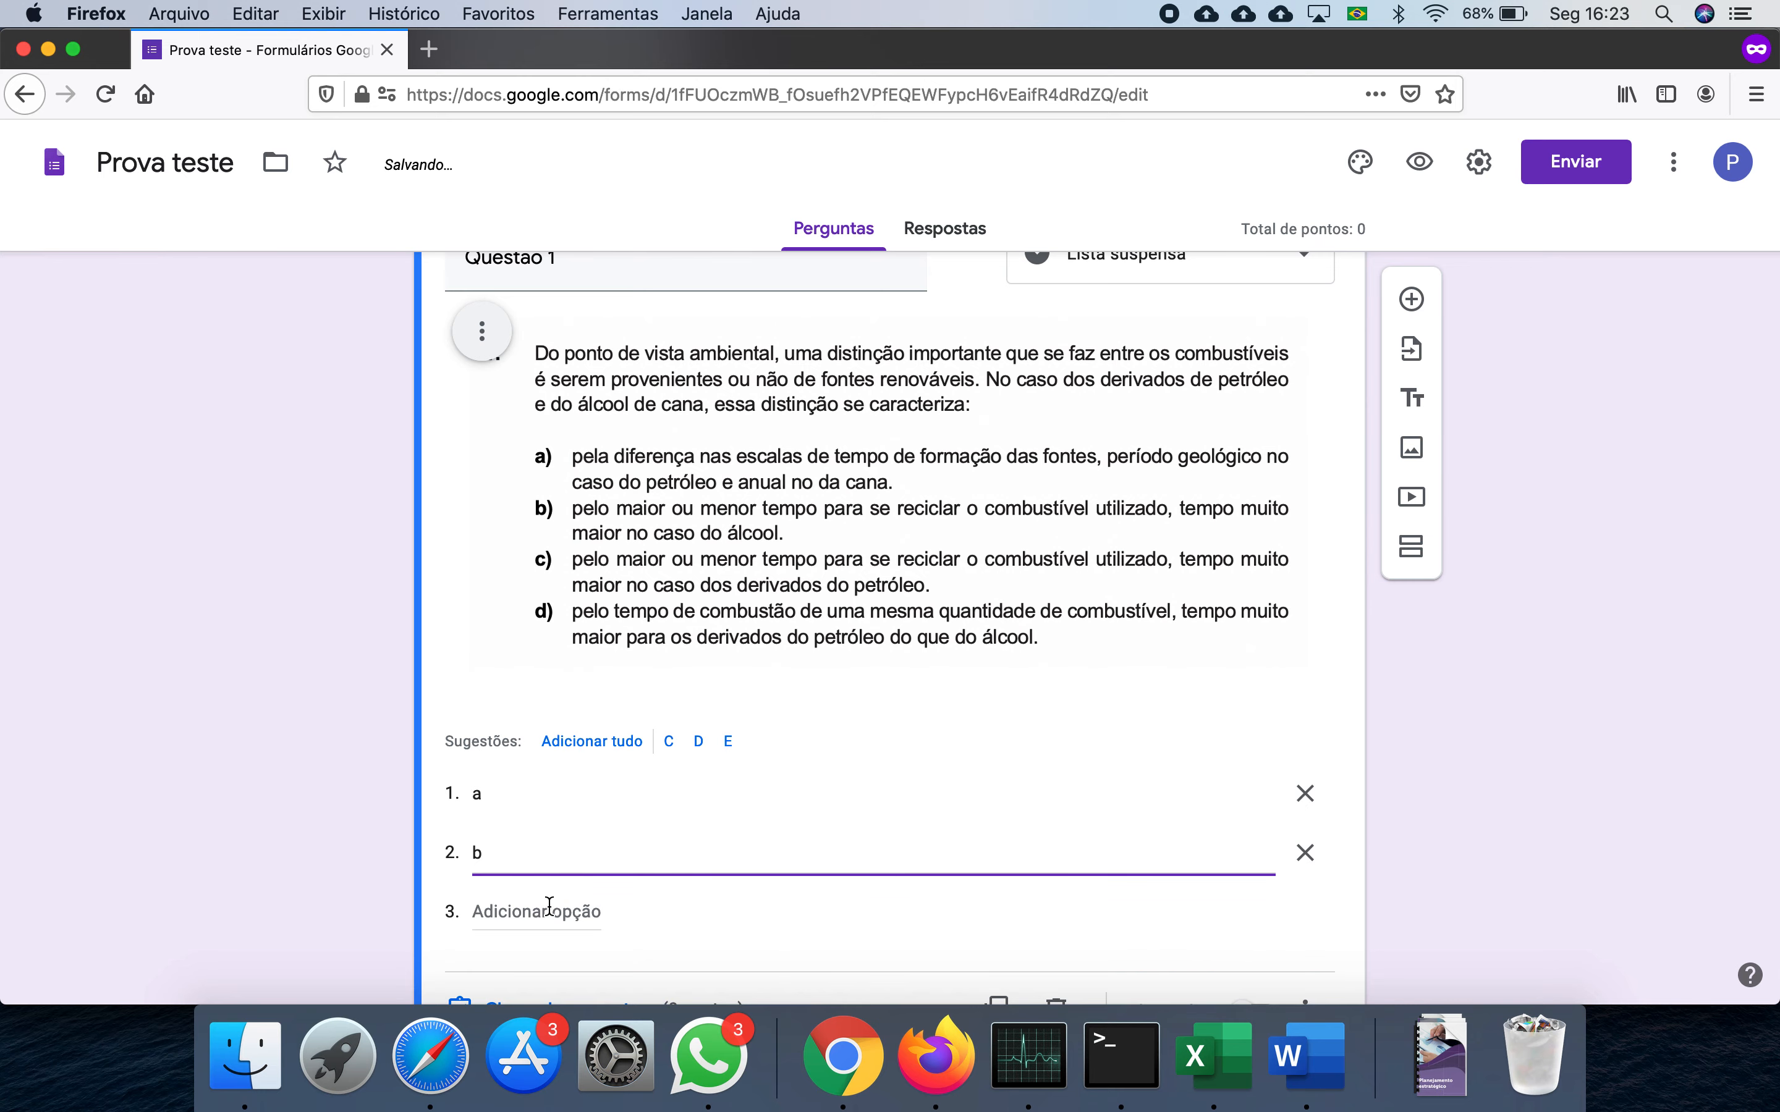
{"action": "left_click", "coordinate": [550, 911]}
{"action": "type", "text": "c"}
{"action": "left_click", "coordinate": [549, 968]}
{"action": "type", "text": "d"}
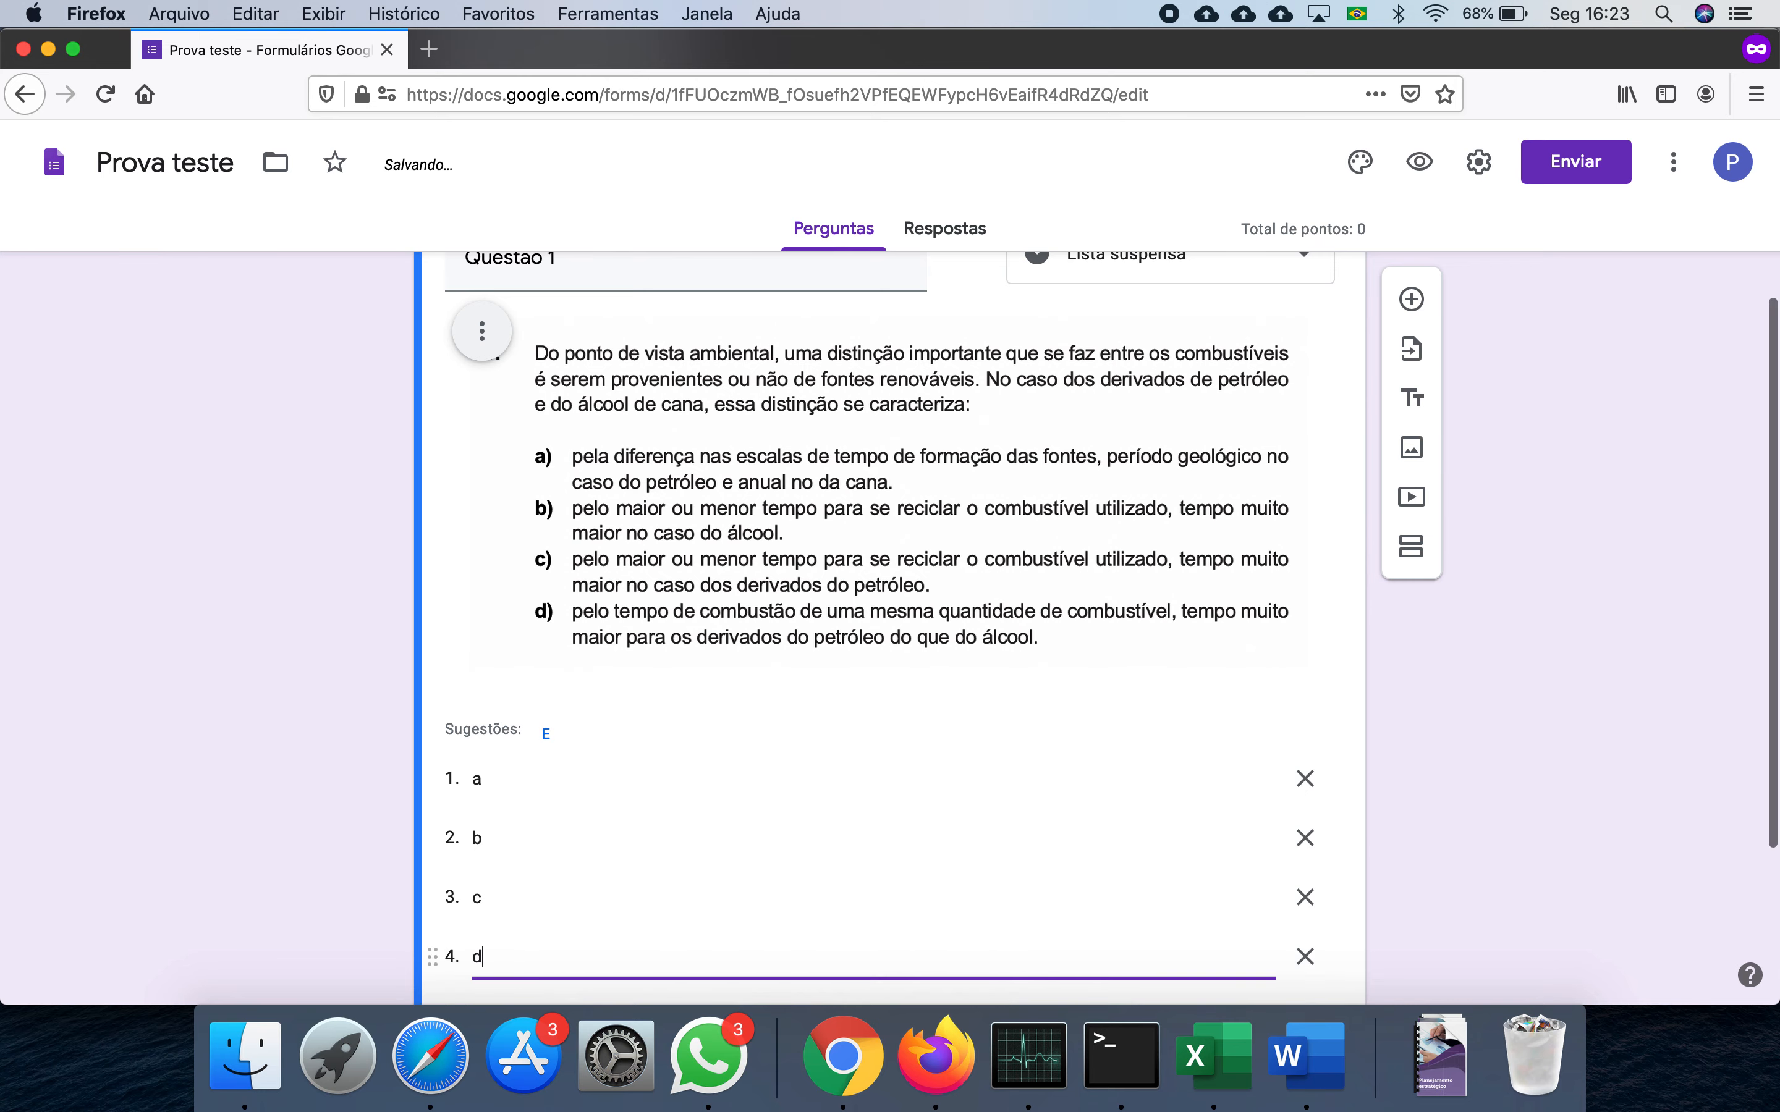
- Mark Questão 1 as required and open its answer key
{"action": "scroll", "coordinate": [1458, 672], "scroll_direction": "down", "scroll_amount": 5}
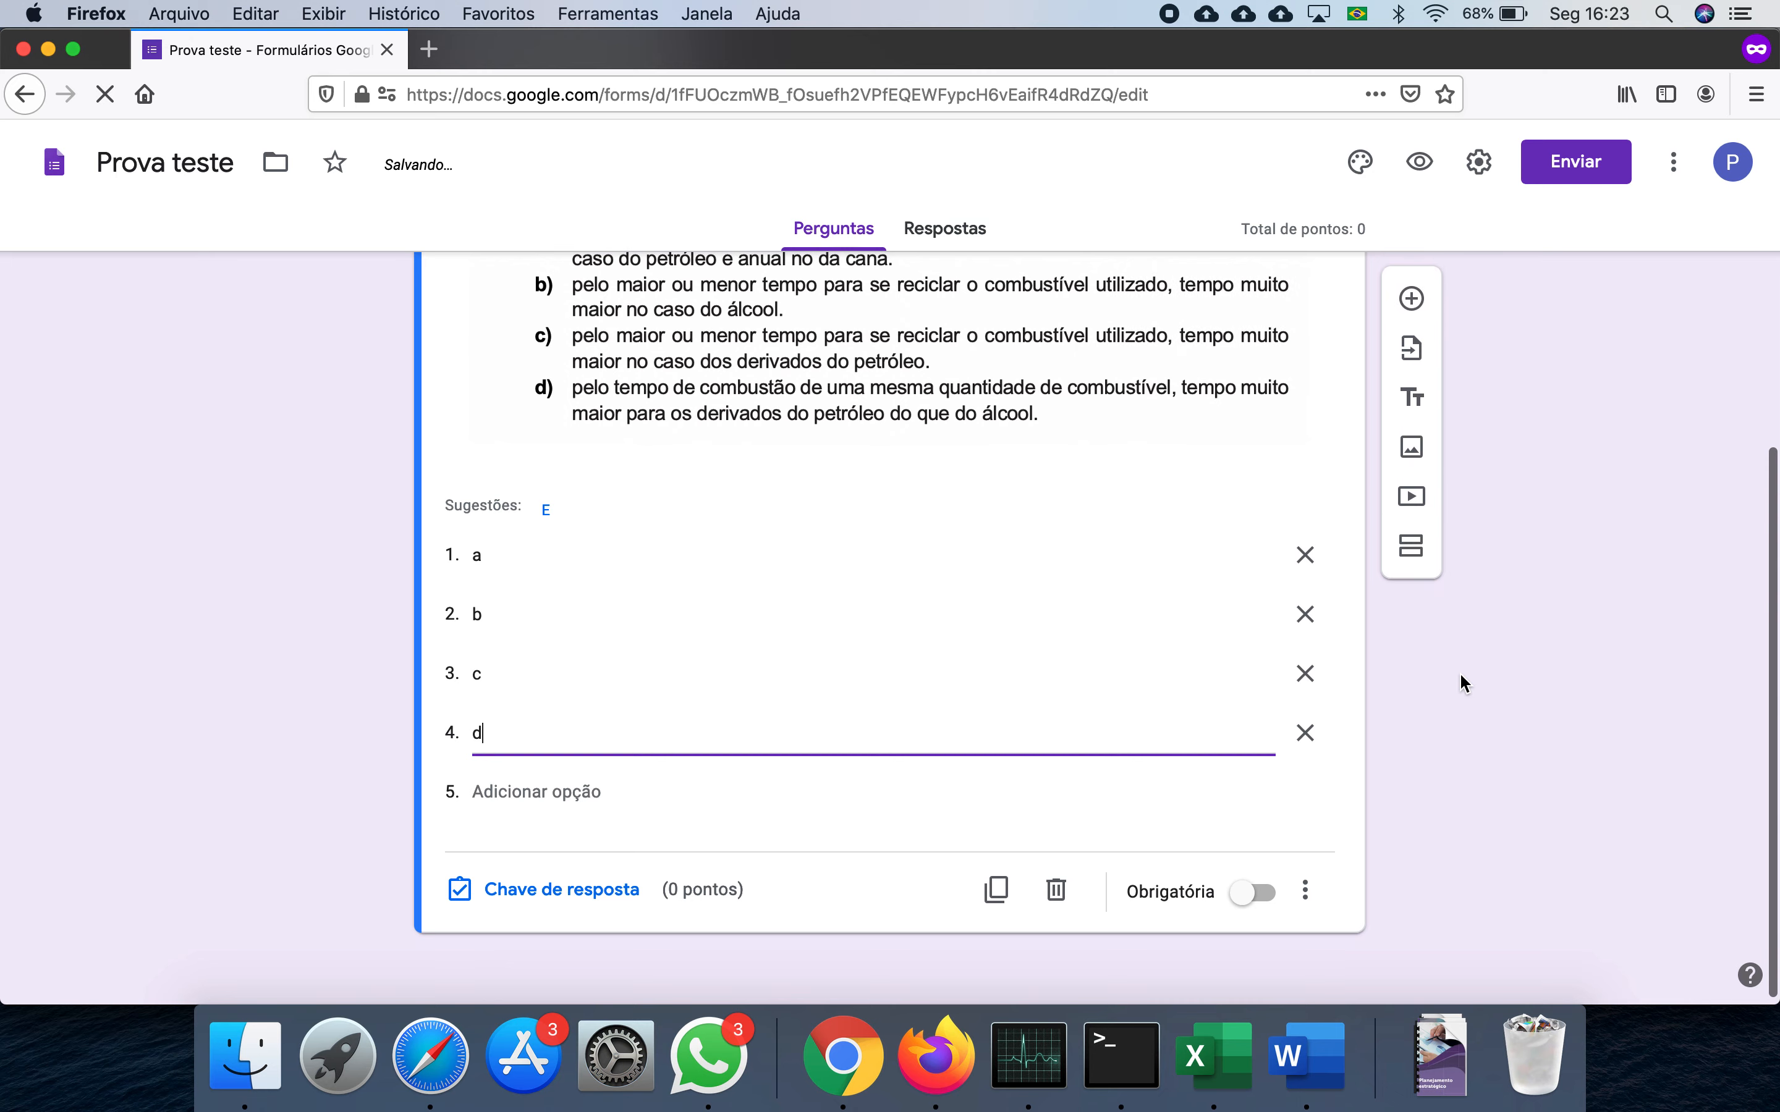
{"action": "left_click", "coordinate": [1253, 910]}
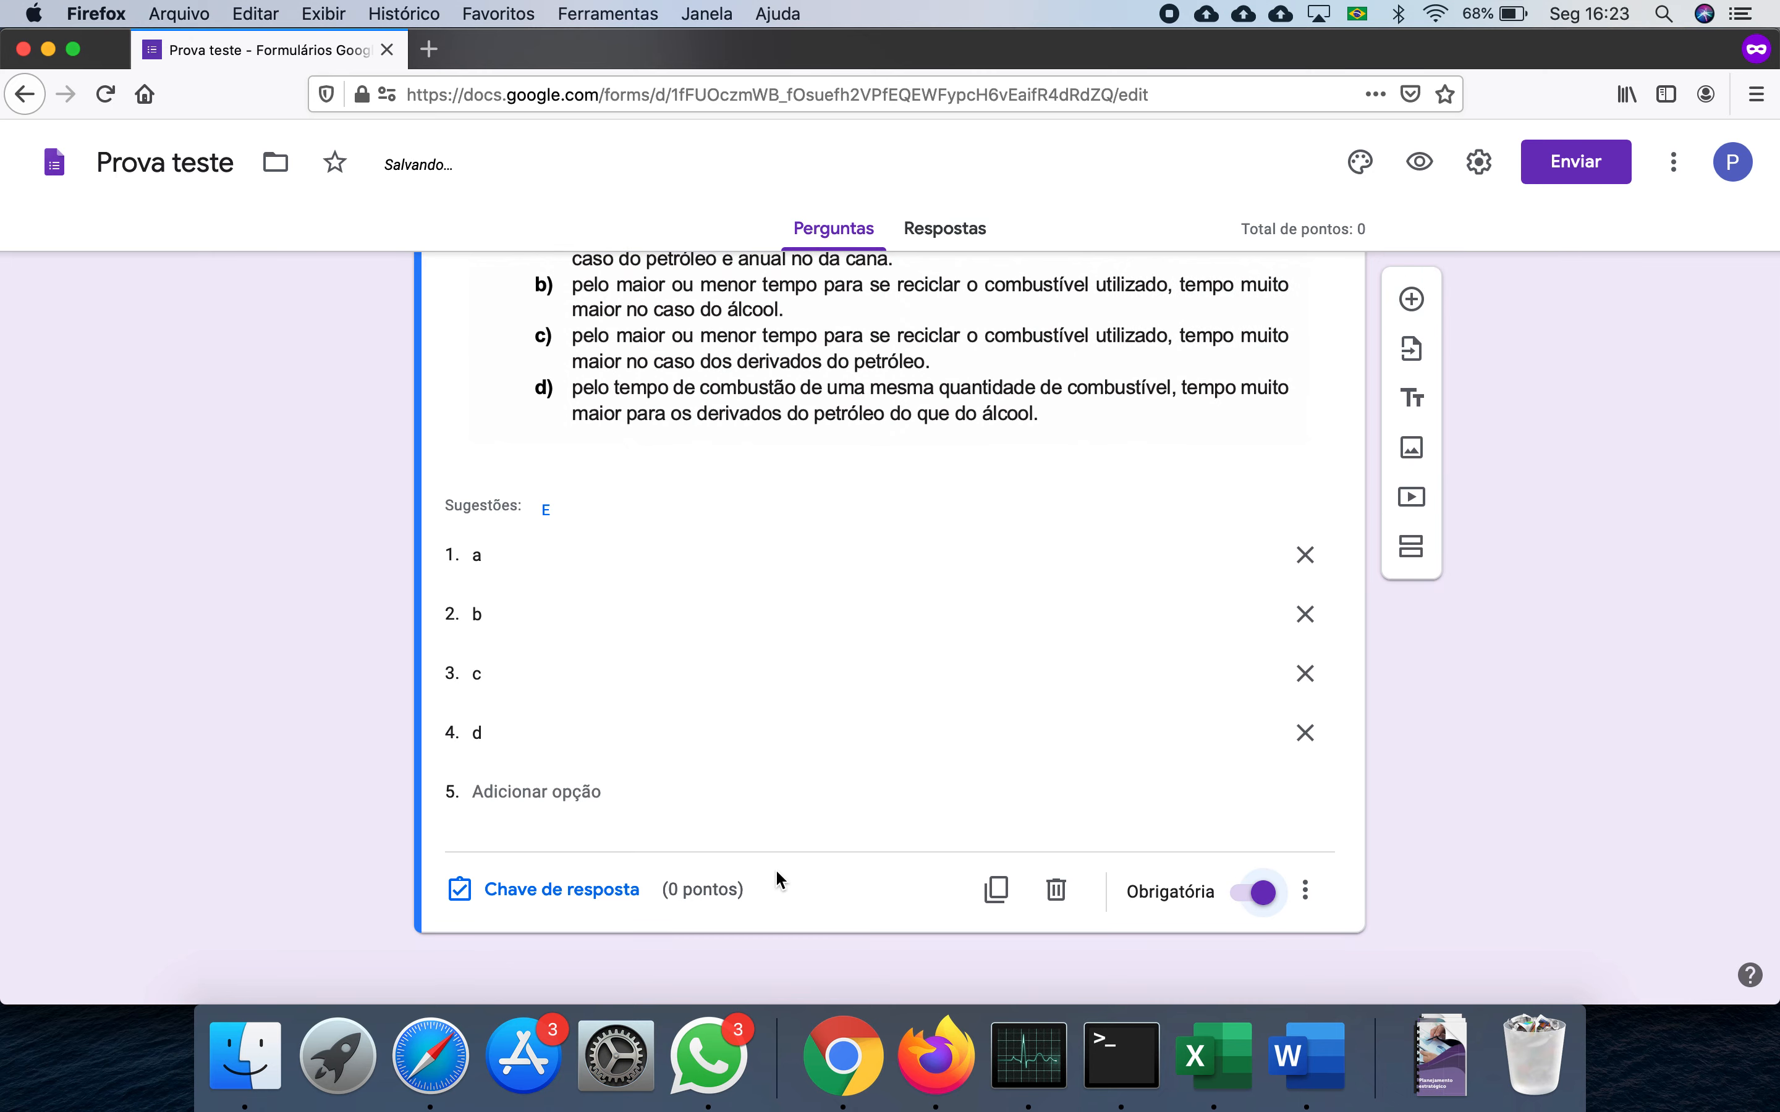
{"action": "left_click", "coordinate": [603, 894]}
- Give Questão 1 a value of 1 point and mark a as correct, per the Word gabarito
{"action": "left_click", "coordinate": [1262, 367]}
{"action": "scroll", "coordinate": [834, 548], "scroll_direction": "down", "scroll_amount": 3}
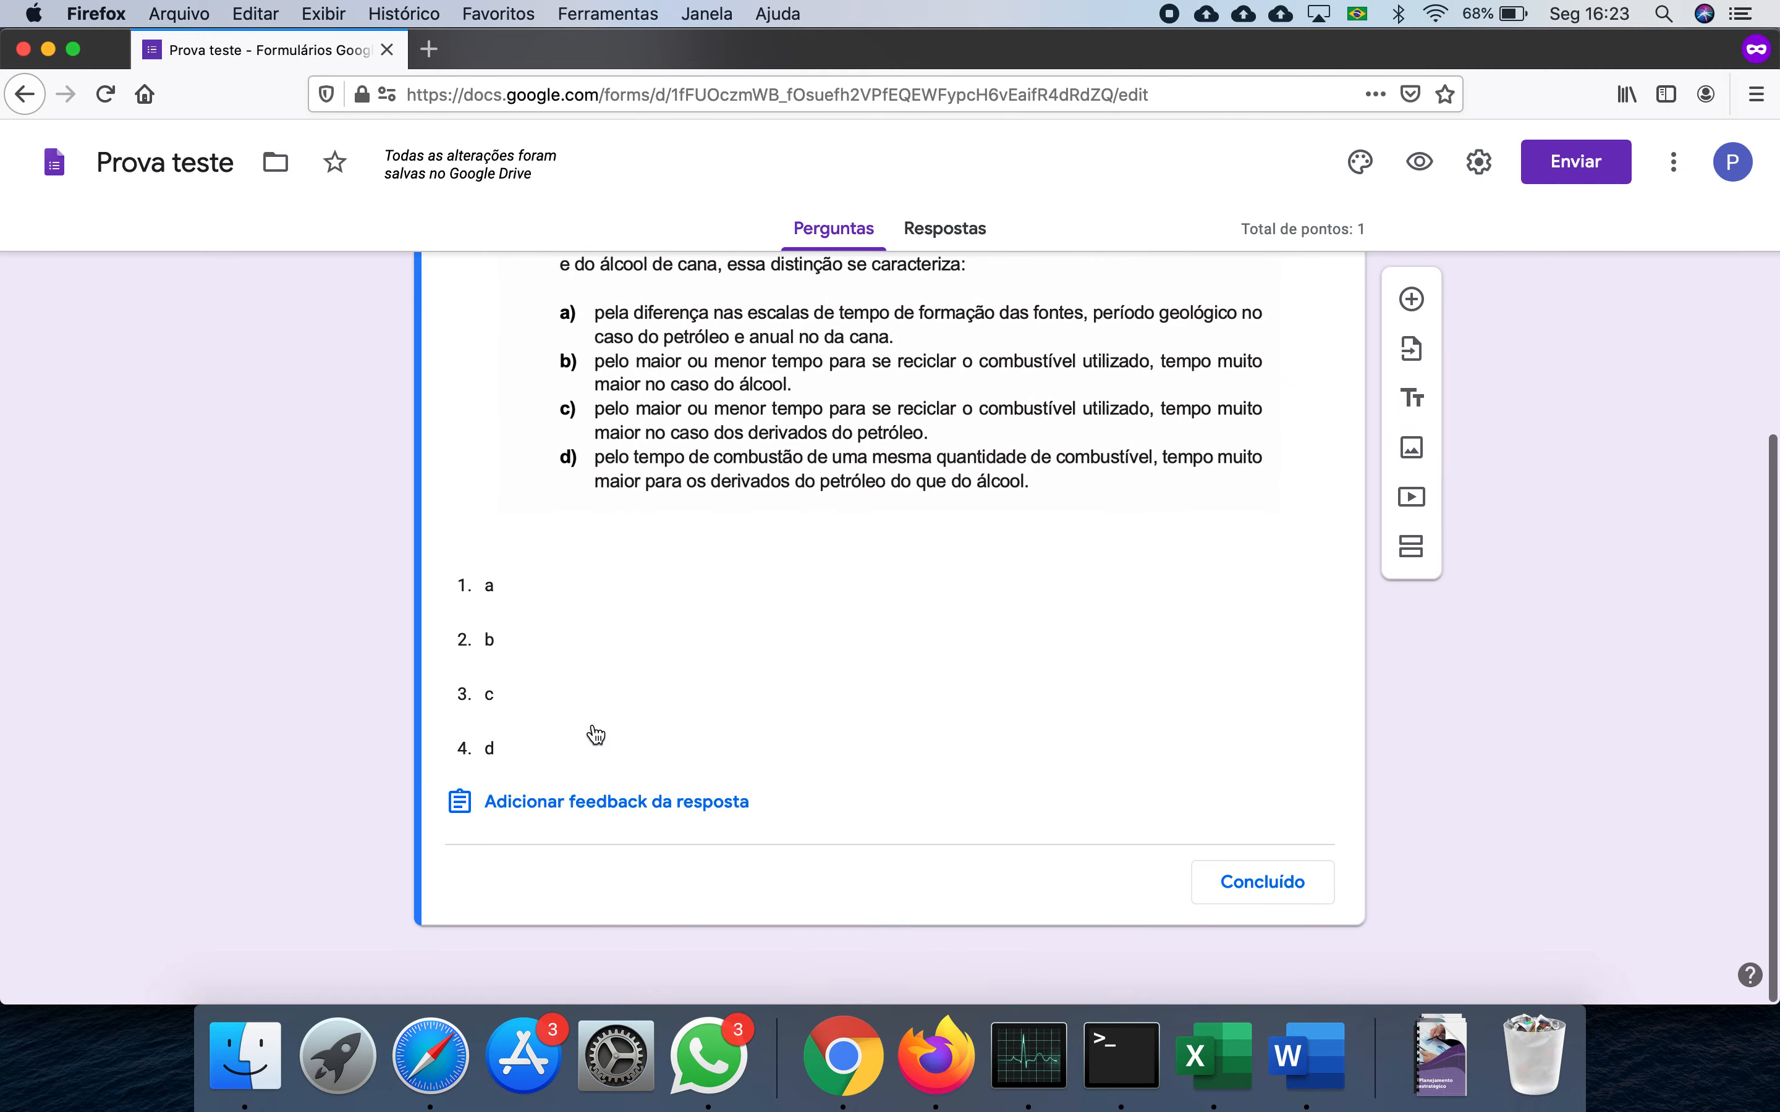
{"action": "left_click", "coordinate": [1307, 1052]}
{"action": "scroll", "coordinate": [911, 797], "scroll_direction": "down", "scroll_amount": 10}
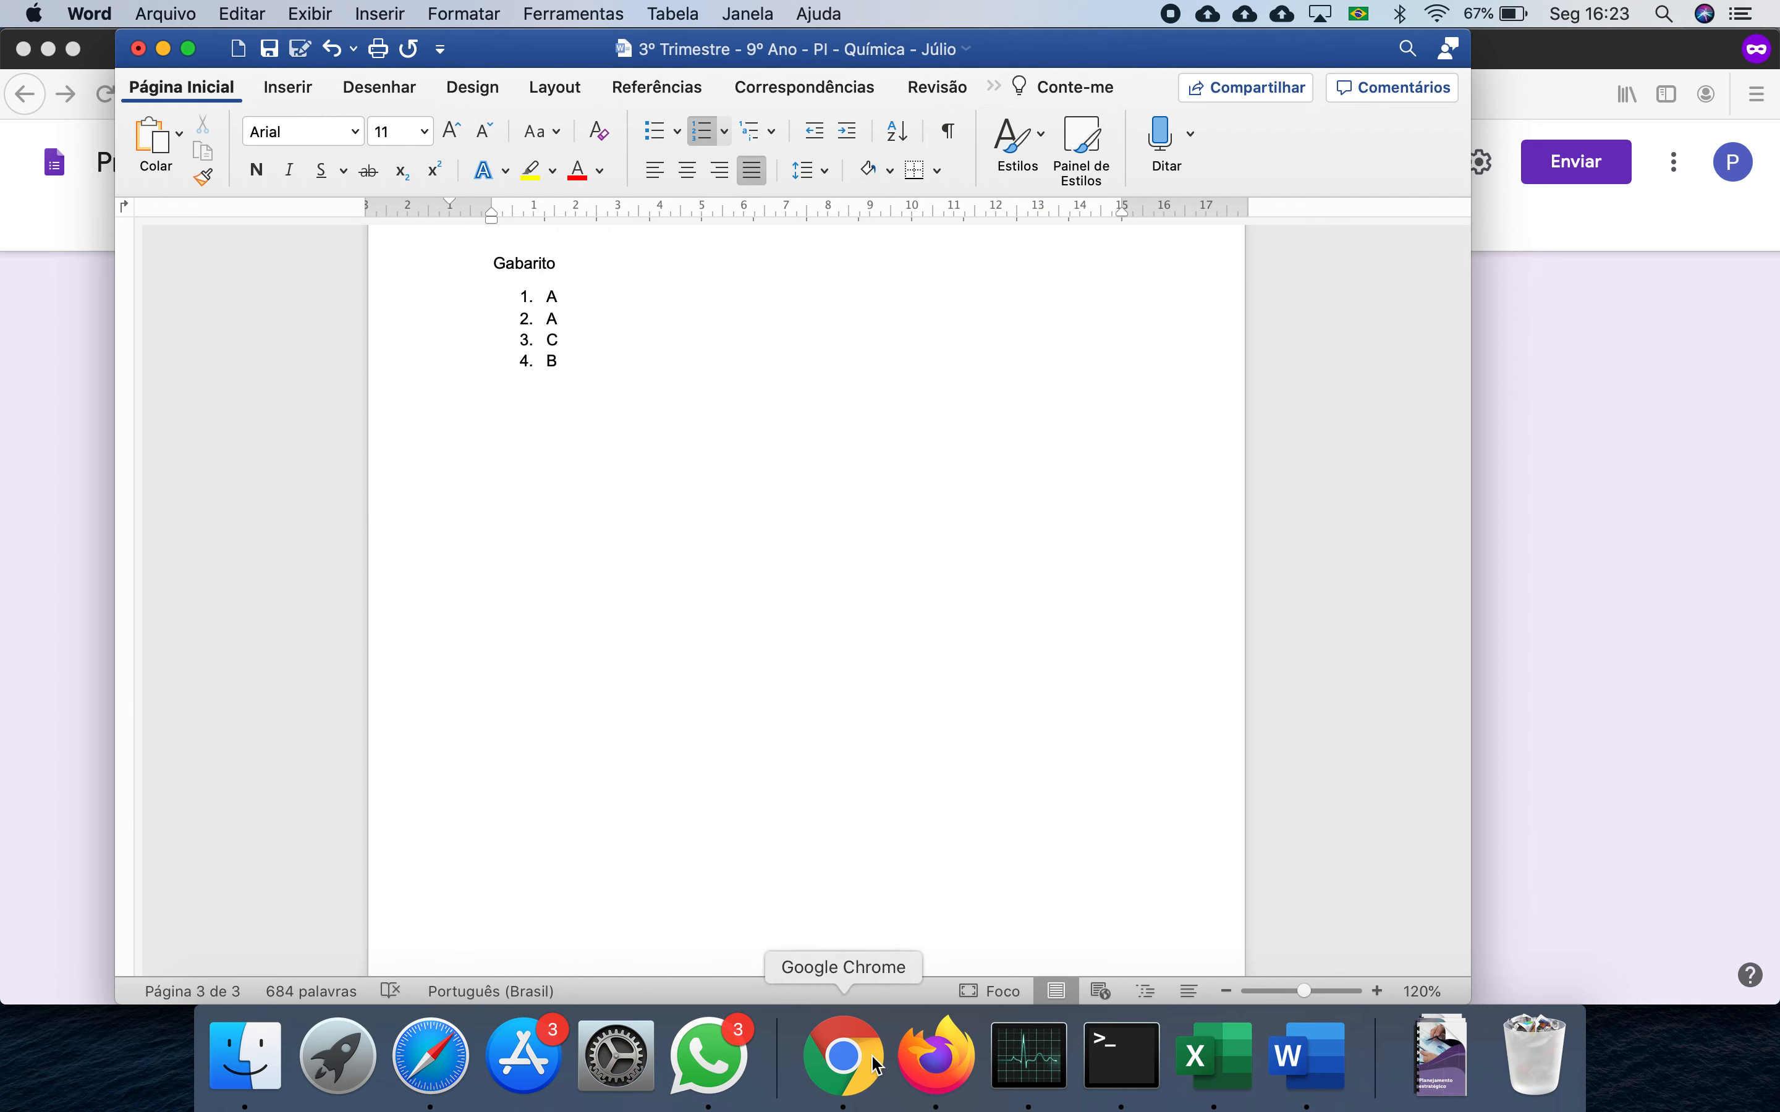
{"action": "left_click", "coordinate": [934, 1065]}
{"action": "left_click", "coordinate": [512, 586]}
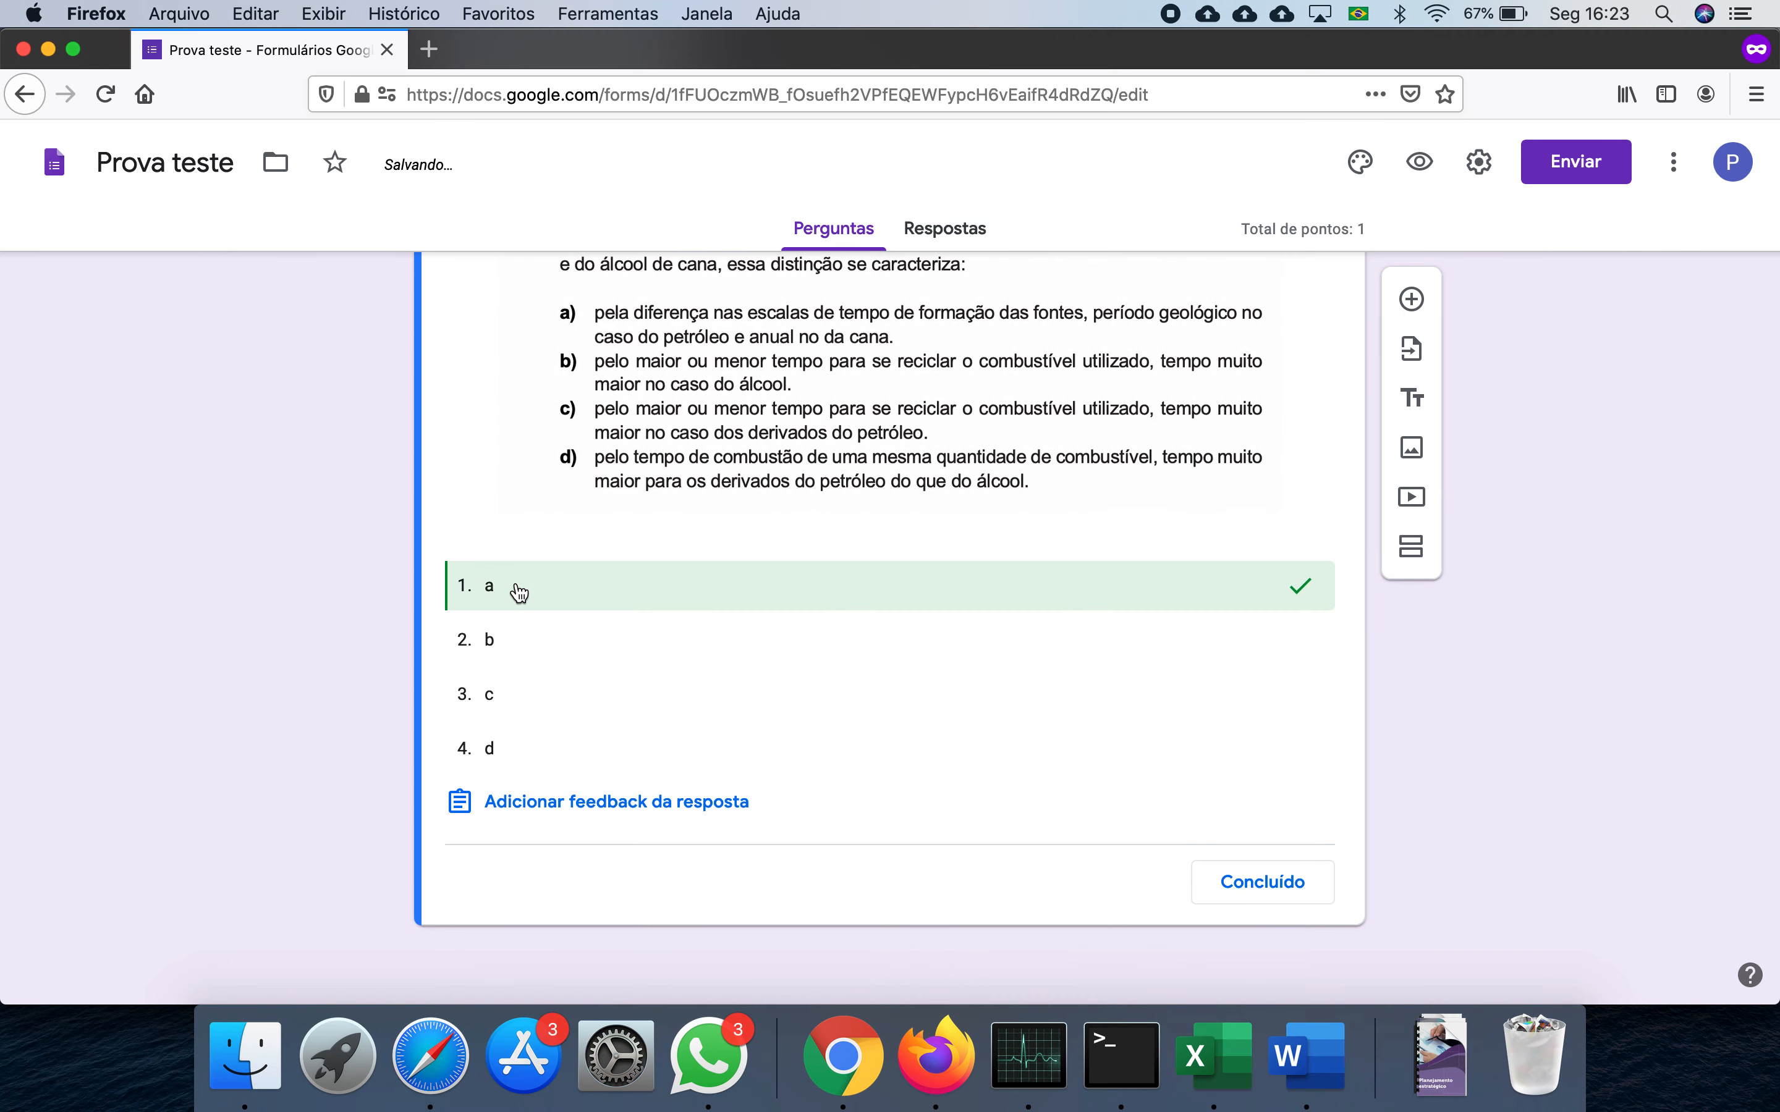
{"action": "left_click", "coordinate": [1262, 884]}
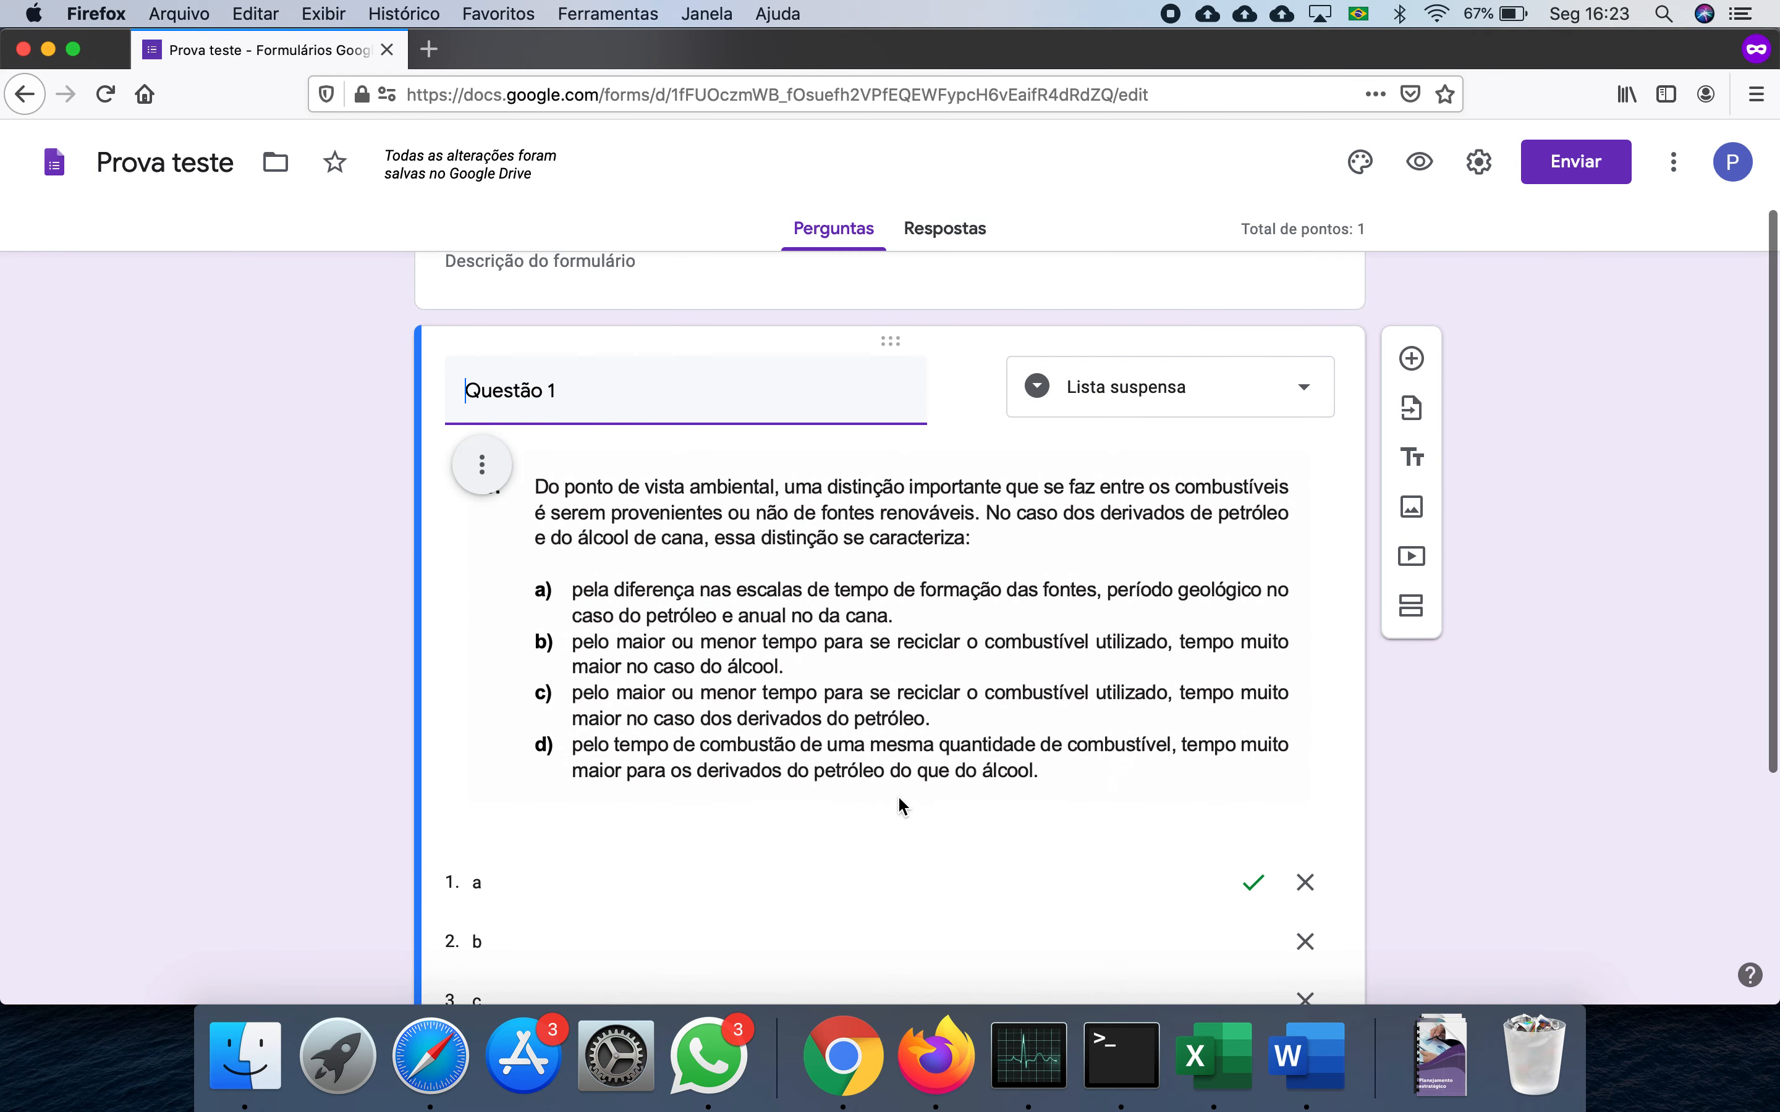
{"action": "scroll", "coordinate": [898, 799], "scroll_direction": "down", "scroll_amount": 4}
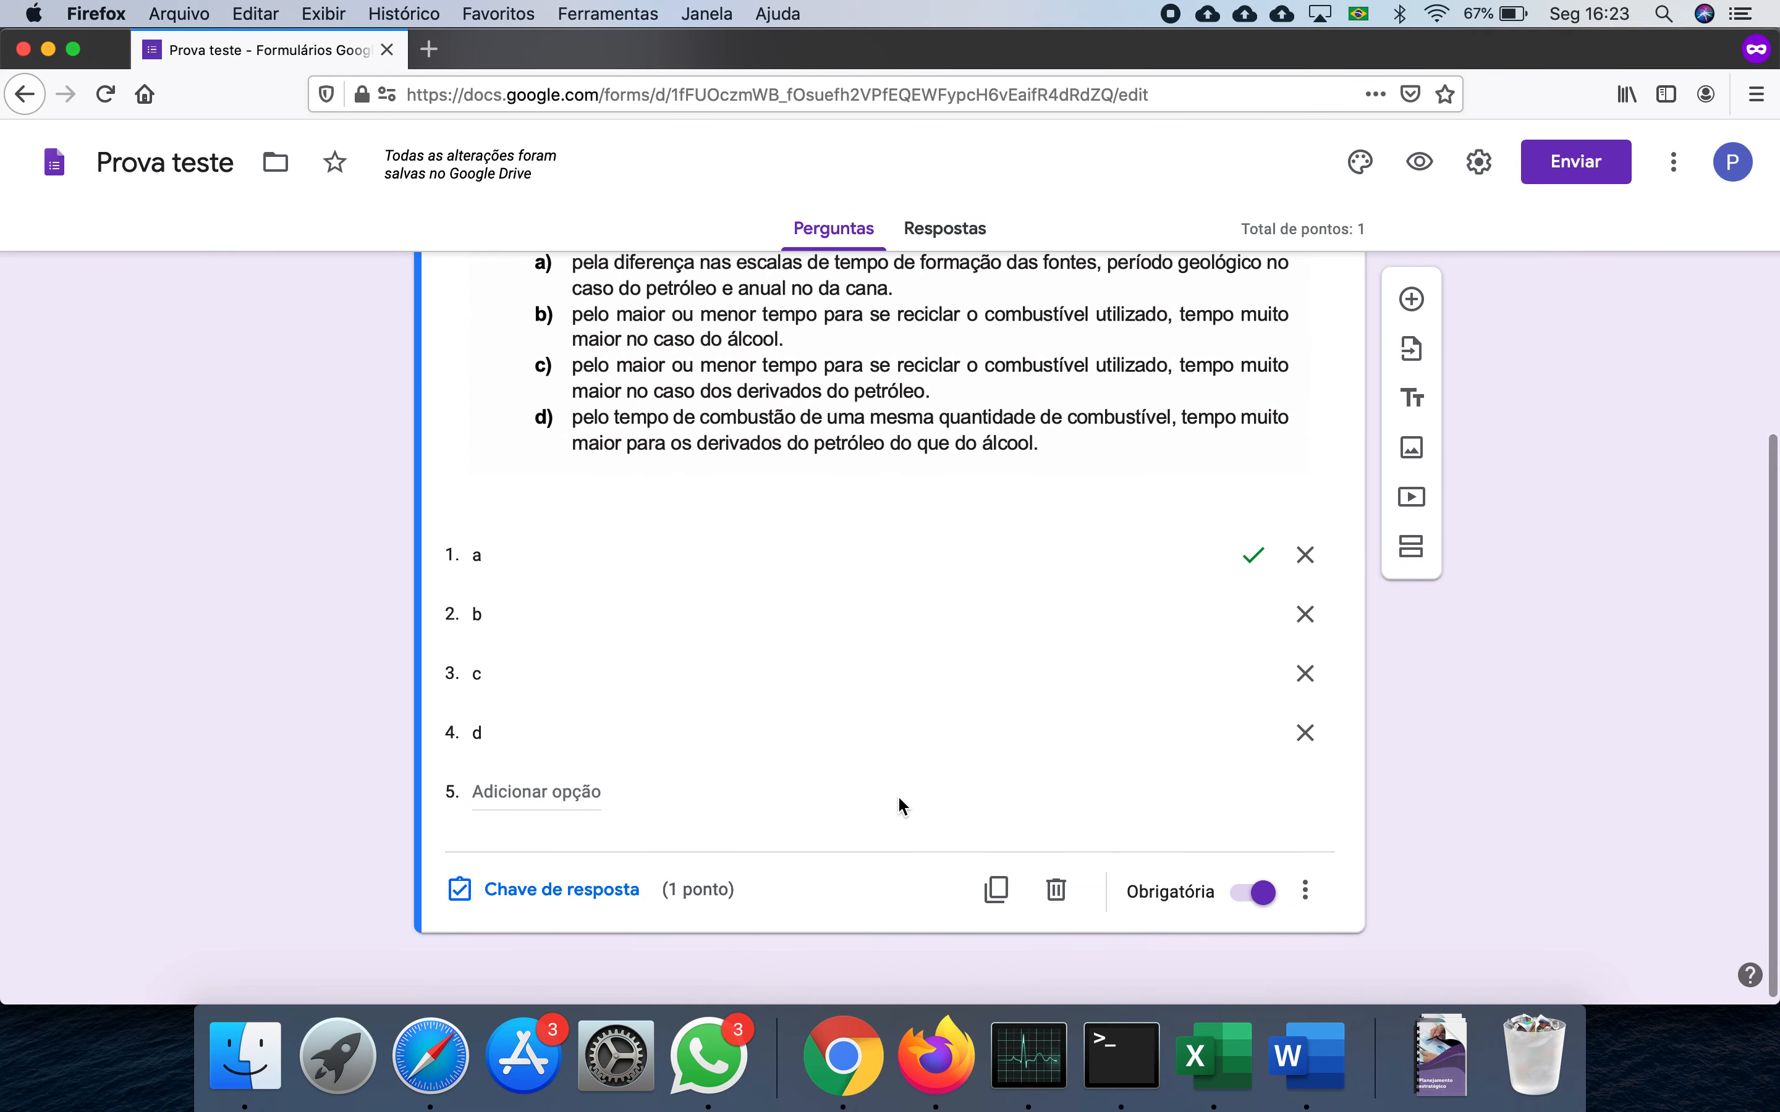
{"action": "scroll", "coordinate": [896, 795], "scroll_direction": "up", "scroll_amount": 1}
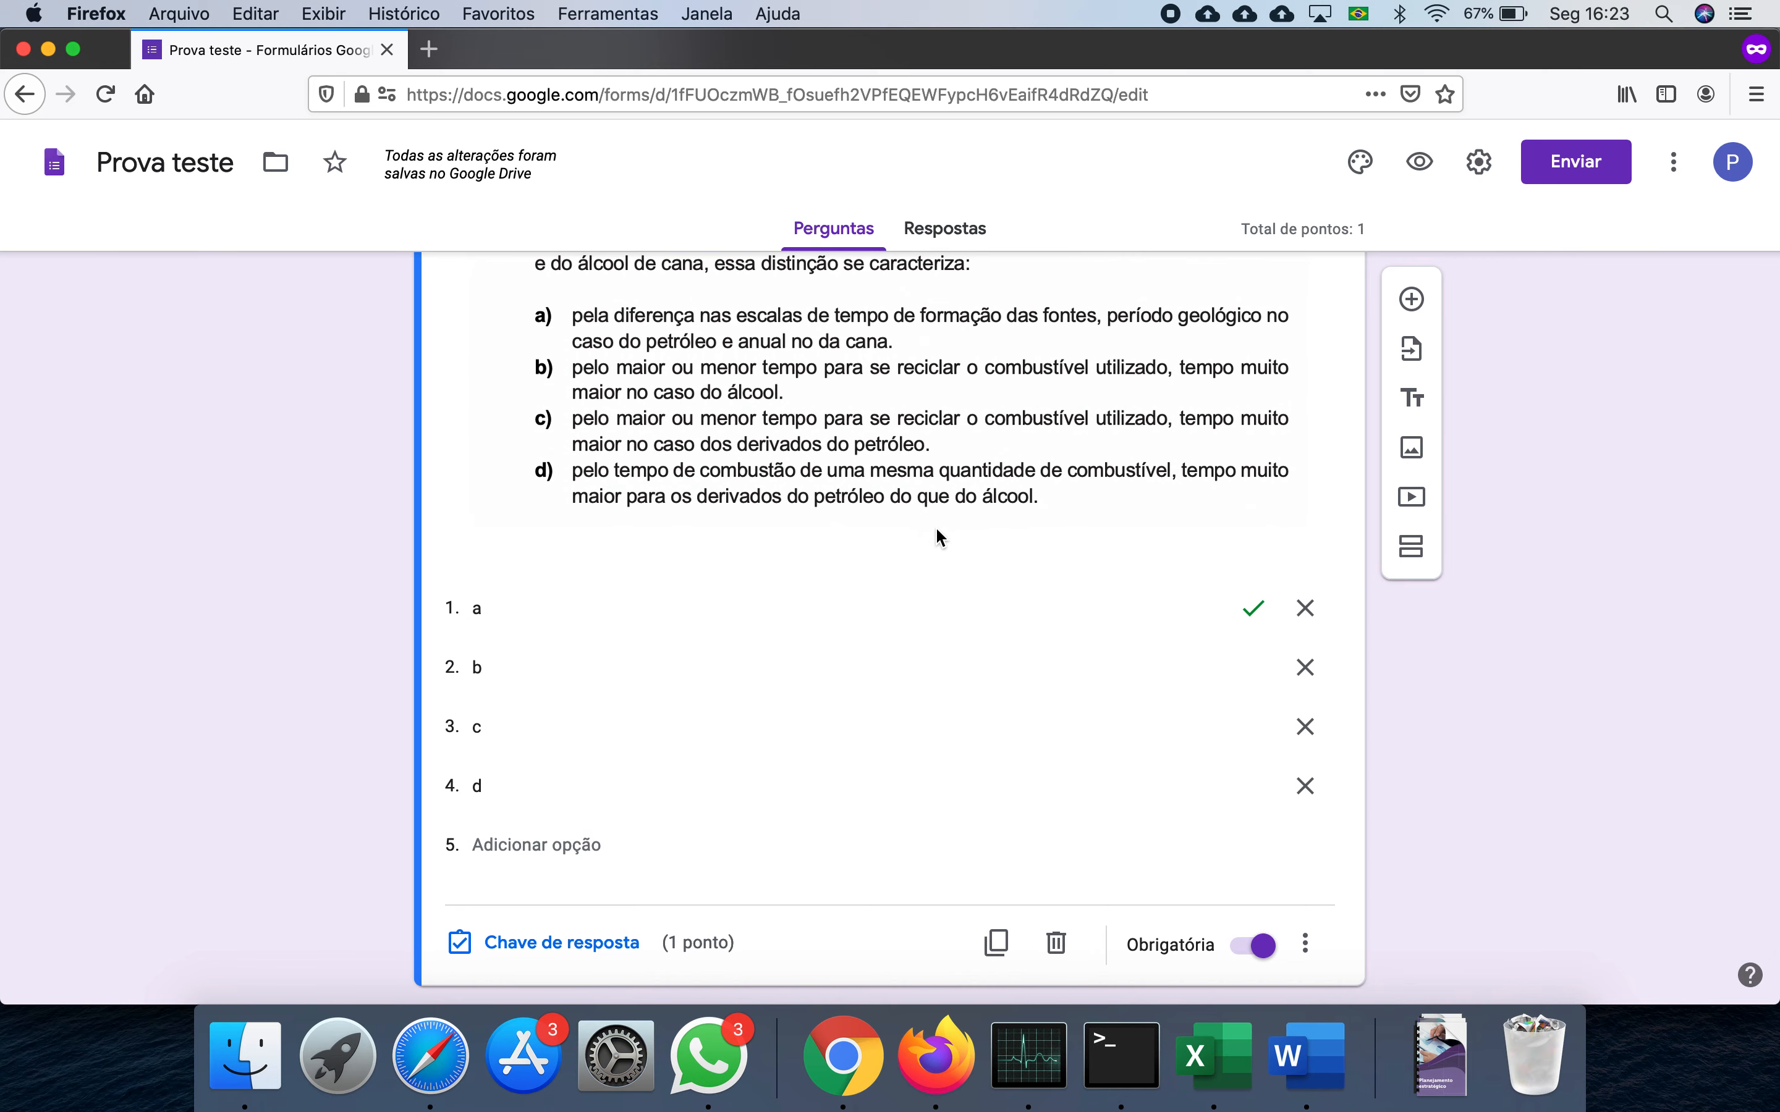
{"action": "scroll", "coordinate": [879, 646], "scroll_direction": "up", "scroll_amount": 4}
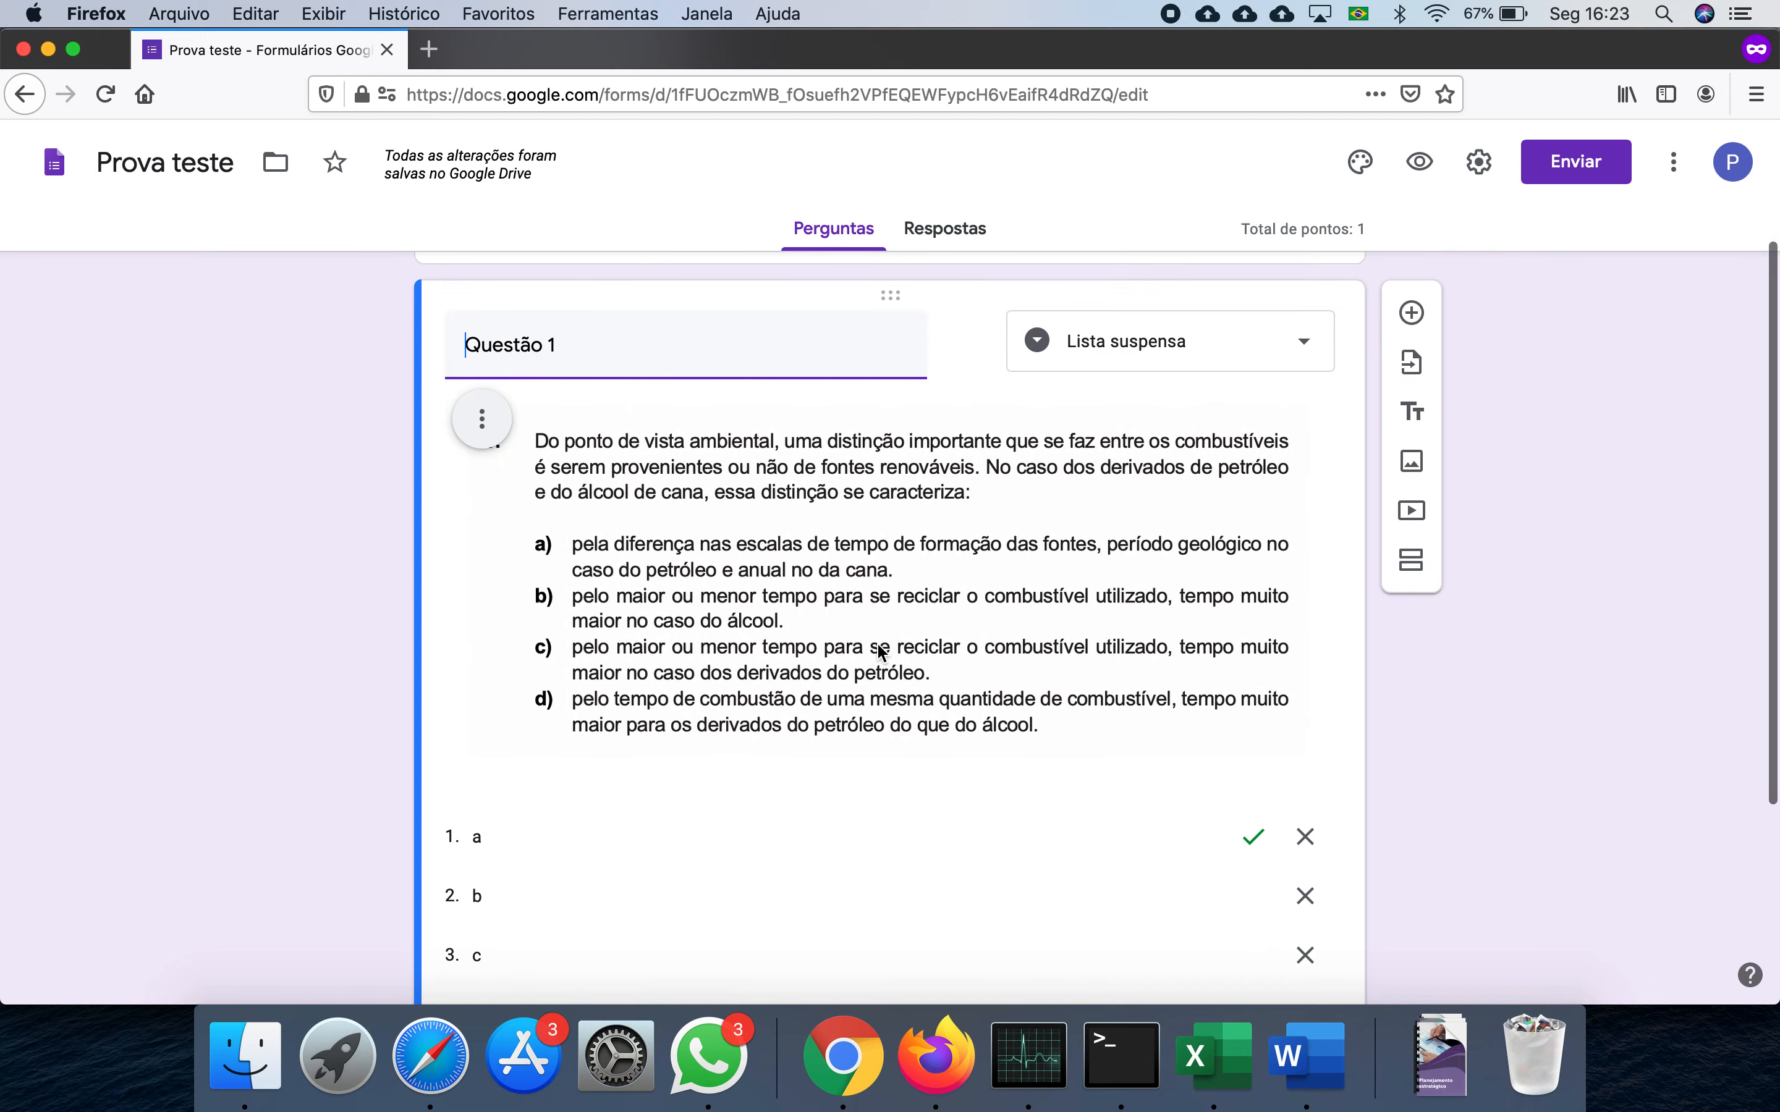
{"action": "scroll", "coordinate": [880, 651], "scroll_direction": "down", "scroll_amount": 5}
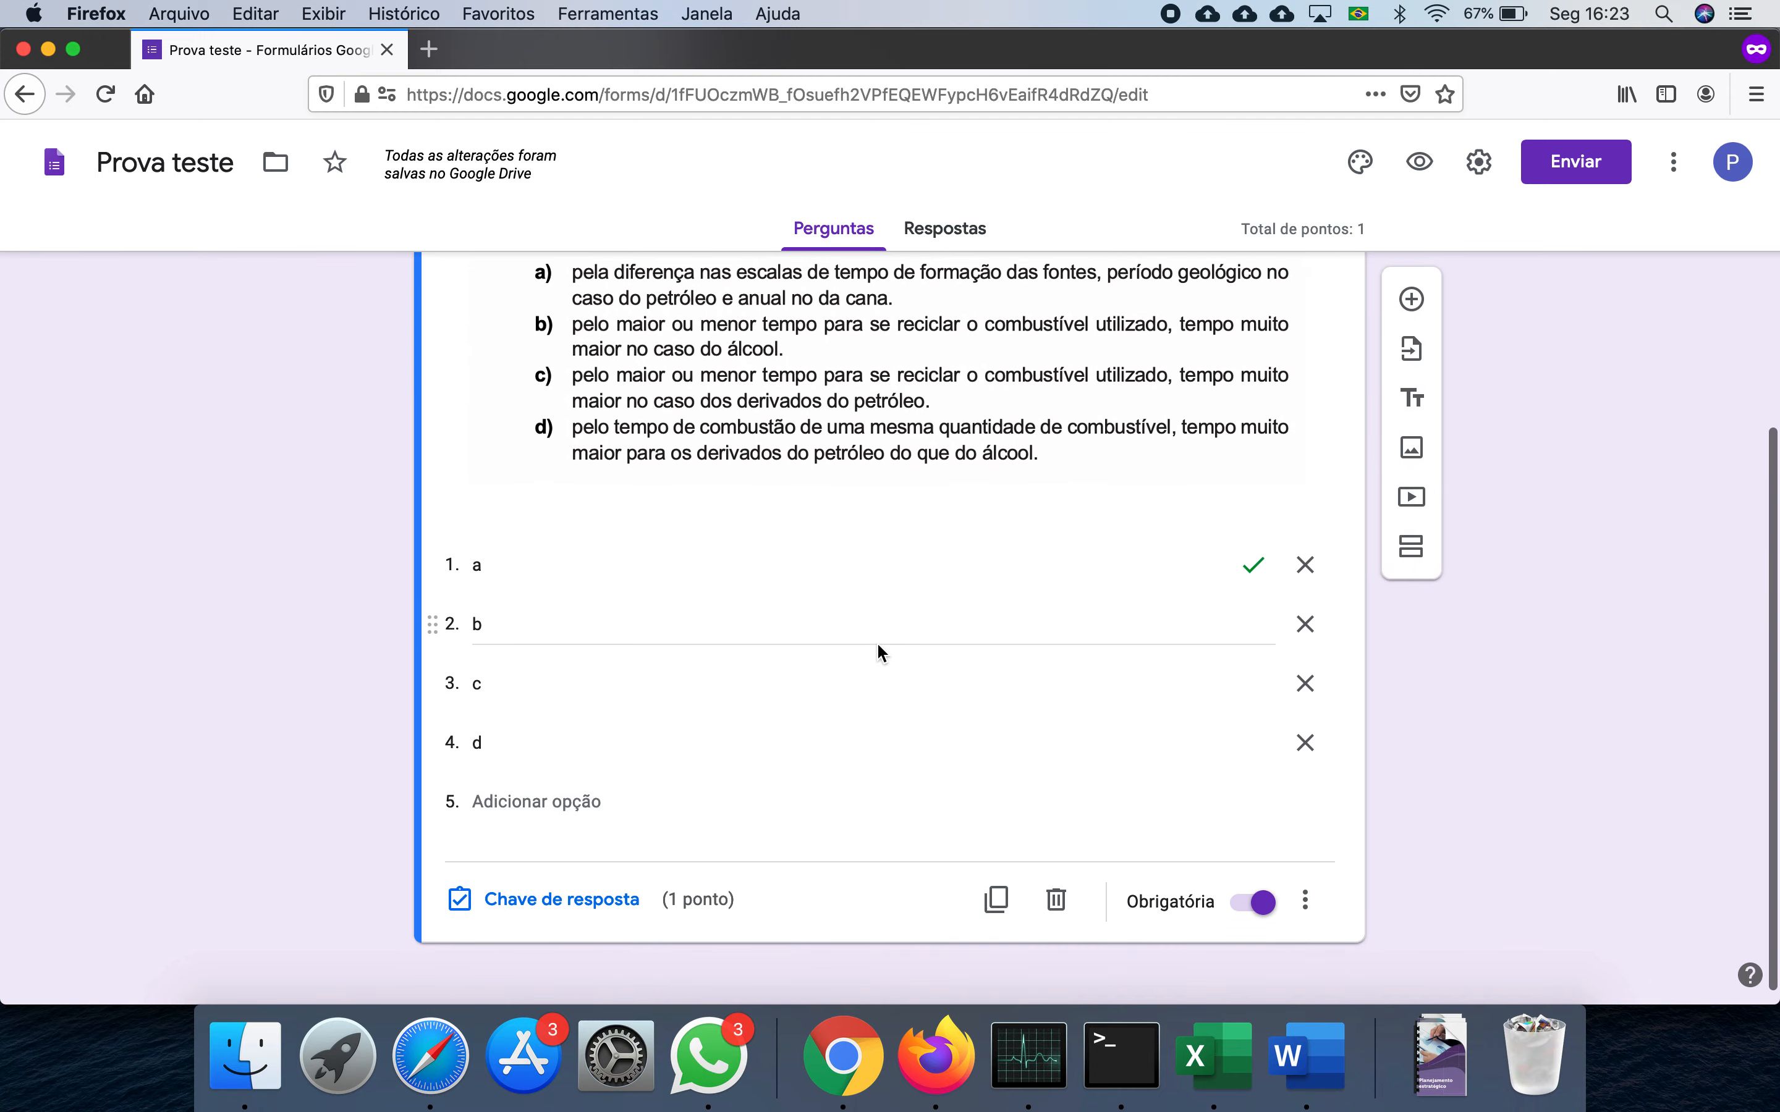
{"action": "scroll", "coordinate": [1030, 649], "scroll_direction": "up", "scroll_amount": 6}
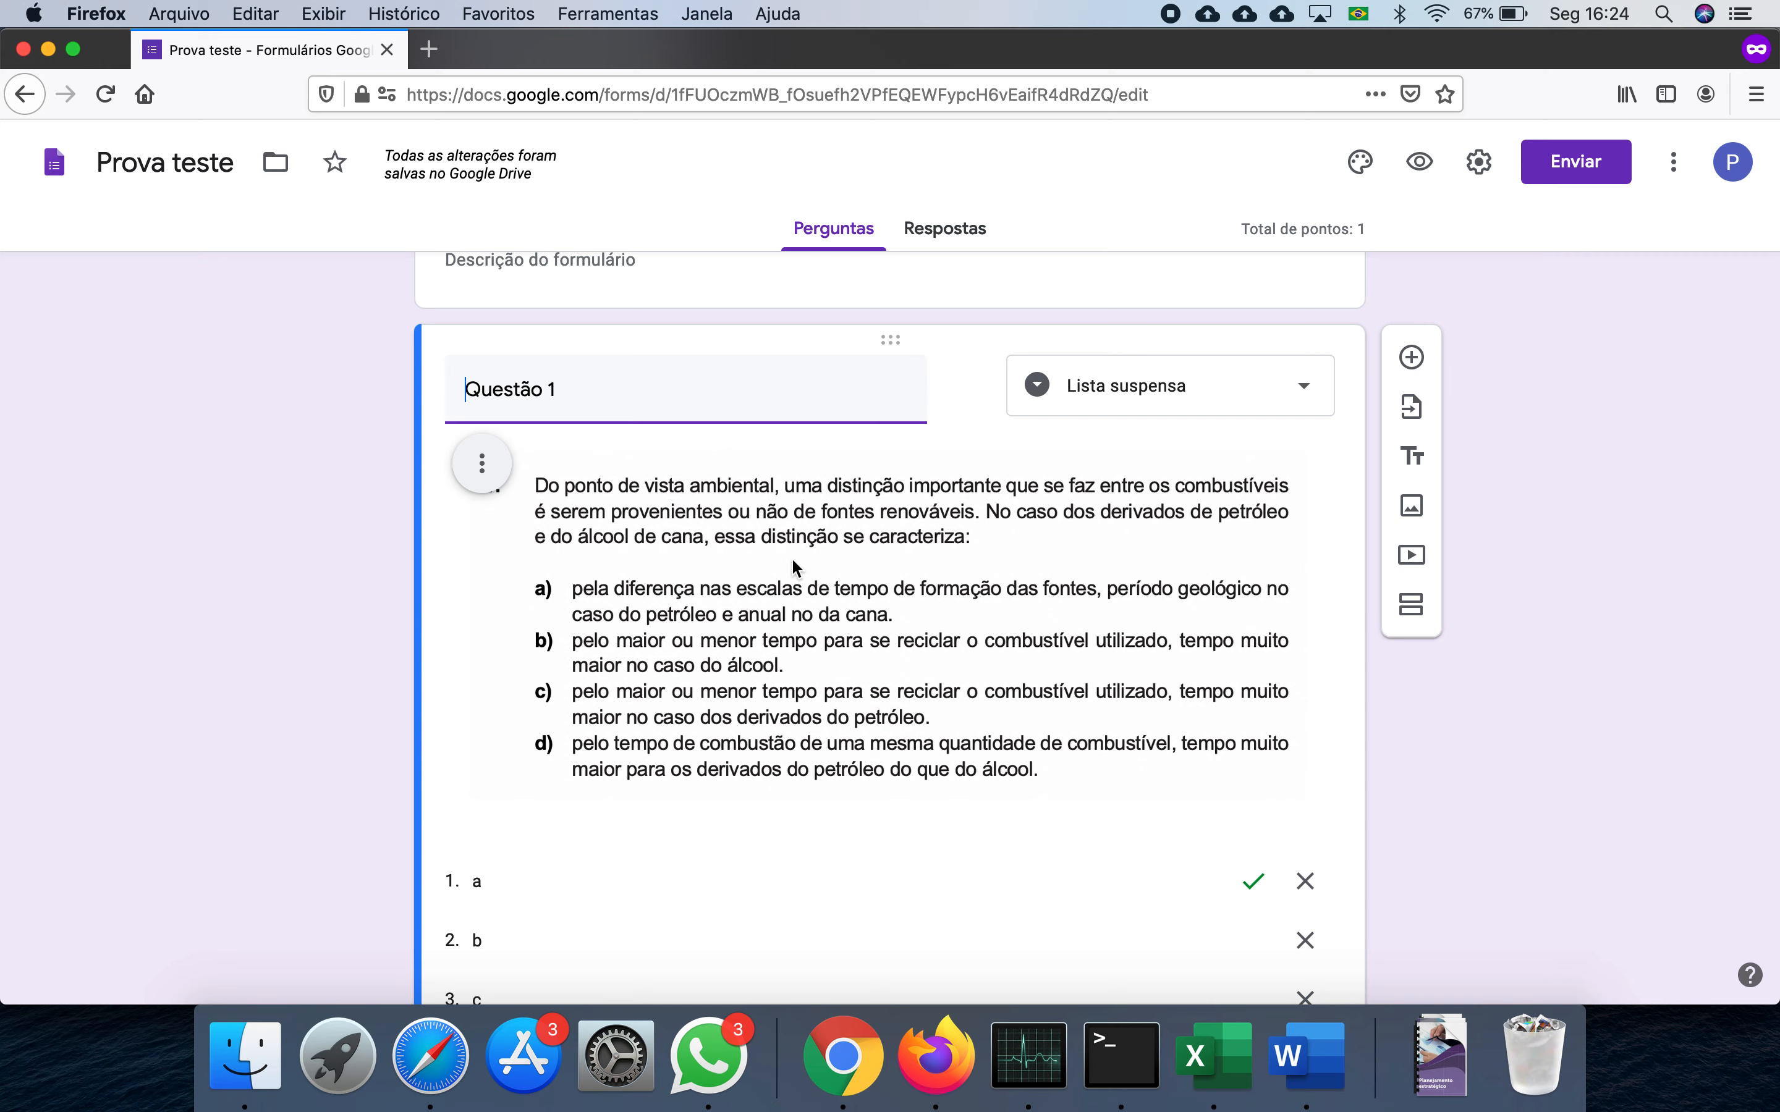
- Preview 'Prova Teste', pick answer a in Questão 1's dropdown, then go back to the editor
{"action": "left_click", "coordinate": [1423, 177]}
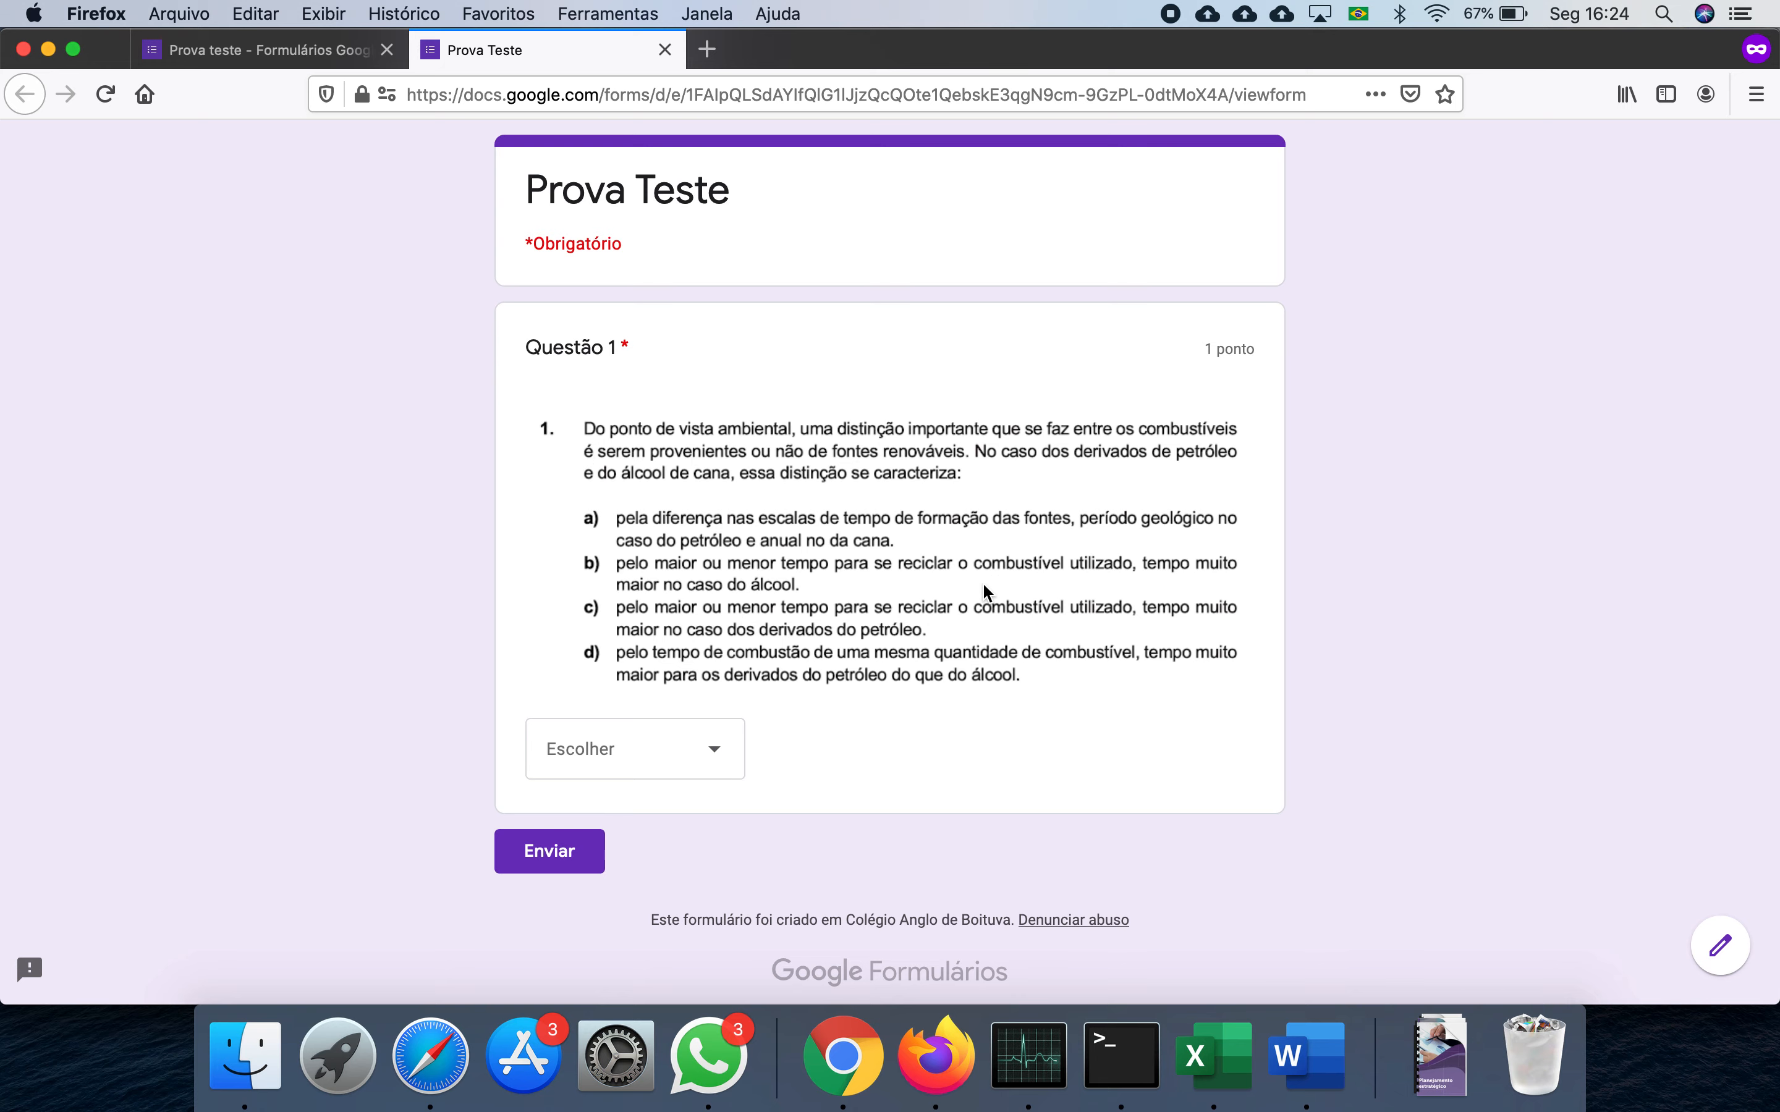
{"action": "left_click", "coordinate": [719, 749]}
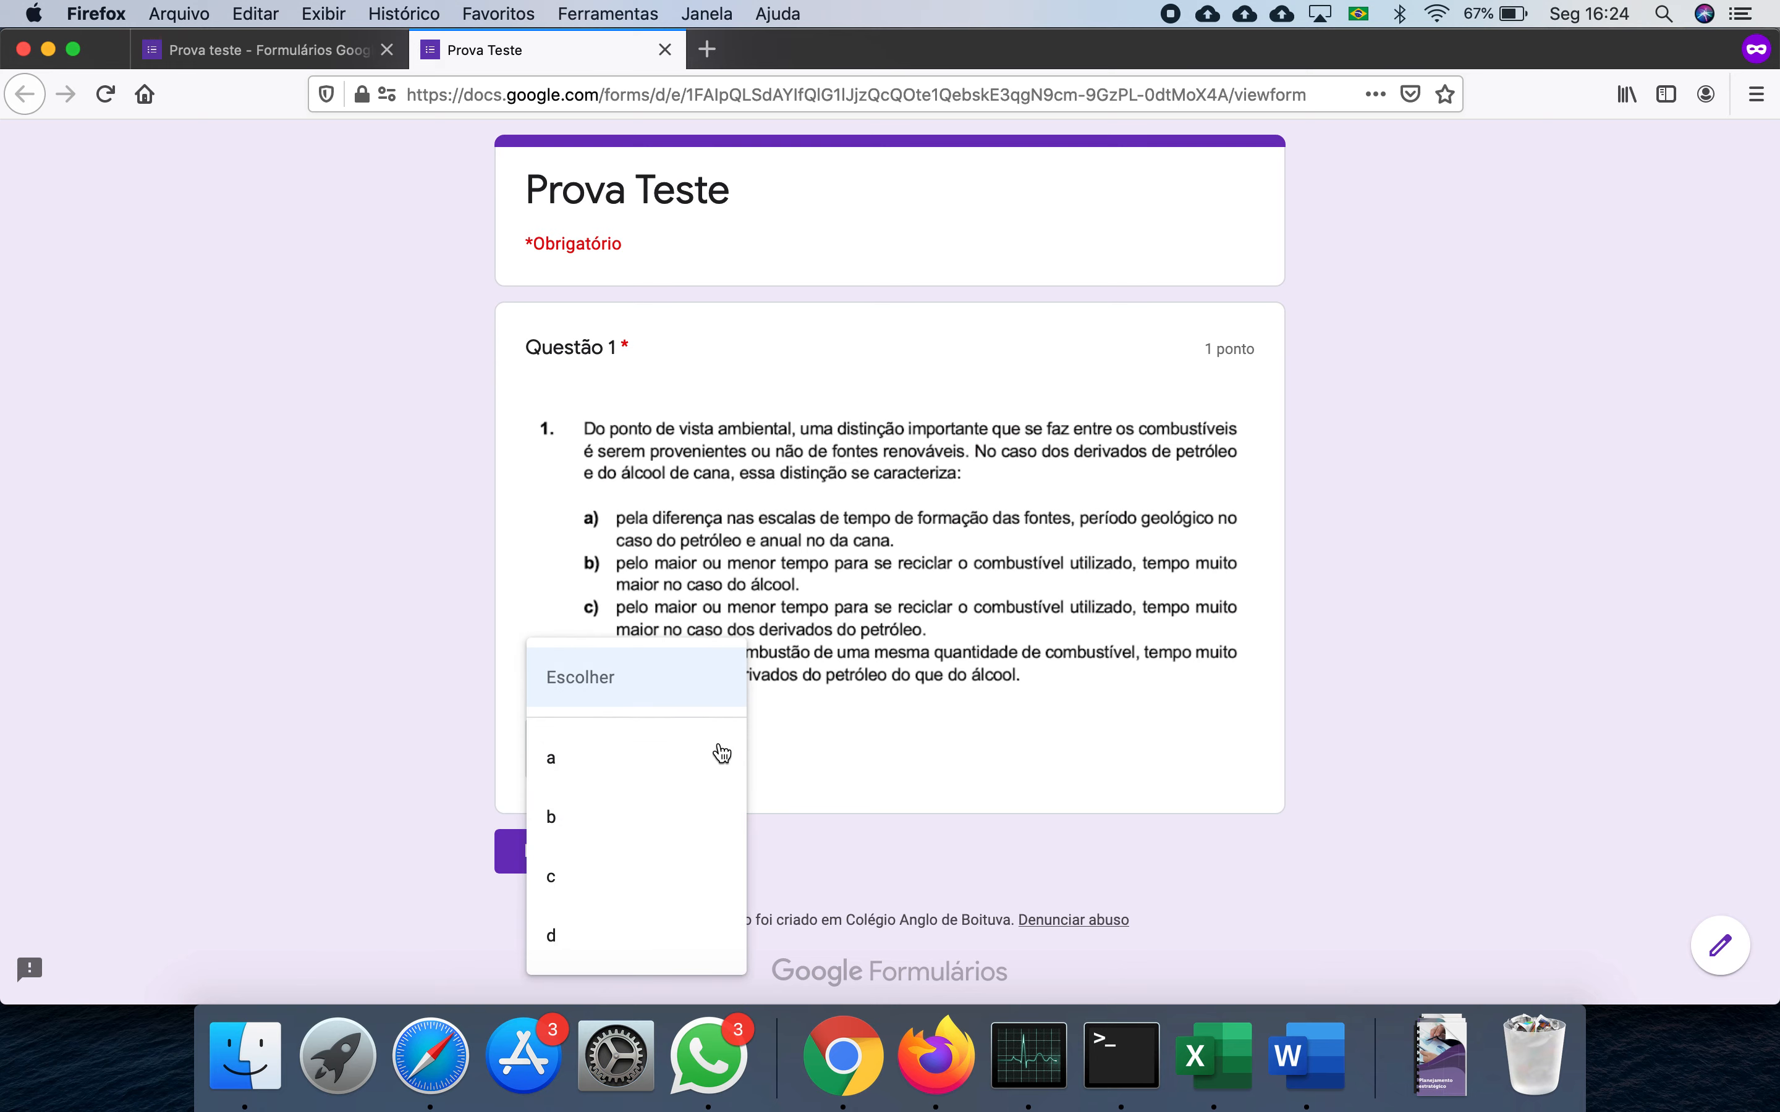
{"action": "left_click", "coordinate": [586, 758]}
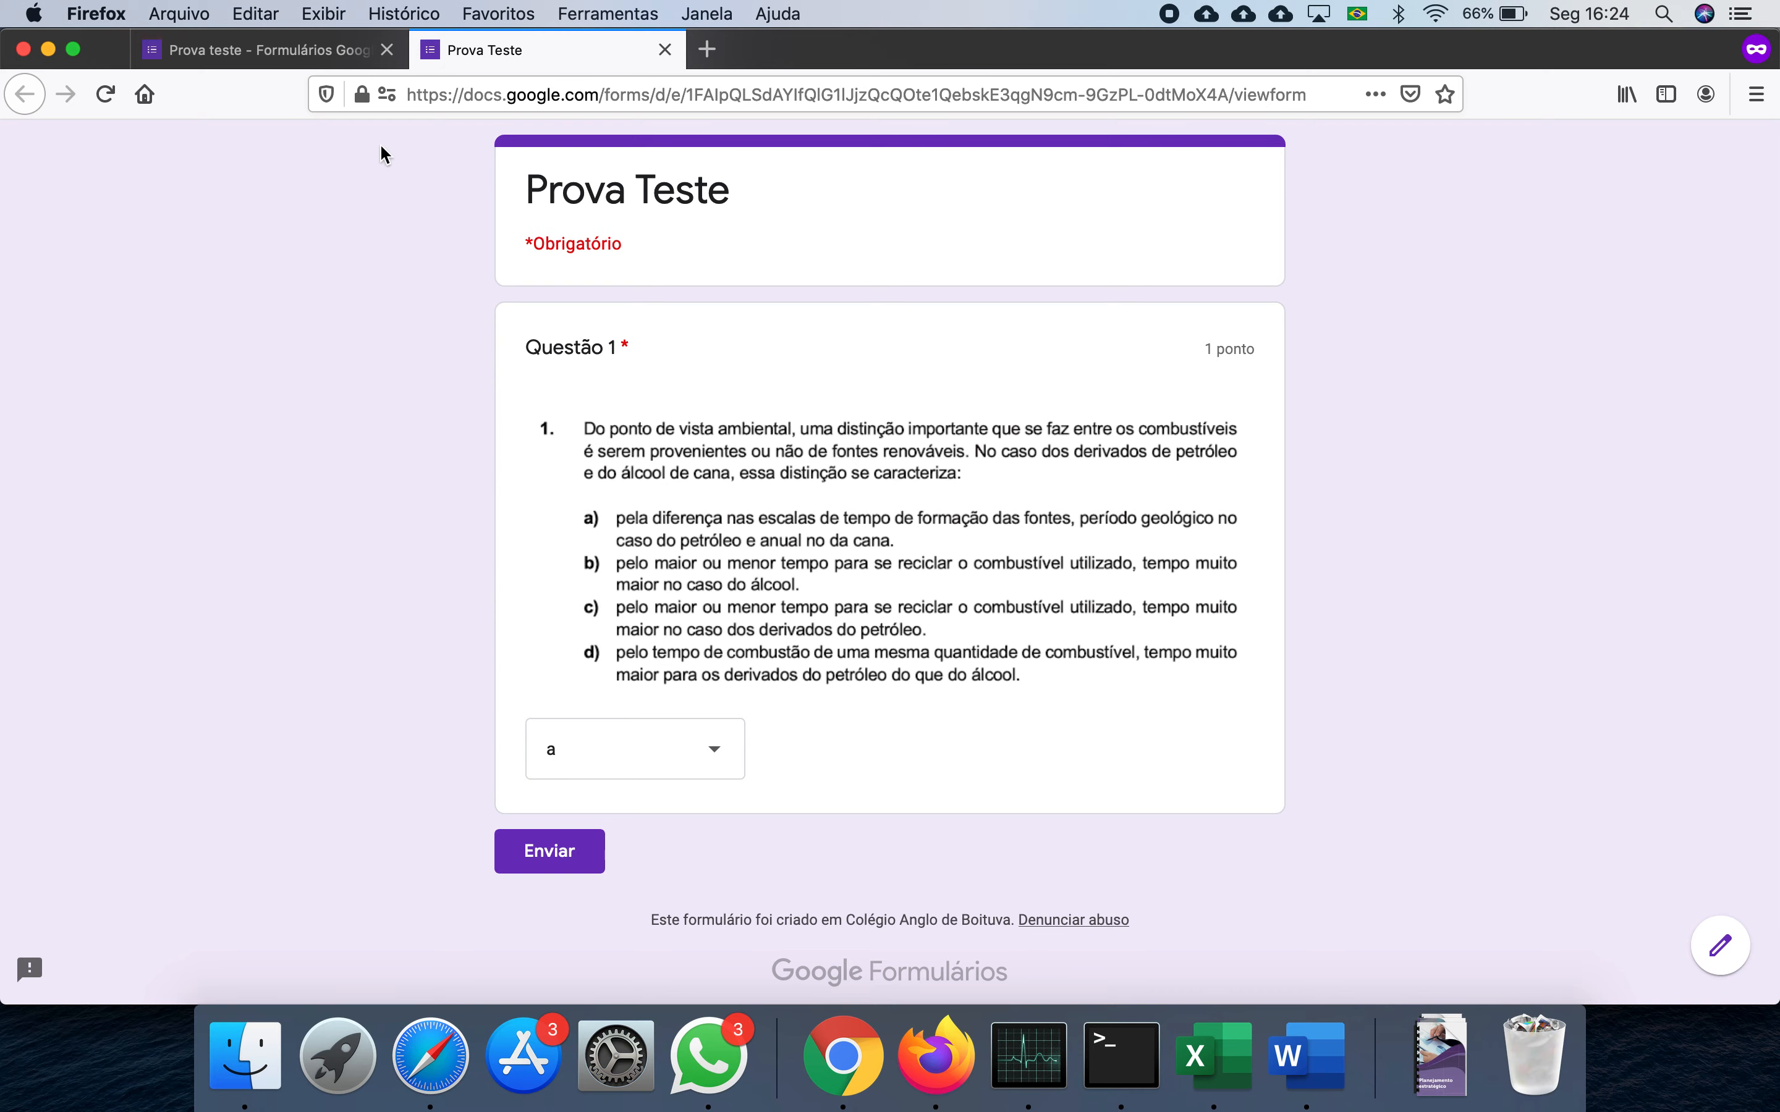
{"action": "left_click", "coordinate": [309, 51]}
{"action": "scroll", "coordinate": [740, 457], "scroll_direction": "down", "scroll_amount": 5}
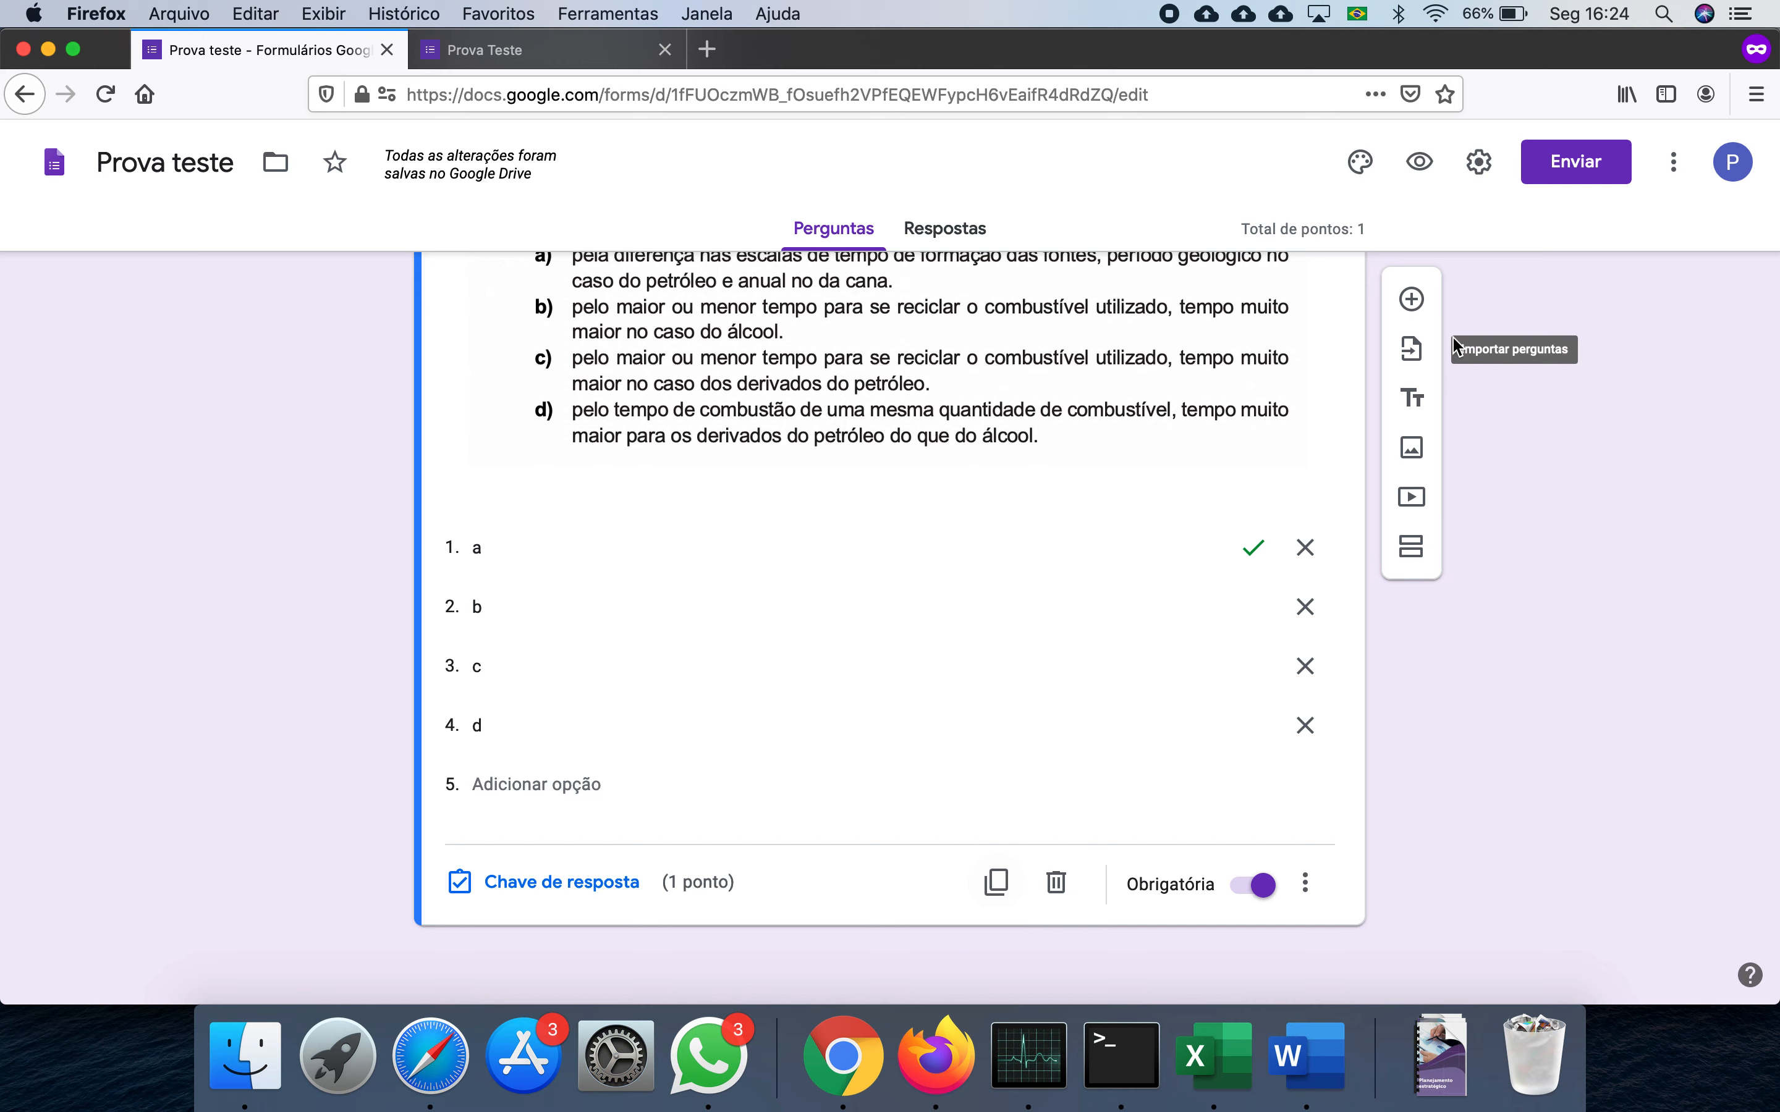
- Duplicate Questão 1 and change the copy's title to 'Questão 2'
{"action": "left_click", "coordinate": [1000, 883]}
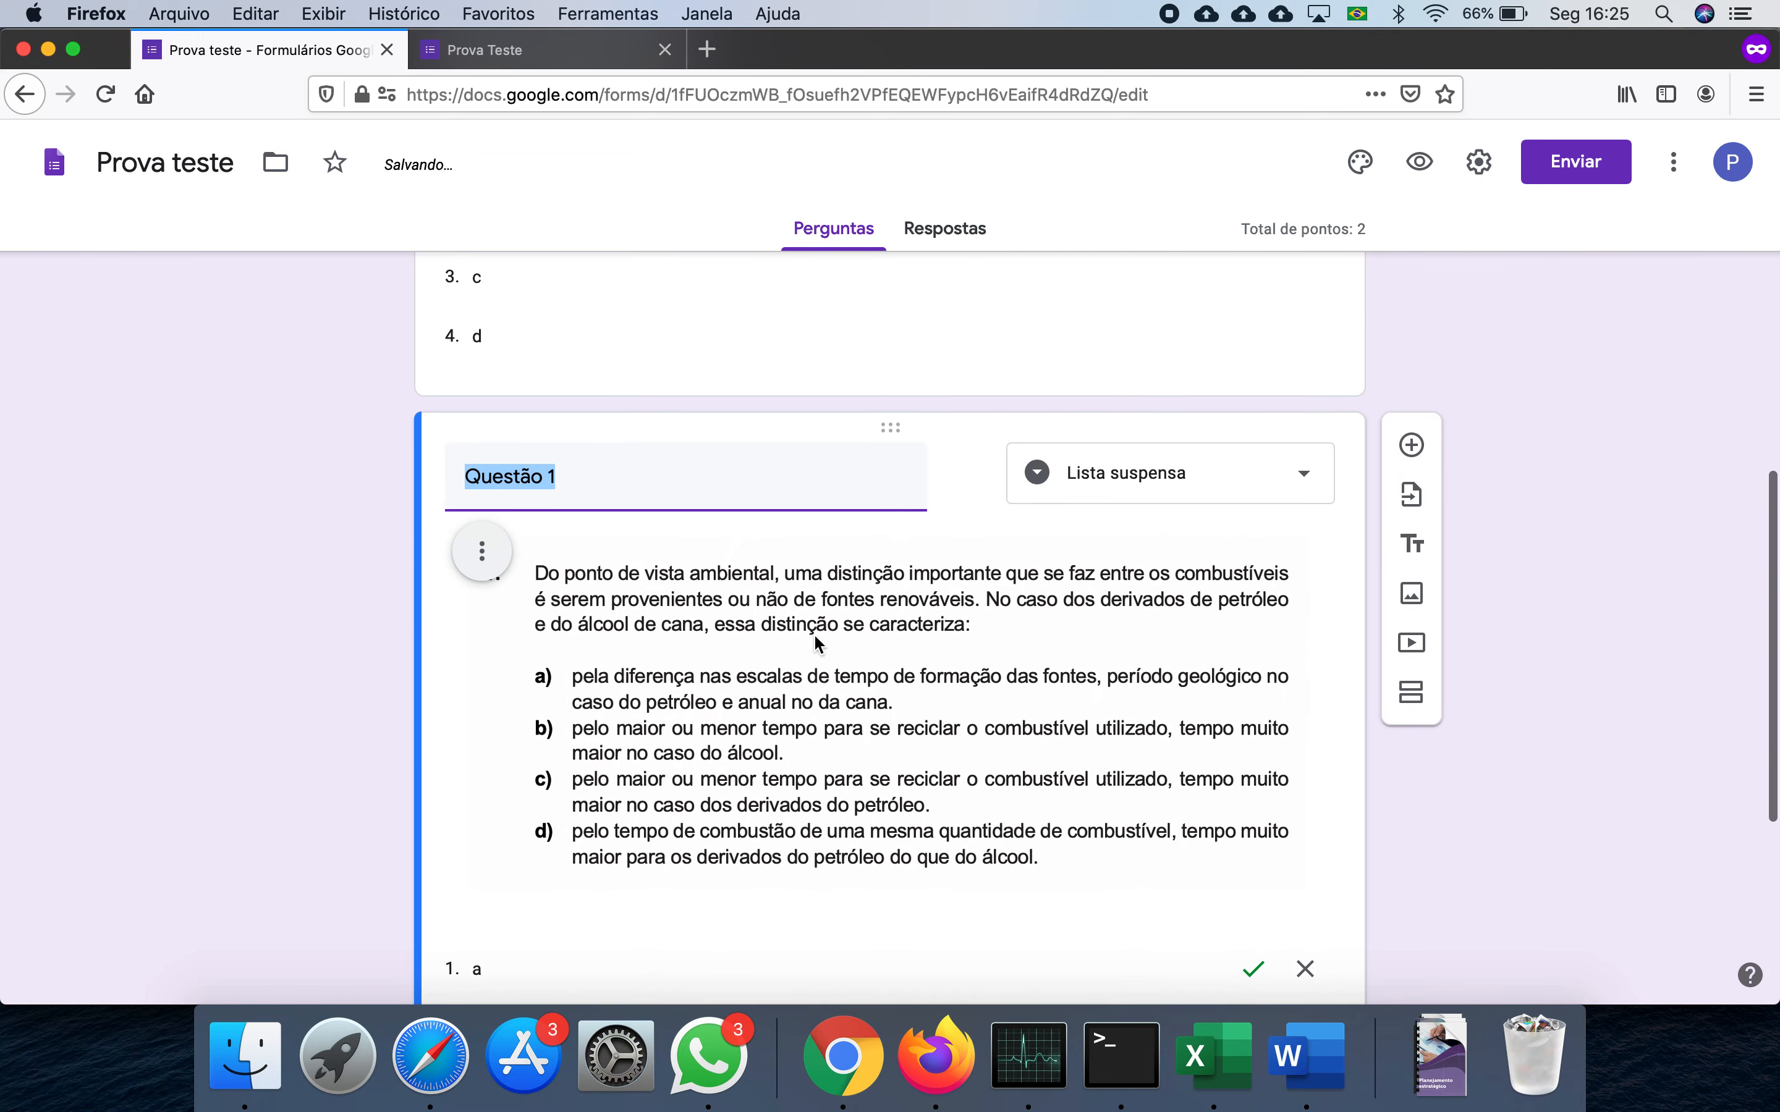
{"action": "left_click", "coordinate": [657, 473]}
{"action": "key", "text": "BackSpace"}
{"action": "type", "text": "2"}
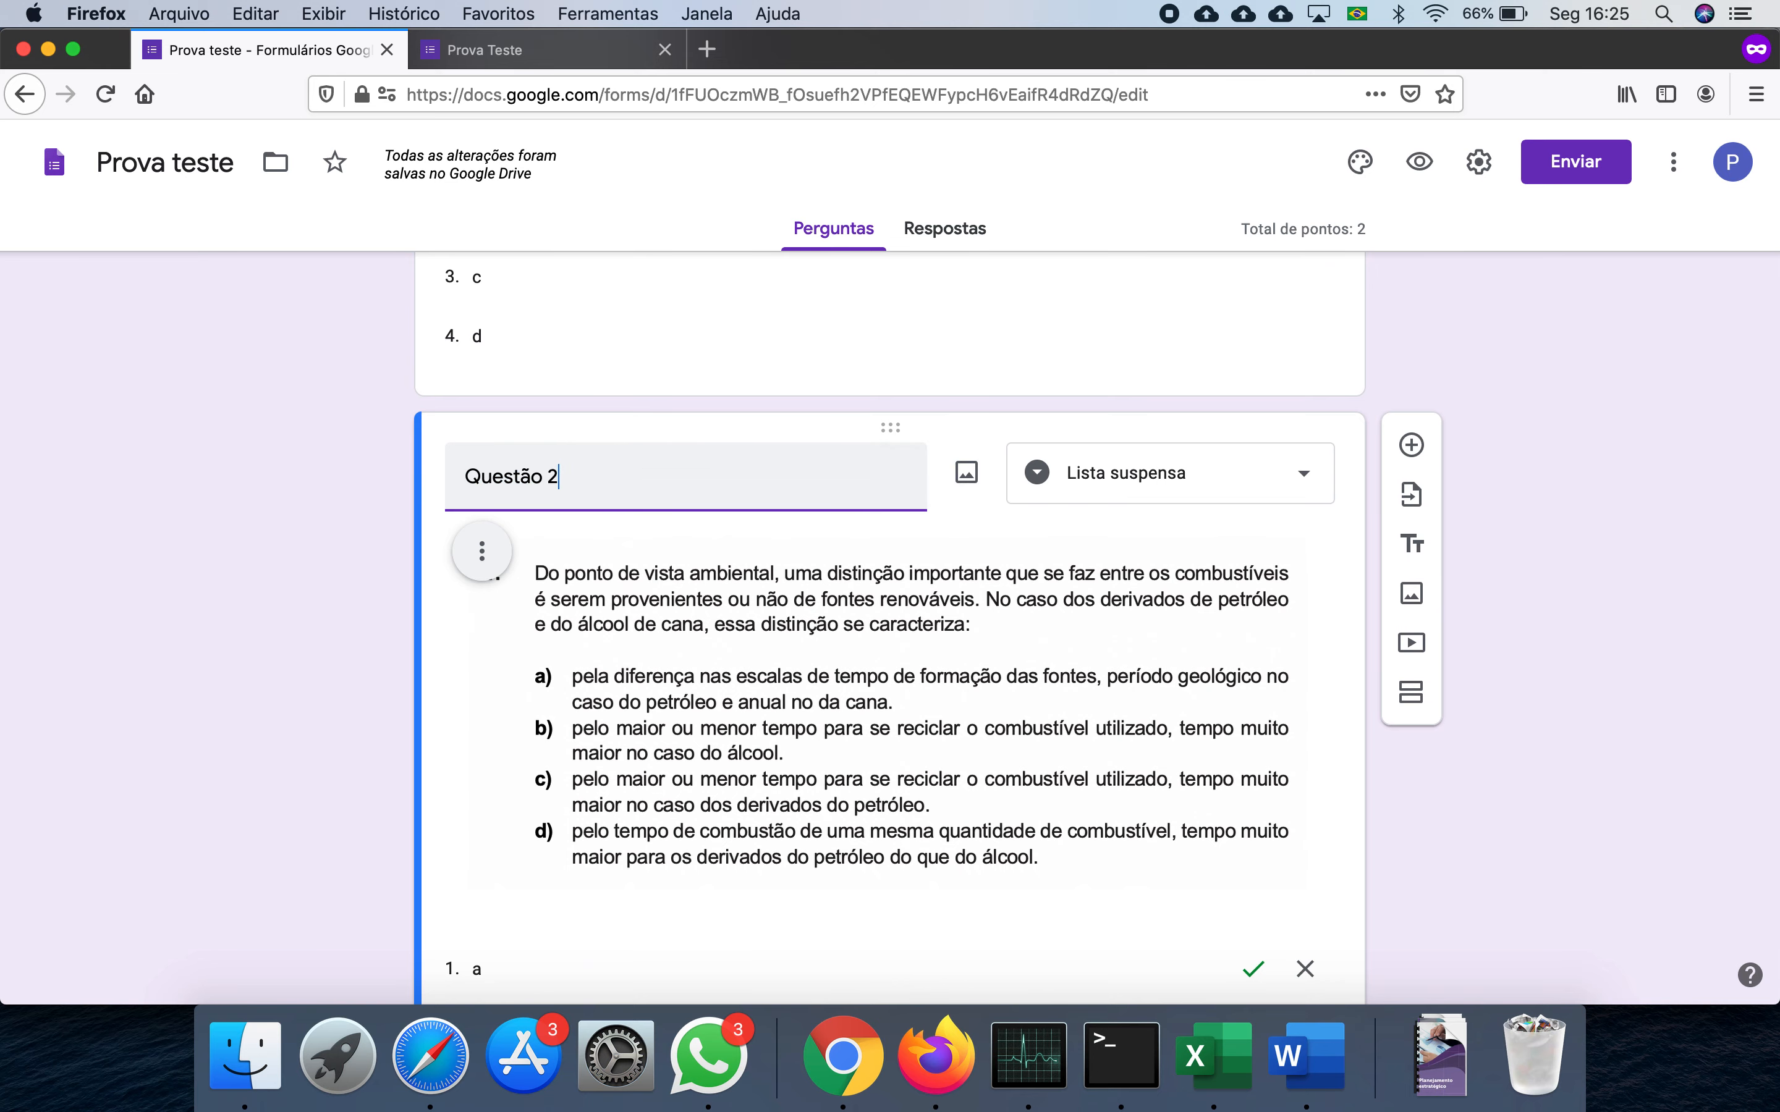
{"action": "left_click", "coordinate": [967, 478]}
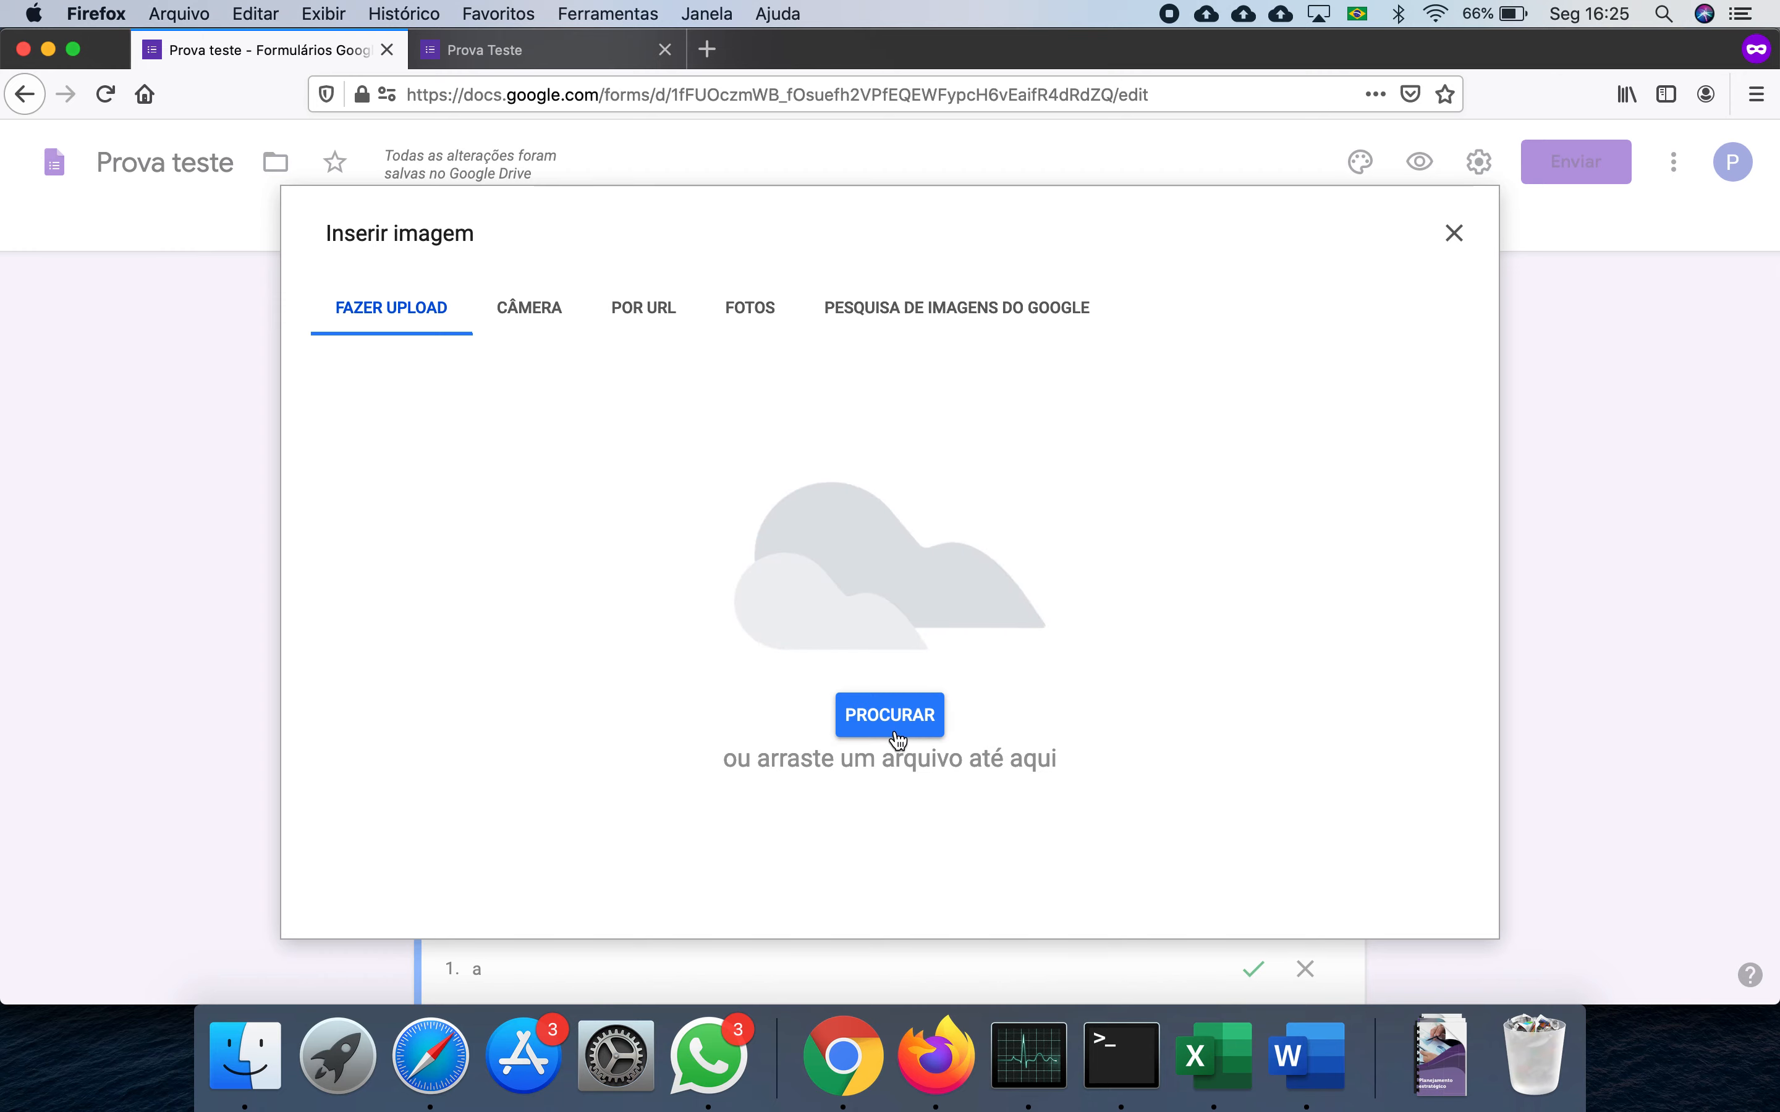
- Upload image file 2 from the A Provas folder into Questão 2
{"action": "left_click", "coordinate": [897, 729]}
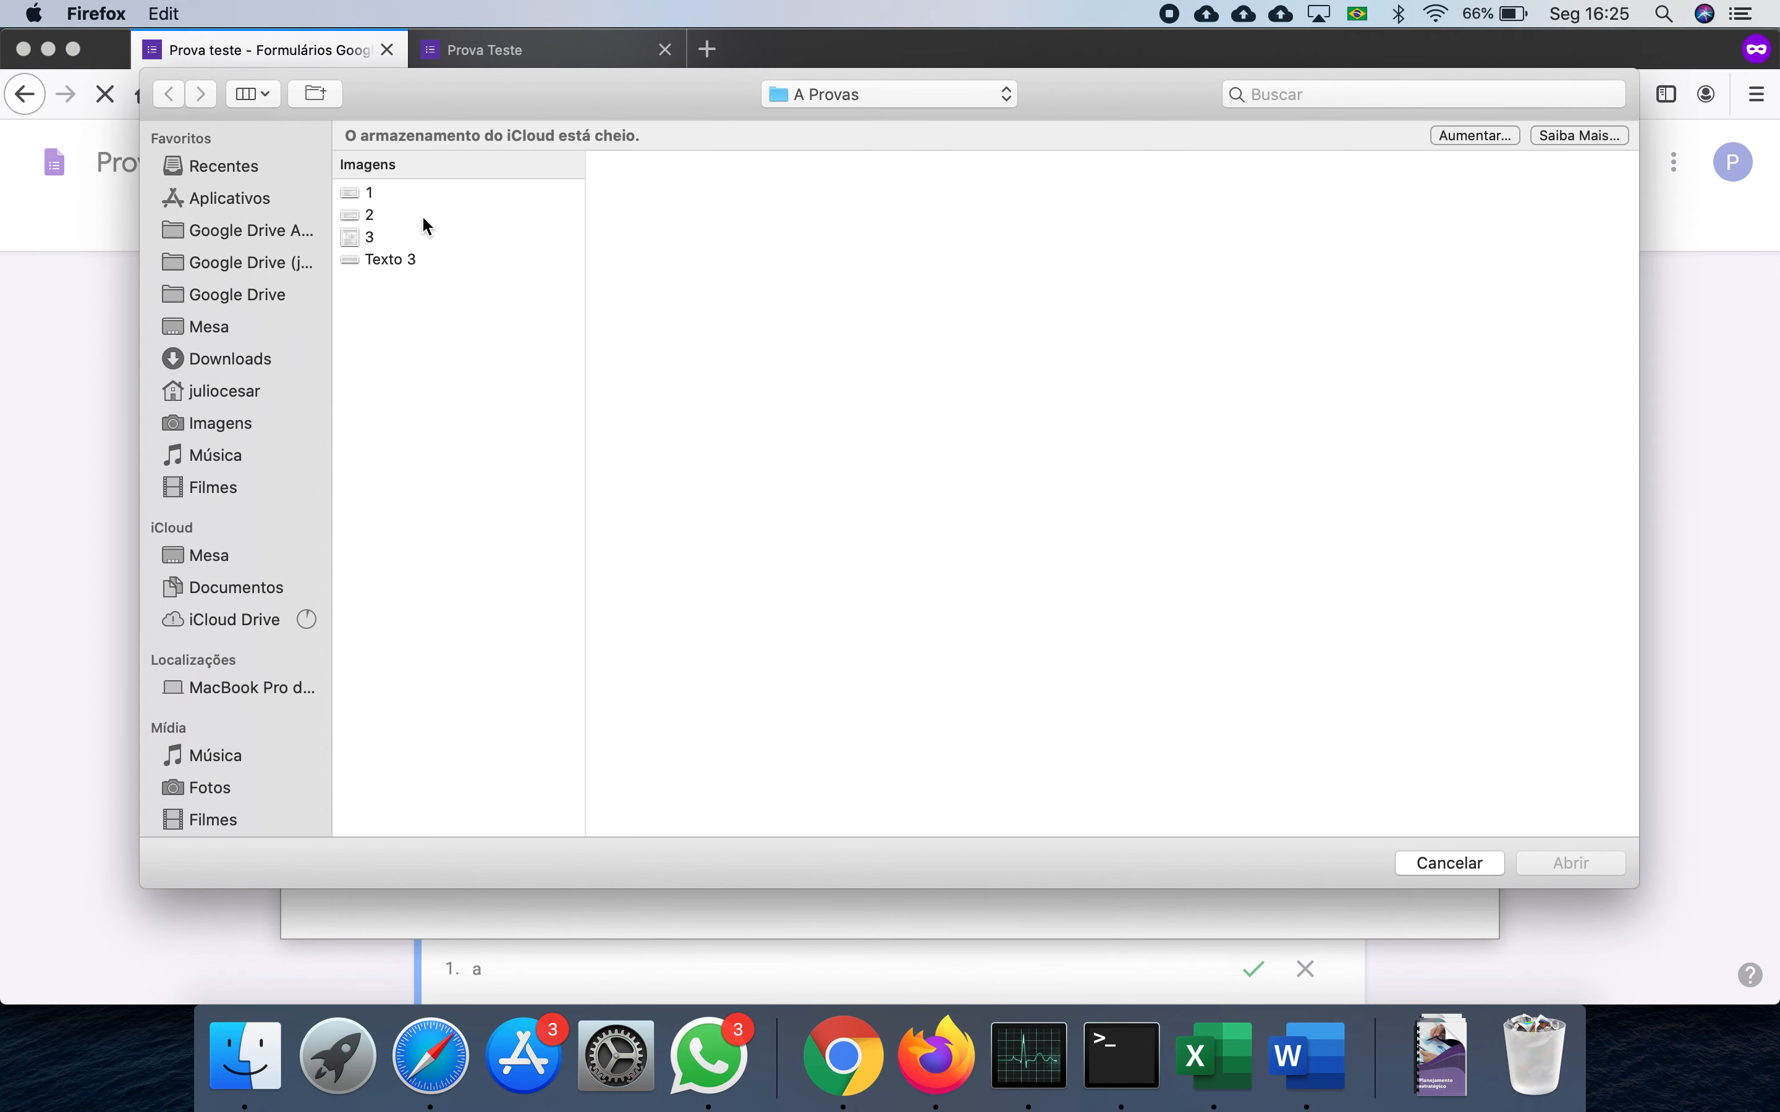
{"action": "left_click", "coordinate": [417, 214]}
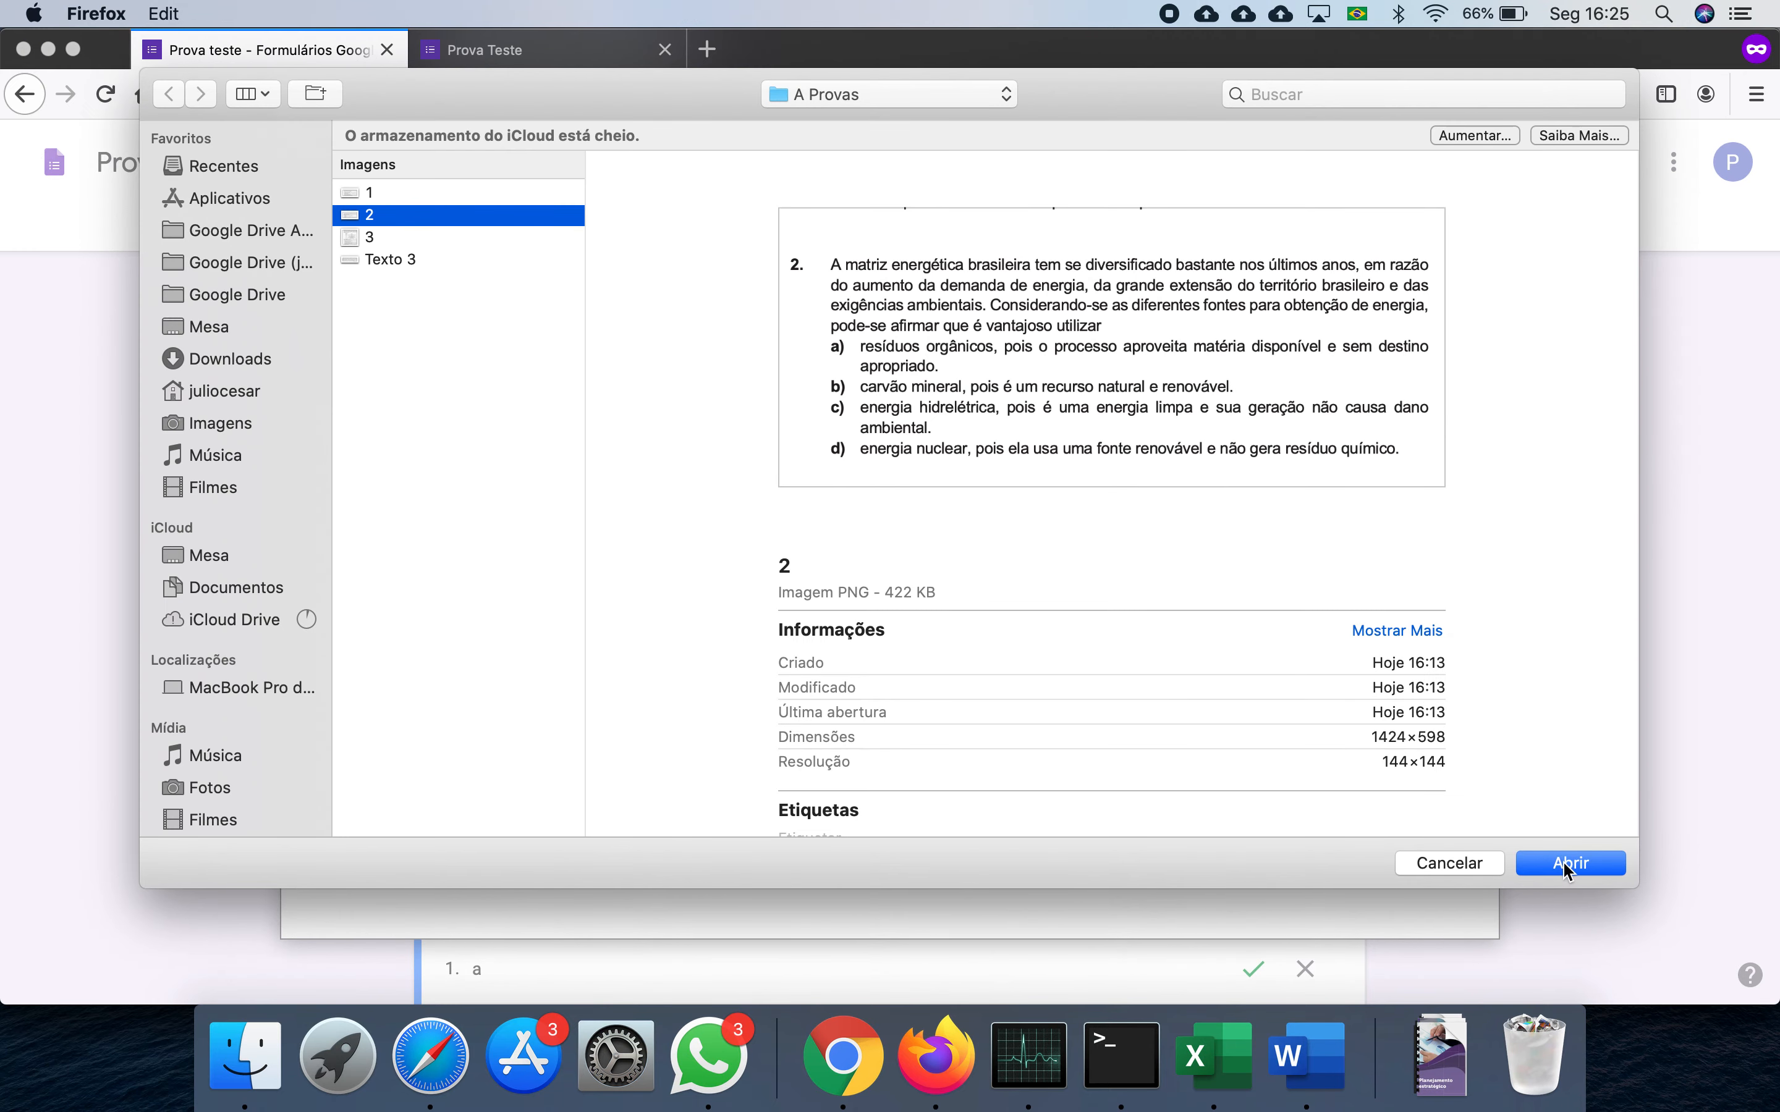
{"action": "left_click", "coordinate": [1567, 865]}
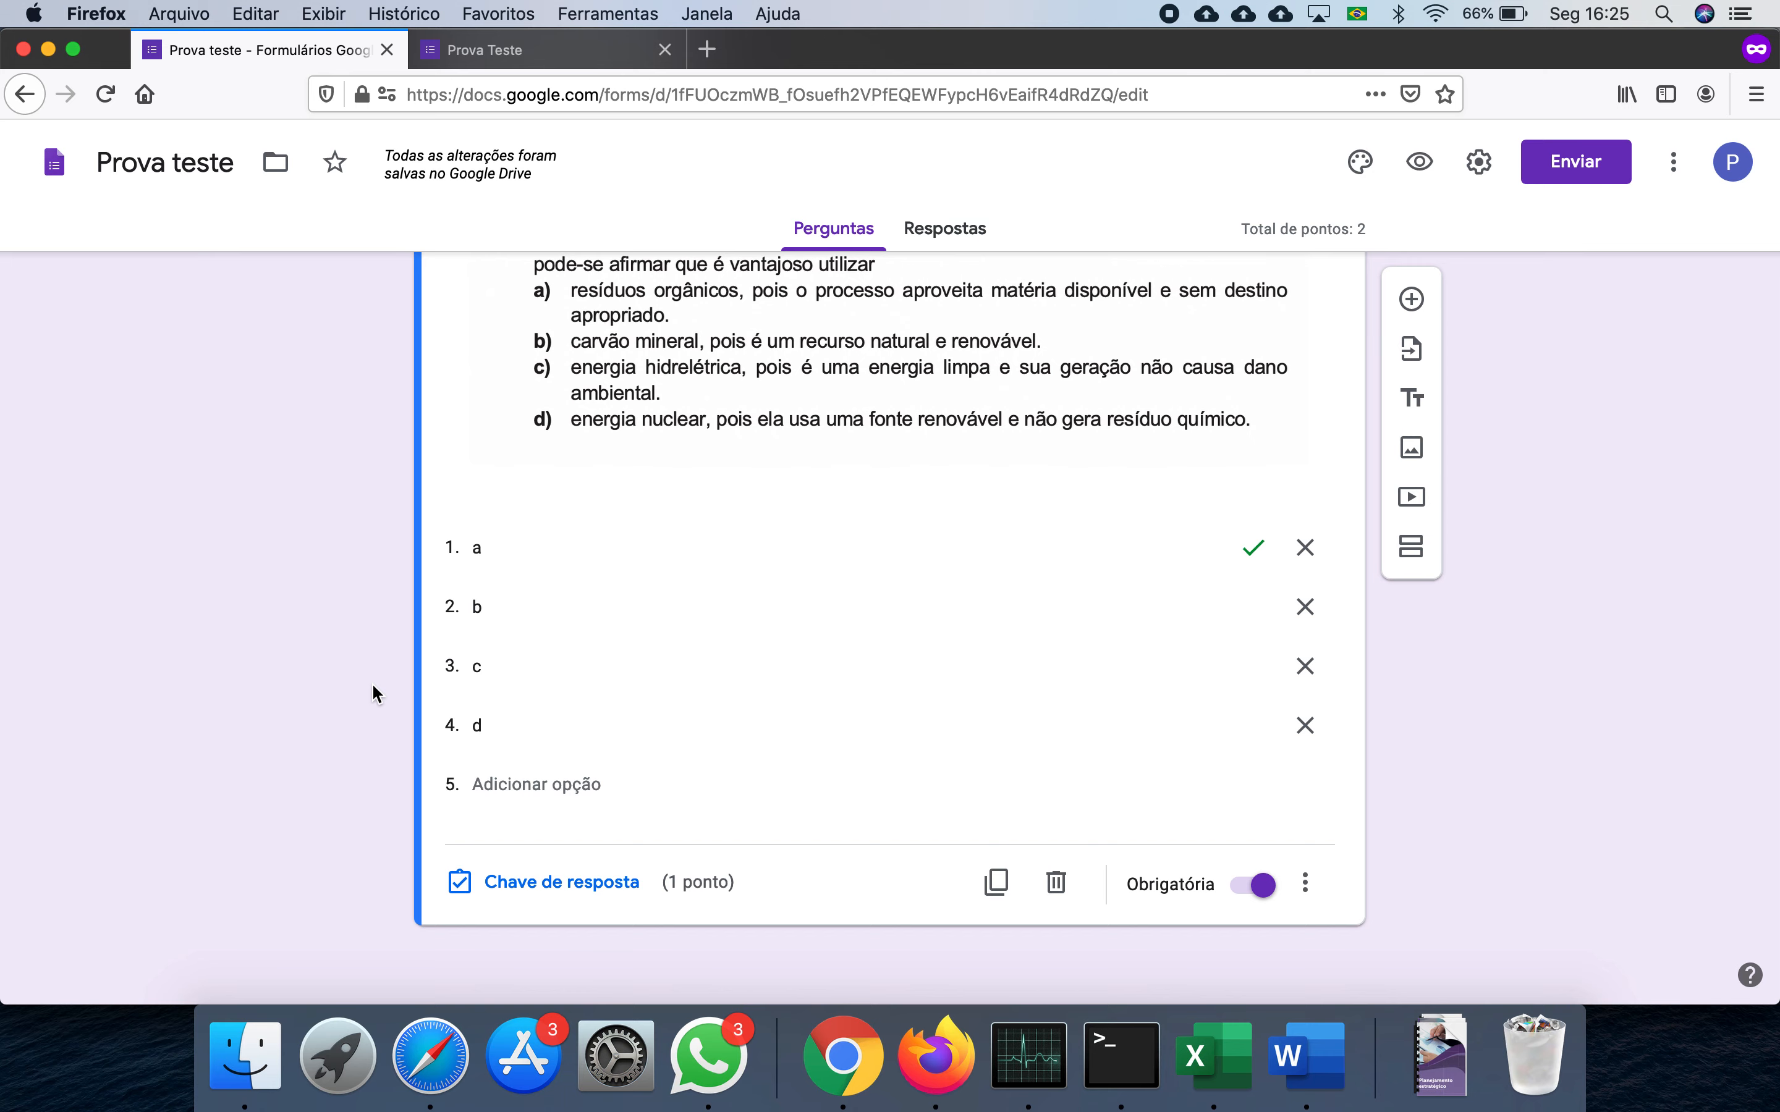
{"action": "scroll", "coordinate": [372, 683], "scroll_direction": "up", "scroll_amount": 5}
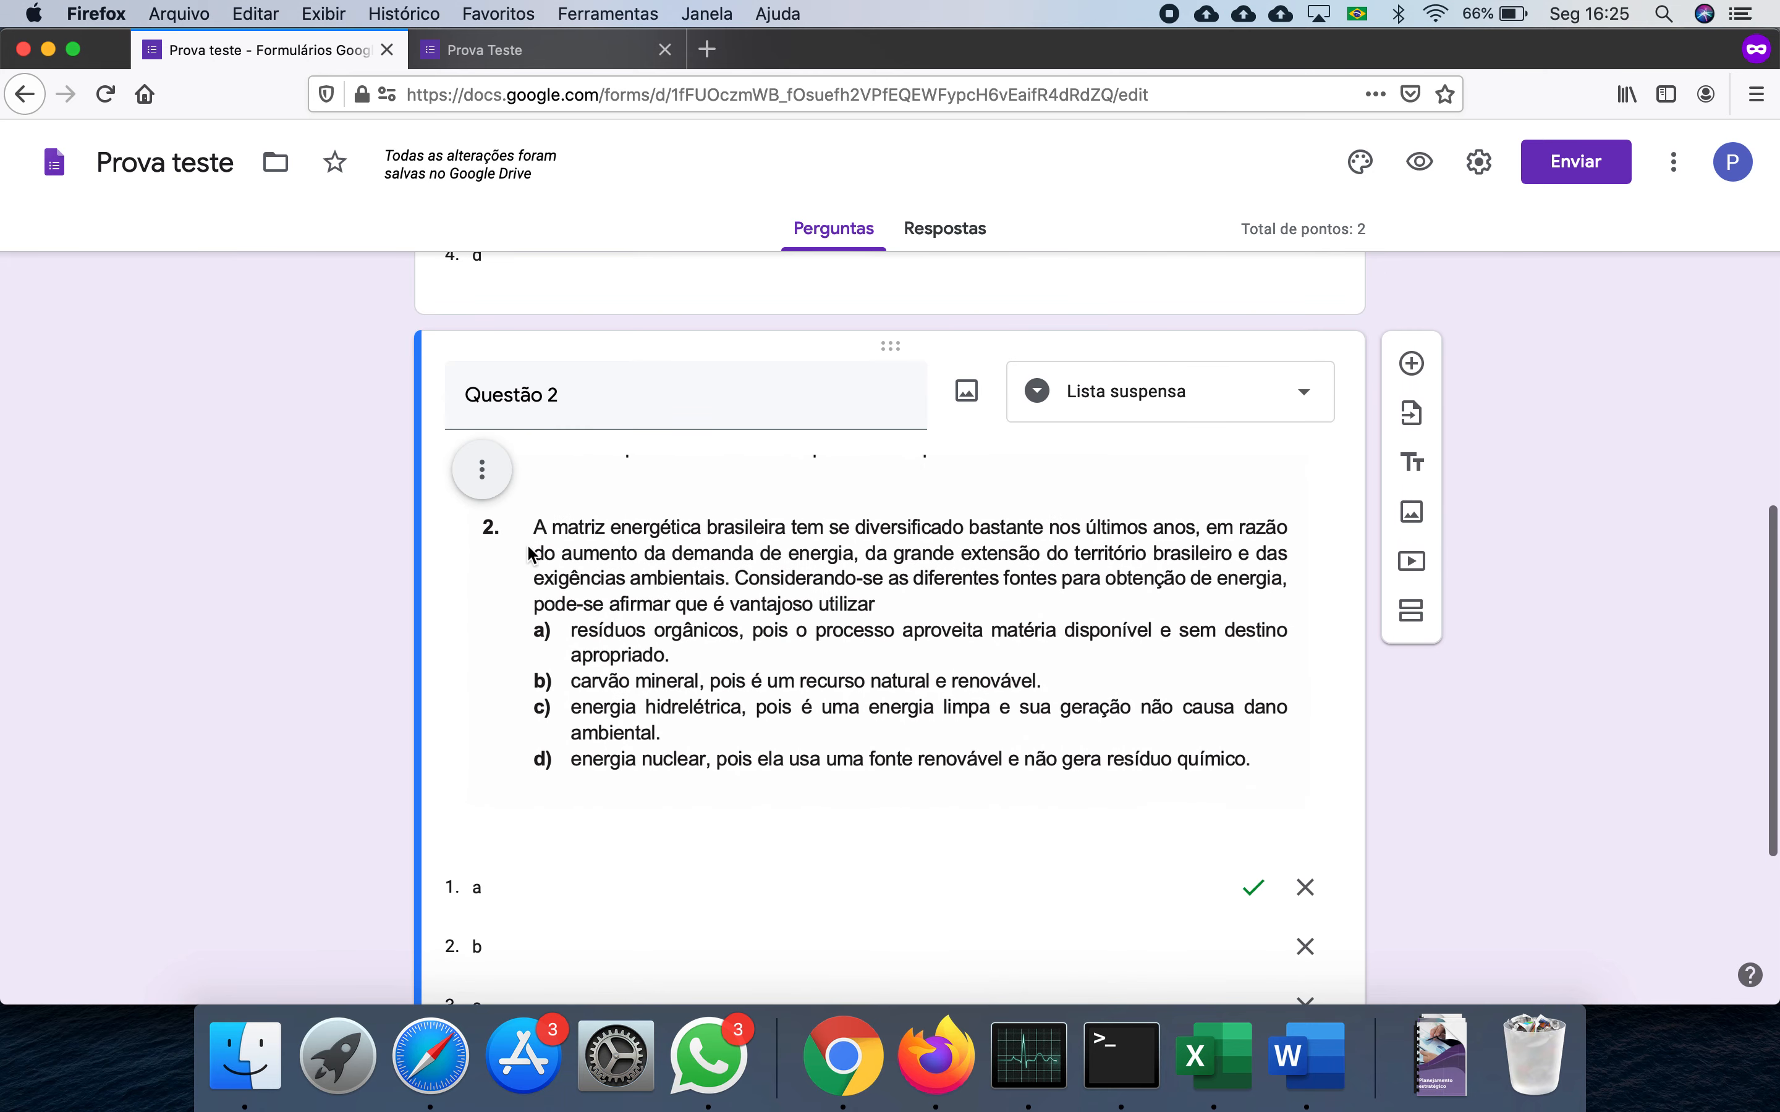
{"action": "scroll", "coordinate": [479, 560], "scroll_direction": "down", "scroll_amount": 5}
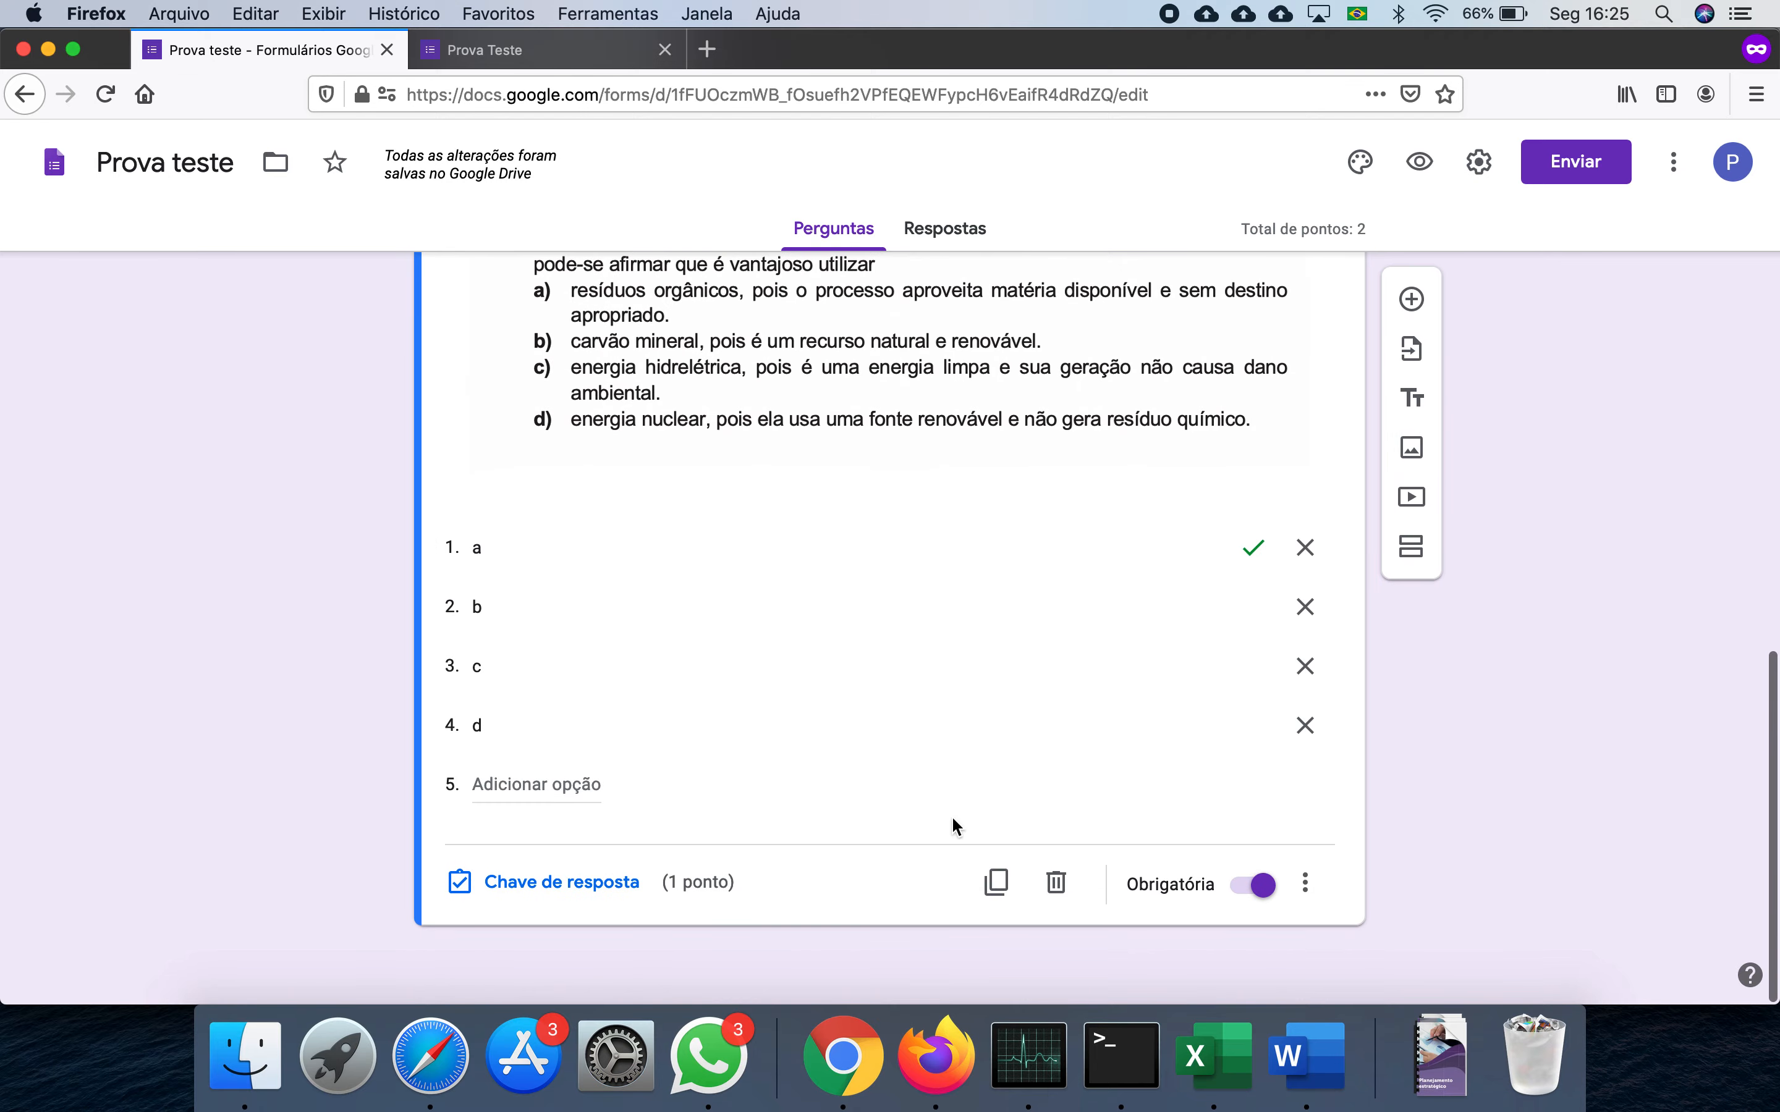
{"action": "left_click", "coordinate": [995, 882]}
{"action": "left_click", "coordinate": [624, 584]}
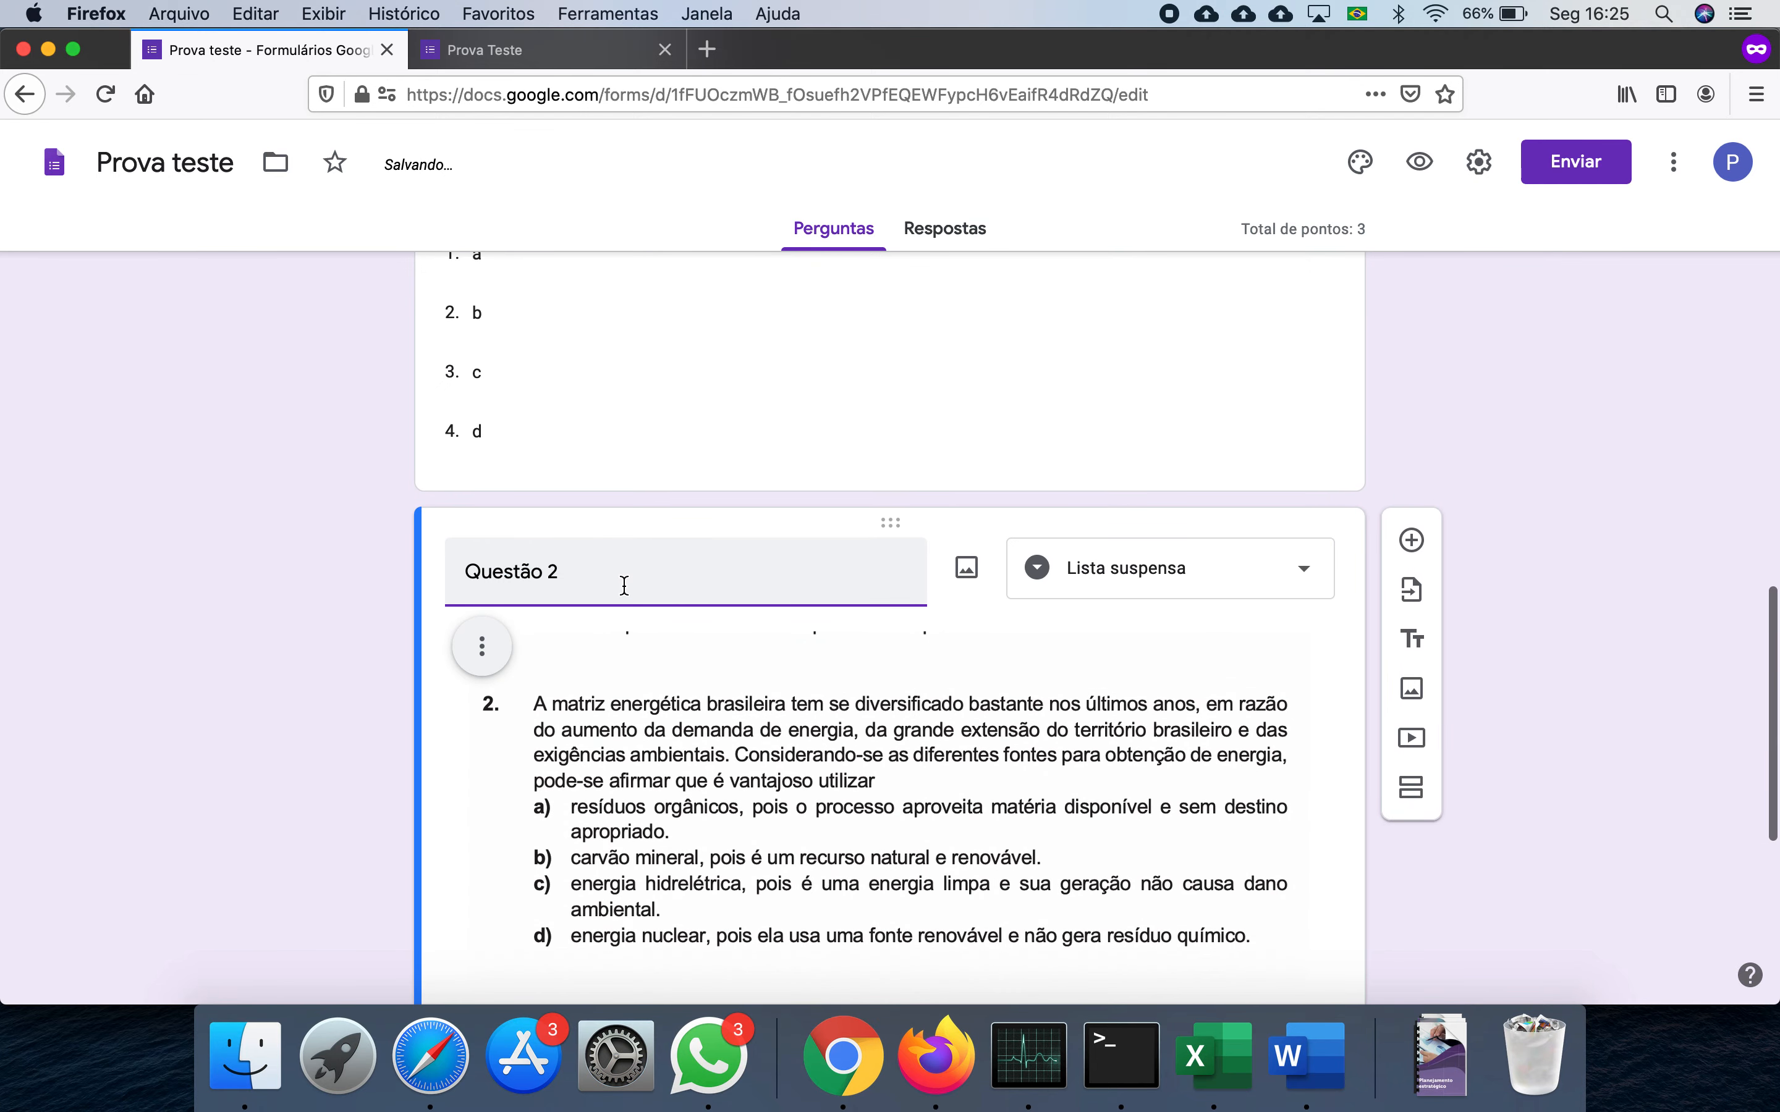
{"action": "left_click", "coordinate": [967, 567]}
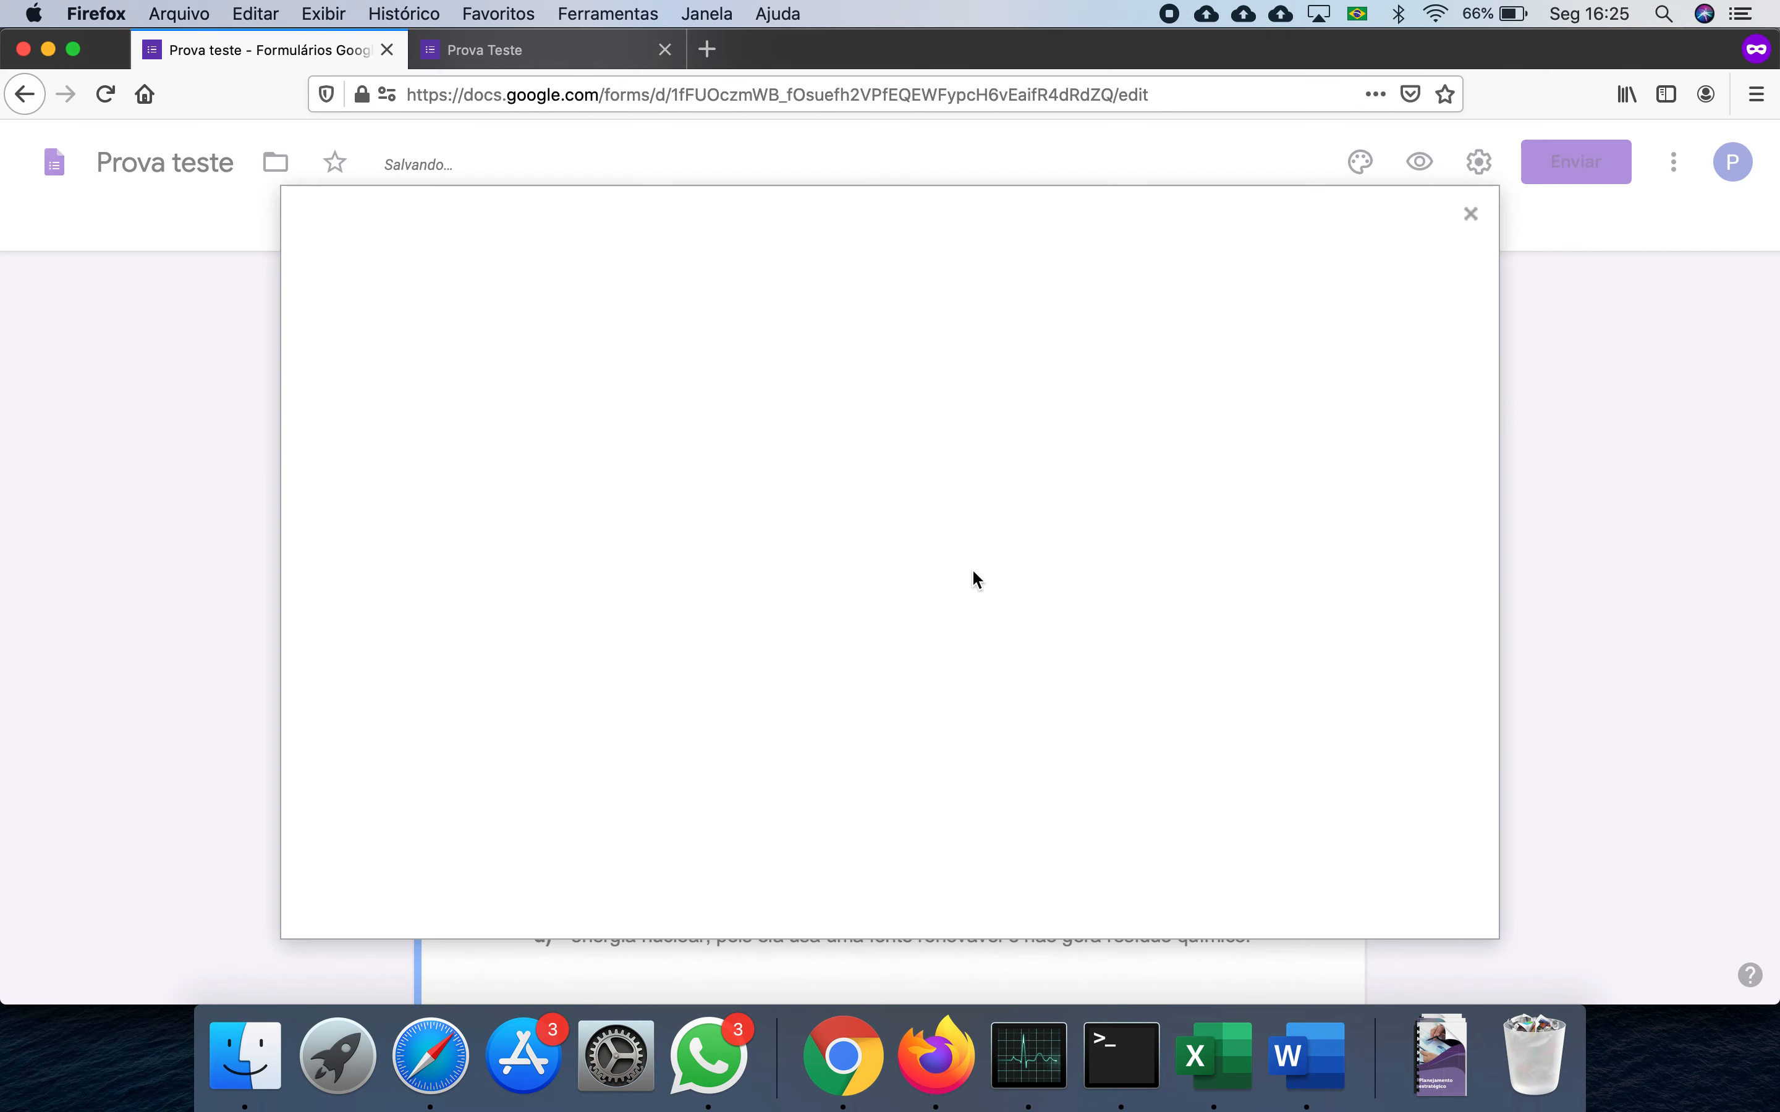
{"action": "left_click", "coordinate": [907, 732]}
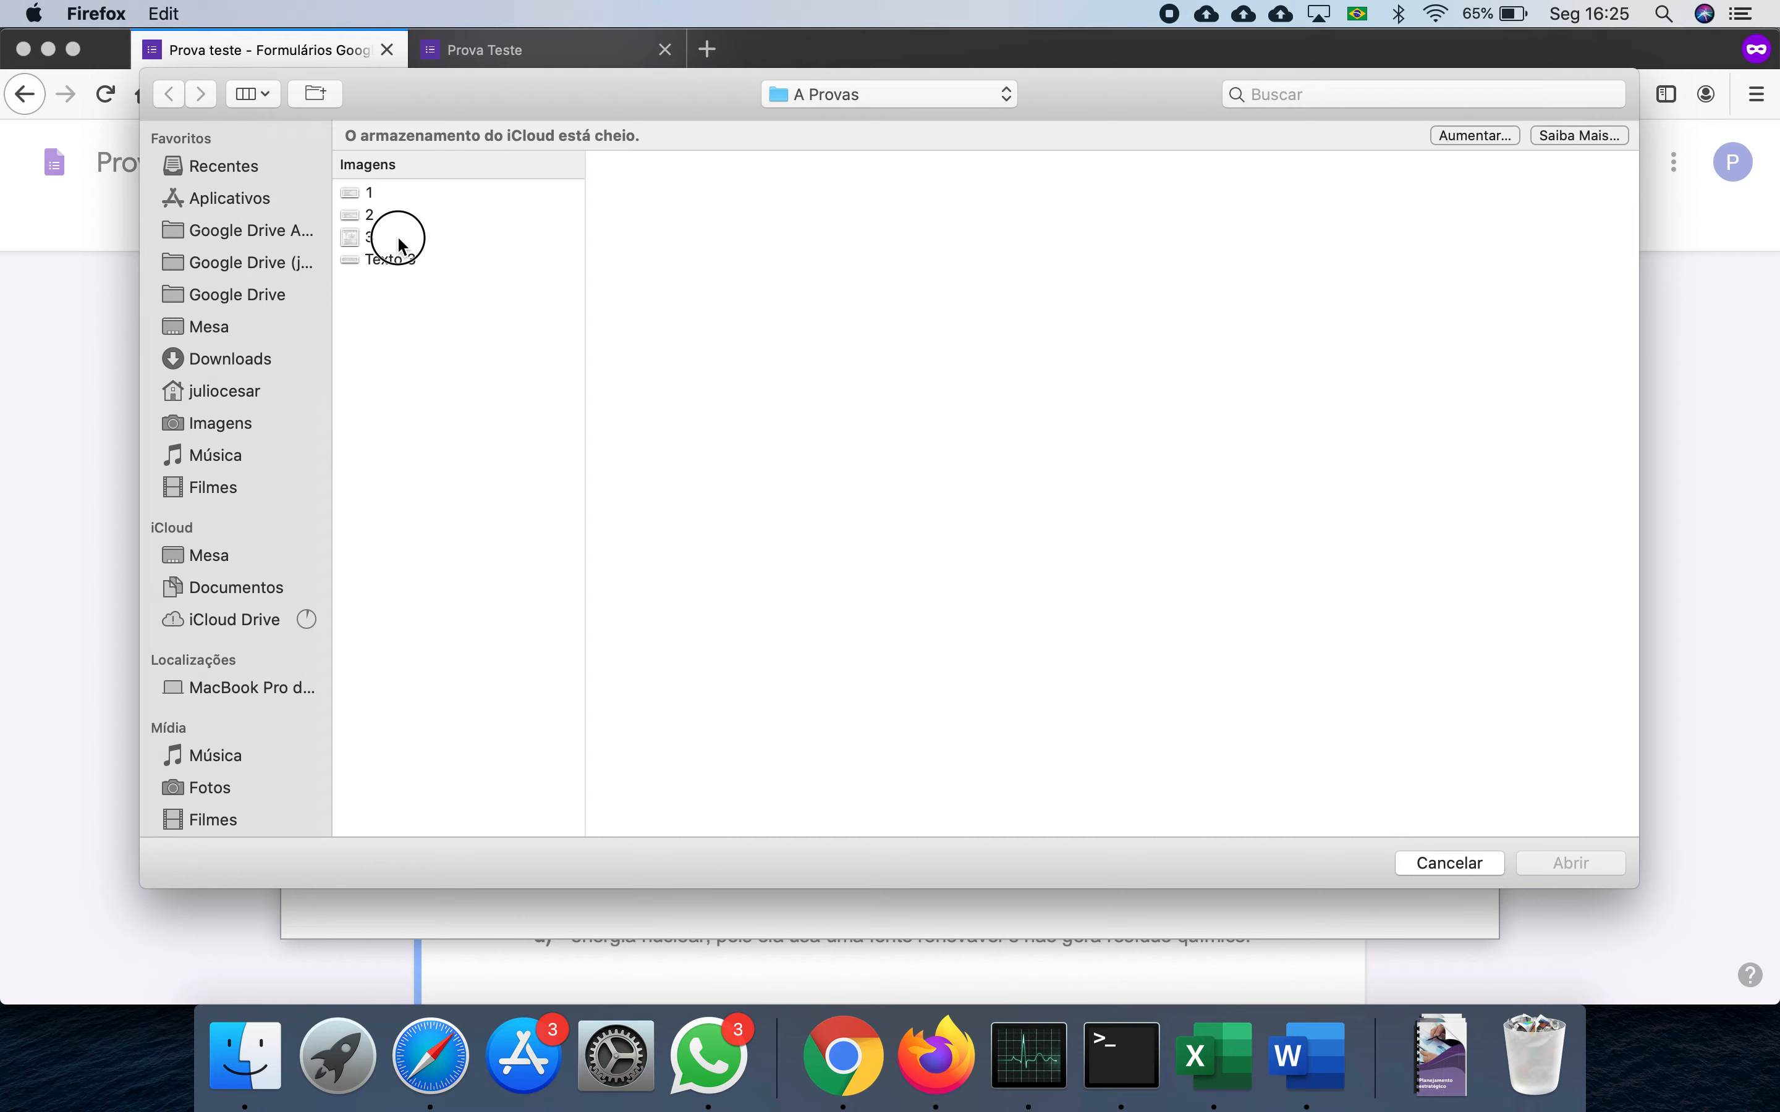
{"action": "left_click", "coordinate": [398, 238]}
{"action": "left_click", "coordinate": [1571, 864]}
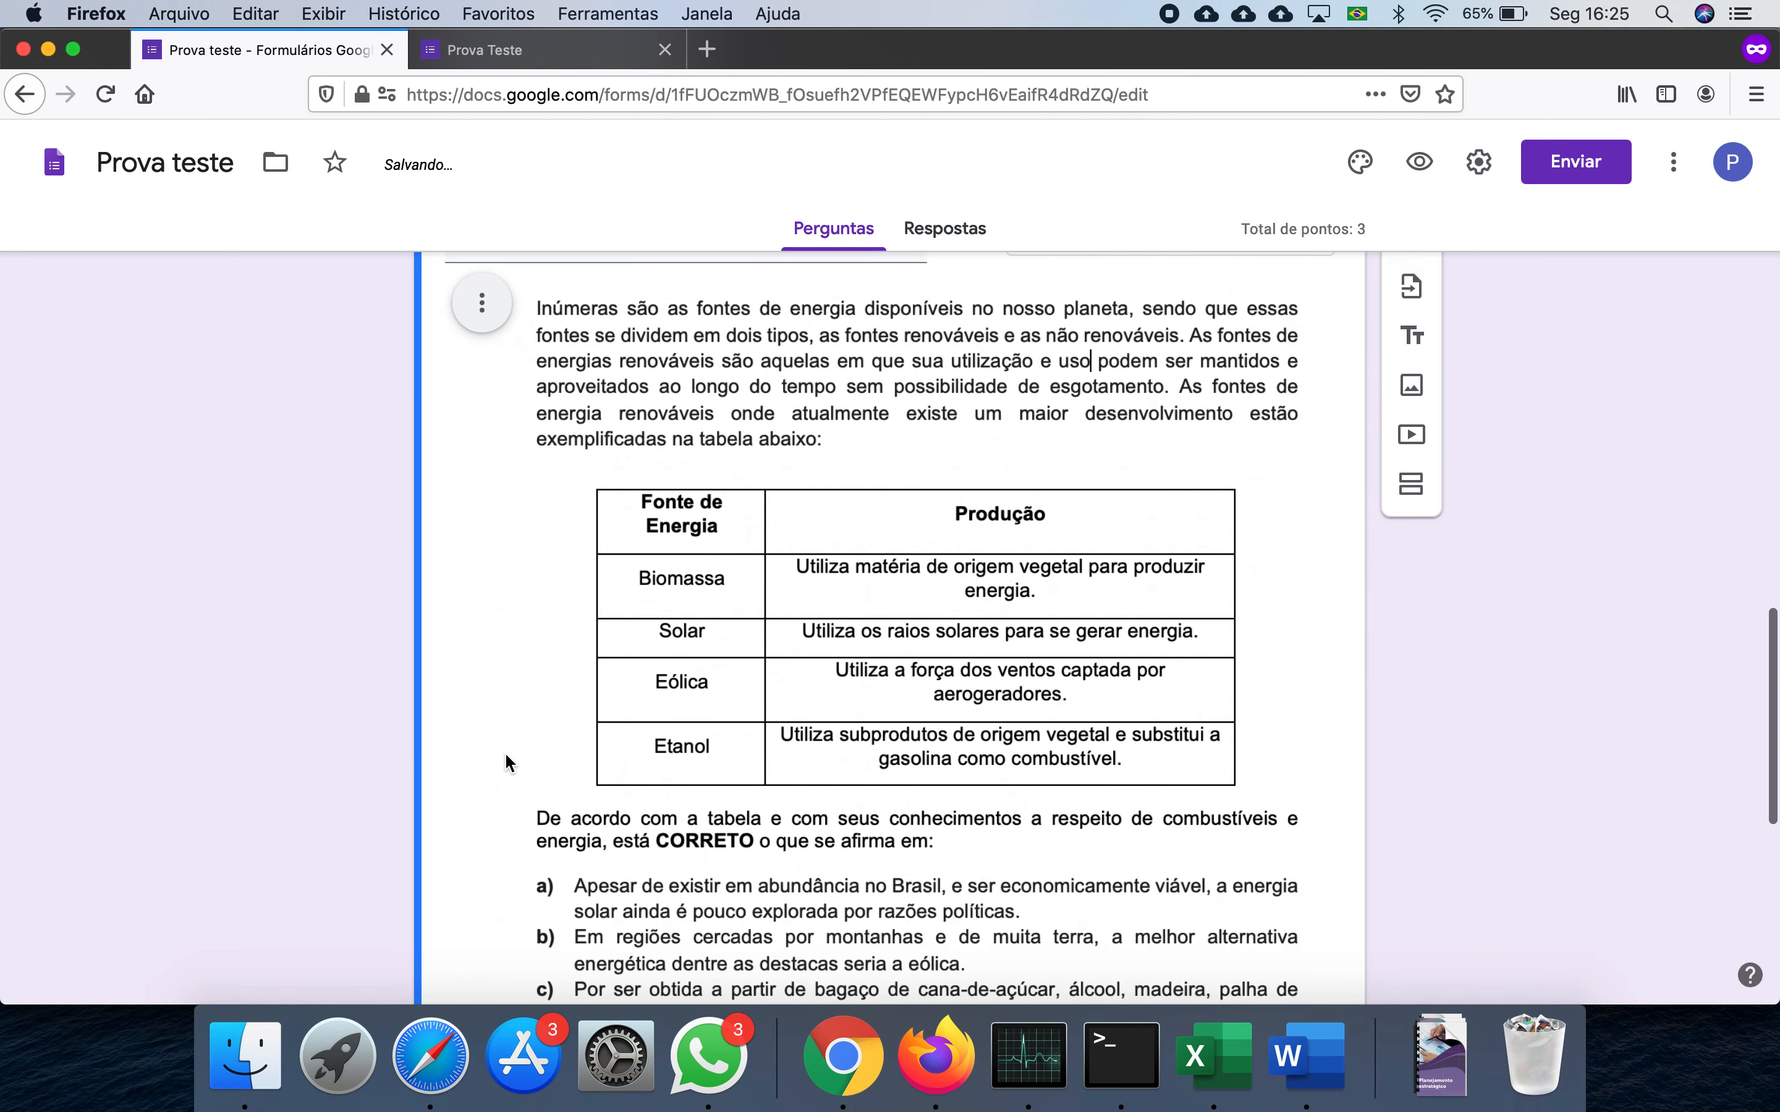
{"action": "scroll", "coordinate": [527, 653], "scroll_direction": "down", "scroll_amount": 10}
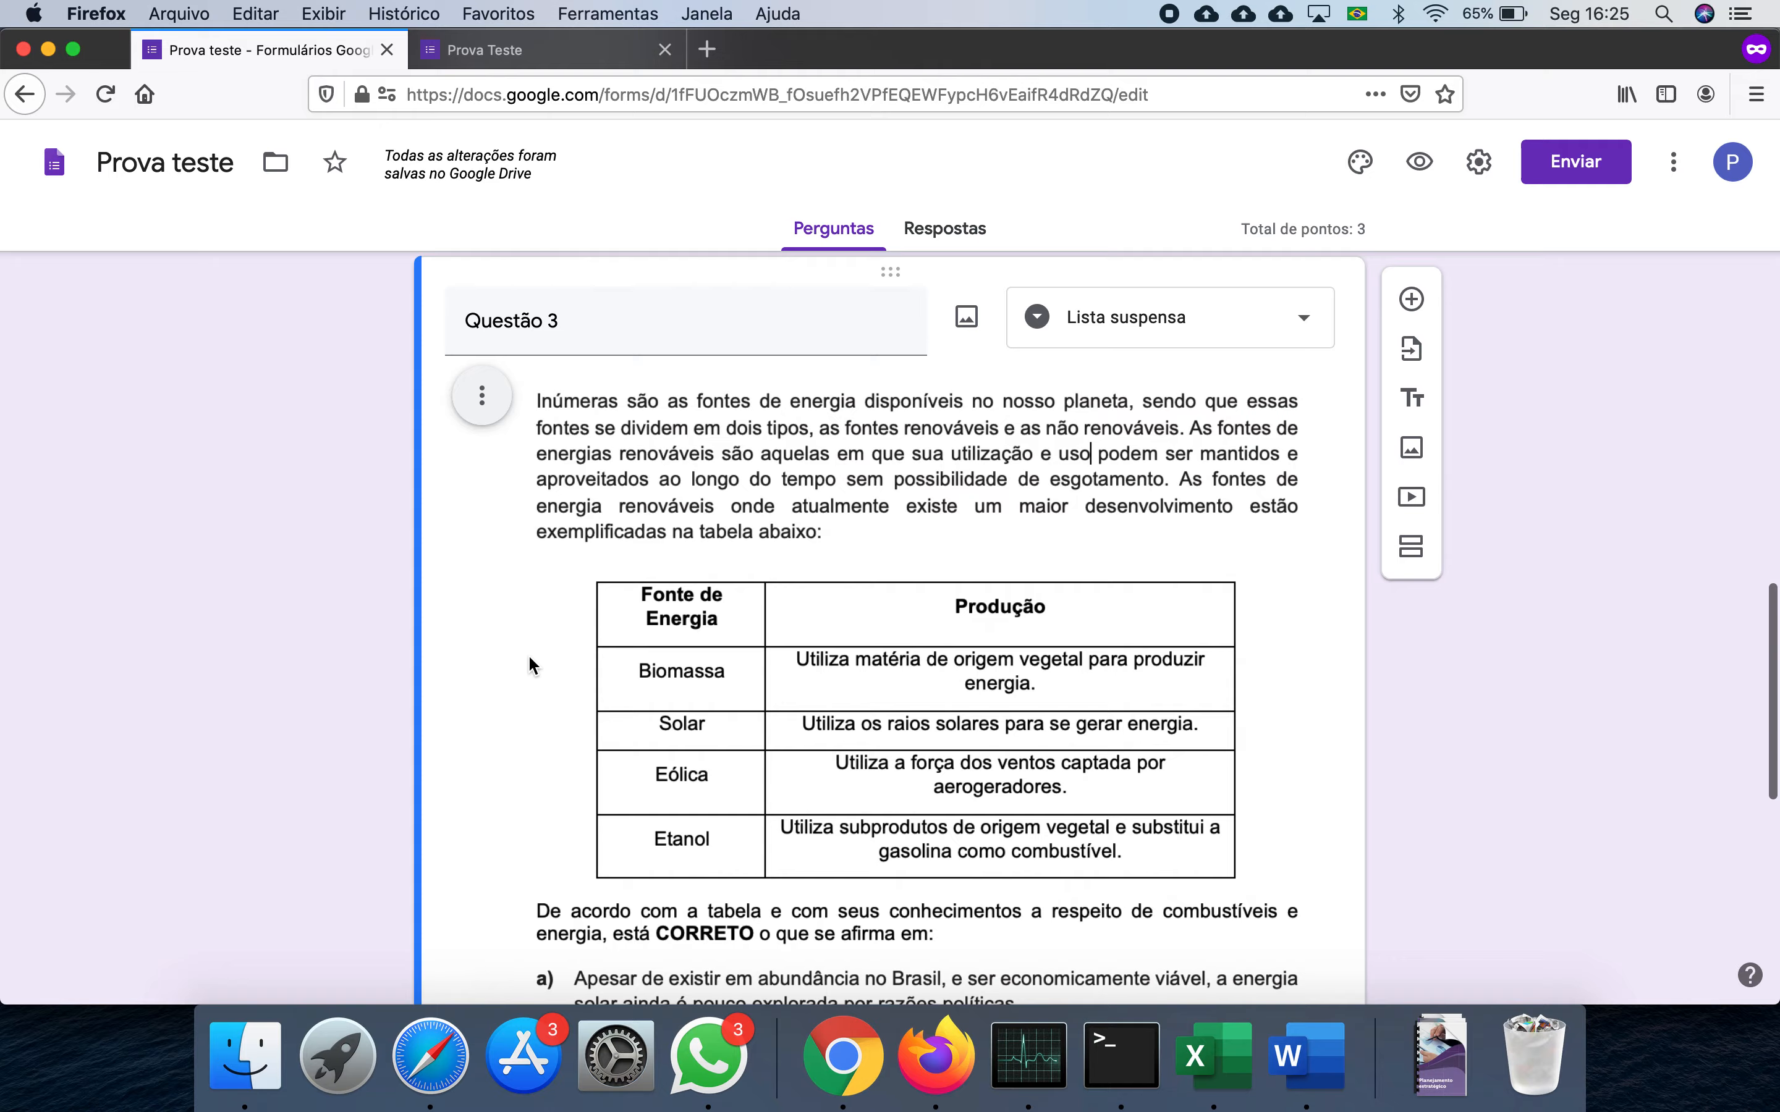
{"action": "scroll", "coordinate": [528, 654], "scroll_direction": "down", "scroll_amount": 3}
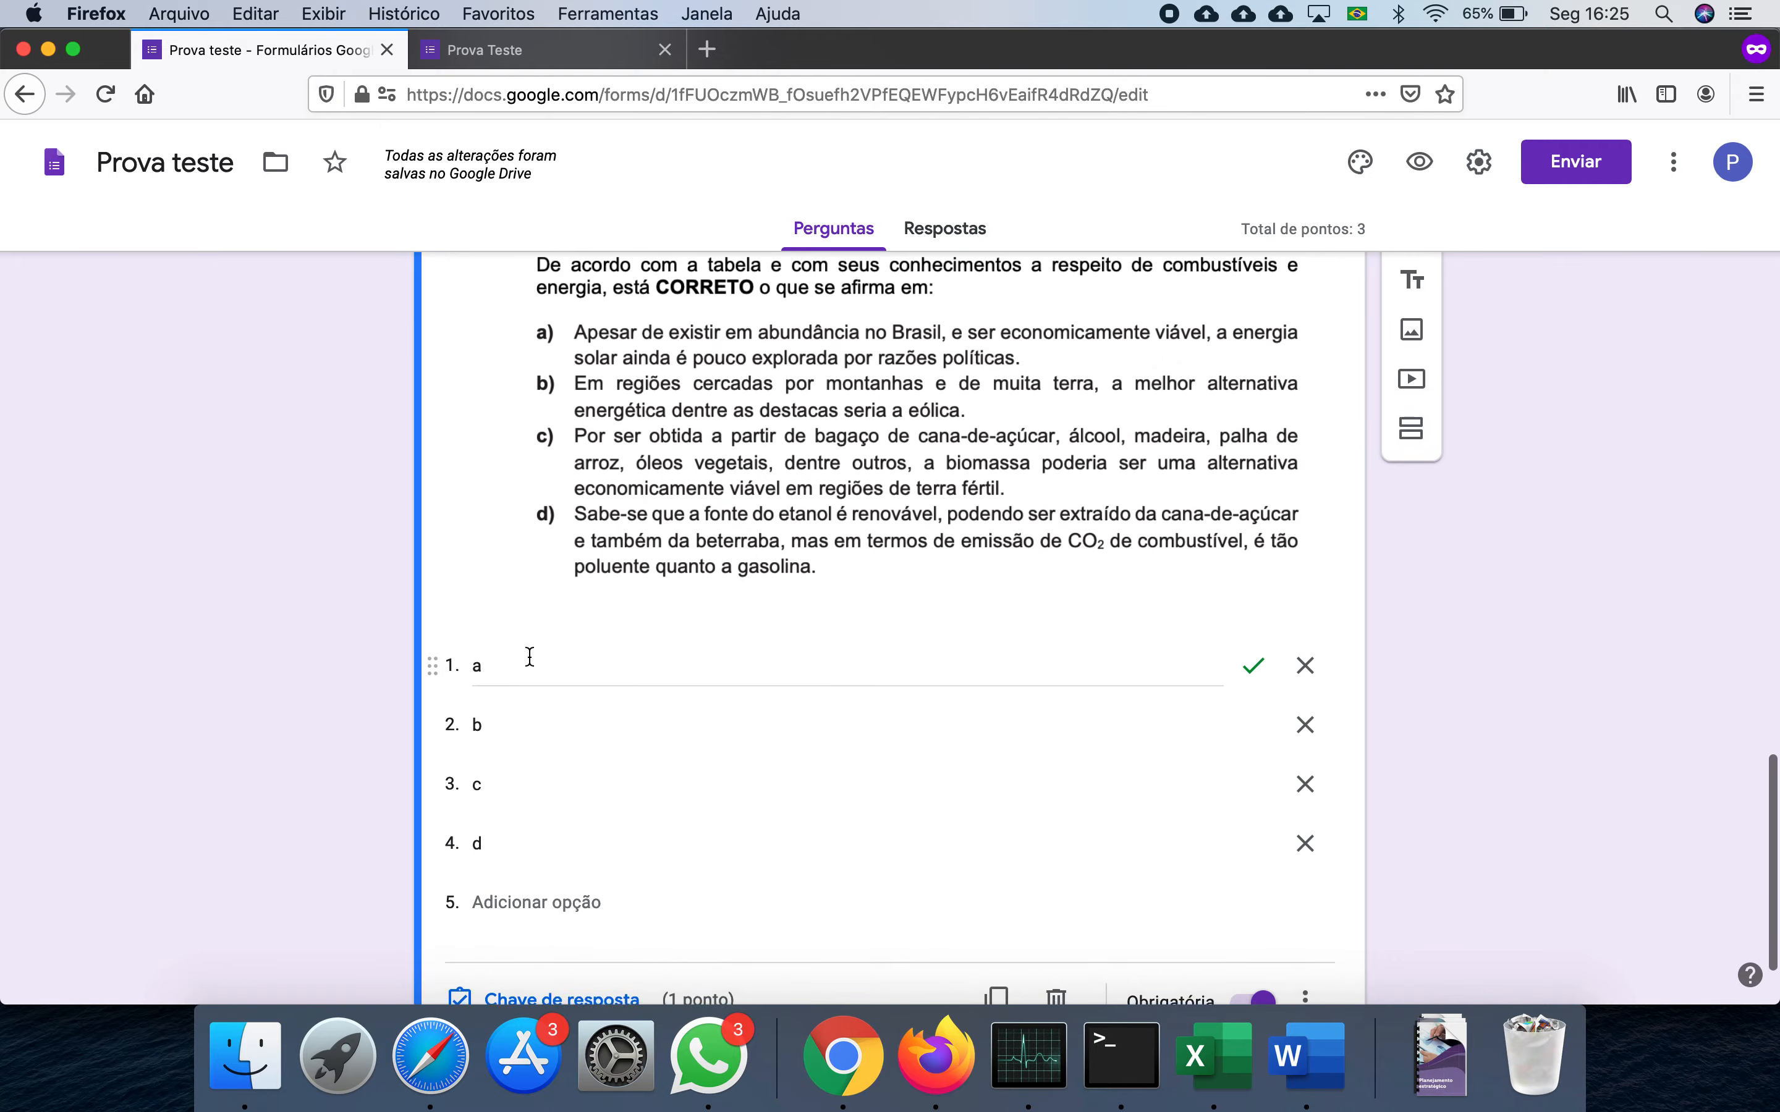
{"action": "scroll", "coordinate": [528, 653], "scroll_direction": "up", "scroll_amount": 11}
{"action": "scroll", "coordinate": [528, 654], "scroll_direction": "up", "scroll_amount": 1}
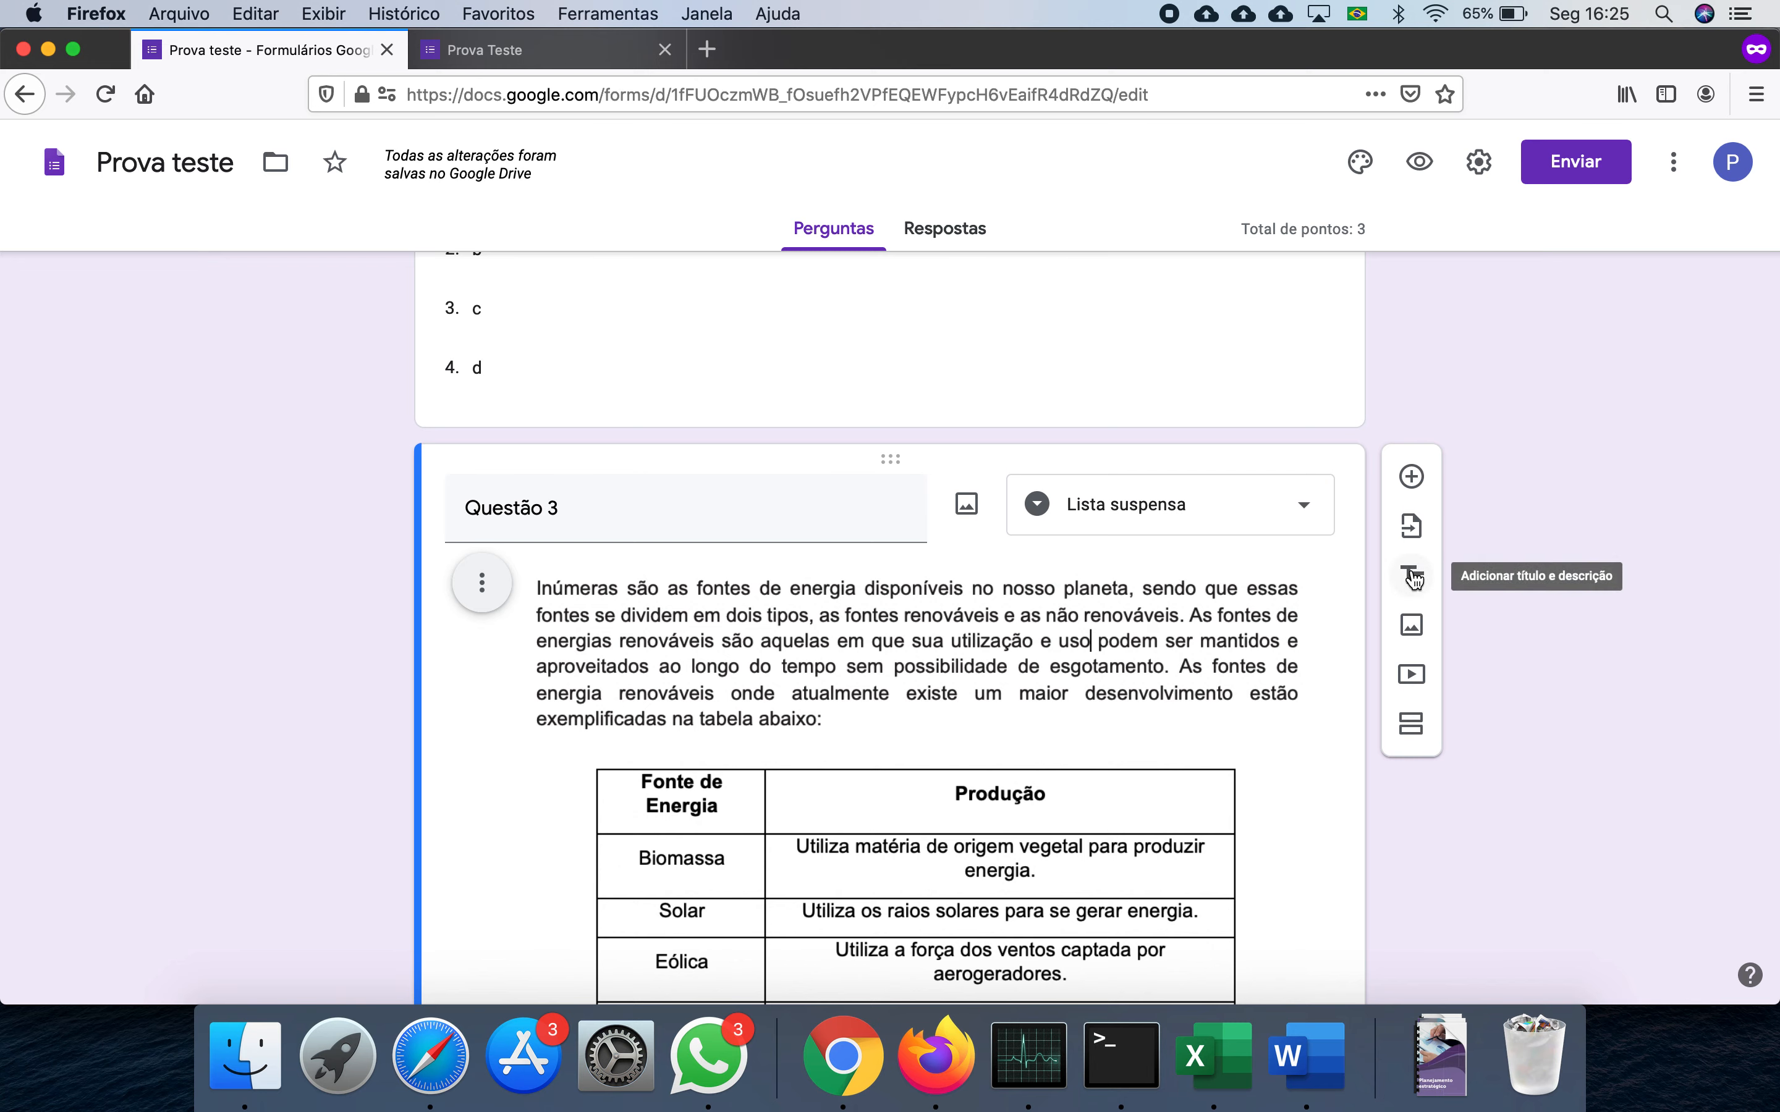
- Insert the Texto 3 passage image and move it above Questão 3
{"action": "left_click", "coordinate": [1412, 626]}
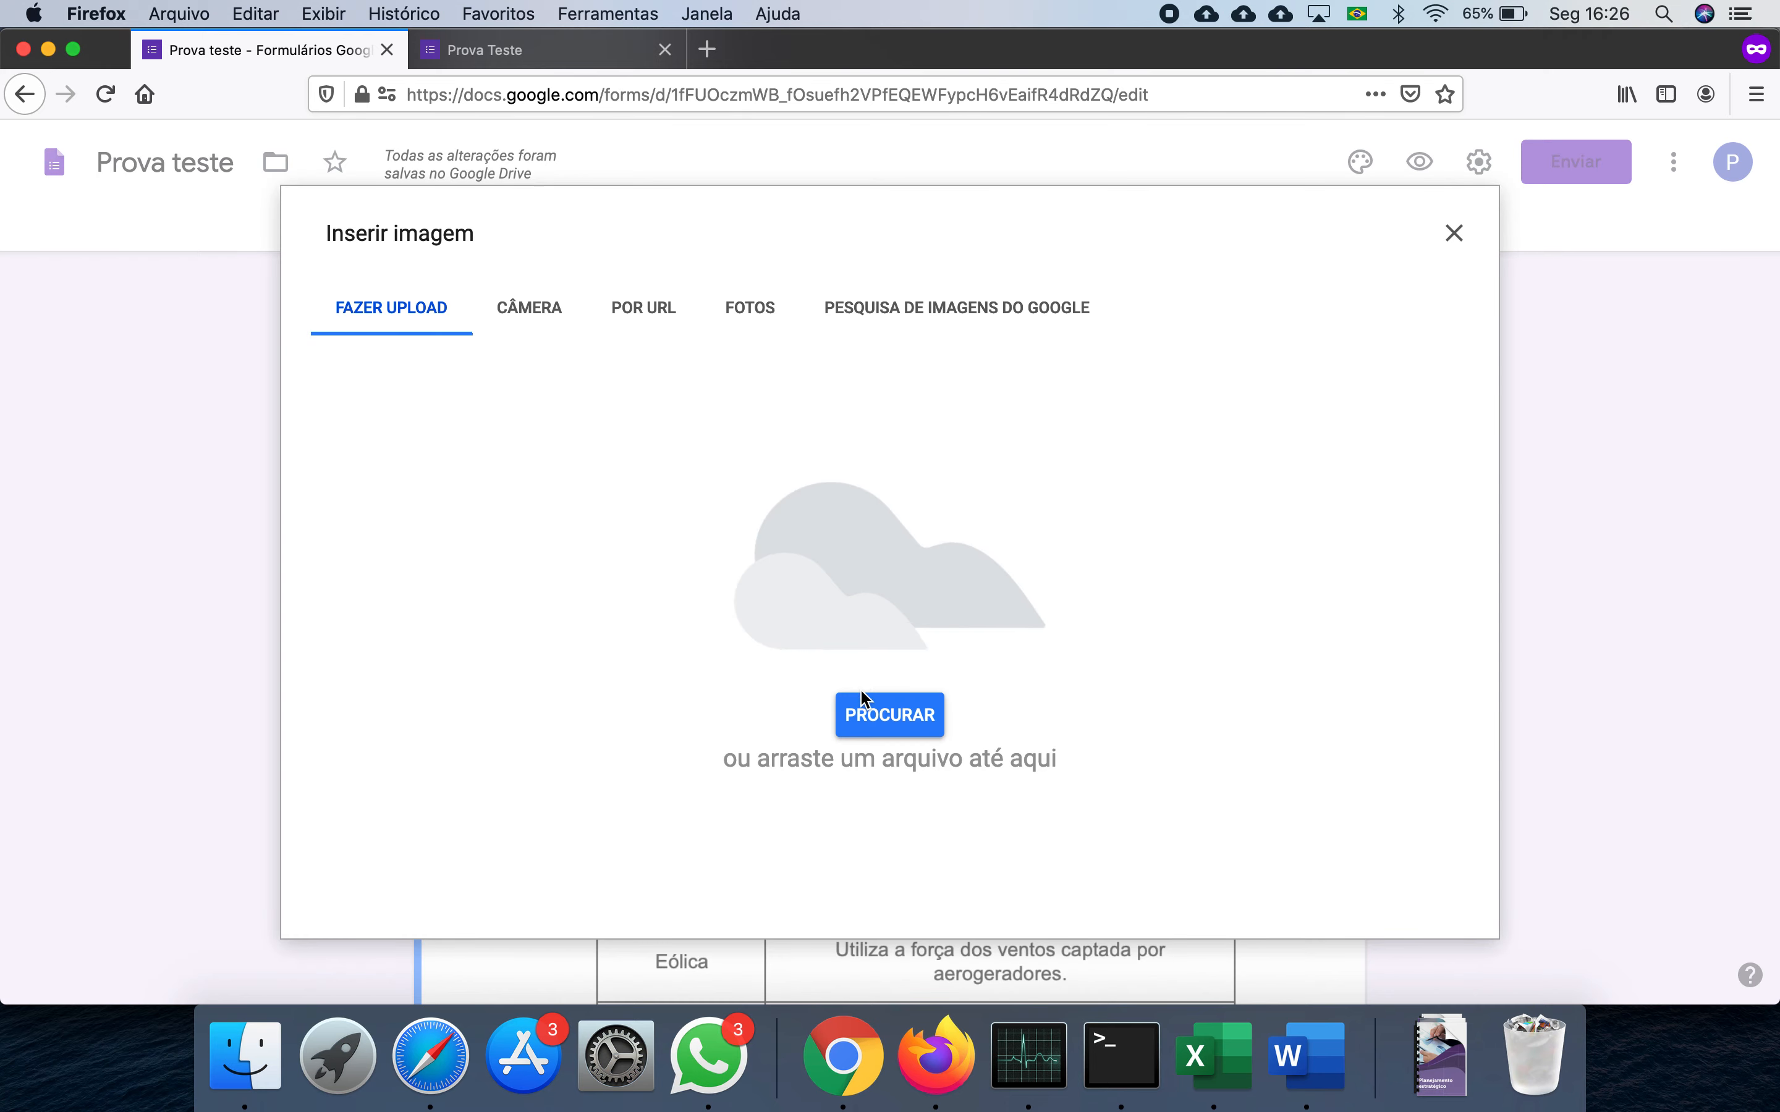
{"action": "left_click", "coordinate": [870, 721]}
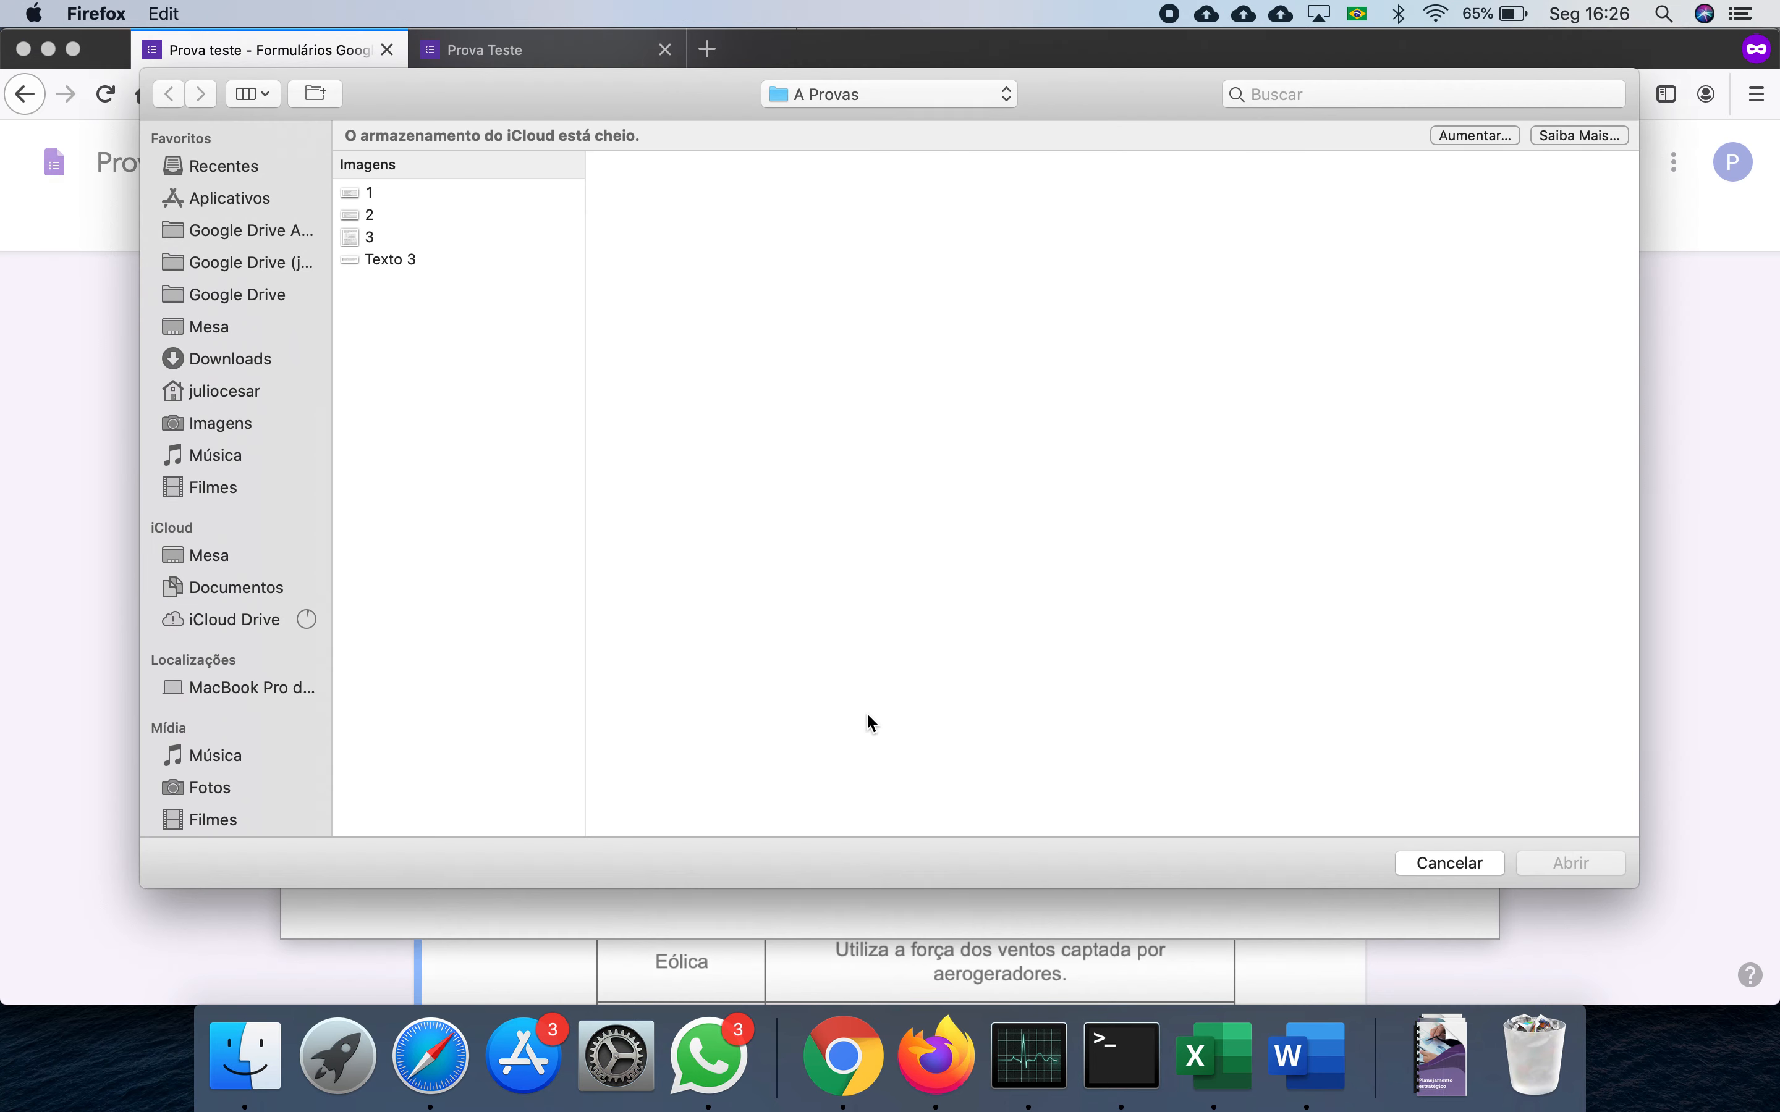
{"action": "left_click", "coordinate": [433, 269]}
{"action": "left_click", "coordinate": [1552, 862]}
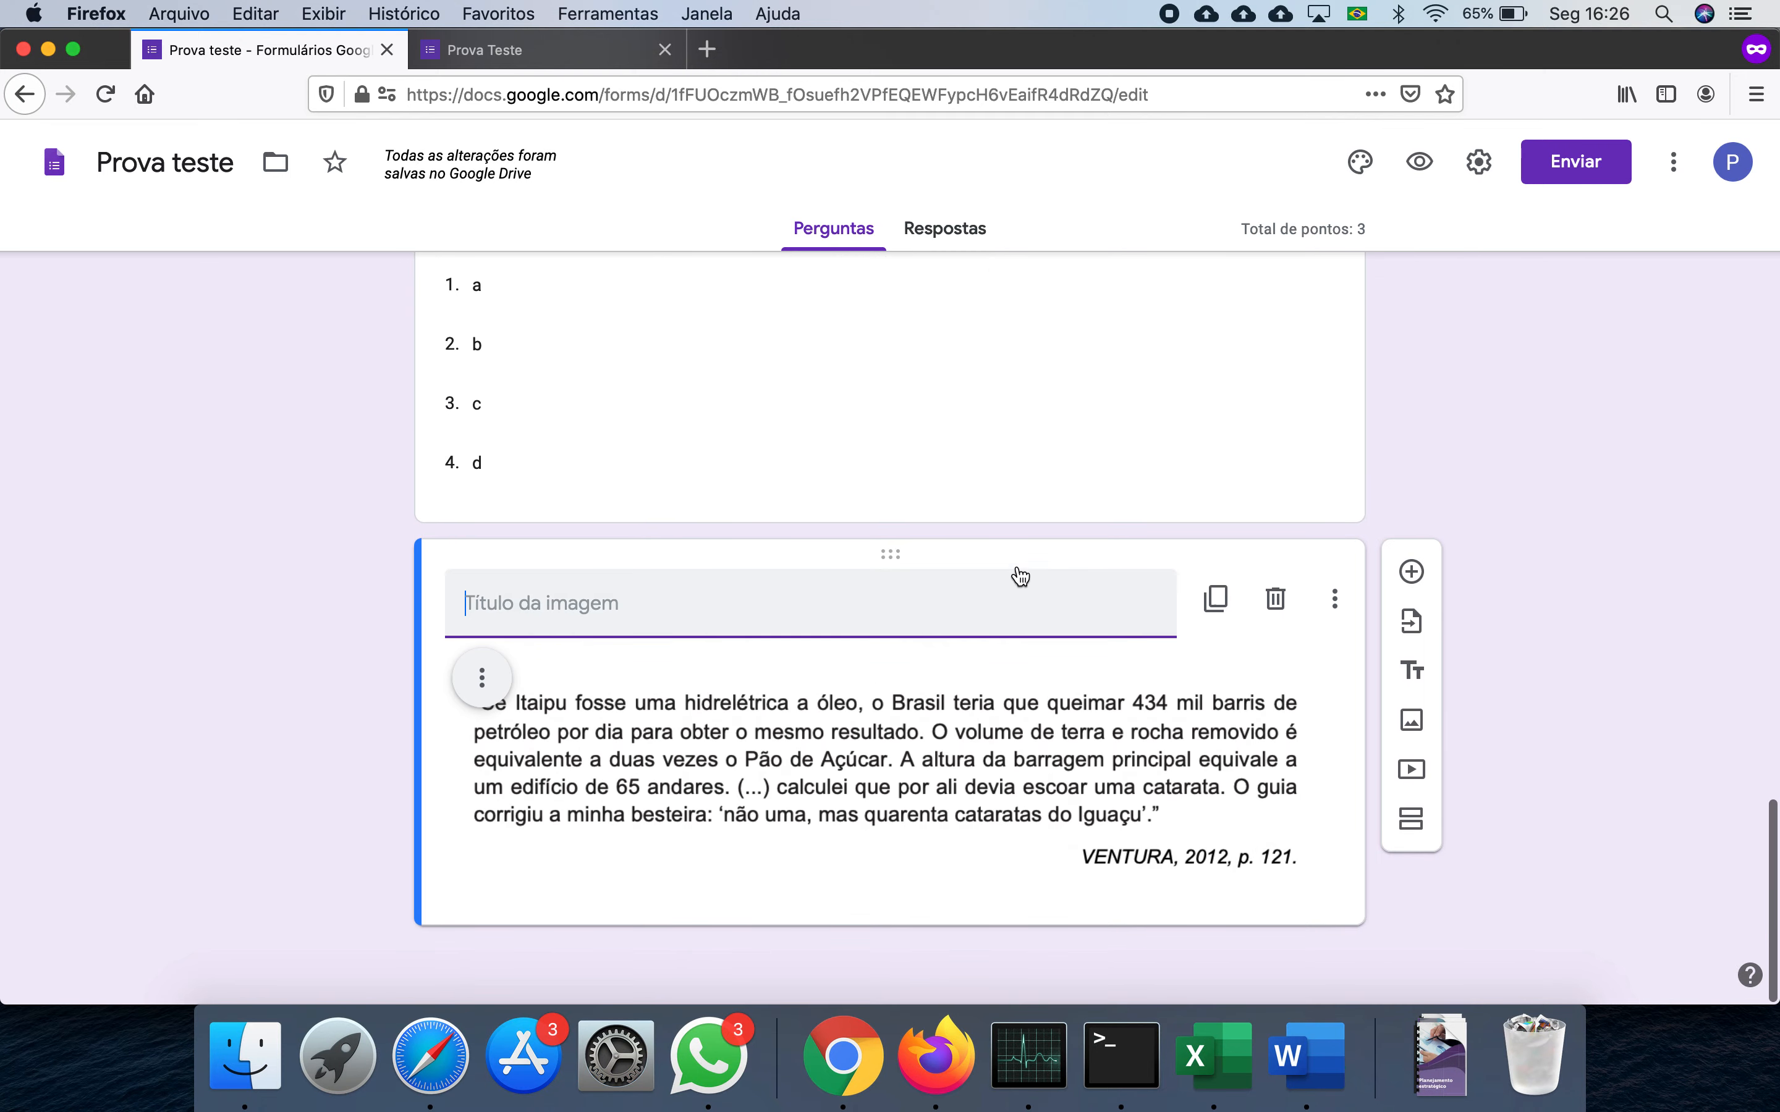
{"action": "left_click_drag", "start_coordinate": [990, 551], "coordinate": [958, 405]}
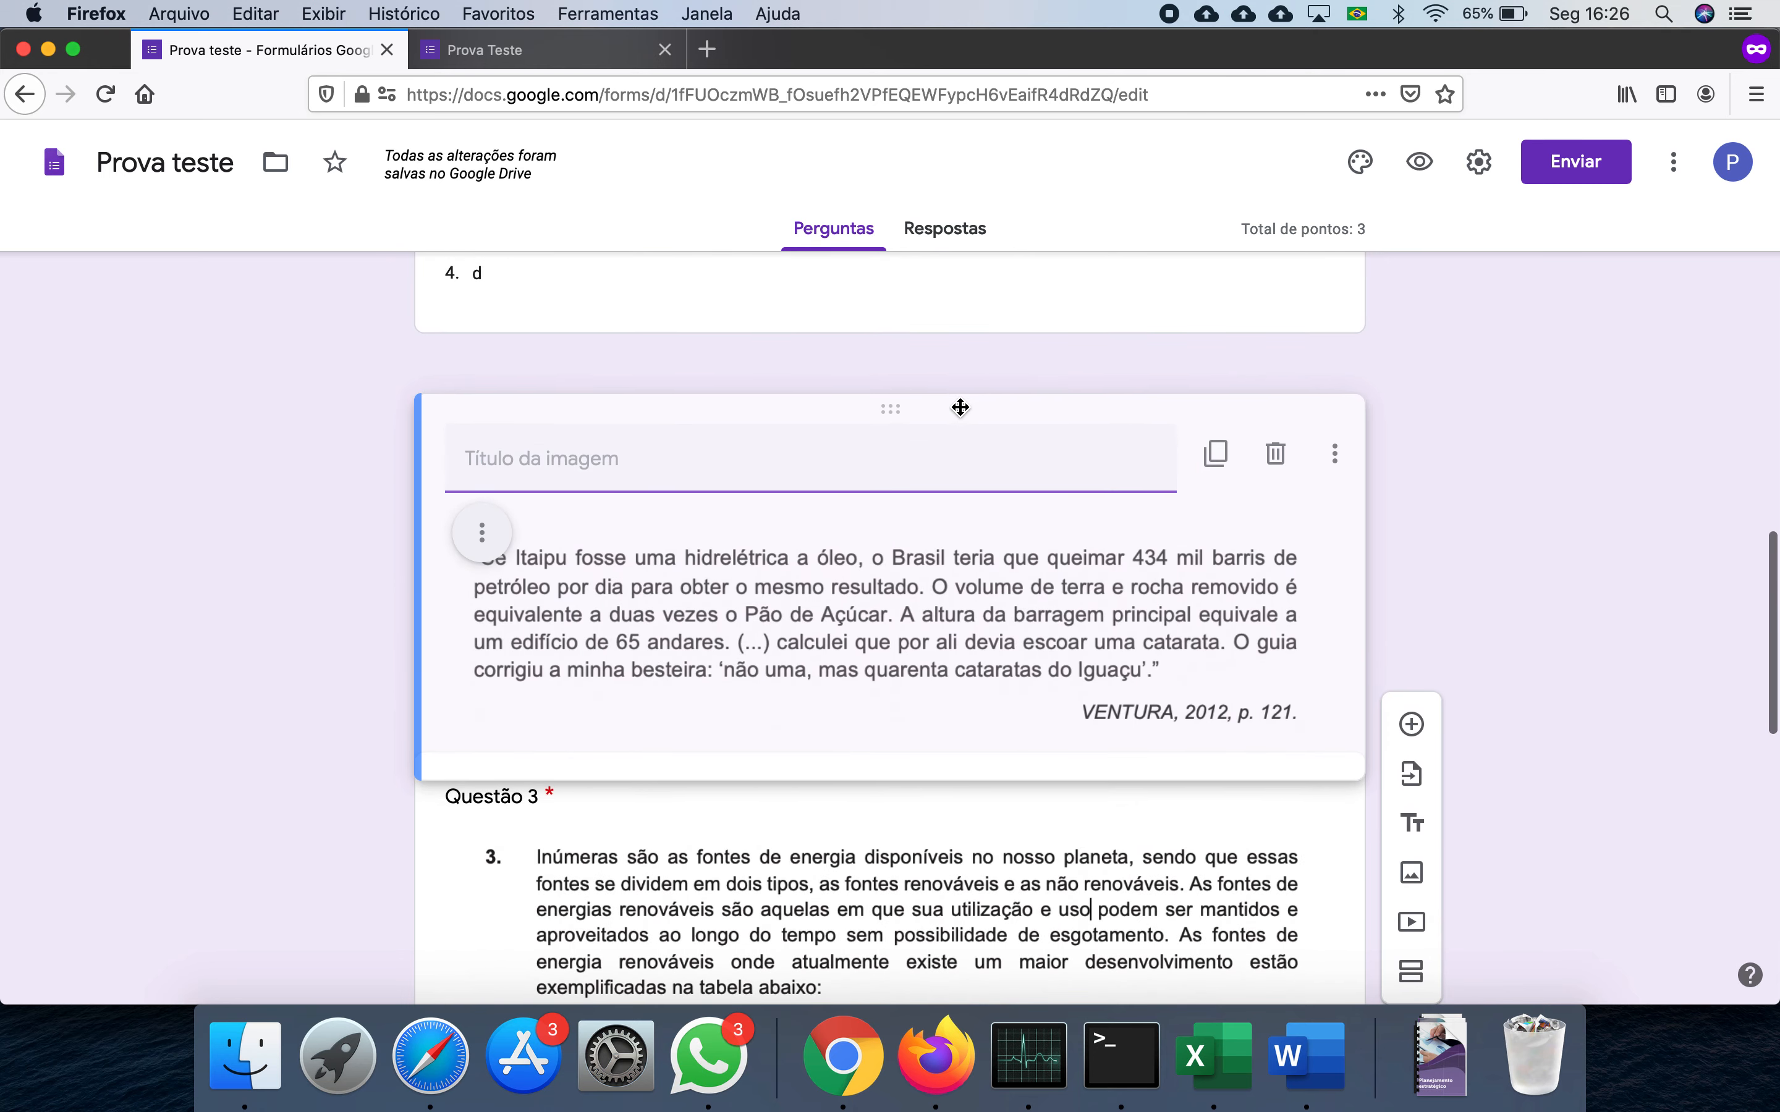
- Title the passage image 'Texto para a próxima questão'
{"action": "left_click", "coordinate": [774, 414]}
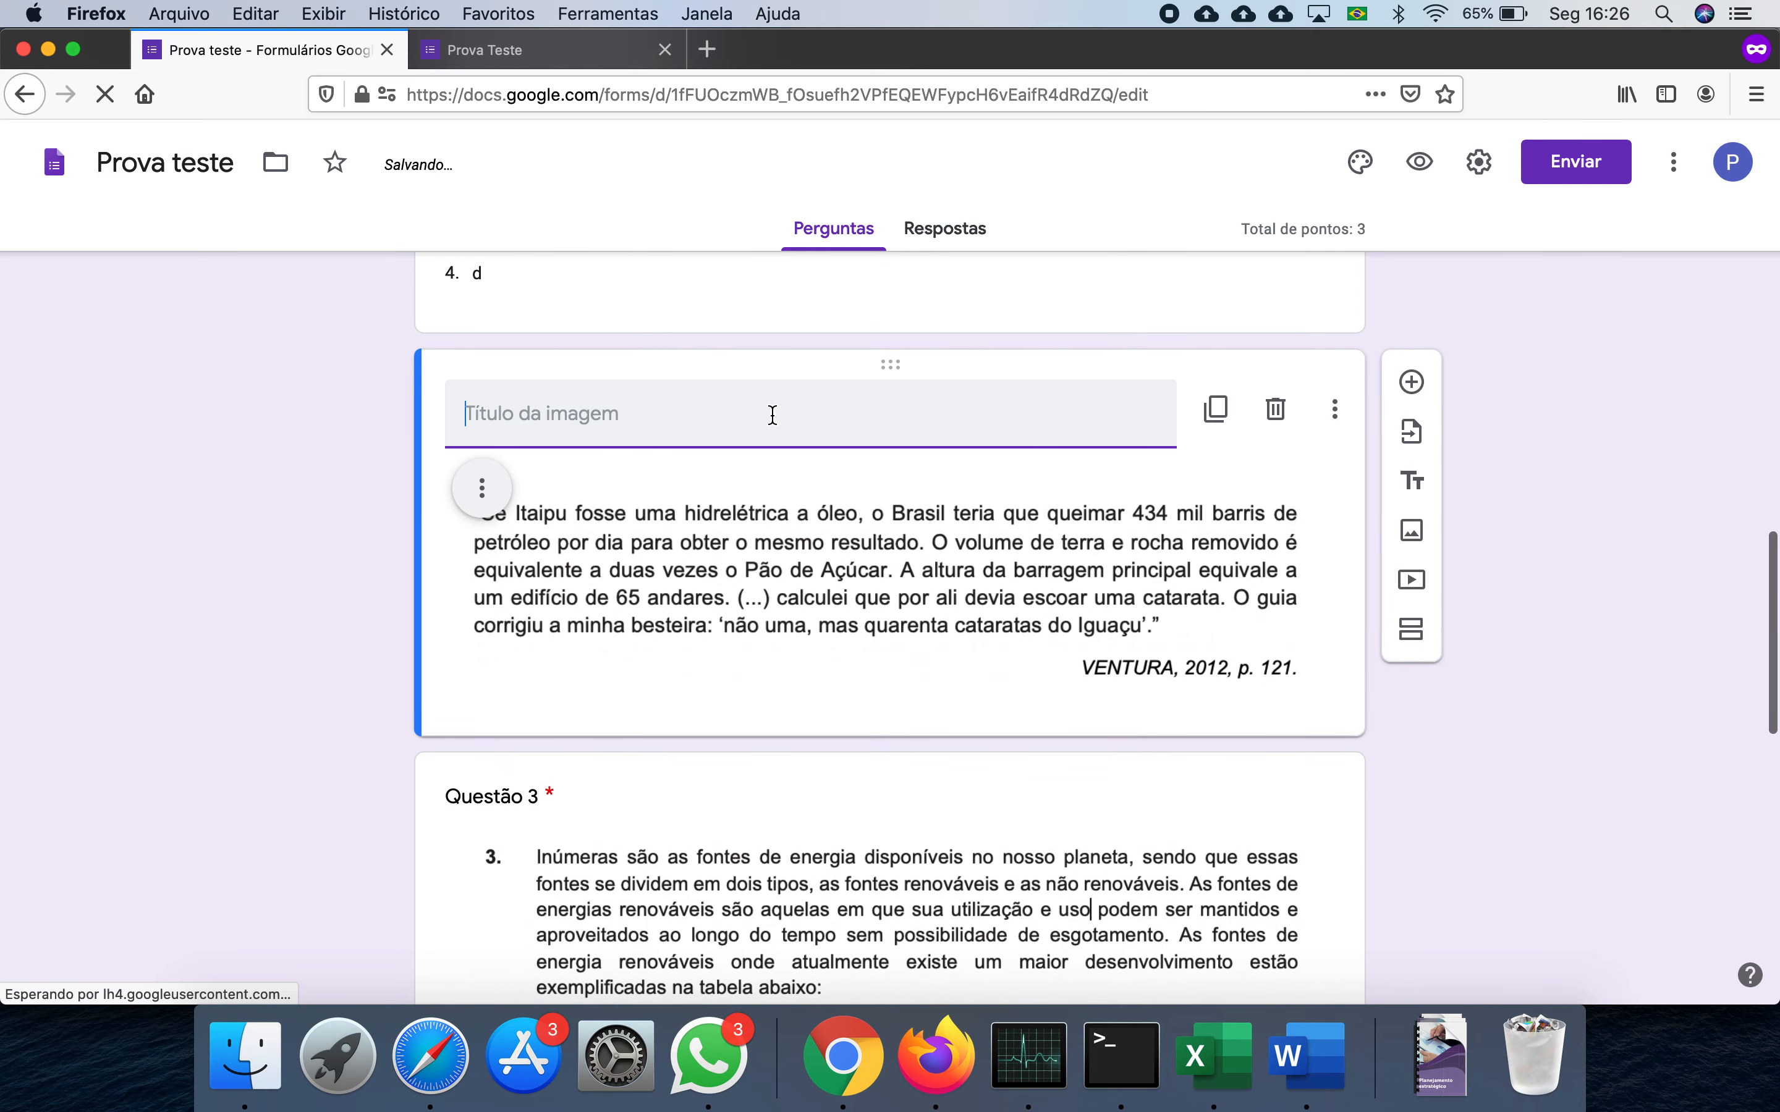
{"action": "type", "text": "Texto para a próxima "}
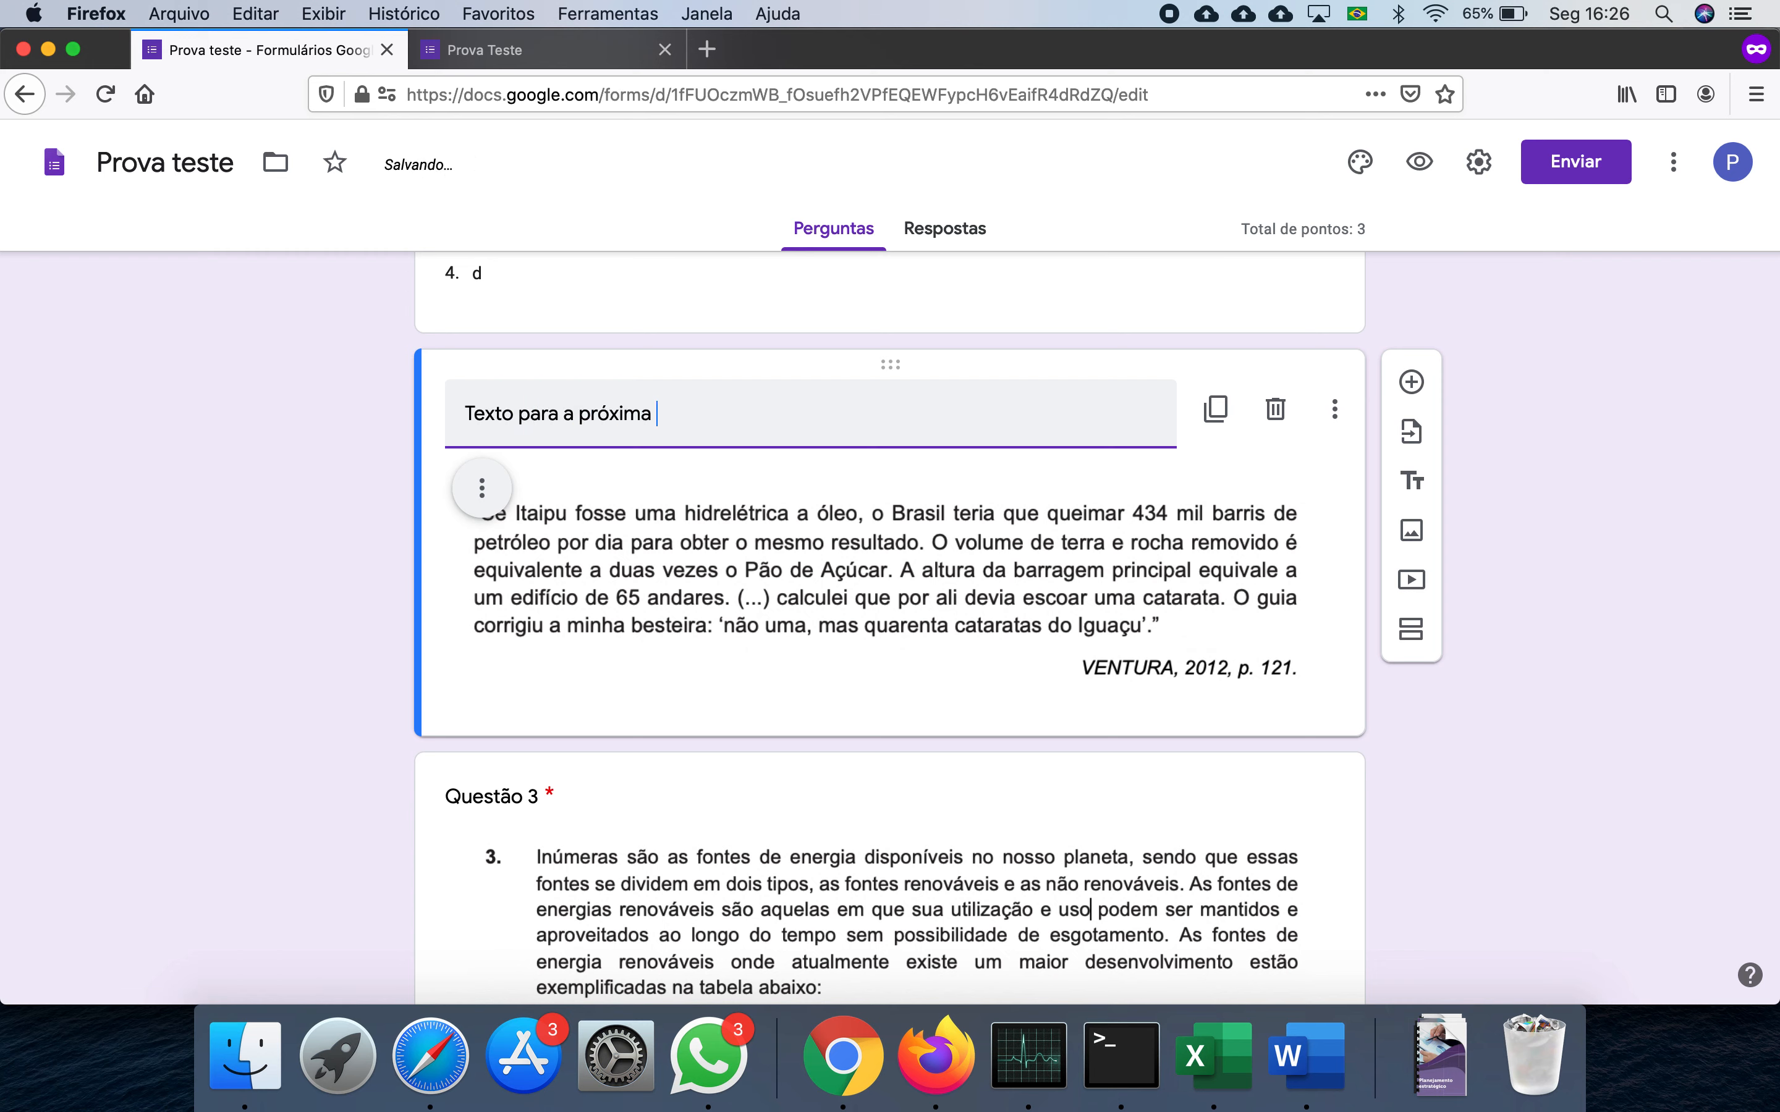
{"action": "type", "text": "quest"}
{"action": "key", "text": "BackSpace"}
{"action": "type", "text": "stão"}
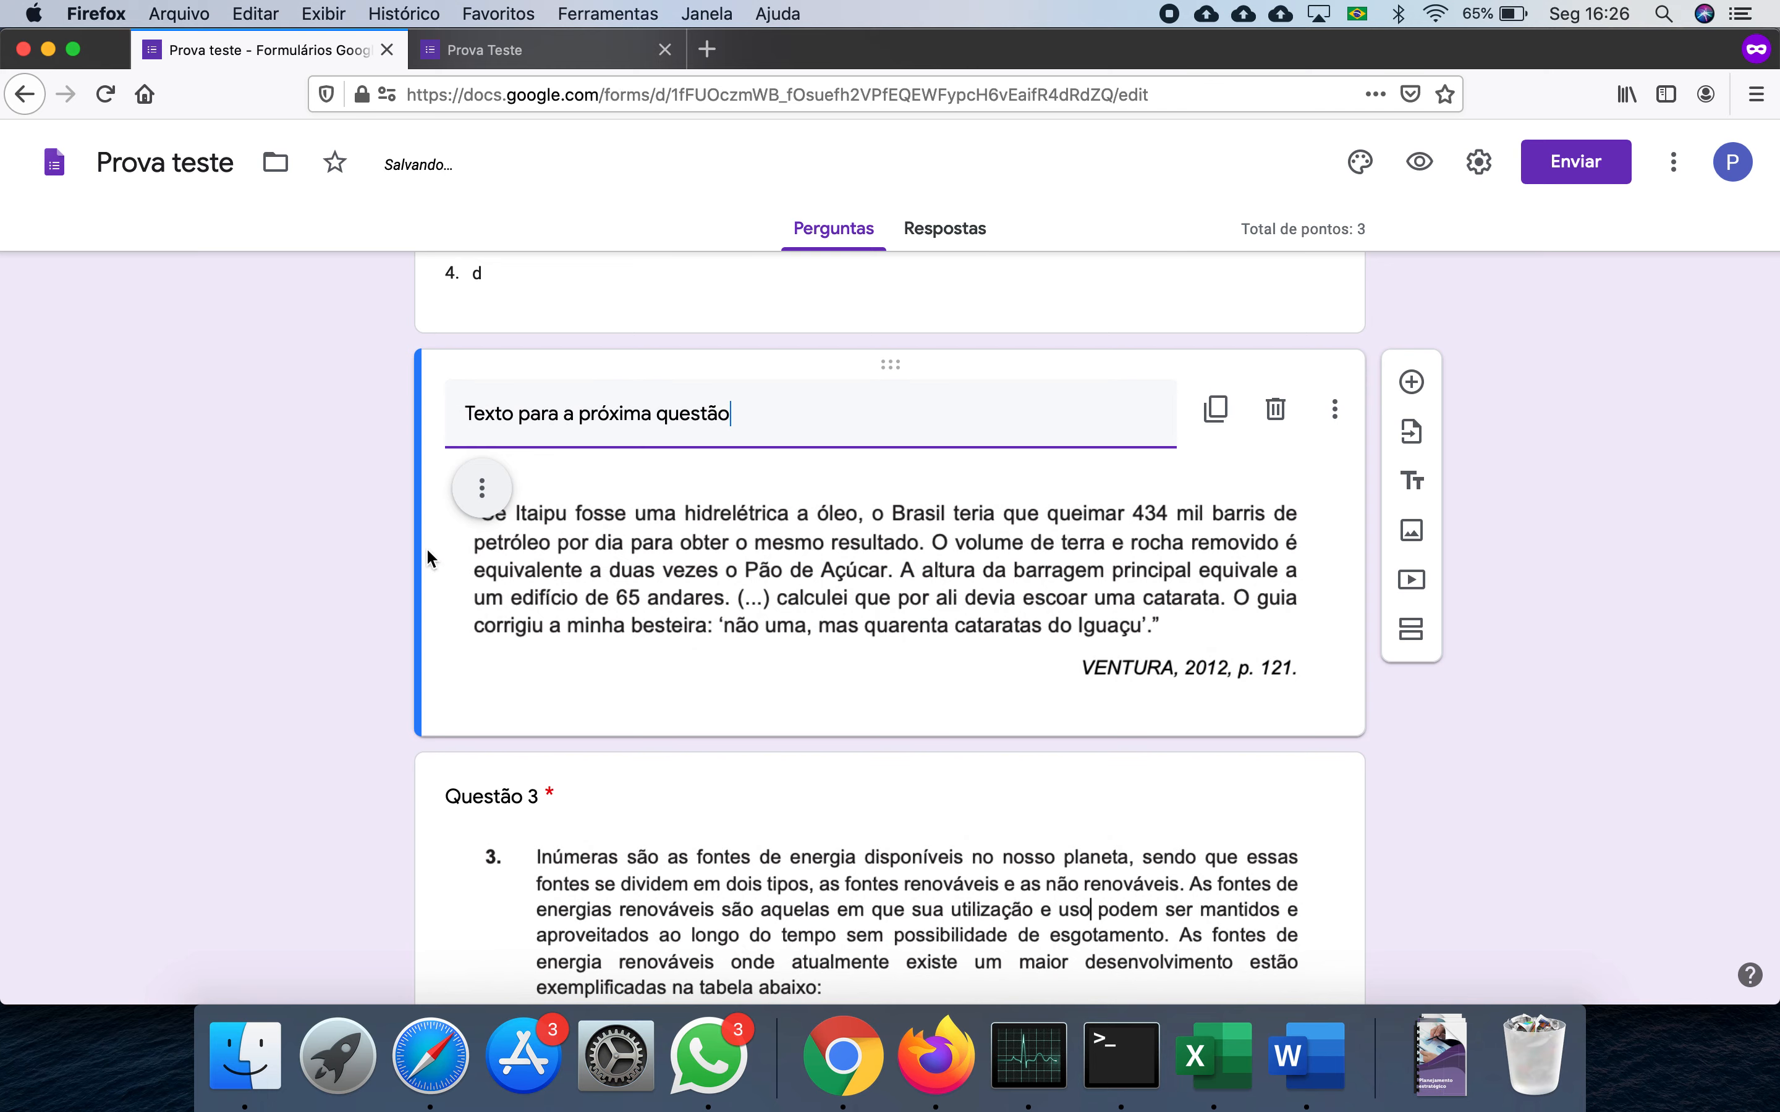
{"action": "left_click", "coordinate": [298, 543]}
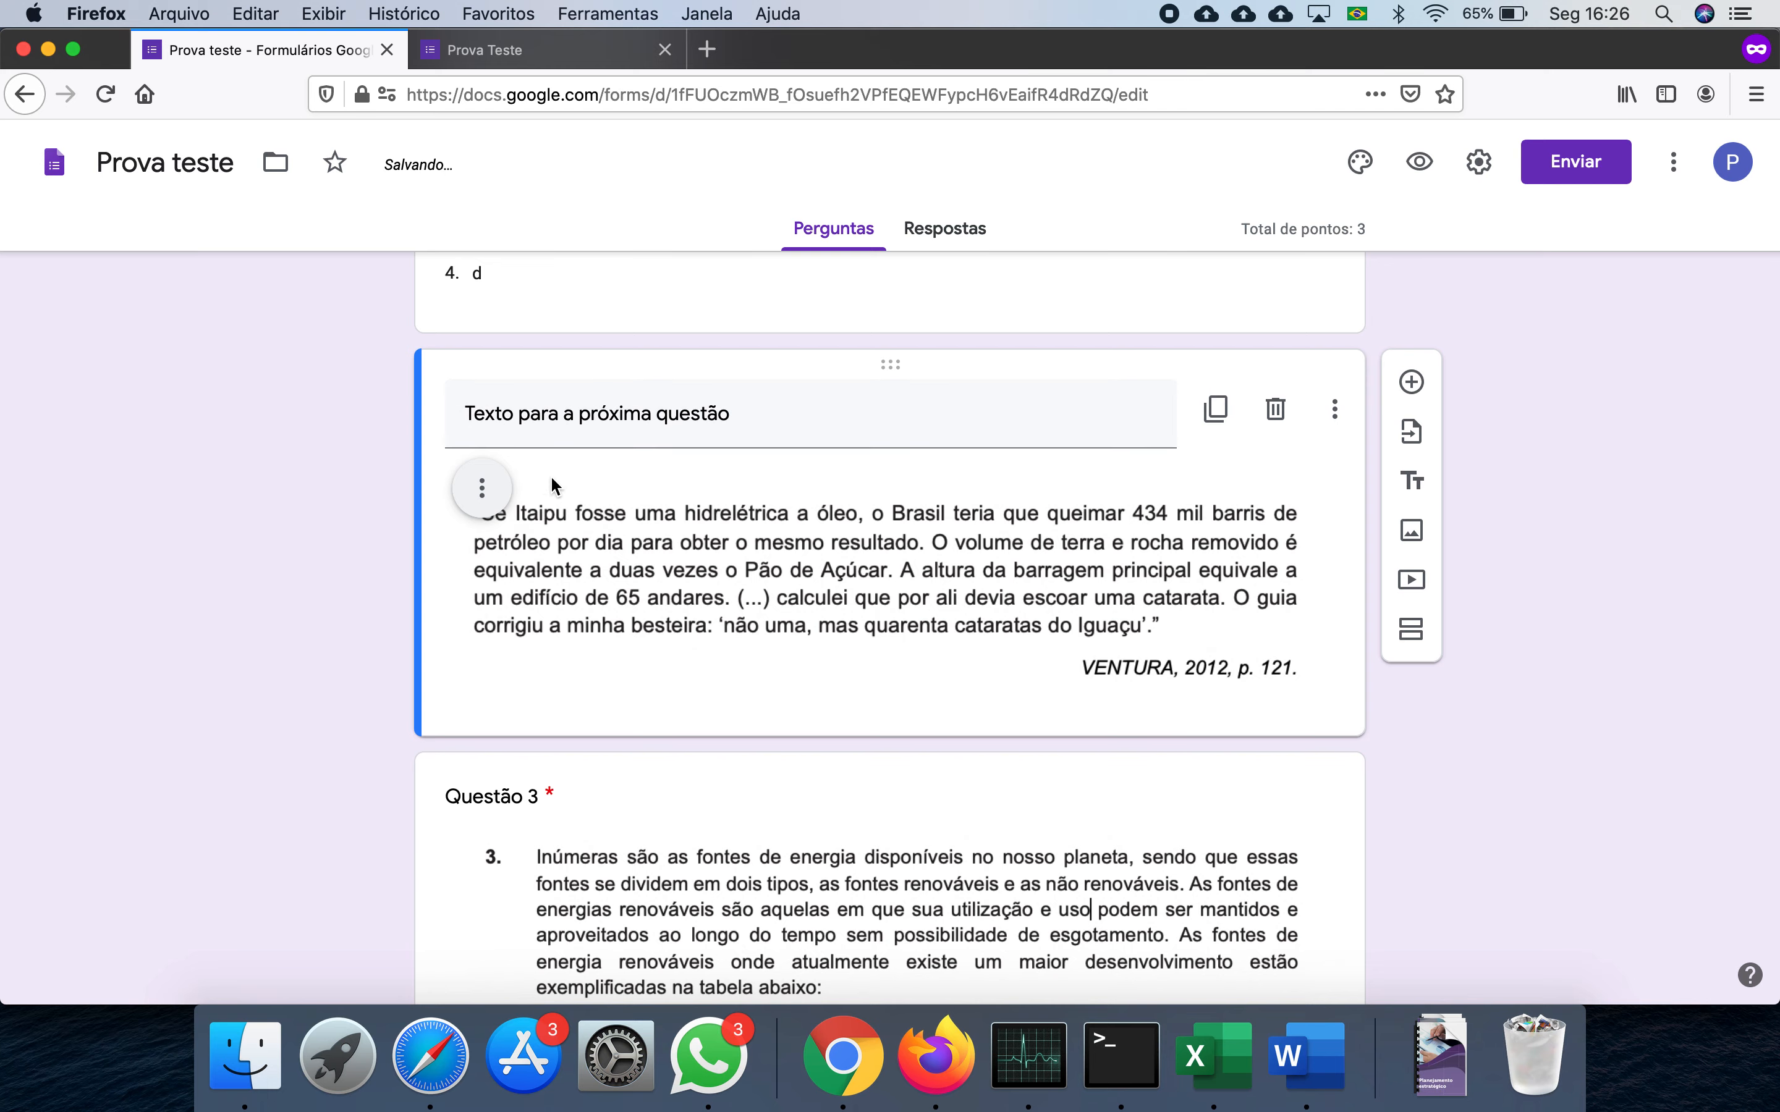
{"action": "scroll", "coordinate": [321, 576], "scroll_direction": "down", "scroll_amount": 6}
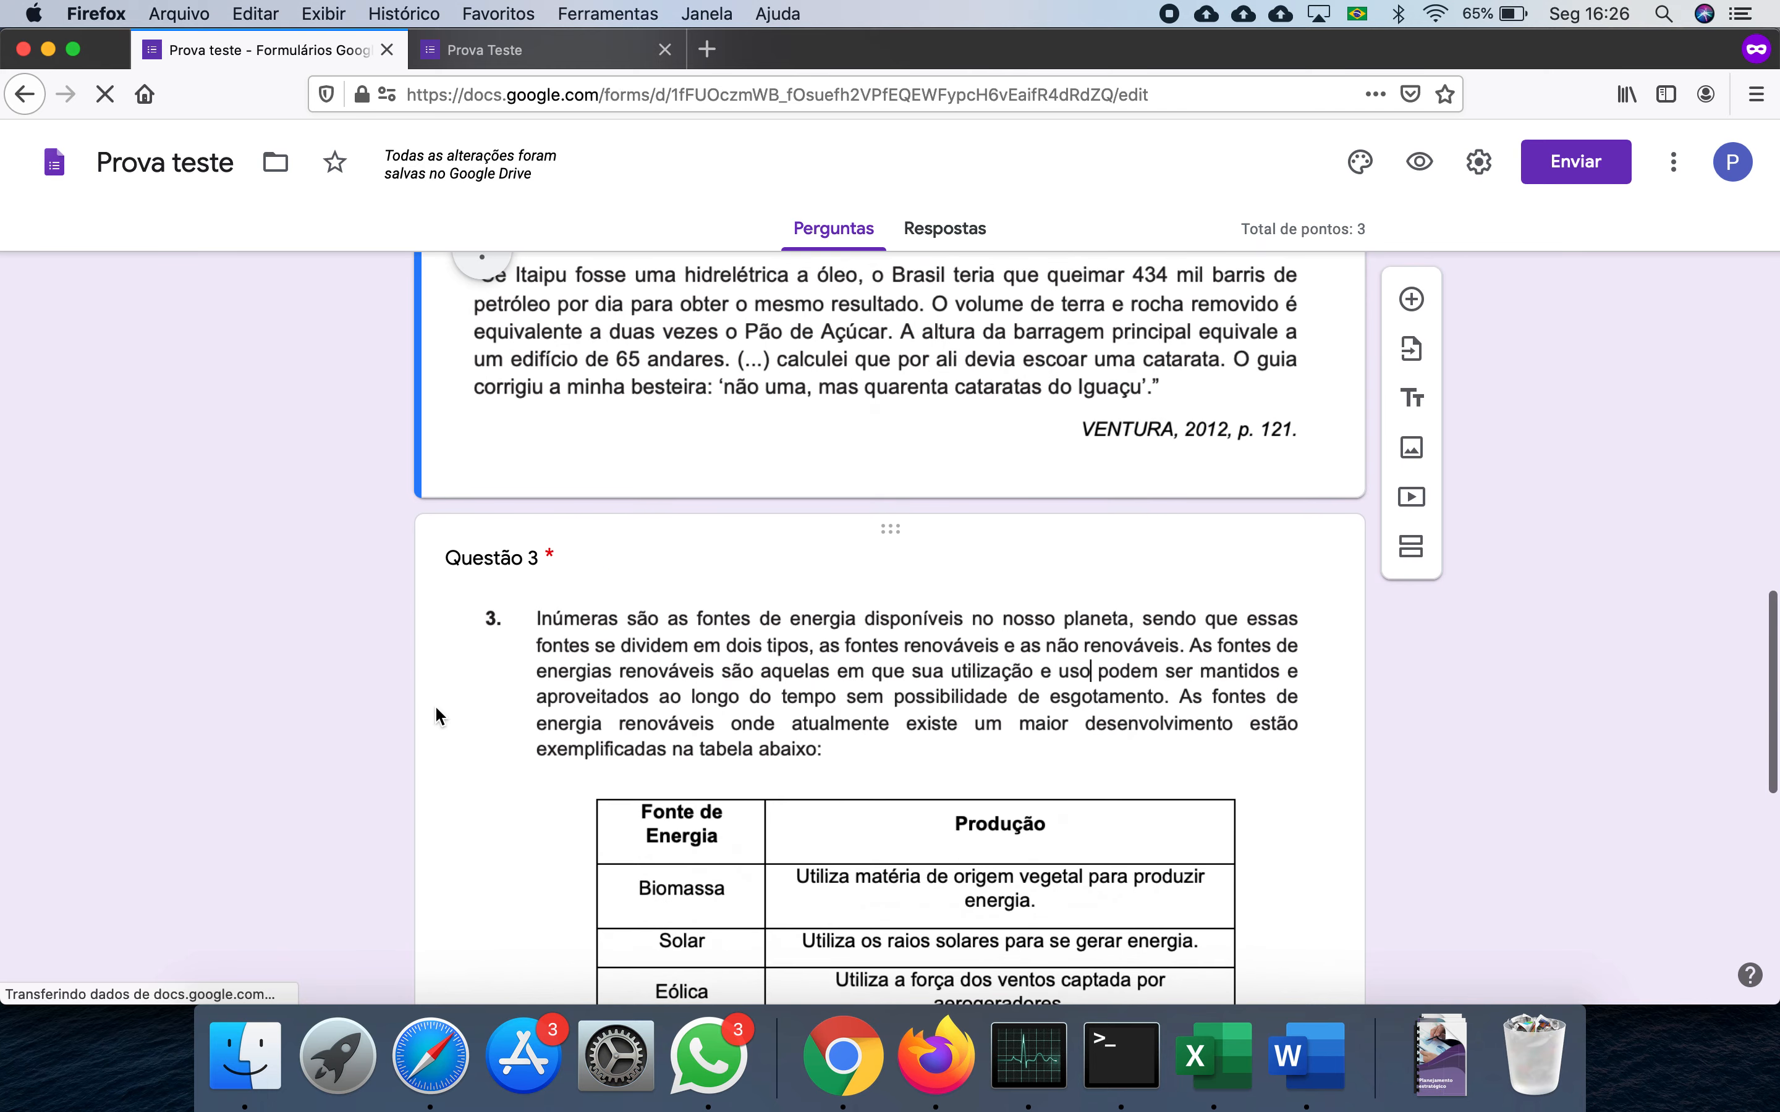
{"action": "scroll", "coordinate": [280, 692], "scroll_direction": "down", "scroll_amount": 7}
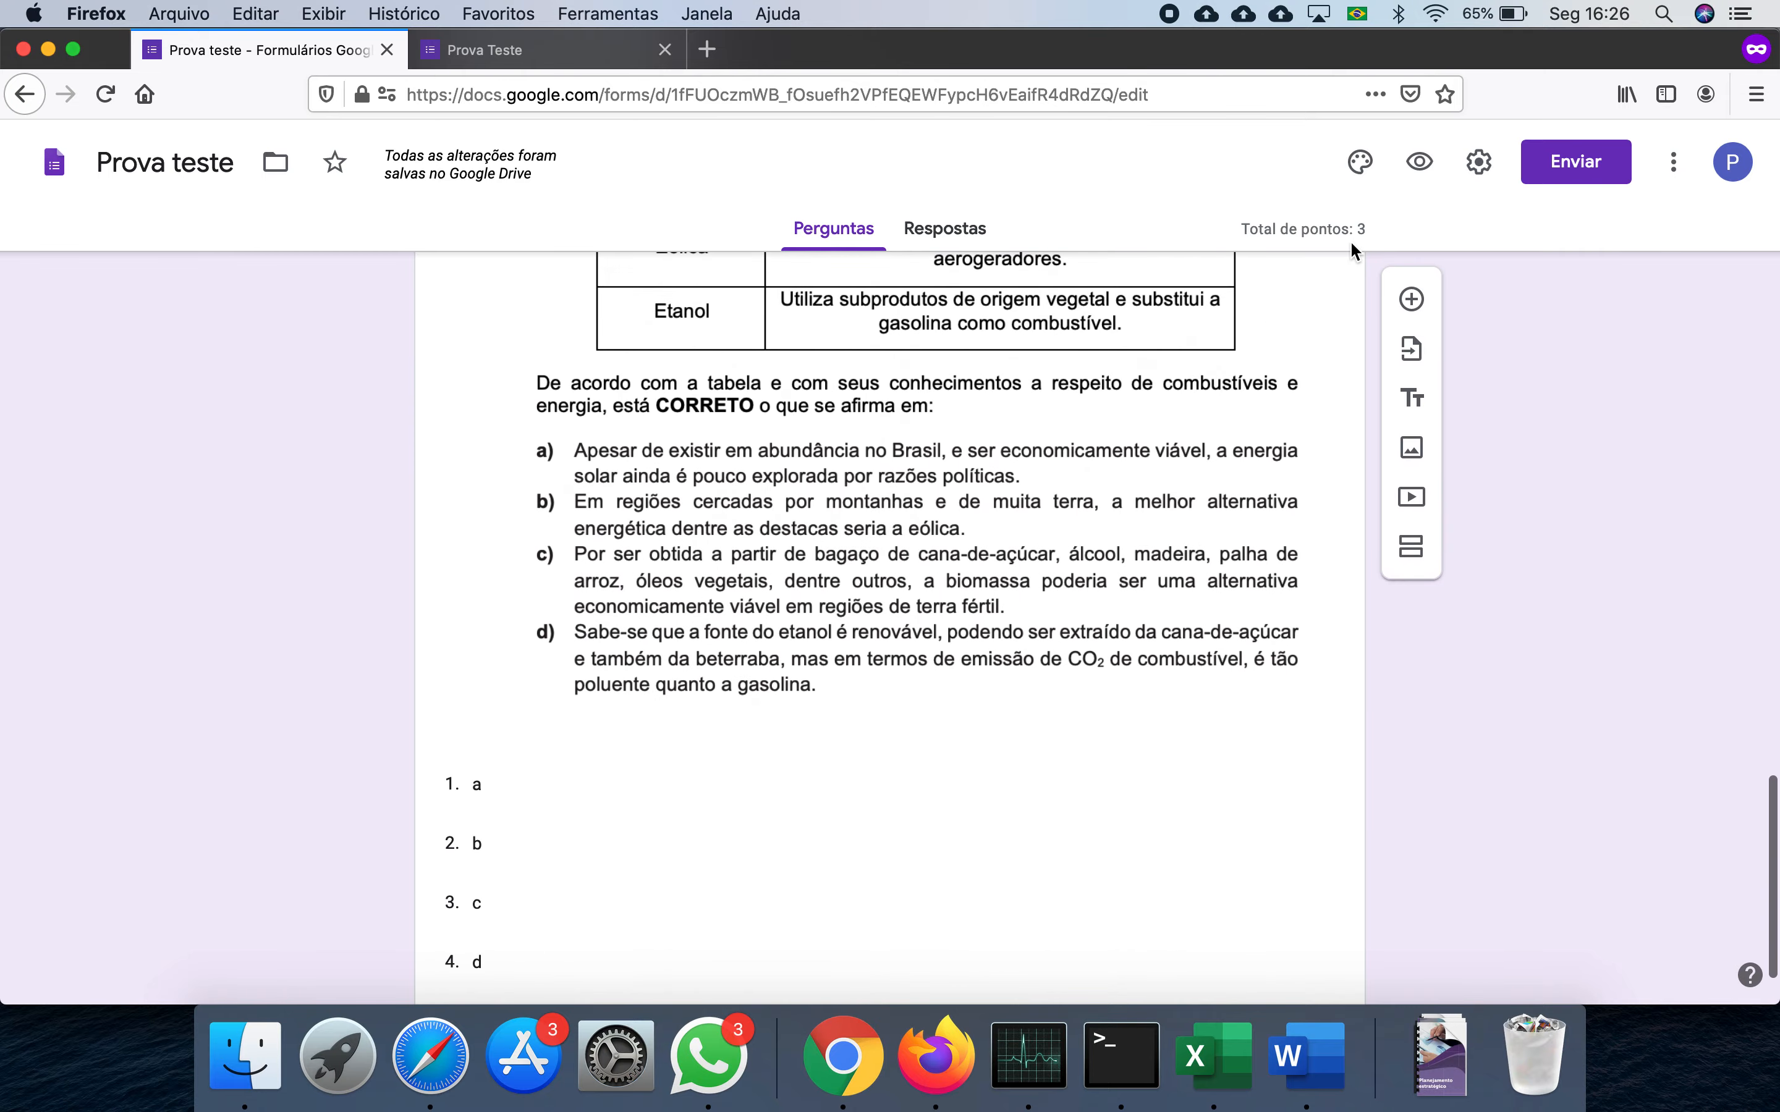
- Open a freshly reloaded respondent preview, leaving the page, and scroll down to Questão 3
{"action": "left_click", "coordinate": [1421, 157]}
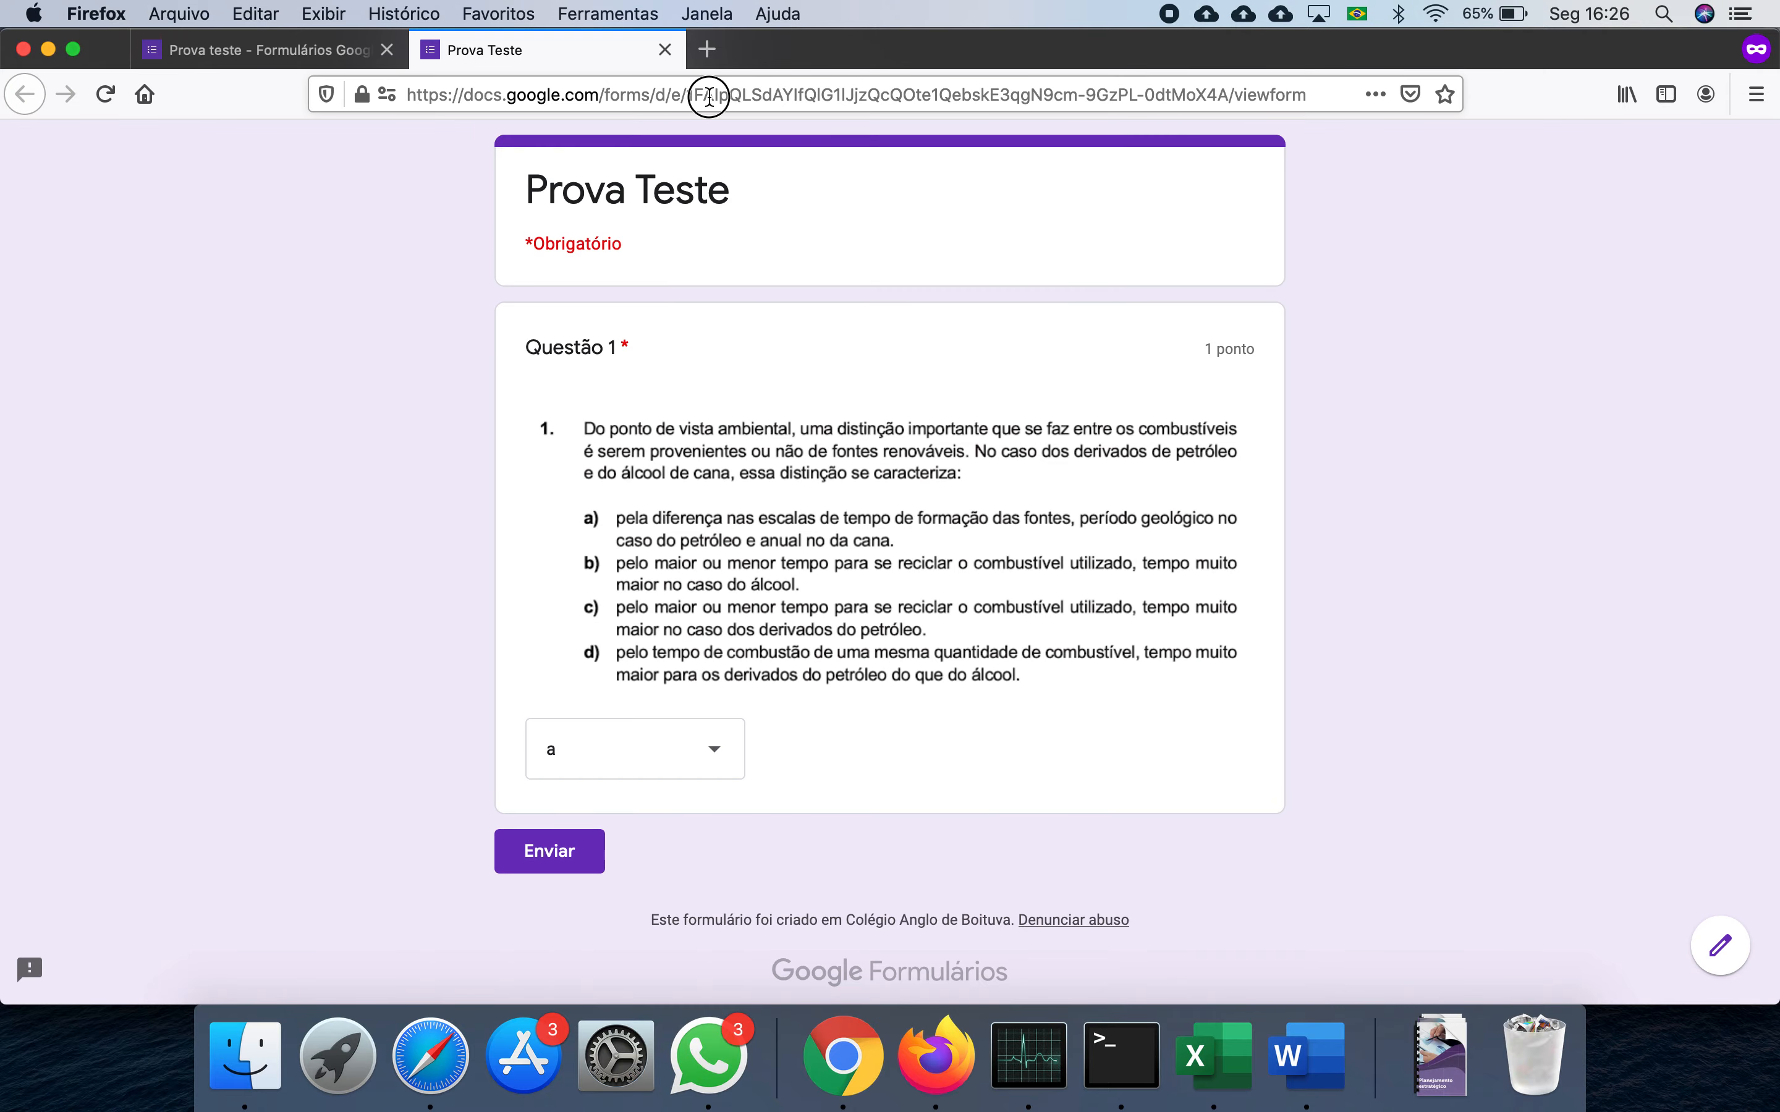
{"action": "left_click", "coordinate": [709, 96]}
{"action": "key", "text": "Return"}
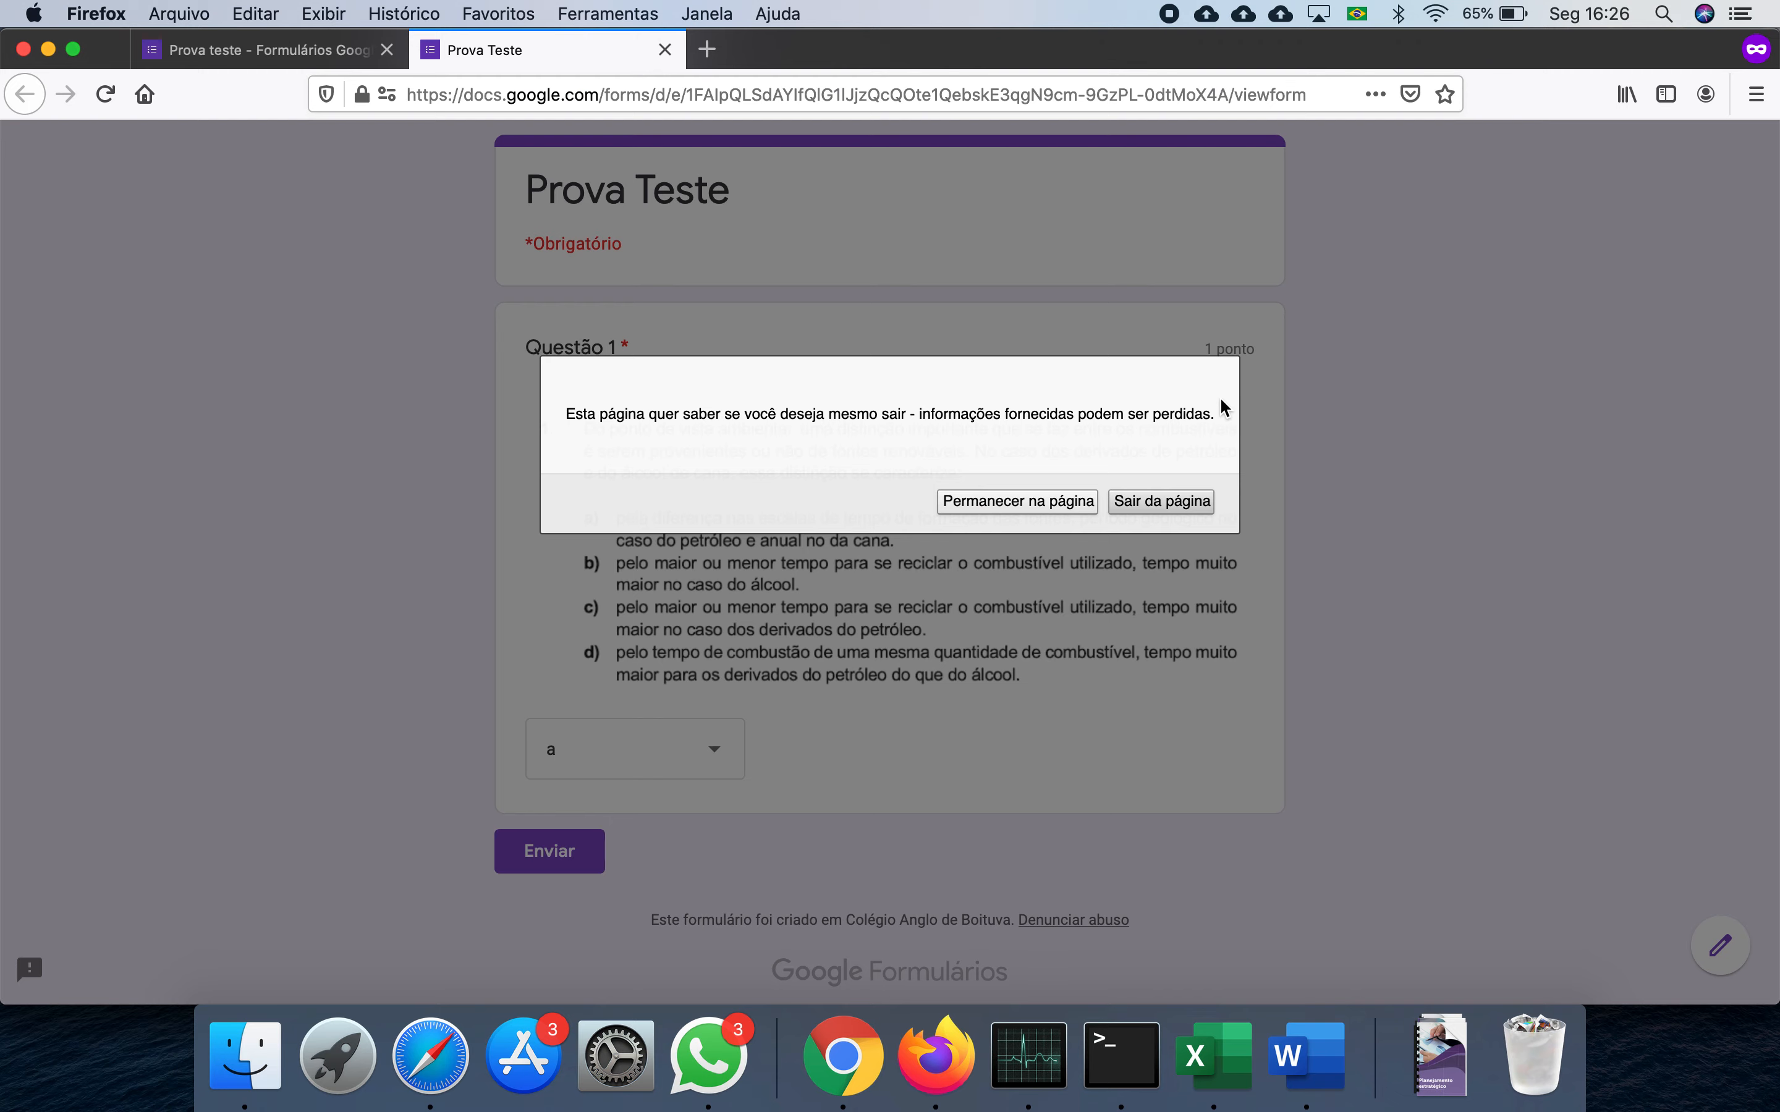
{"action": "left_click", "coordinate": [1133, 510]}
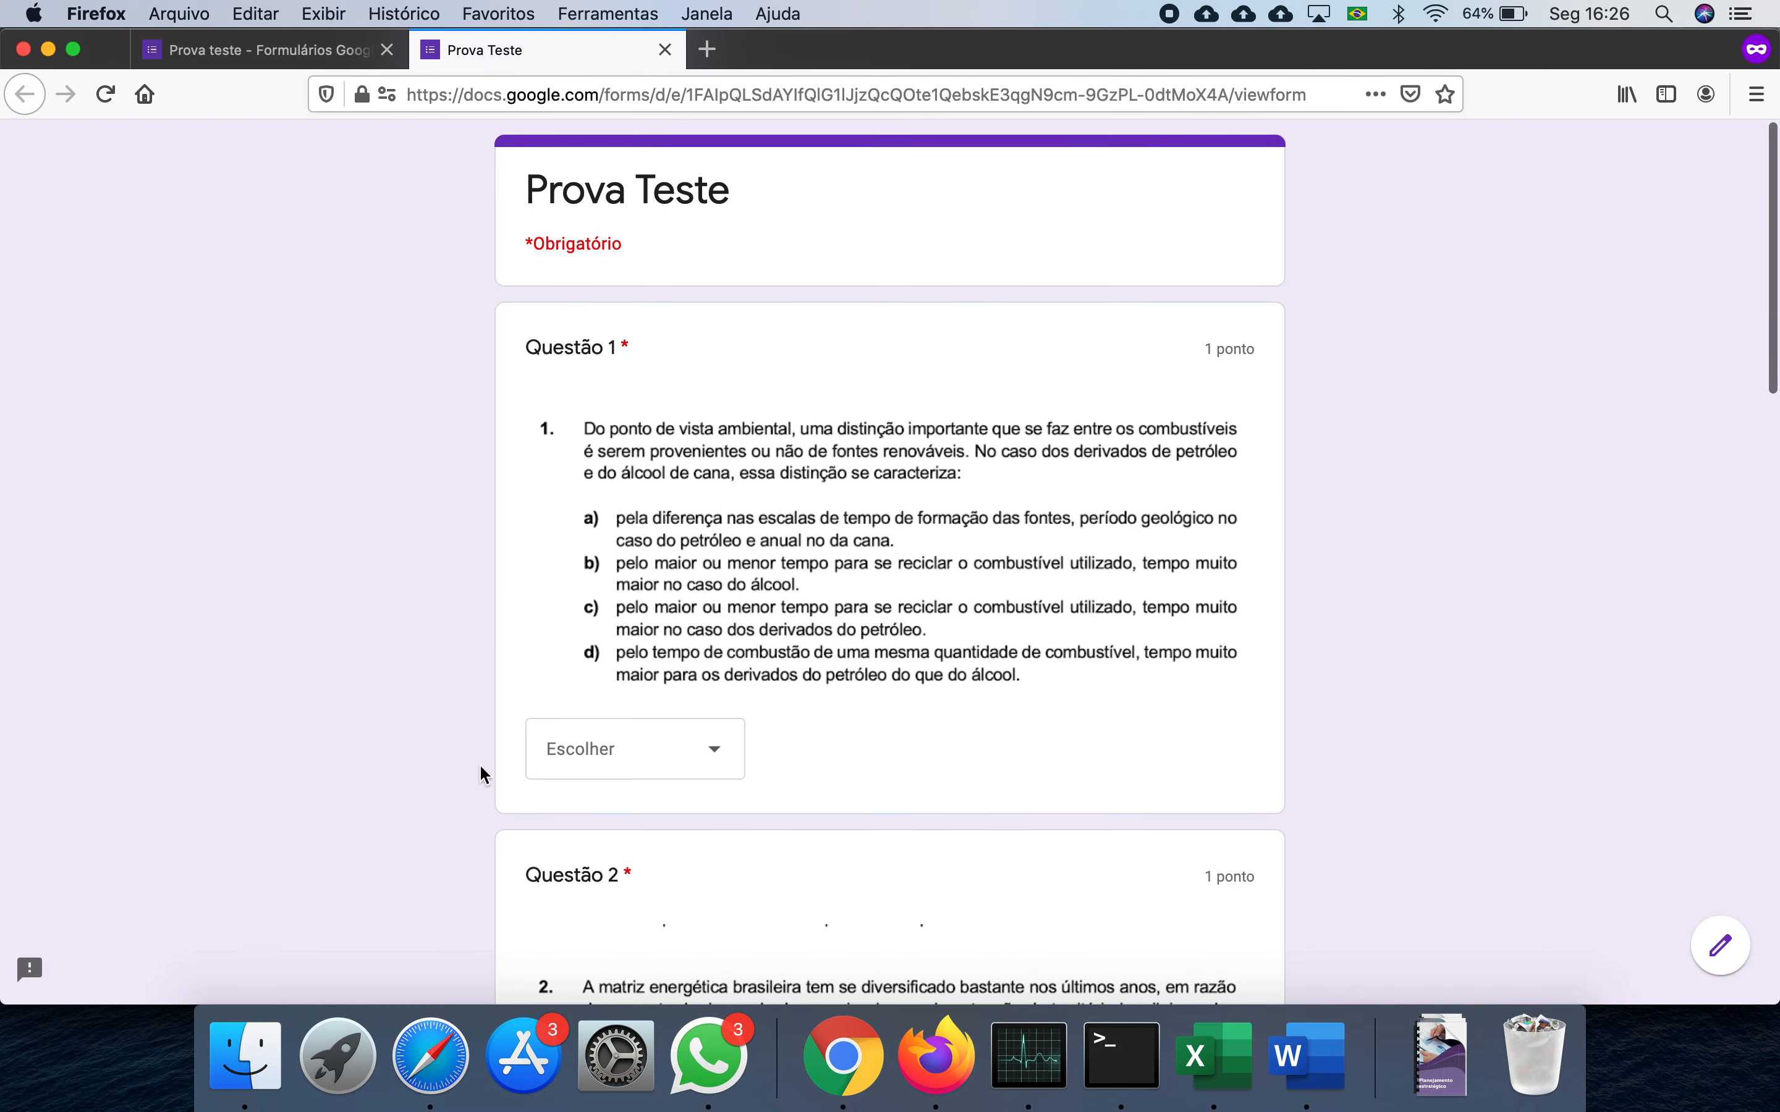
{"action": "scroll", "coordinate": [635, 758], "scroll_direction": "down", "scroll_amount": 9}
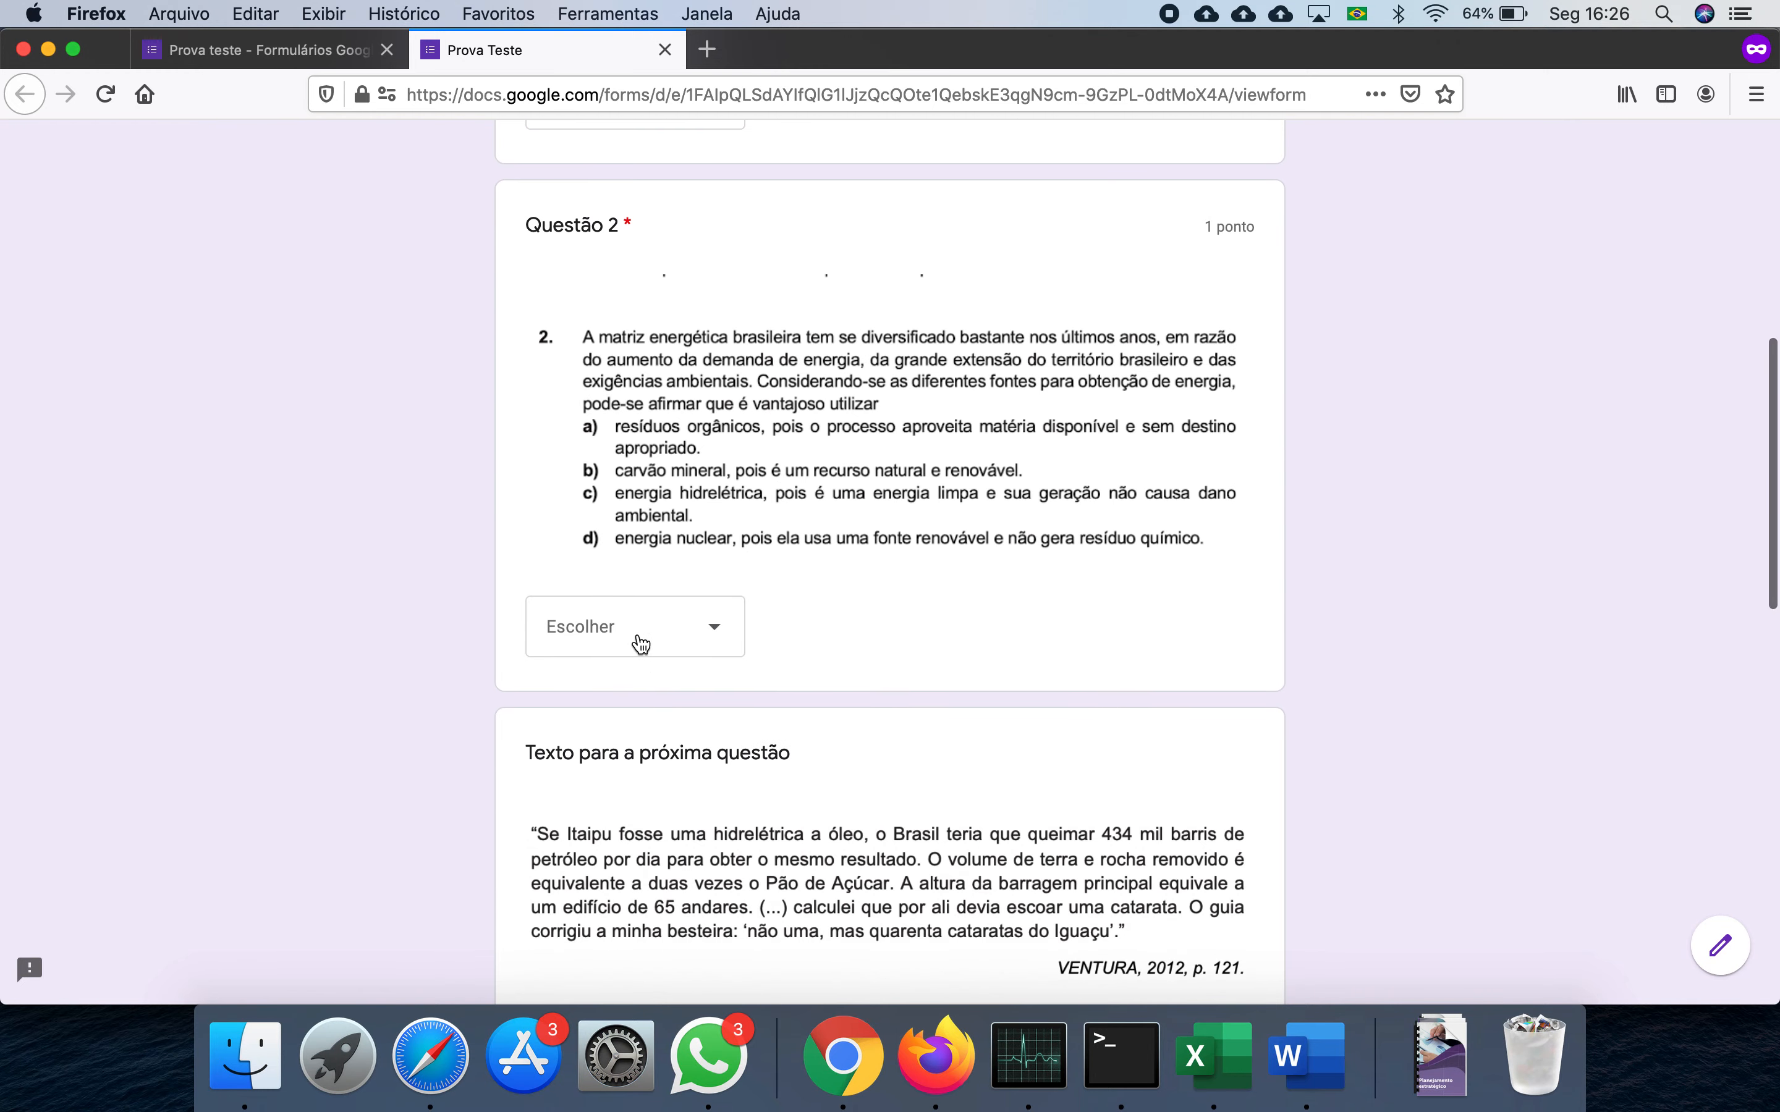
{"action": "scroll", "coordinate": [321, 748], "scroll_direction": "down", "scroll_amount": 8}
{"action": "scroll", "coordinate": [372, 694], "scroll_direction": "down", "scroll_amount": 3}
{"action": "scroll", "coordinate": [371, 694], "scroll_direction": "up", "scroll_amount": 4}
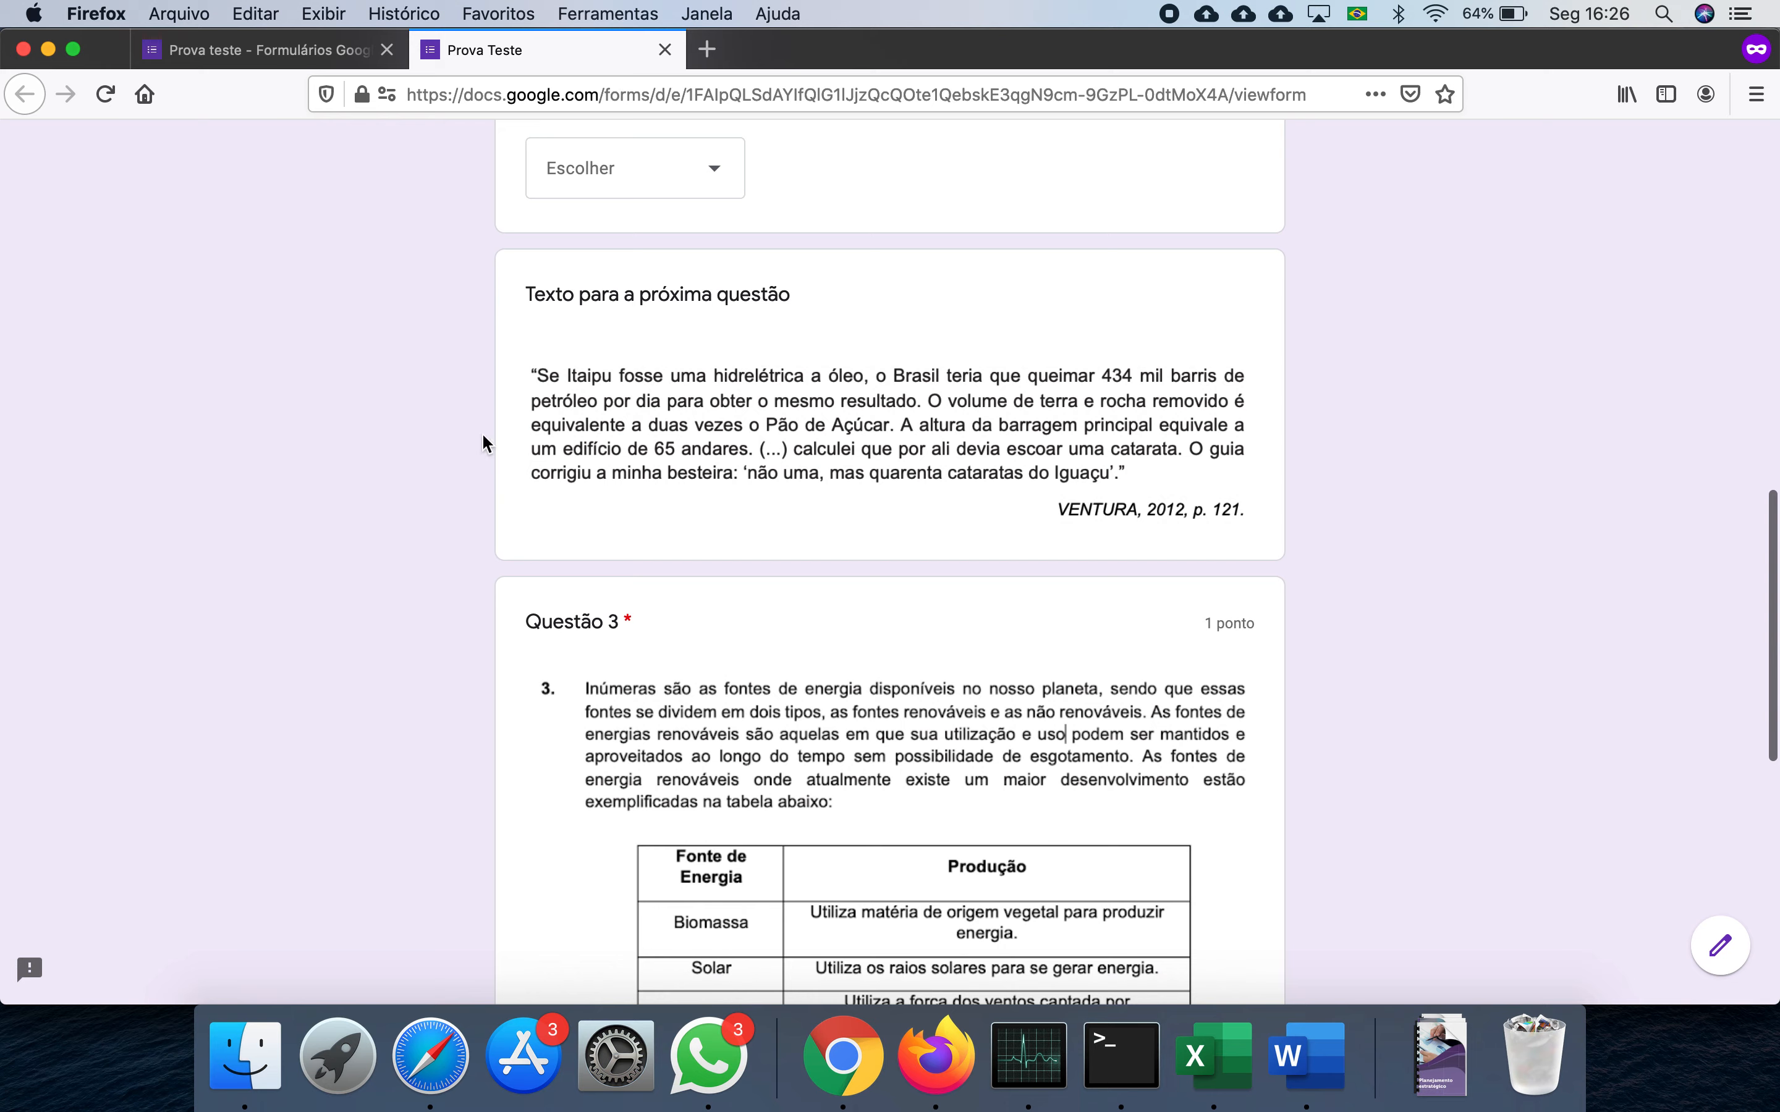
{"action": "scroll", "coordinate": [422, 698], "scroll_direction": "down", "scroll_amount": 10}
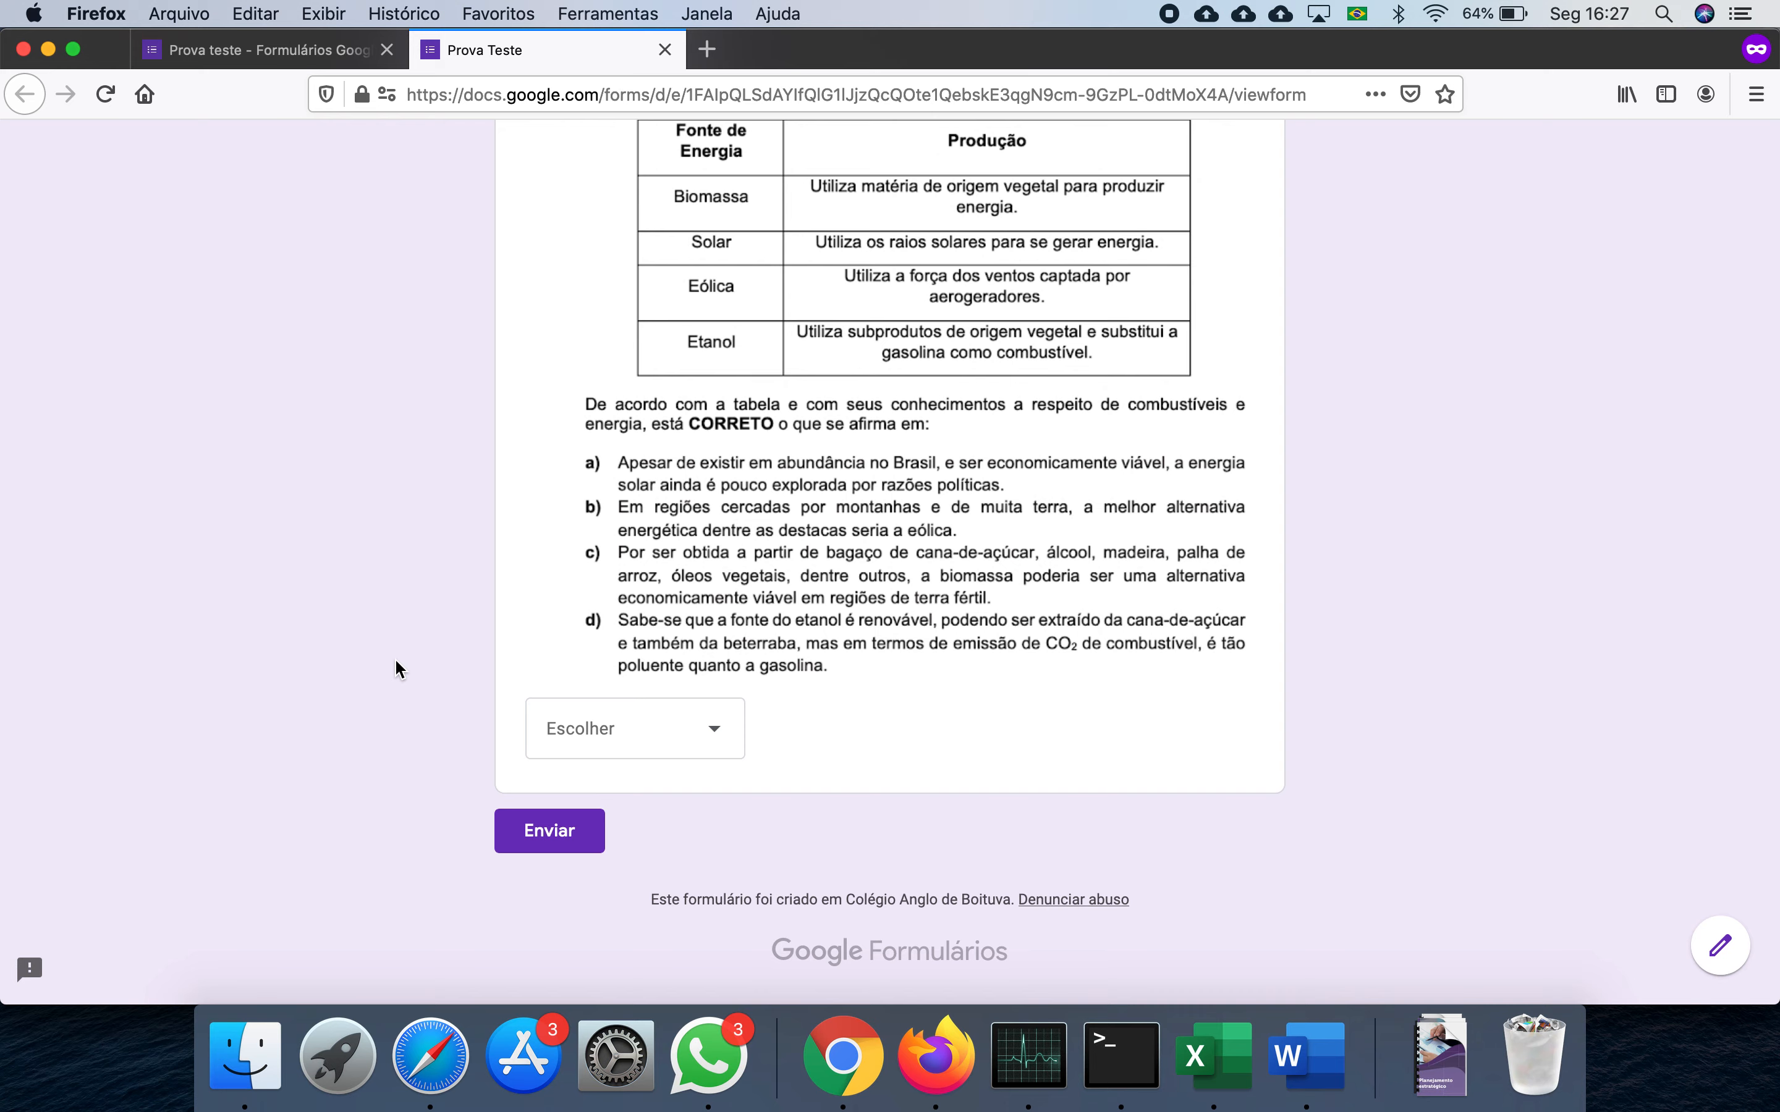
- Open Questão 3 in the editor and look up its answer in the Word Gabarito
{"action": "left_click", "coordinate": [257, 50]}
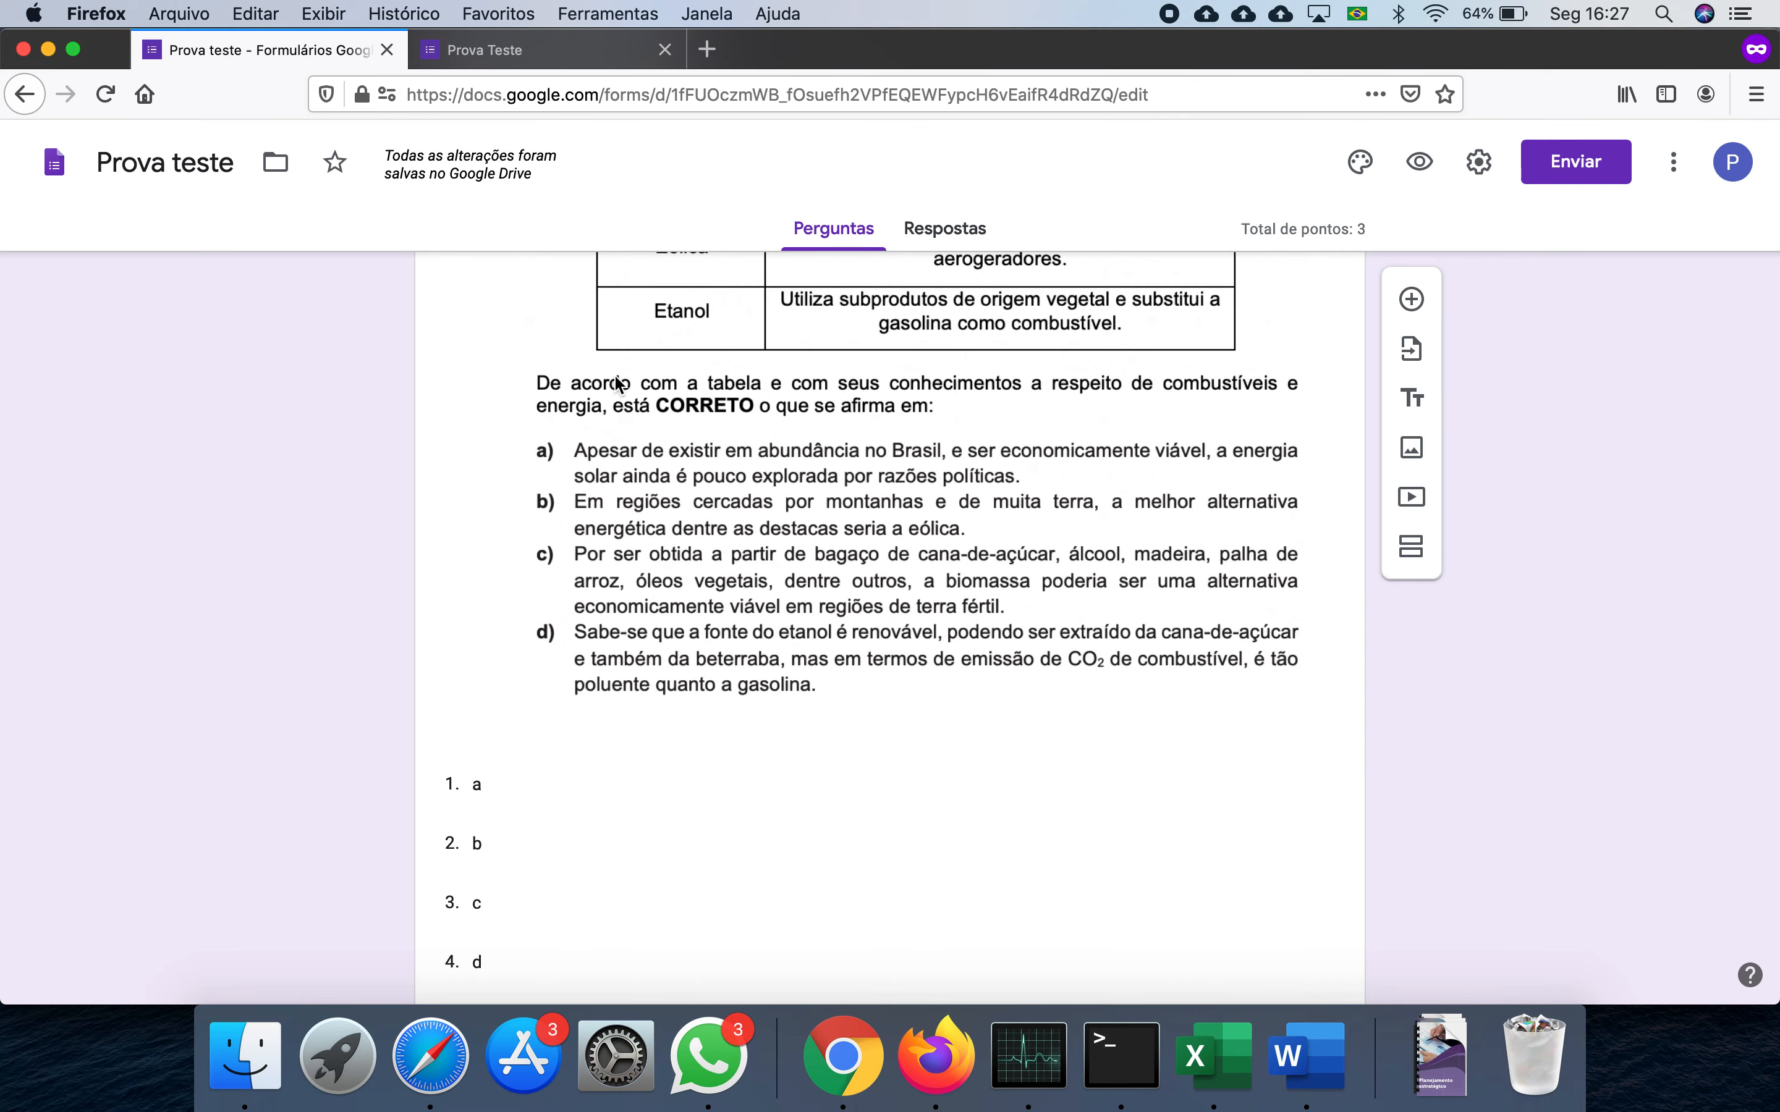
{"action": "left_click", "coordinate": [1040, 823]}
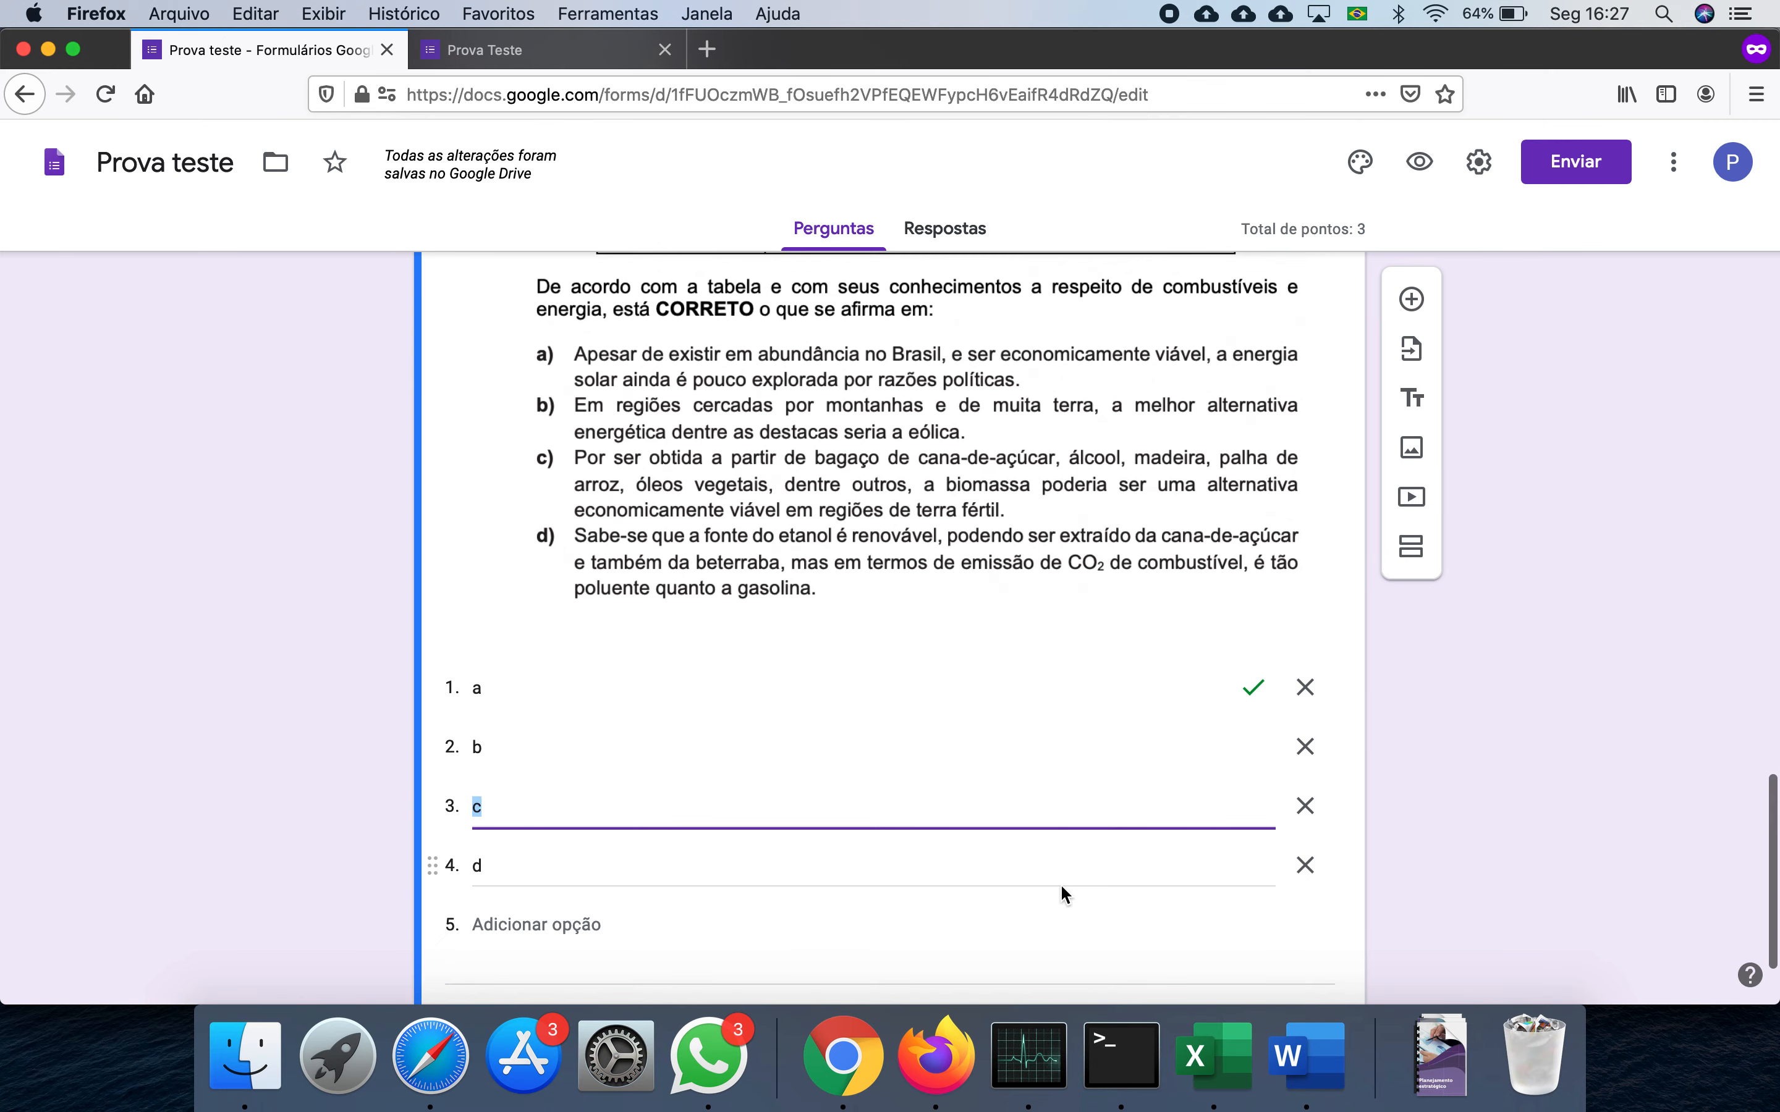
{"action": "scroll", "coordinate": [971, 843], "scroll_direction": "up", "scroll_amount": 15}
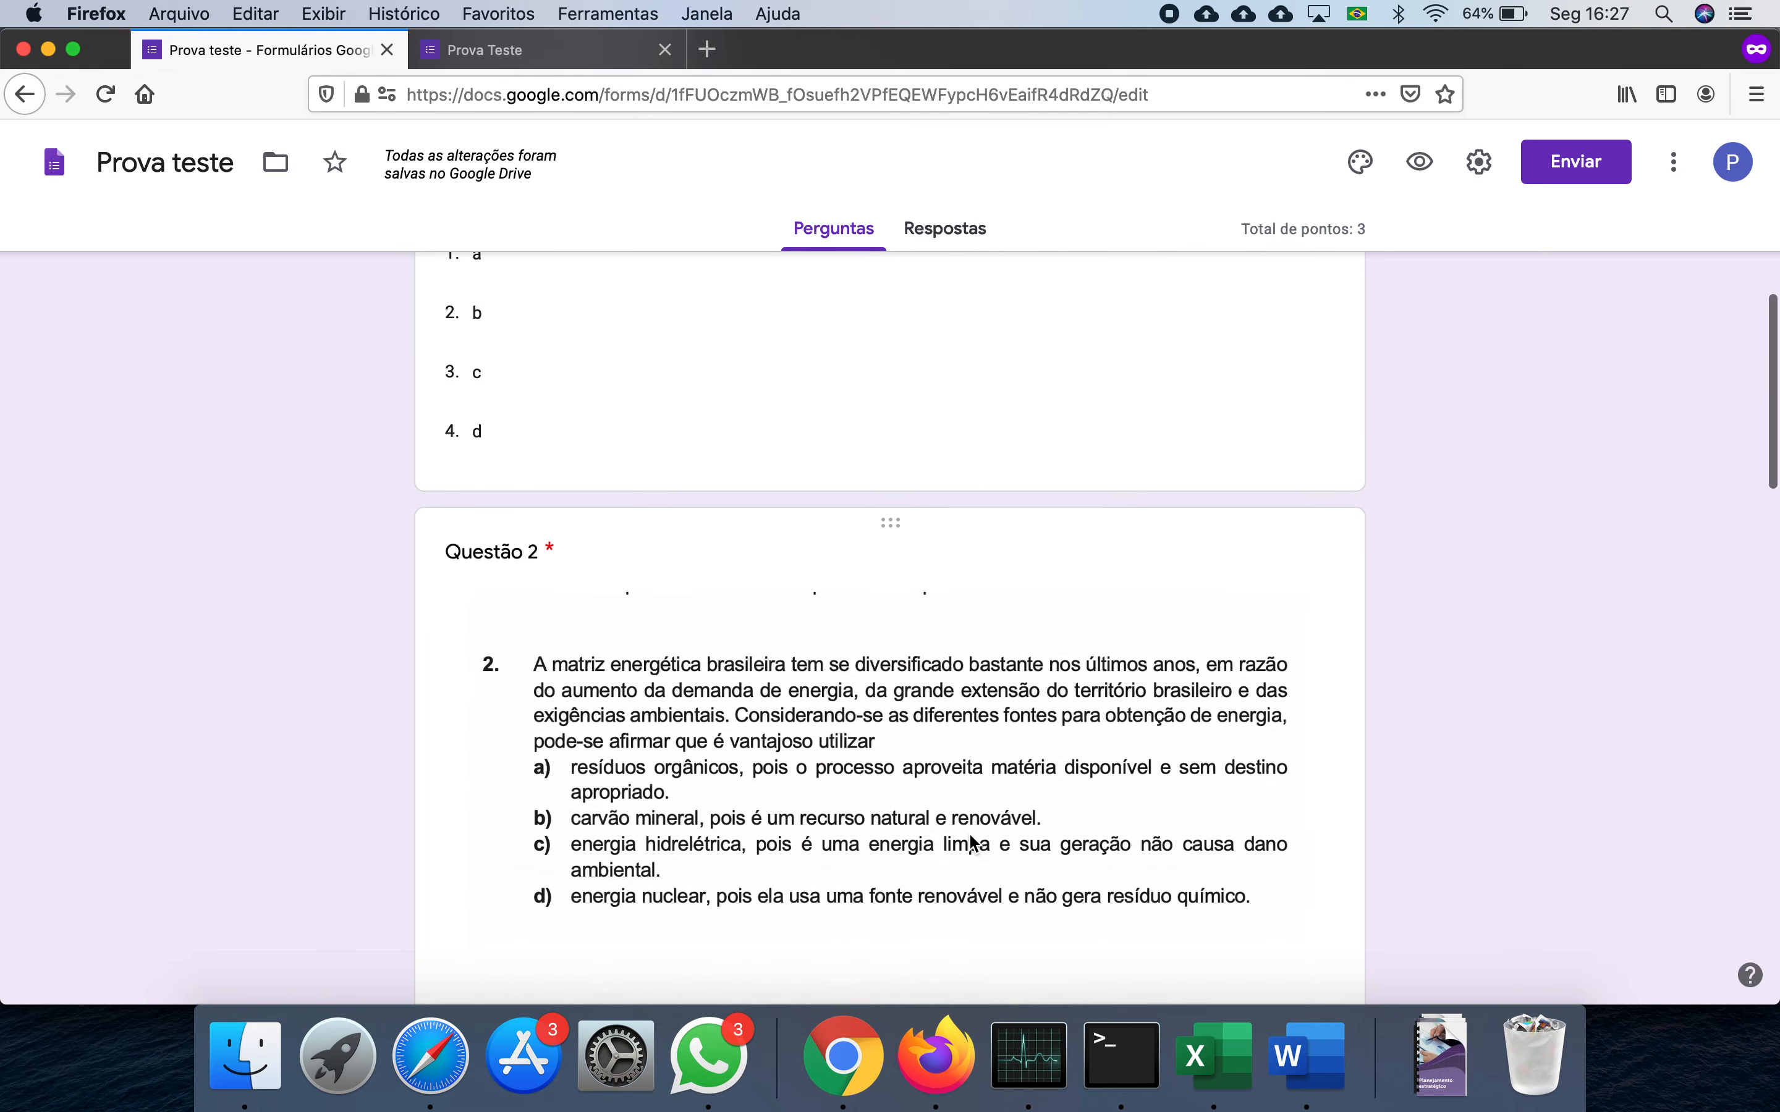
{"action": "scroll", "coordinate": [971, 843], "scroll_direction": "down", "scroll_amount": 5}
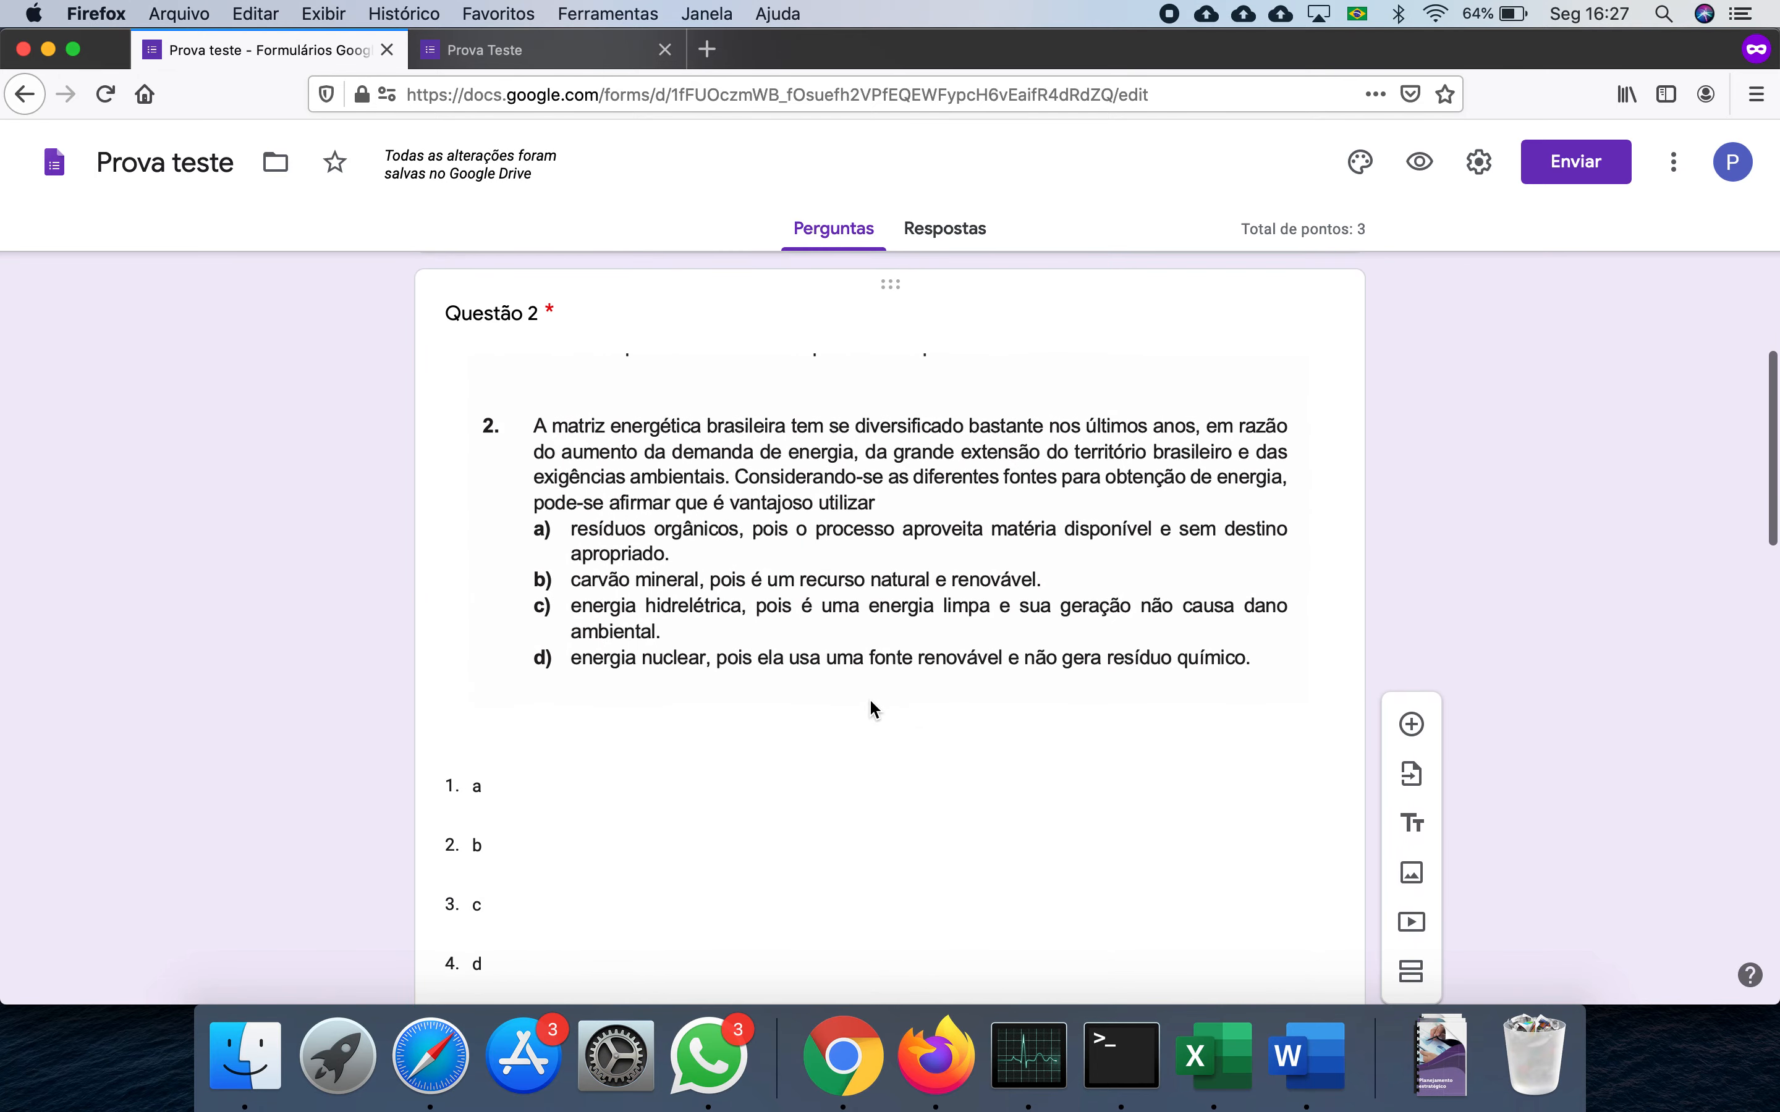
{"action": "scroll", "coordinate": [871, 703], "scroll_direction": "down", "scroll_amount": 3}
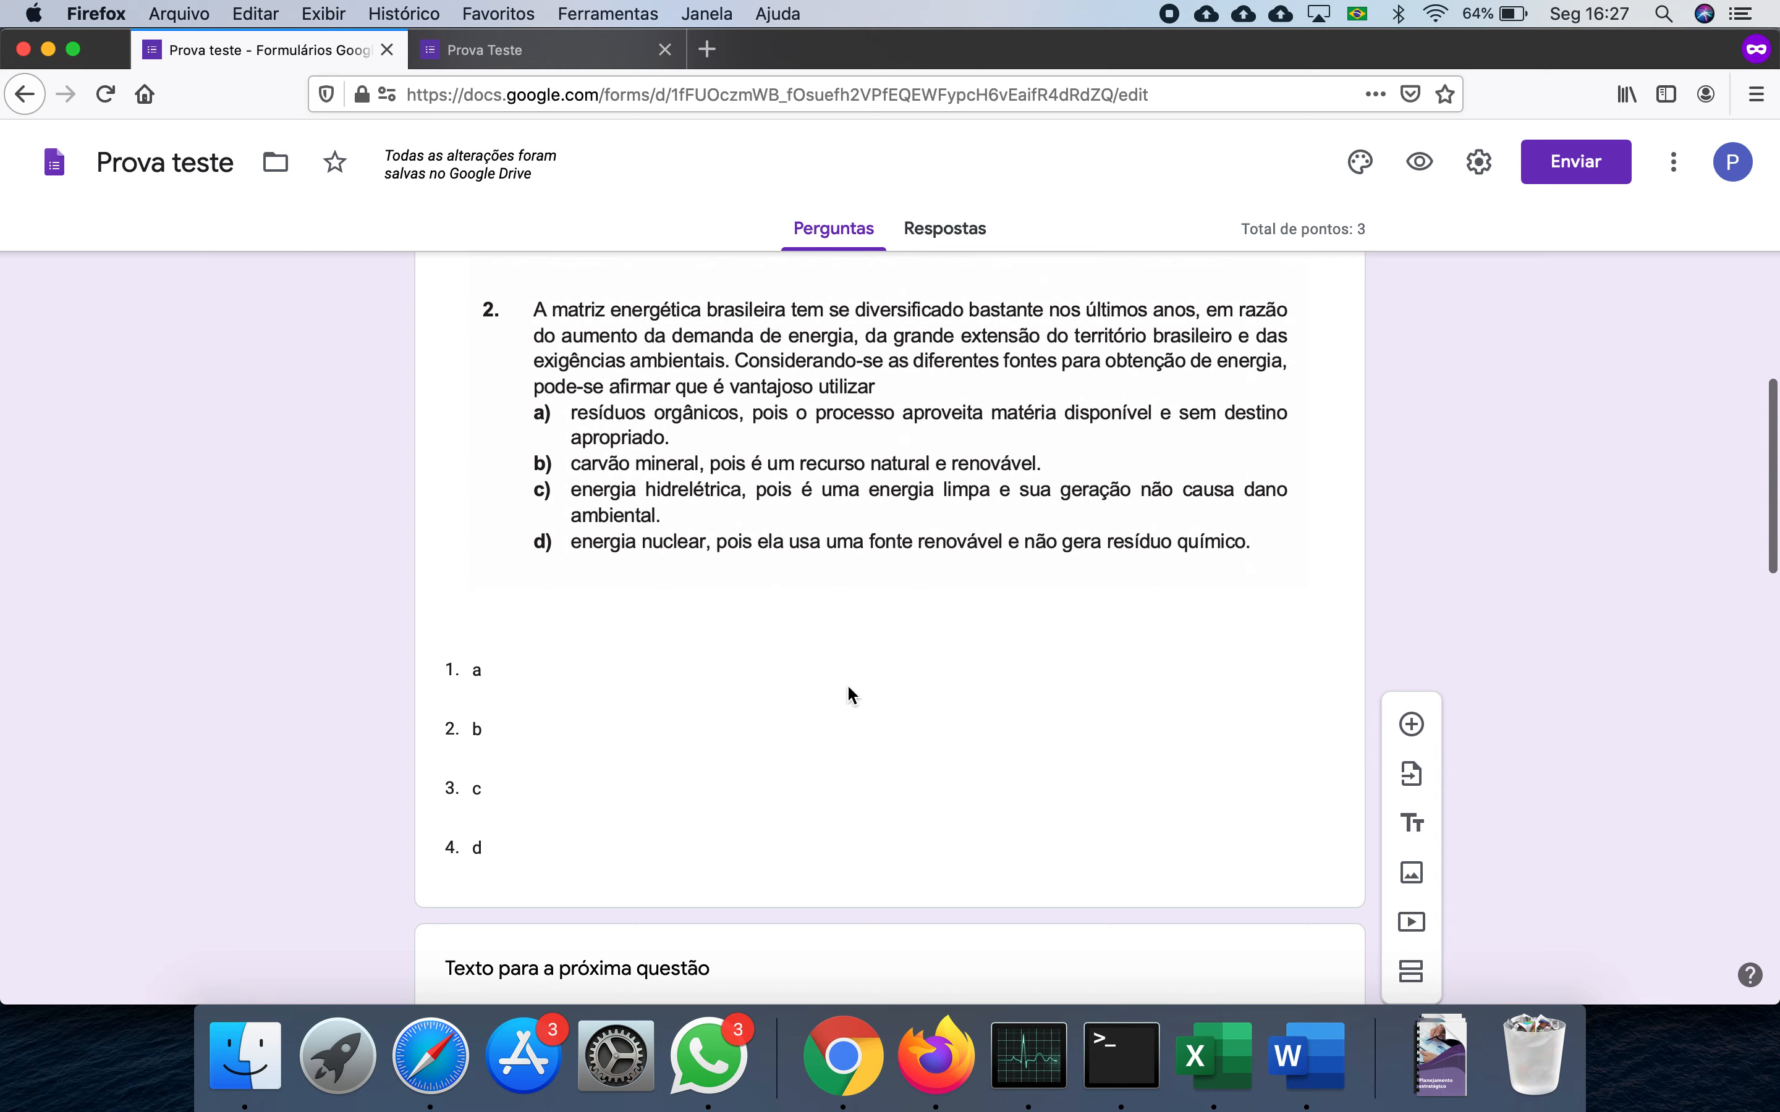
{"action": "left_click", "coordinate": [1307, 1056]}
{"action": "scroll", "coordinate": [1026, 817], "scroll_direction": "down", "scroll_amount": 1}
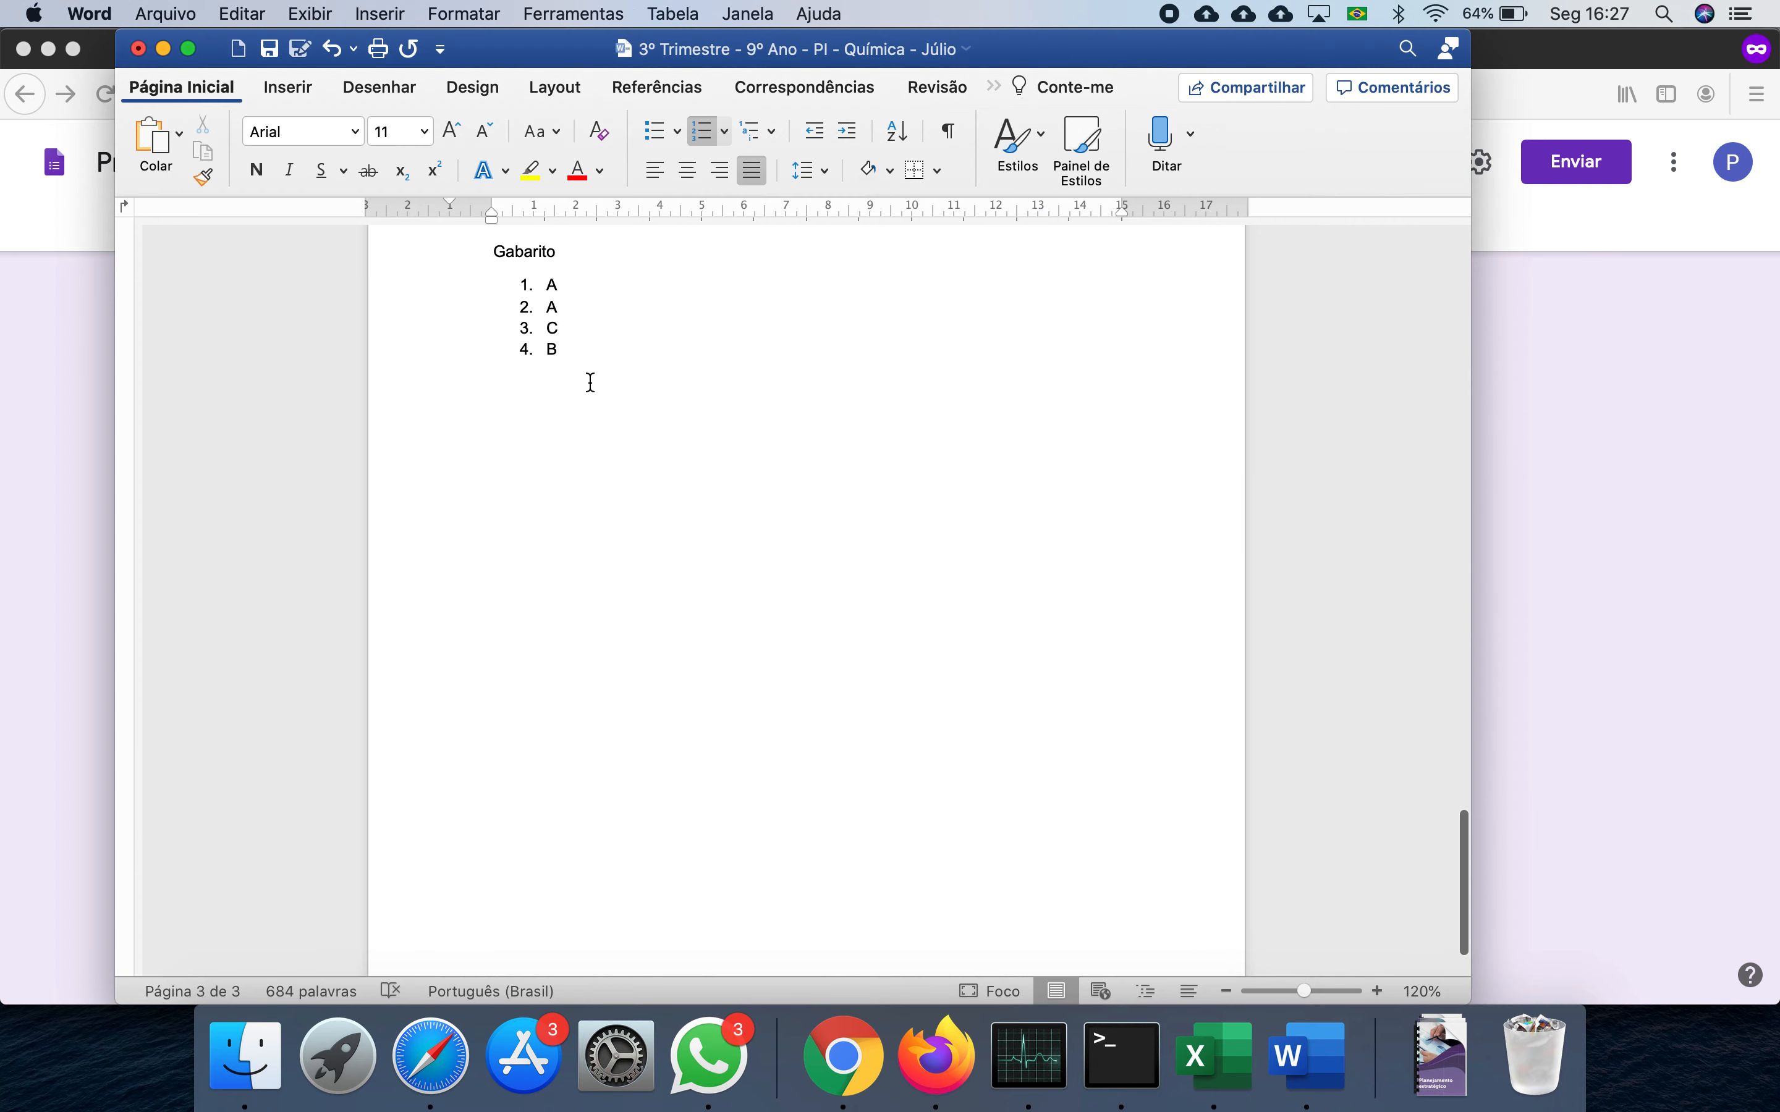
{"action": "left_click", "coordinate": [935, 1056]}
- Change Questão 3's answer key from a to c
{"action": "scroll", "coordinate": [806, 810], "scroll_direction": "down", "scroll_amount": 20}
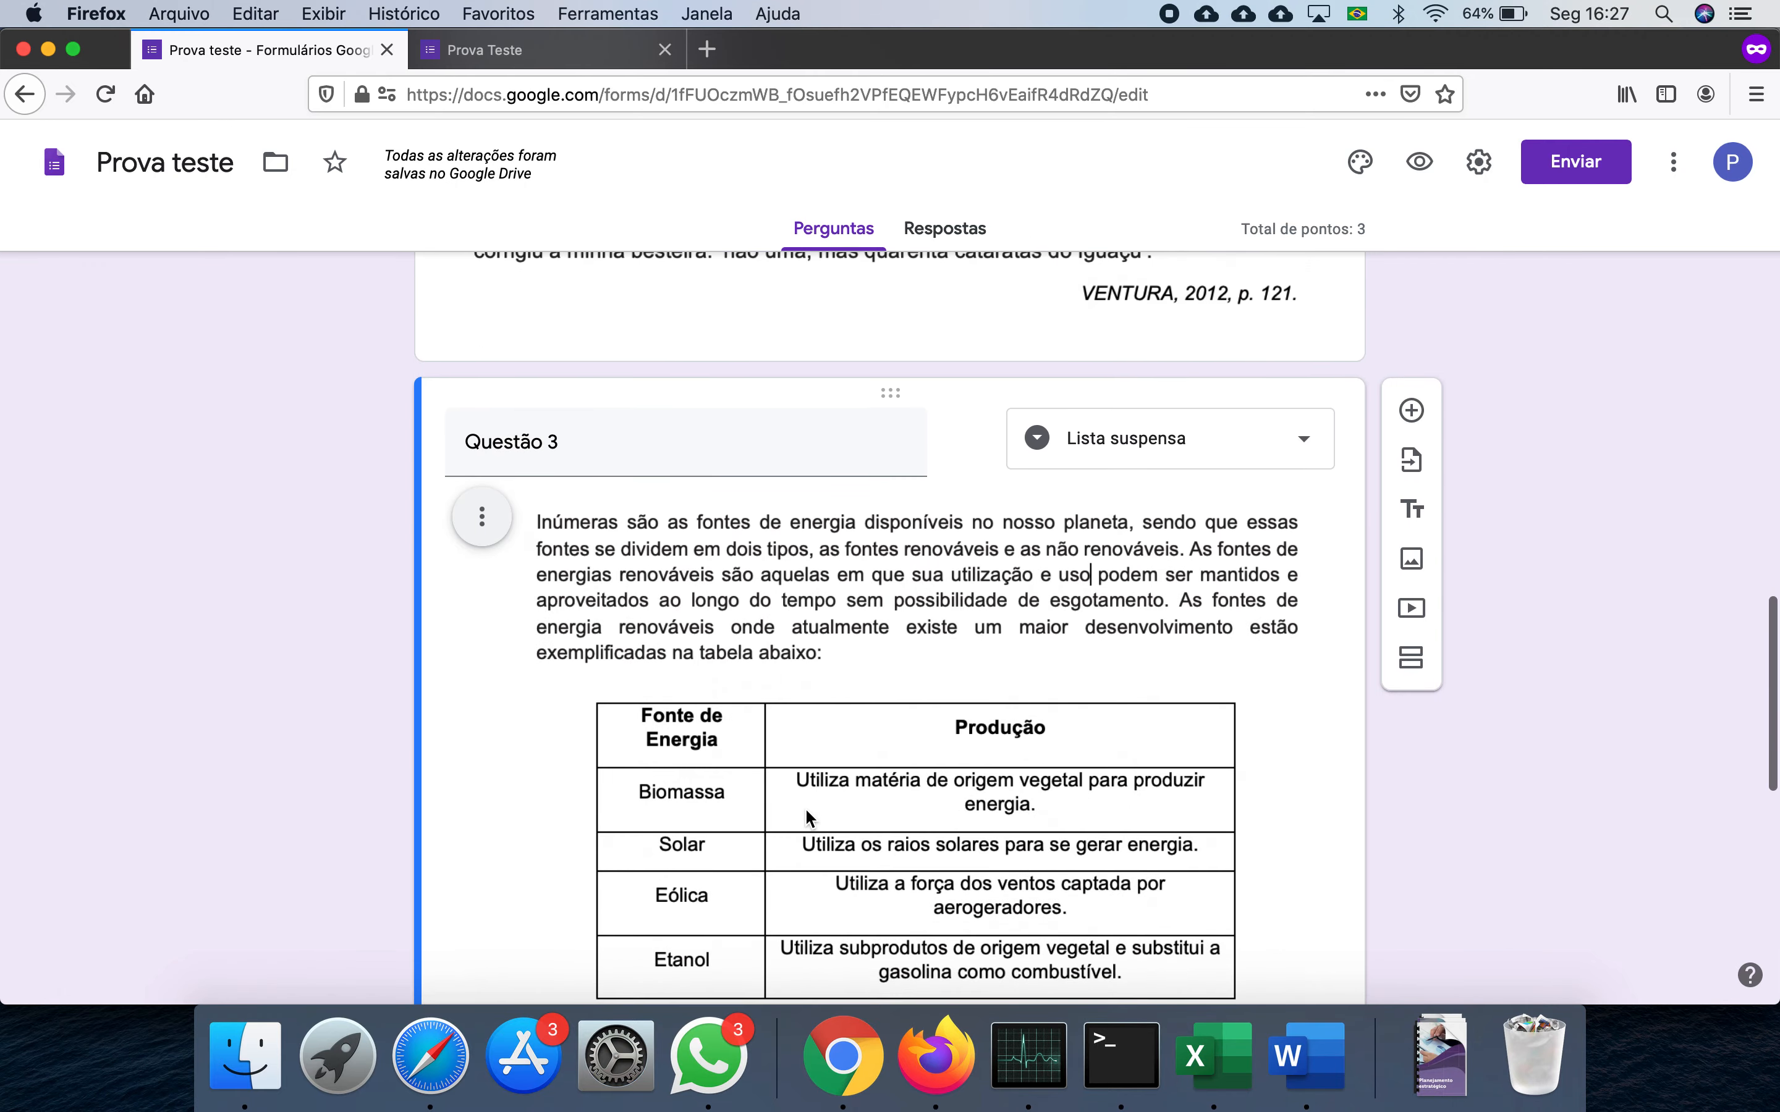
{"action": "scroll", "coordinate": [806, 810], "scroll_direction": "down", "scroll_amount": 5}
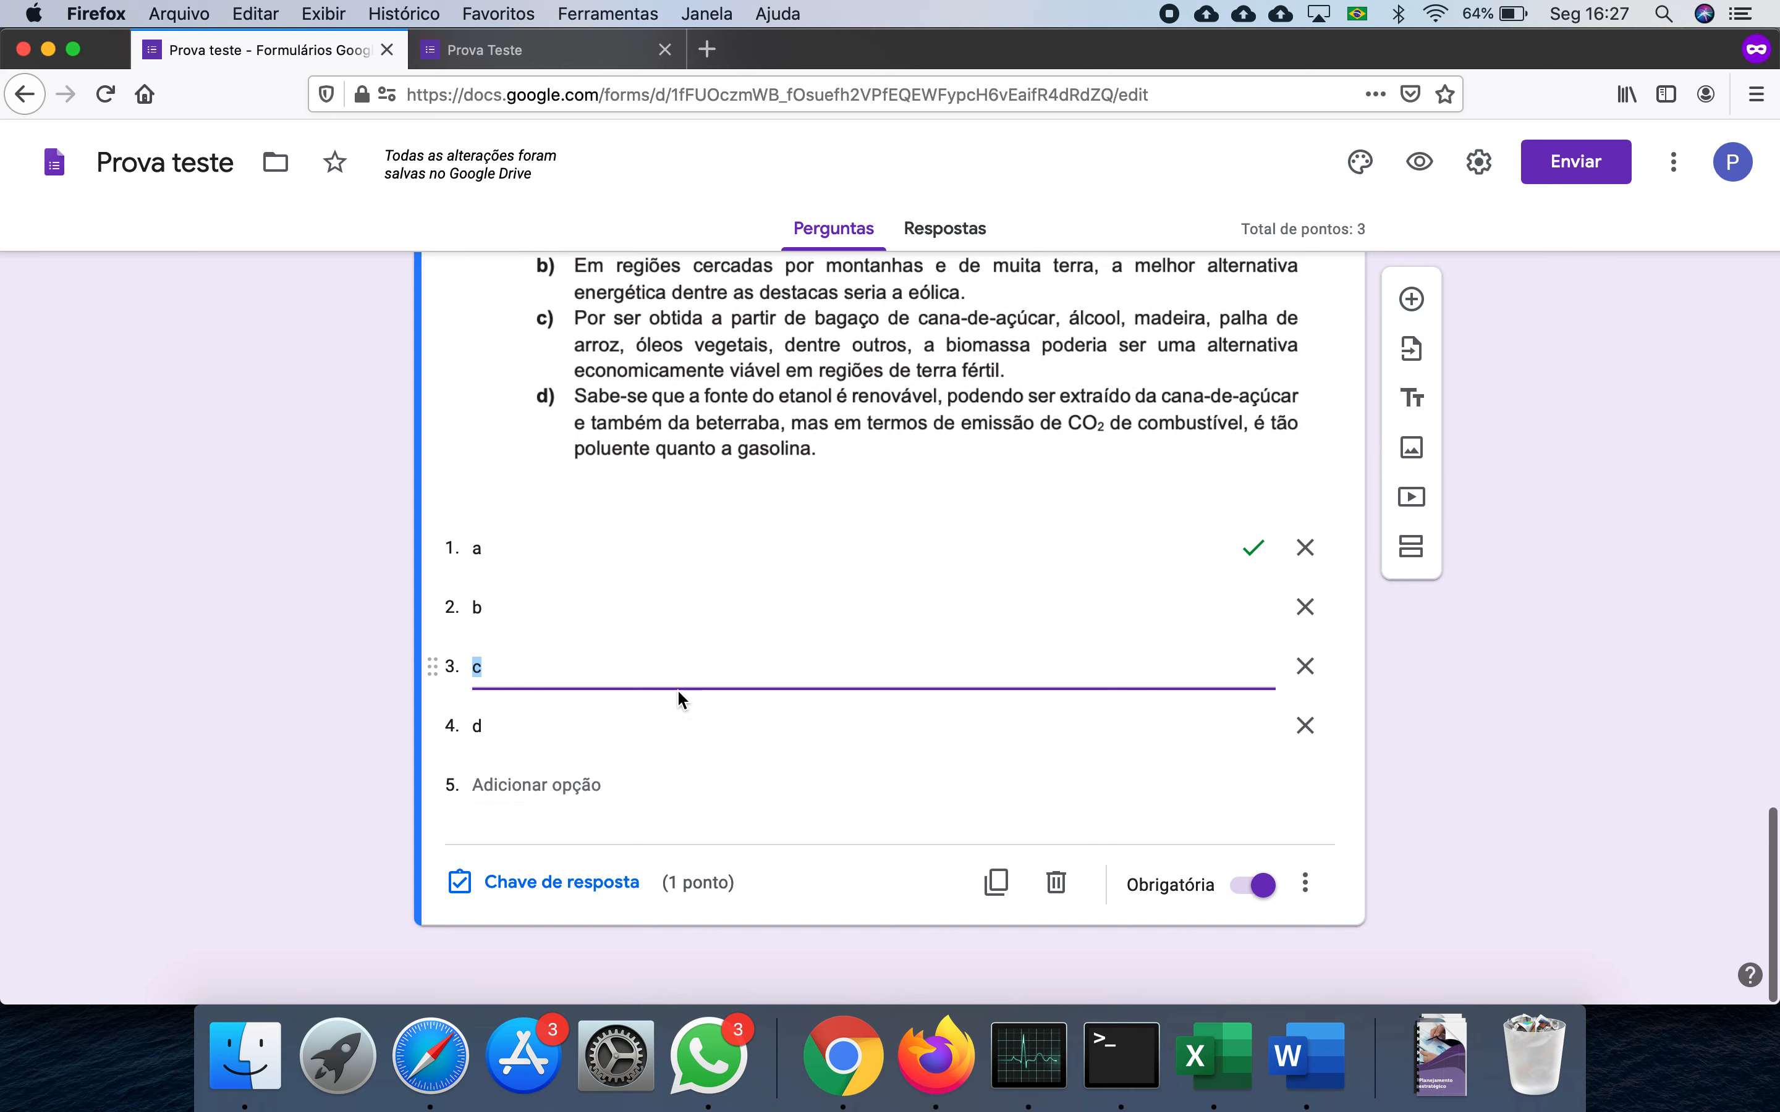
{"action": "left_click", "coordinate": [584, 881]}
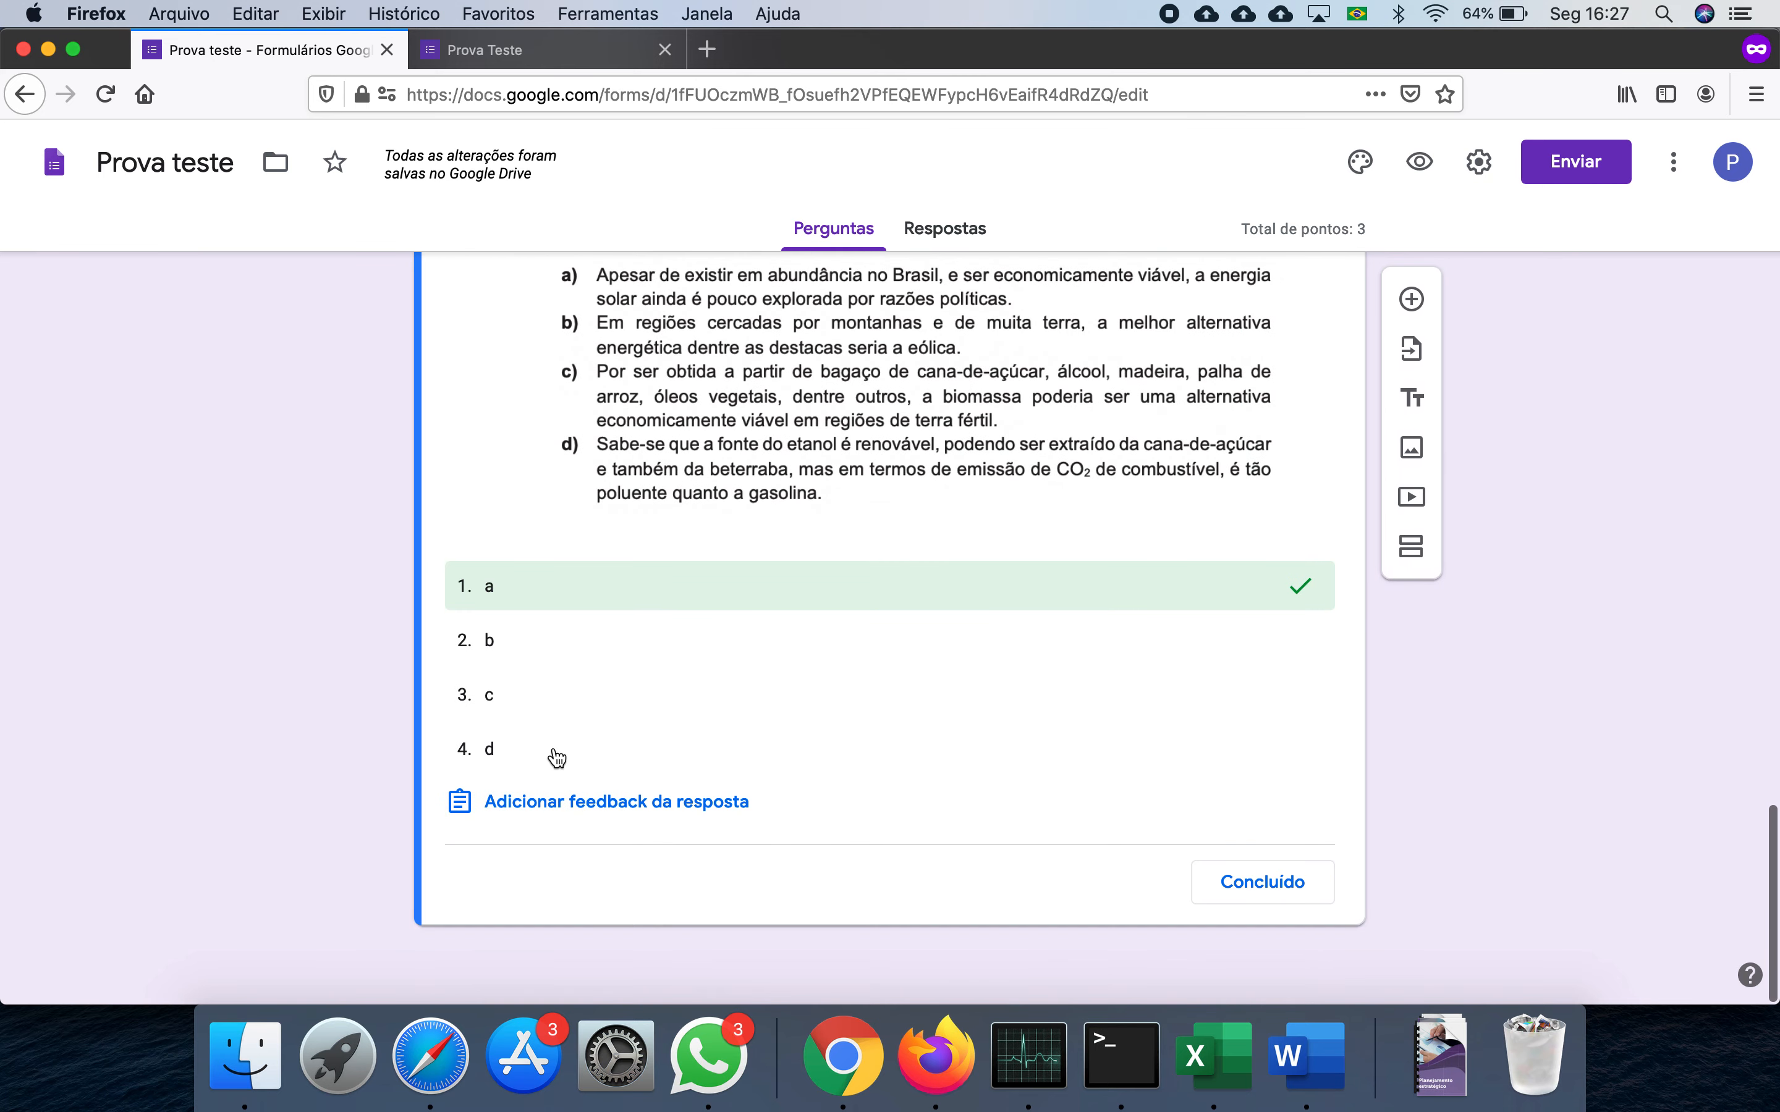
{"action": "left_click", "coordinate": [511, 700]}
{"action": "left_click", "coordinate": [581, 597]}
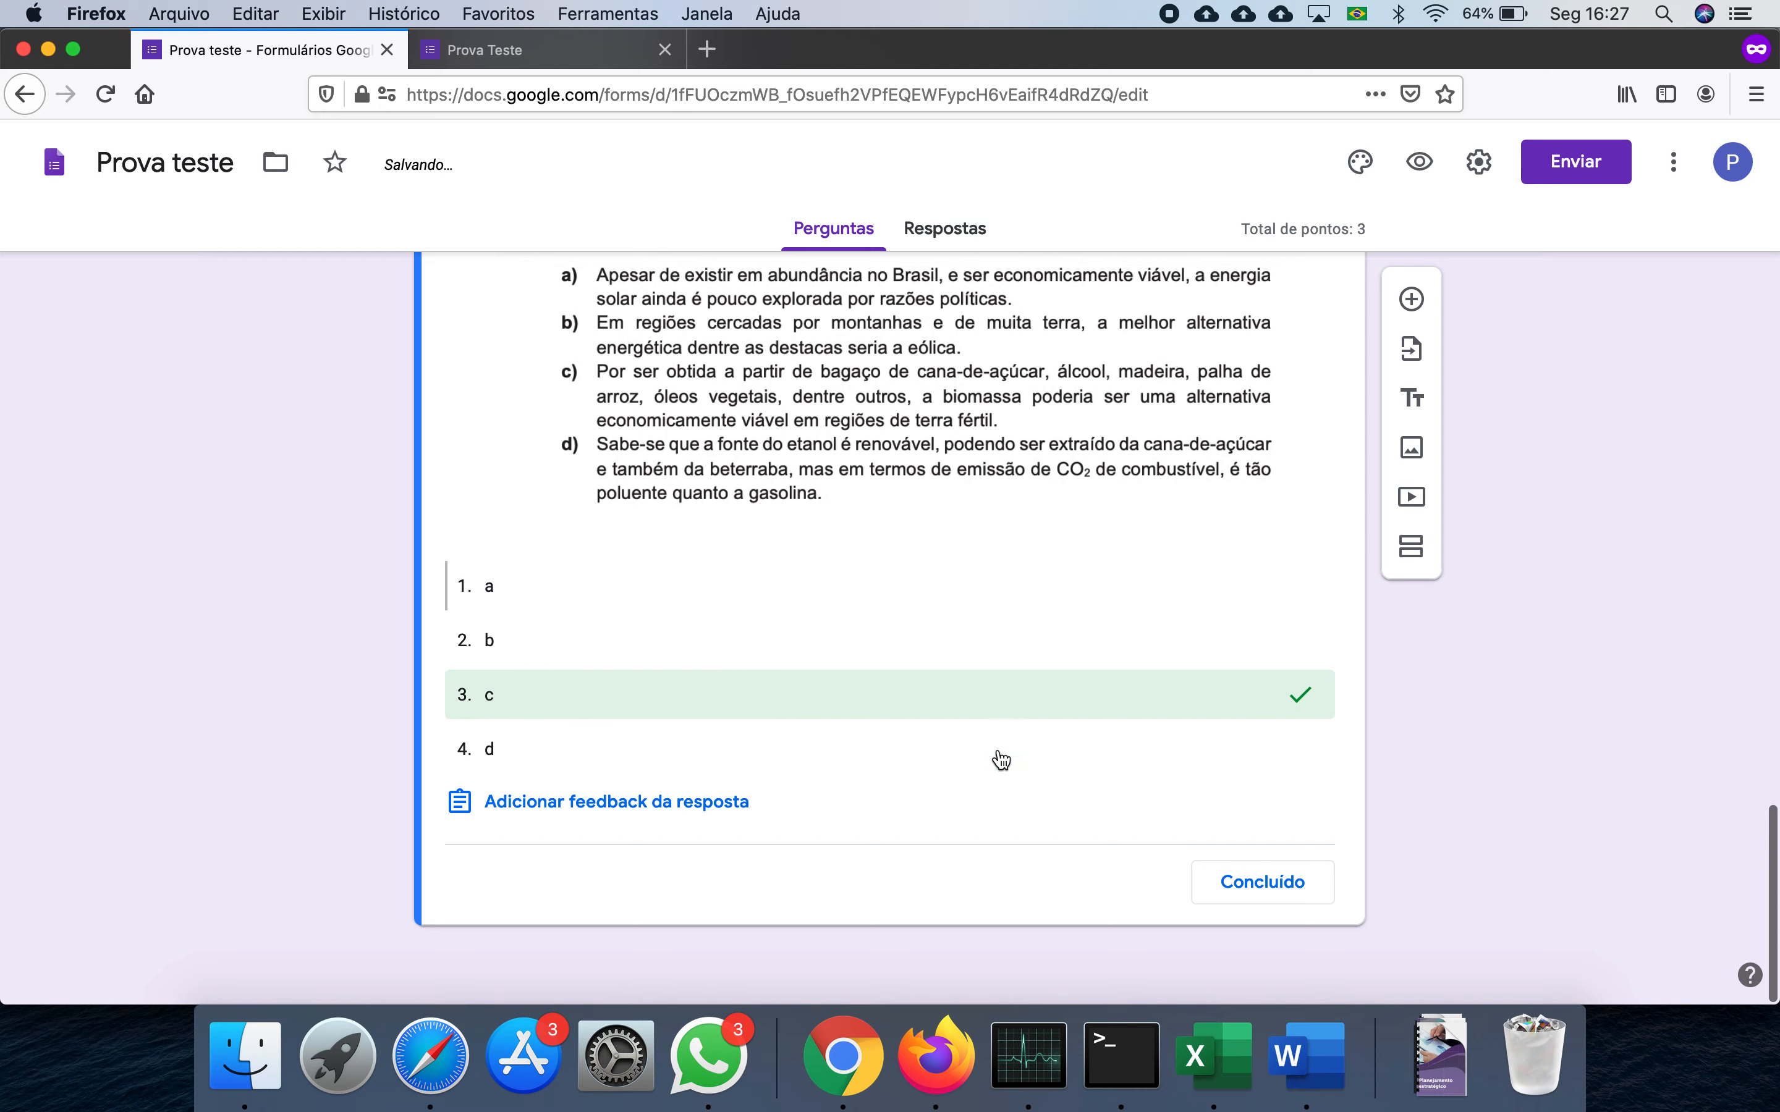
{"action": "left_click", "coordinate": [1263, 885]}
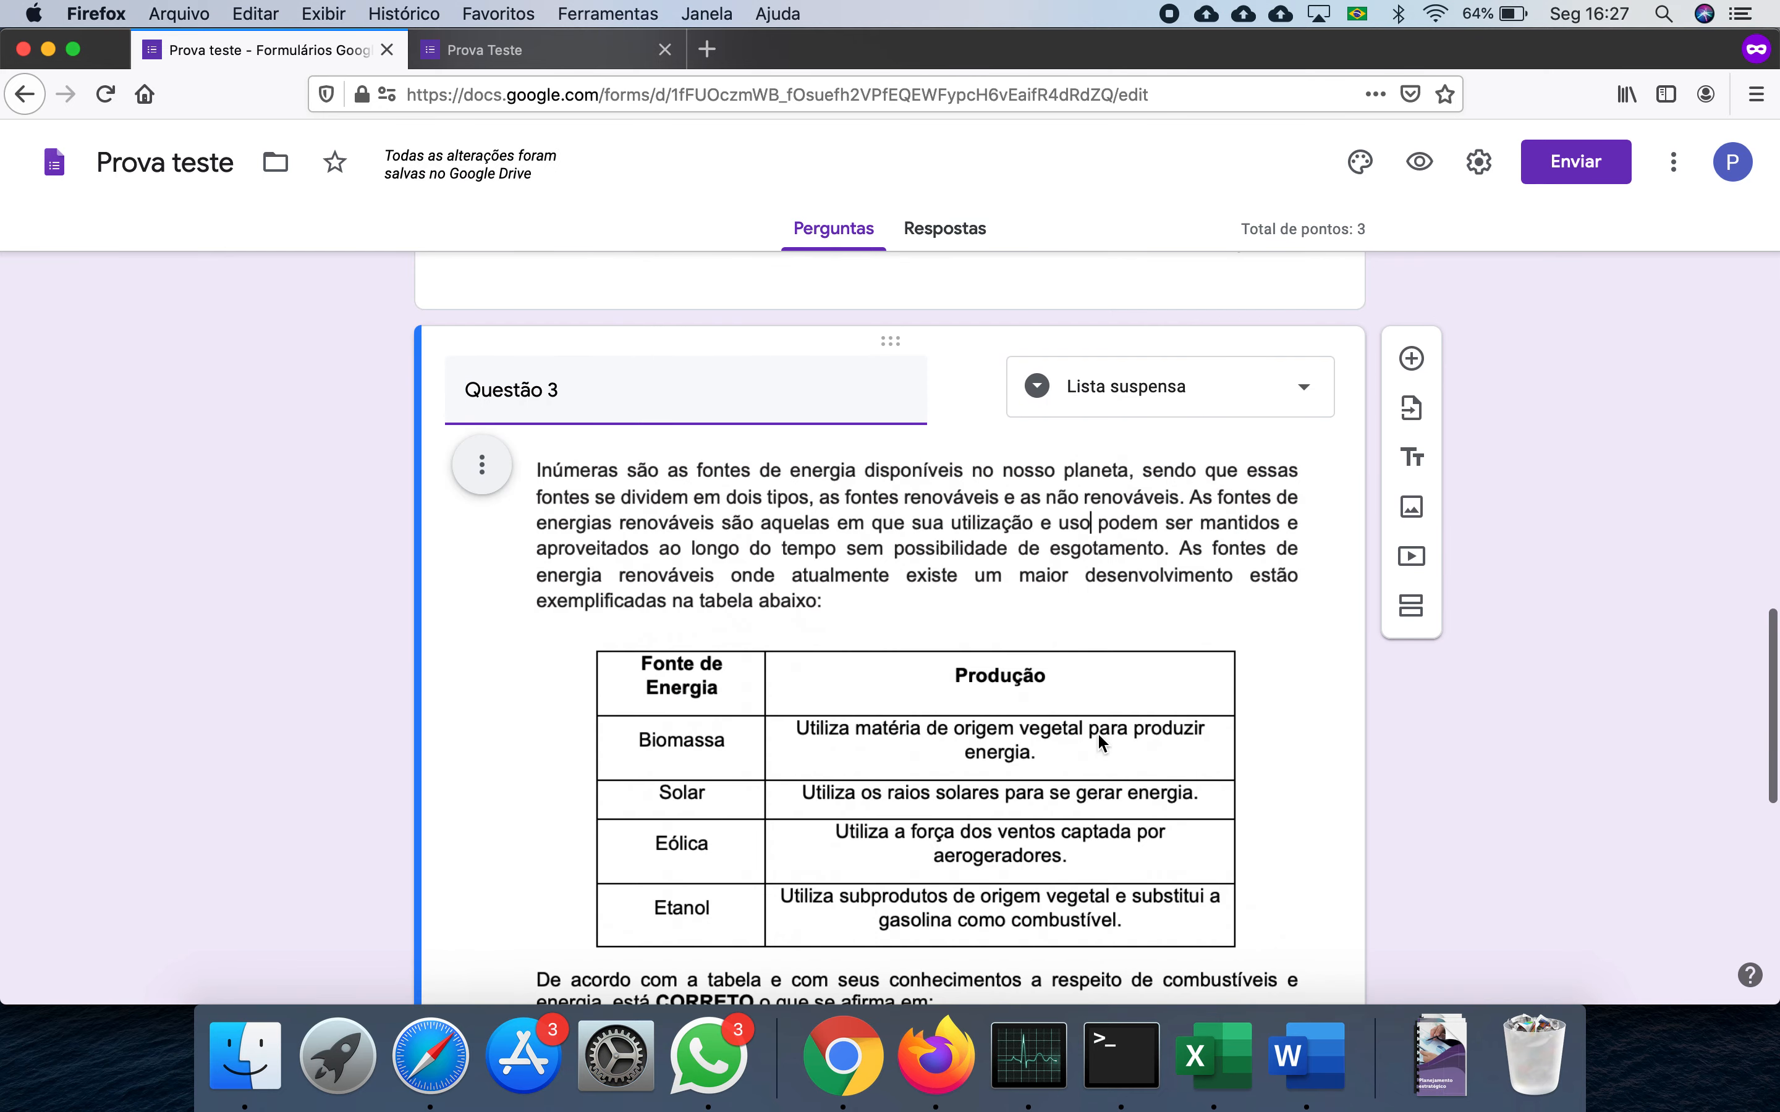